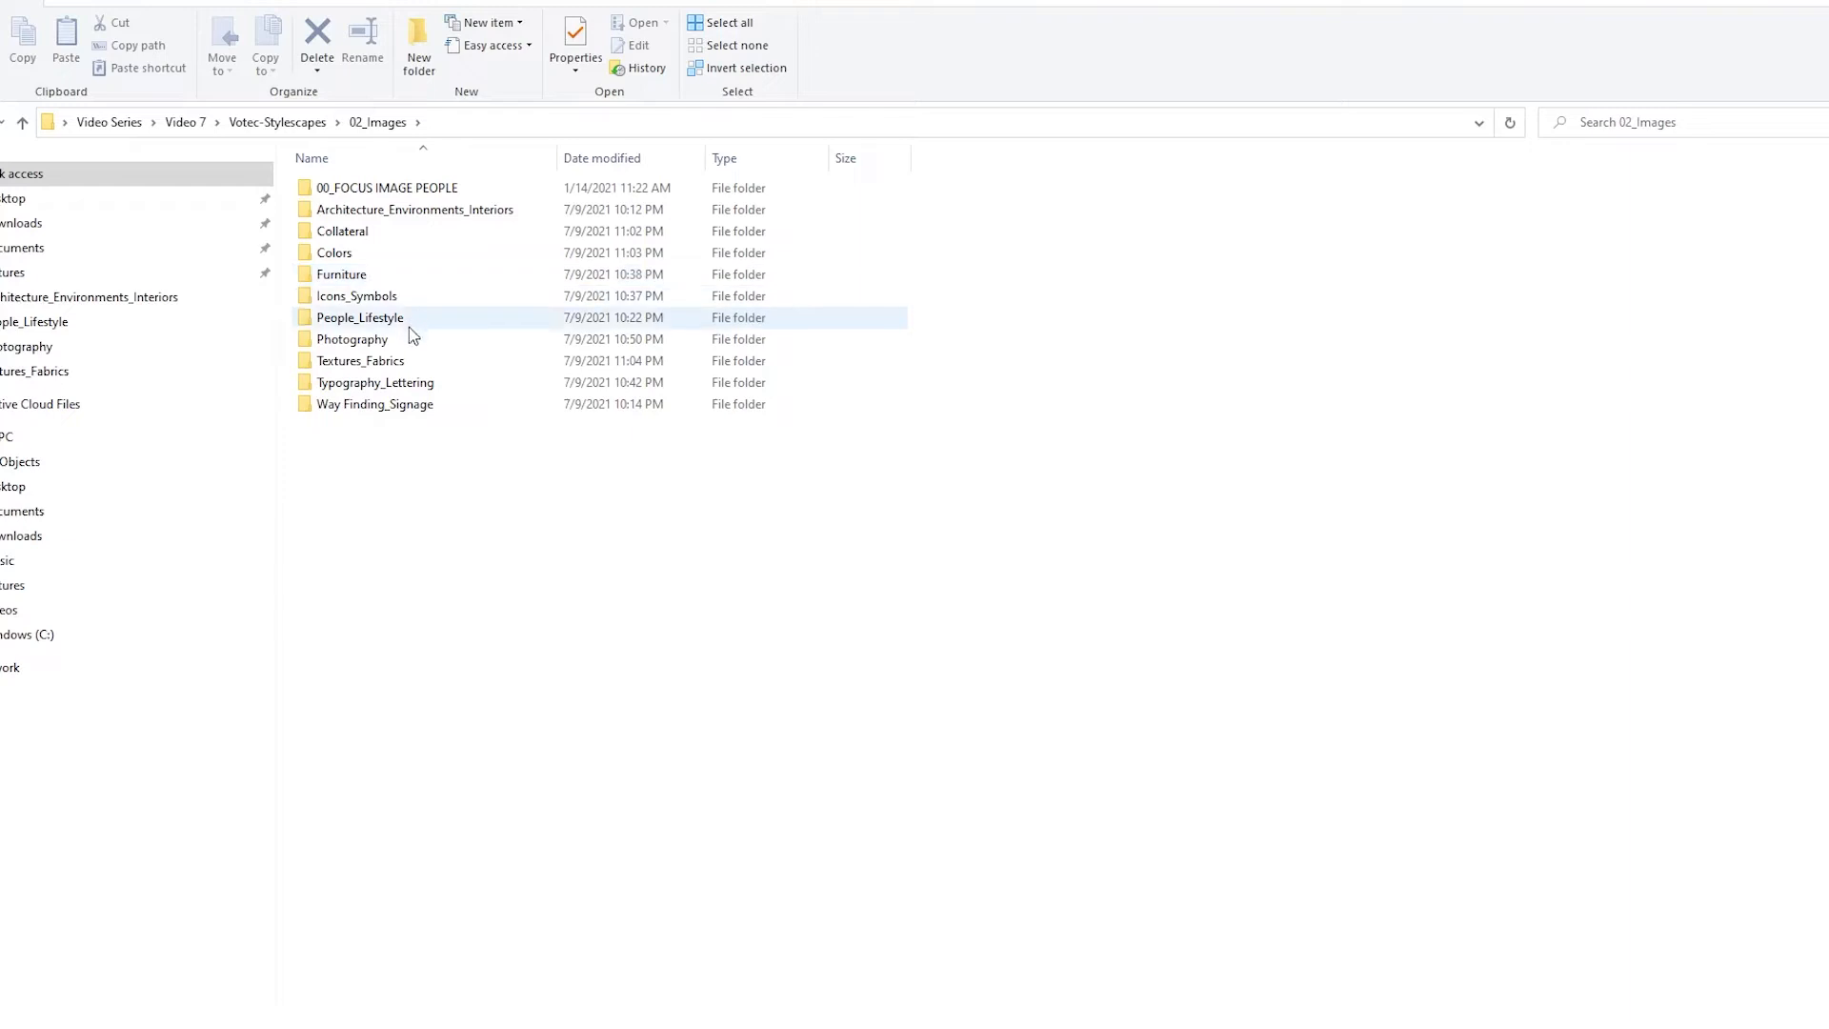
Open the Architecture_Environments_Interiors folder in 02_Images and look through its photos one by one from the first image
{"action": "double_click", "coordinate": [446, 211]}
{"action": "double_click", "coordinate": [381, 219]}
{"action": "key", "text": "Right"}
{"action": "key", "text": "Right"}
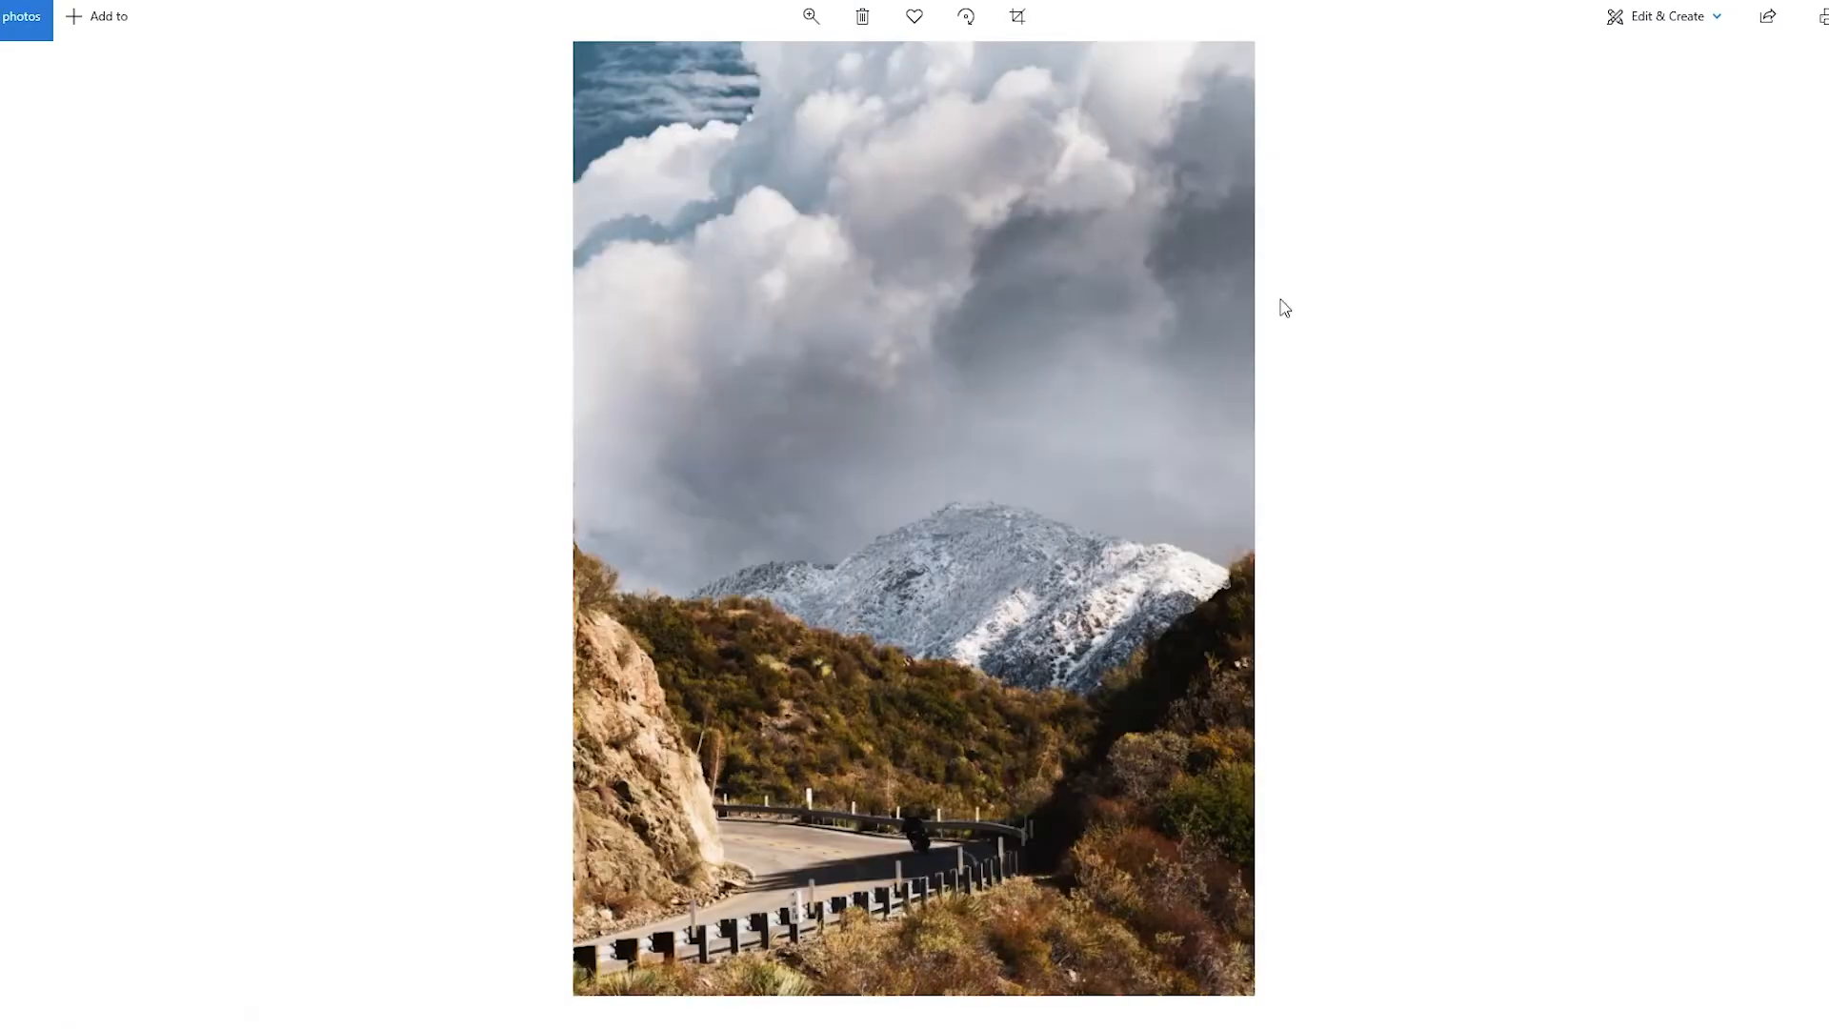
{"action": "key", "text": "Right"}
{"action": "key", "text": "Right"}
{"action": "key", "text": "Right"}
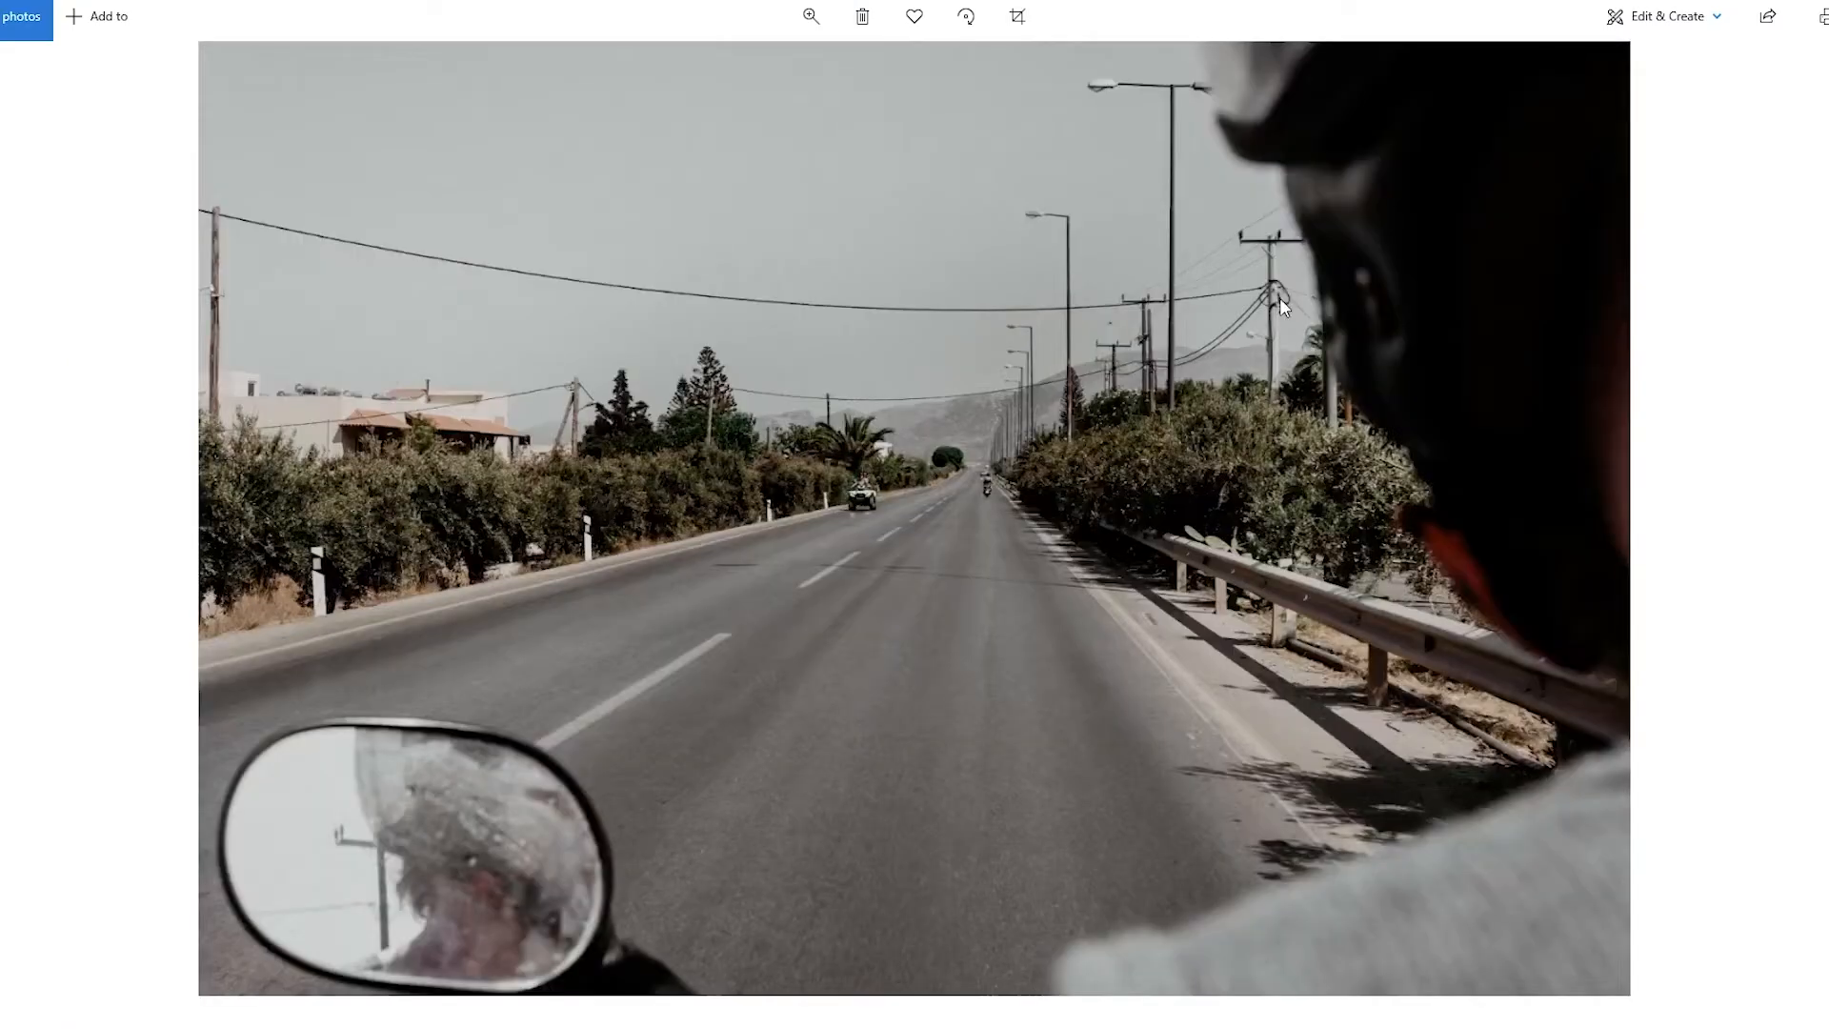
{"action": "key", "text": "Right"}
{"action": "key", "text": "Right"}
{"action": "key", "text": "Right"}
{"action": "key", "text": "Right"}
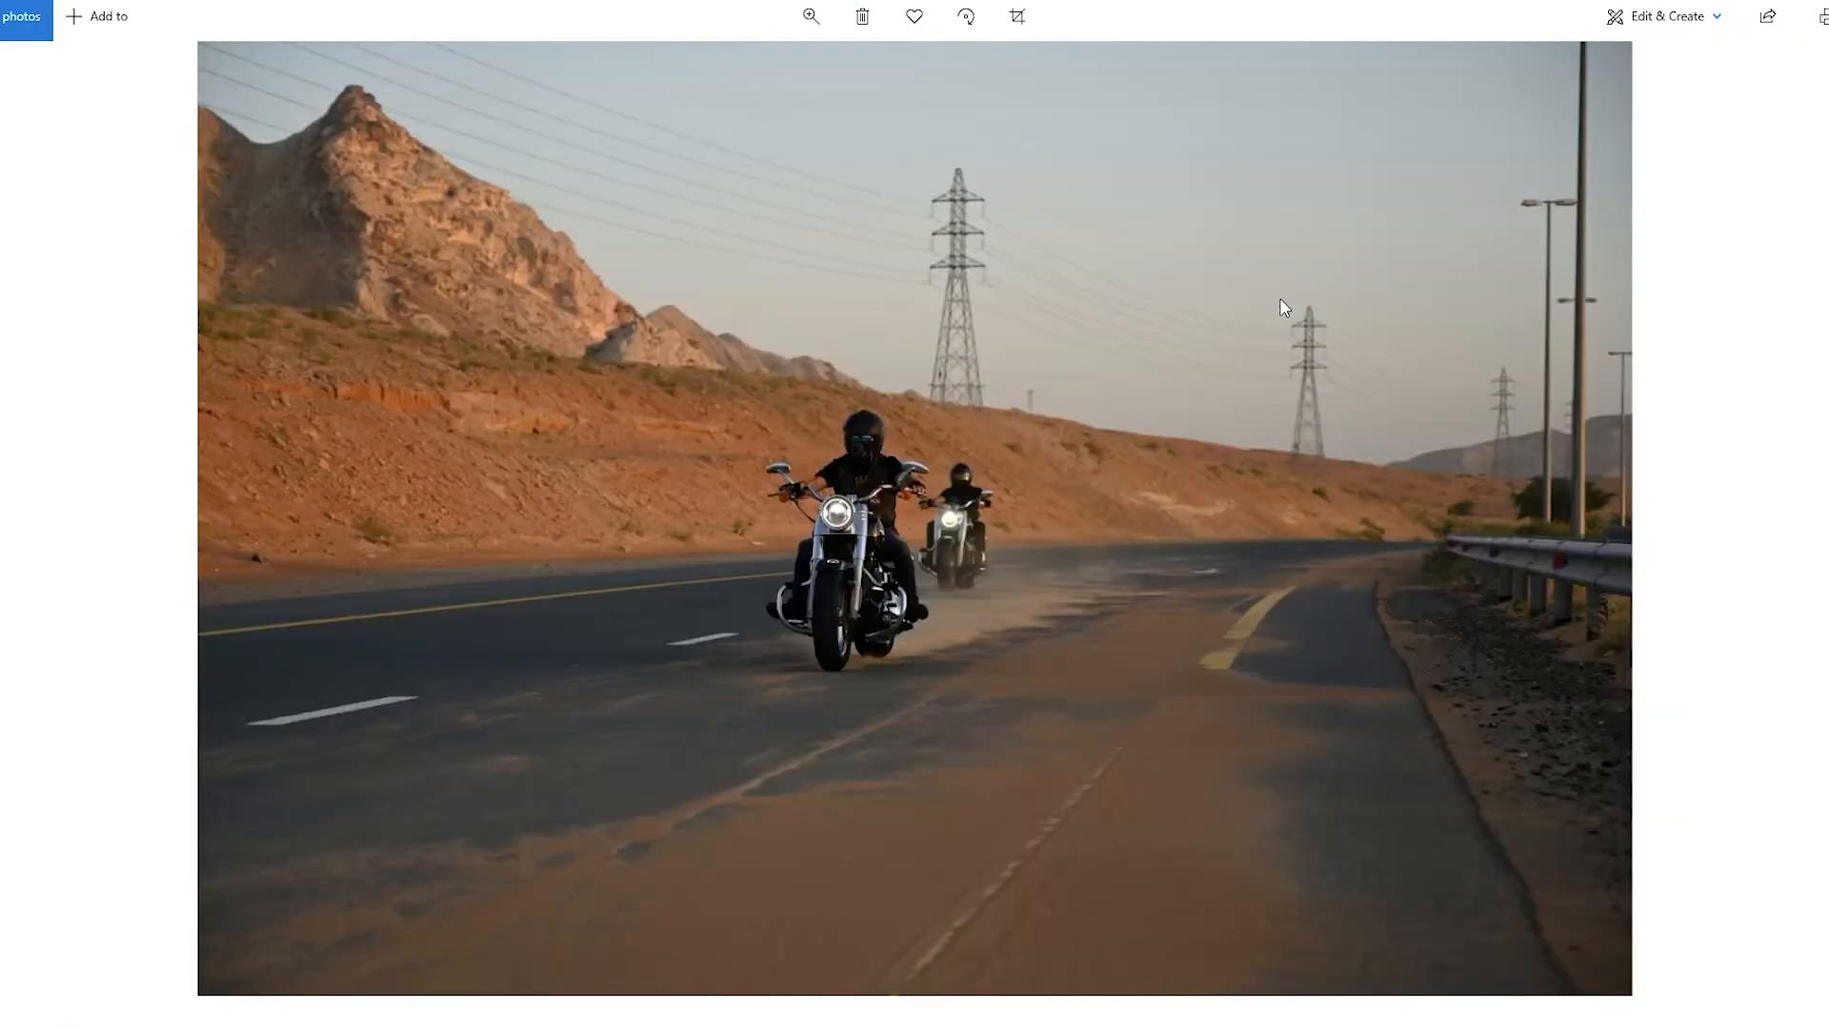
{"action": "key", "text": "Right"}
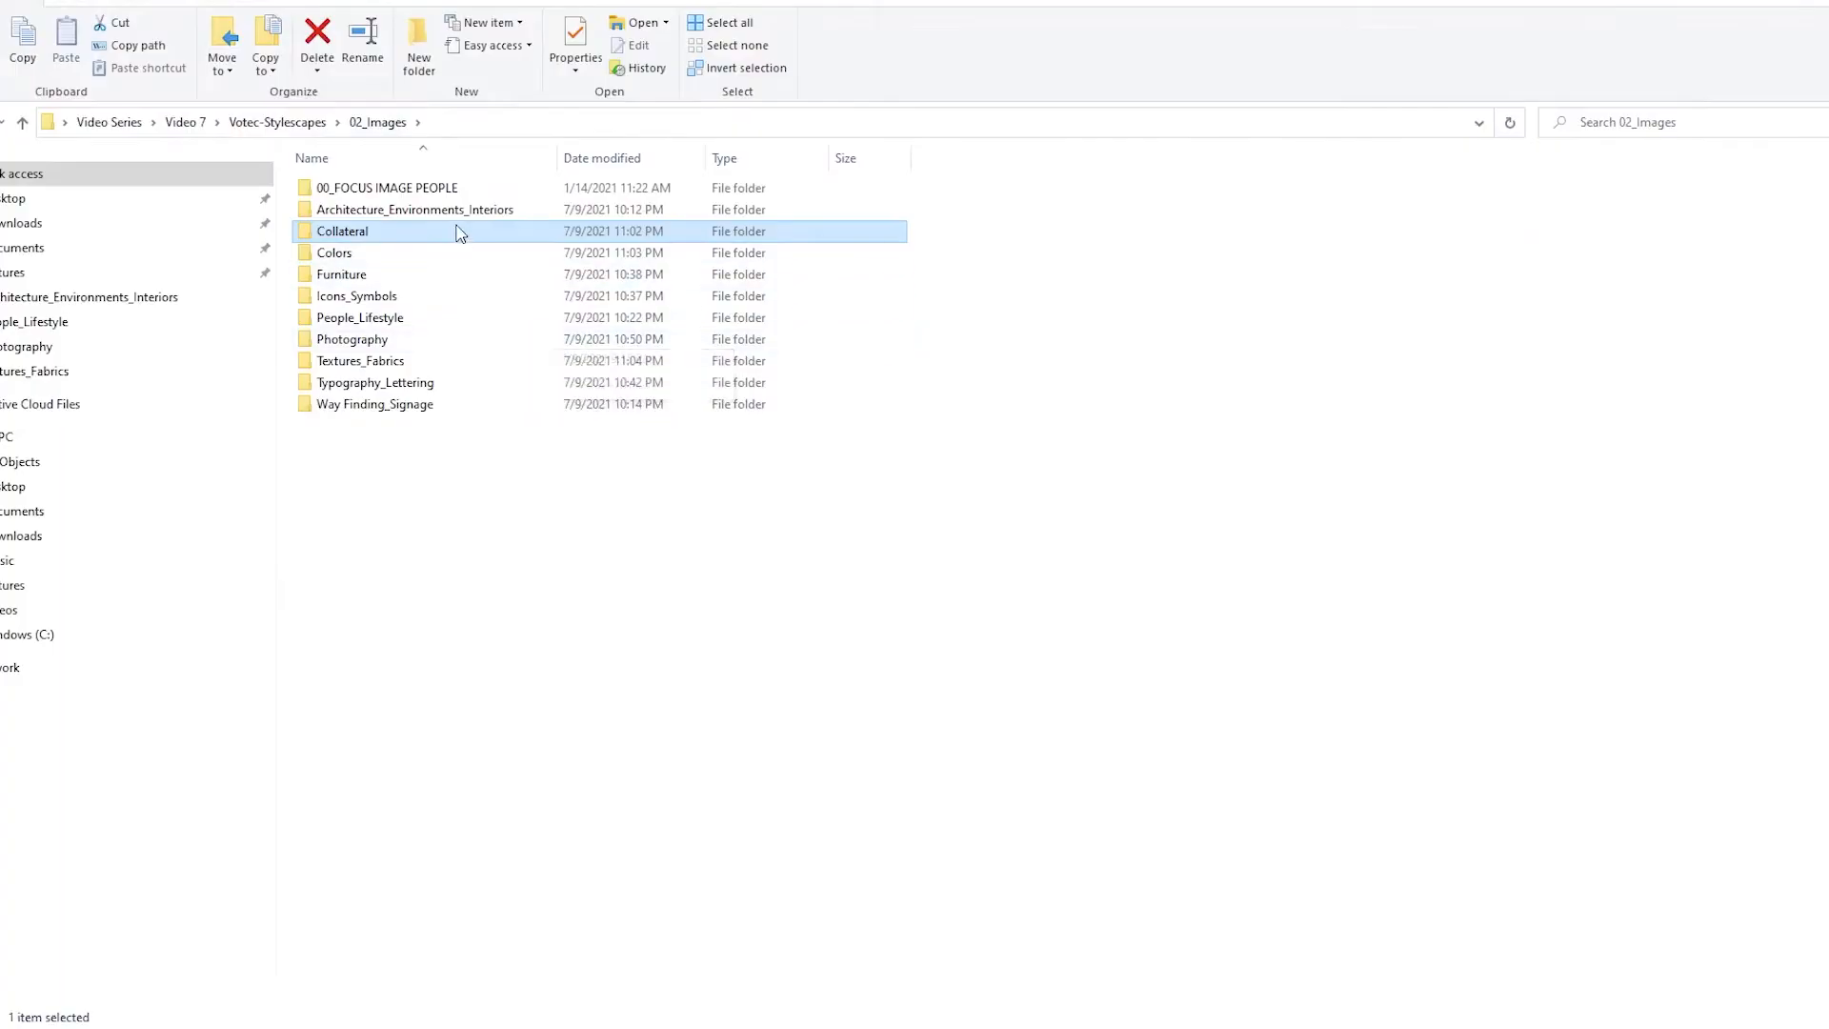
Review the images in the Collateral folder for business card, brand guideline, packaging, advertising and web design references
{"action": "double_click", "coordinate": [457, 233]}
{"action": "double_click", "coordinate": [354, 225]}
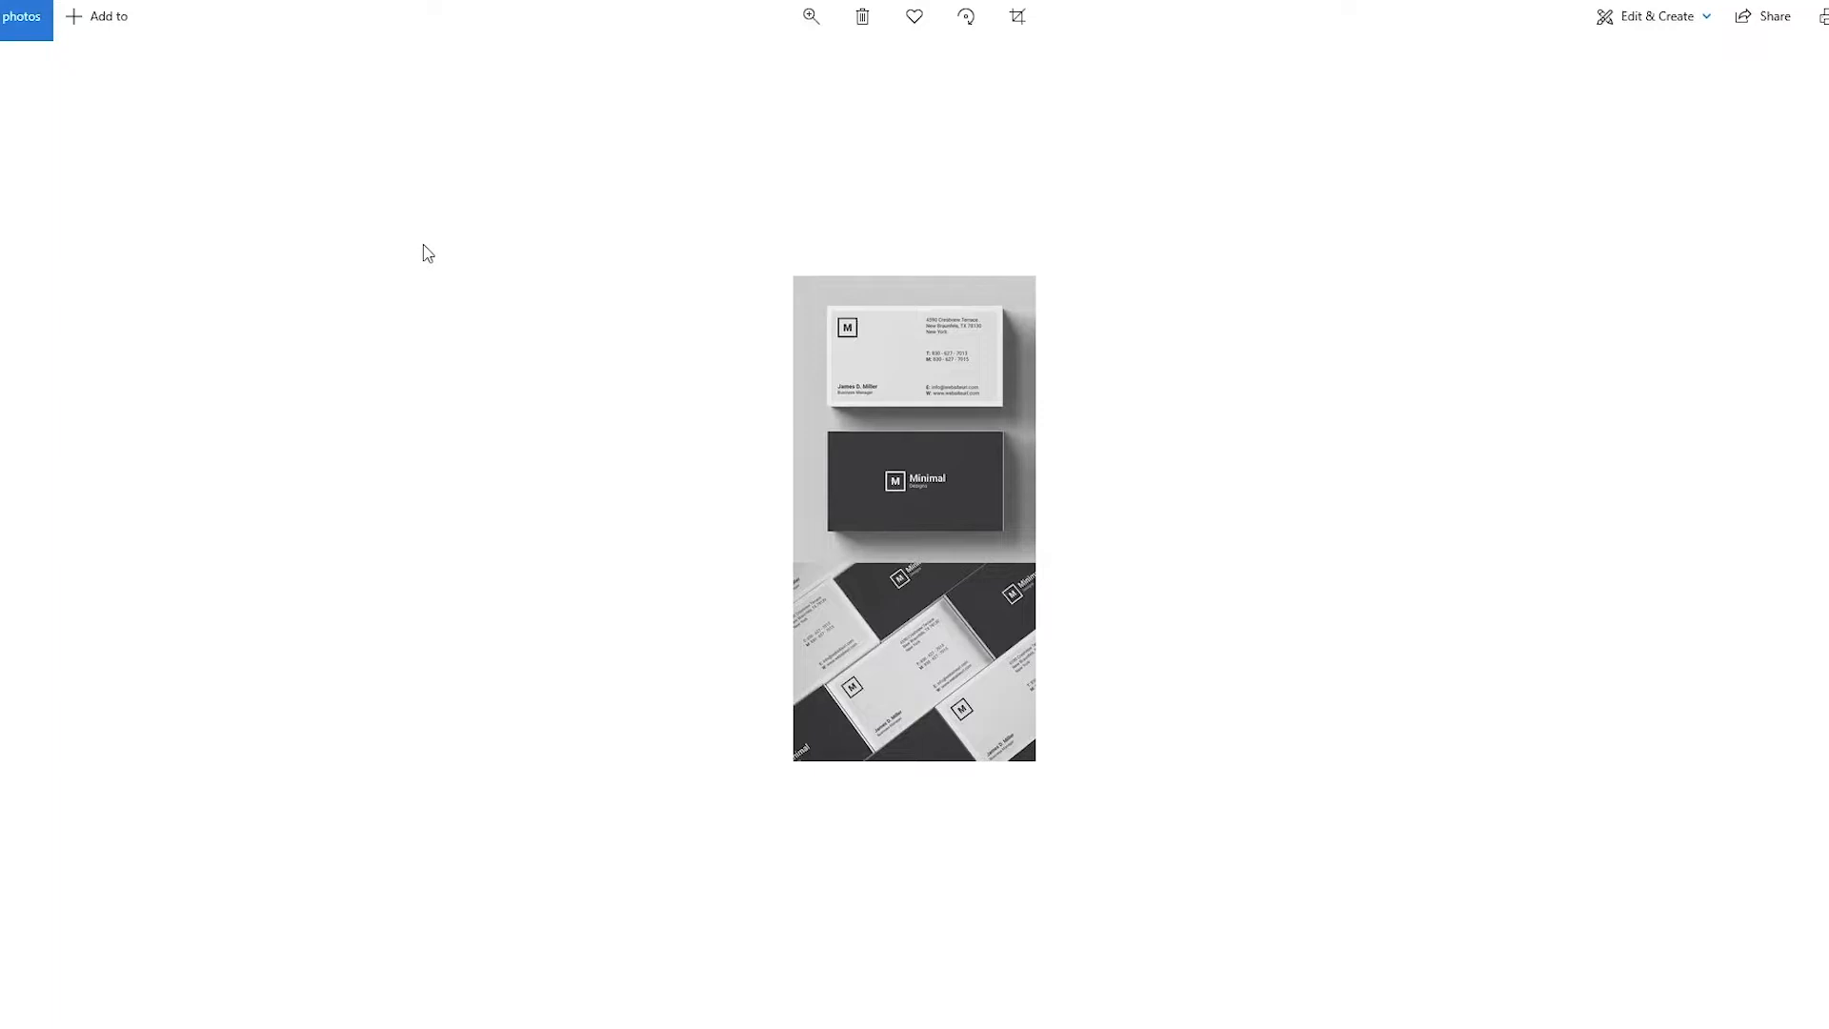
{"action": "key", "text": "Right"}
{"action": "key", "text": "Right"}
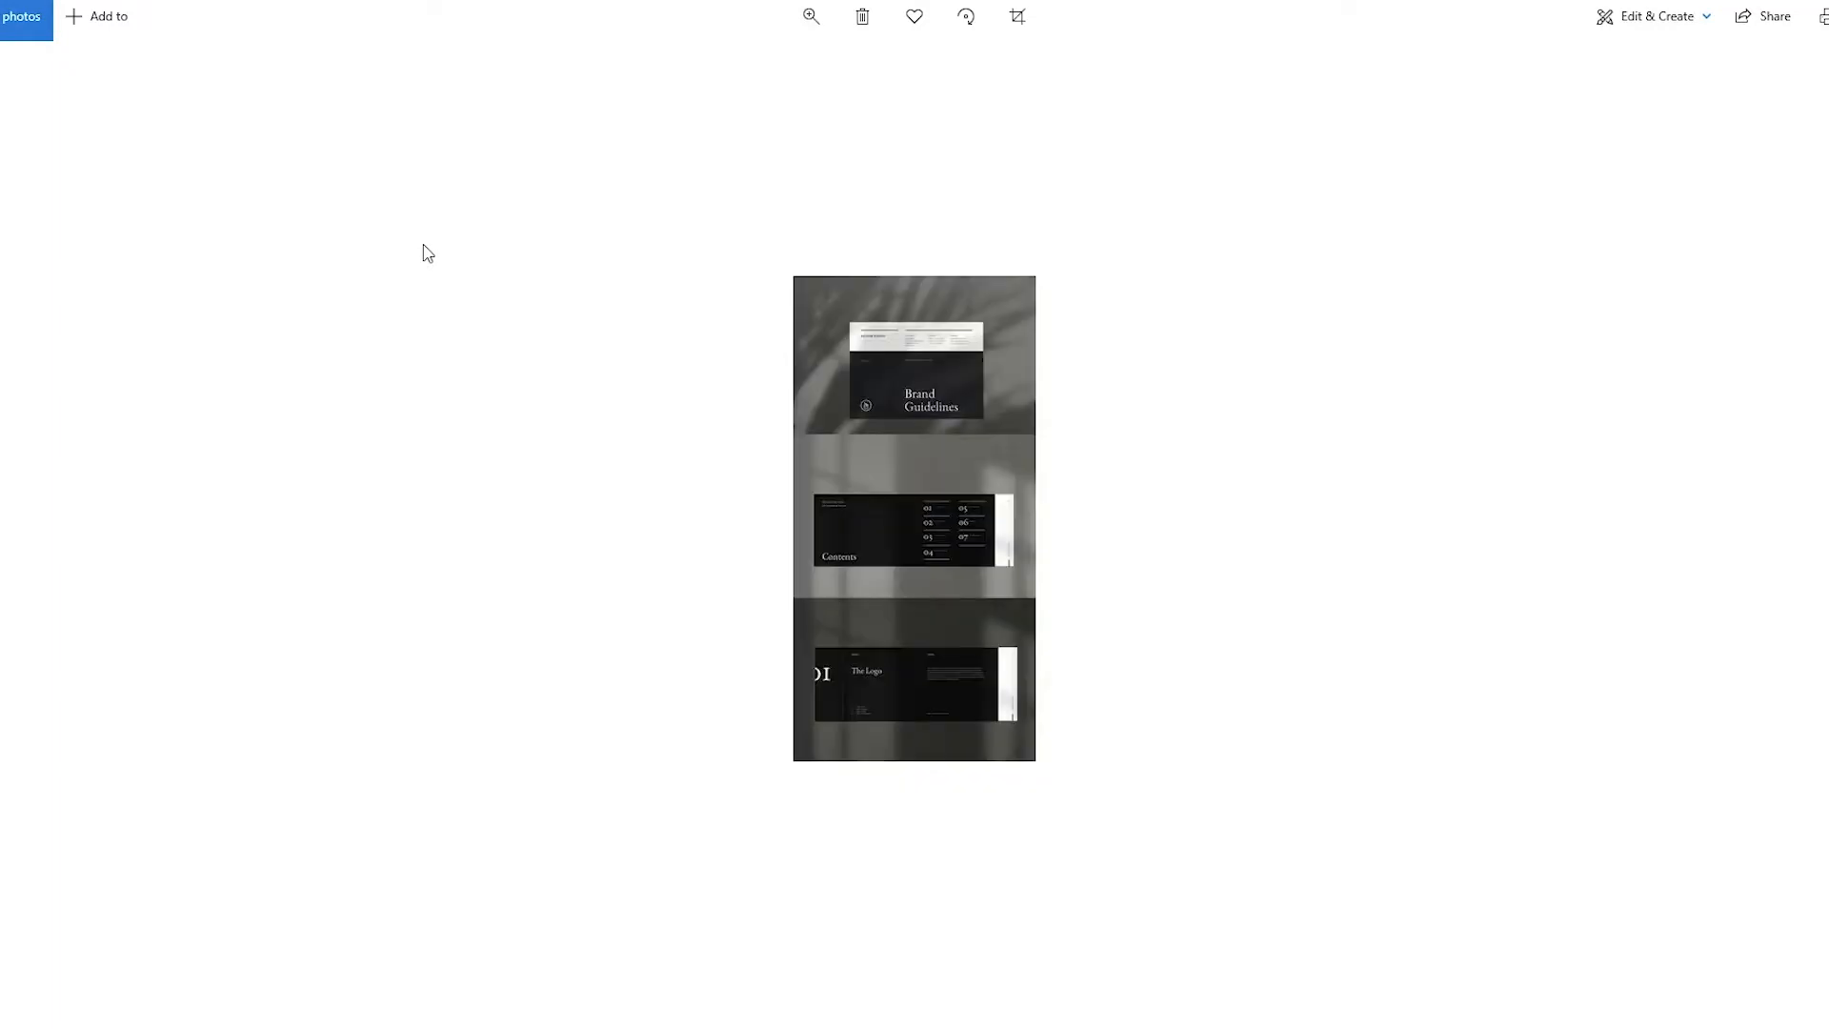
{"action": "key", "text": "Right"}
{"action": "key", "text": "Left"}
{"action": "key", "text": "Right"}
{"action": "key", "text": "Right"}
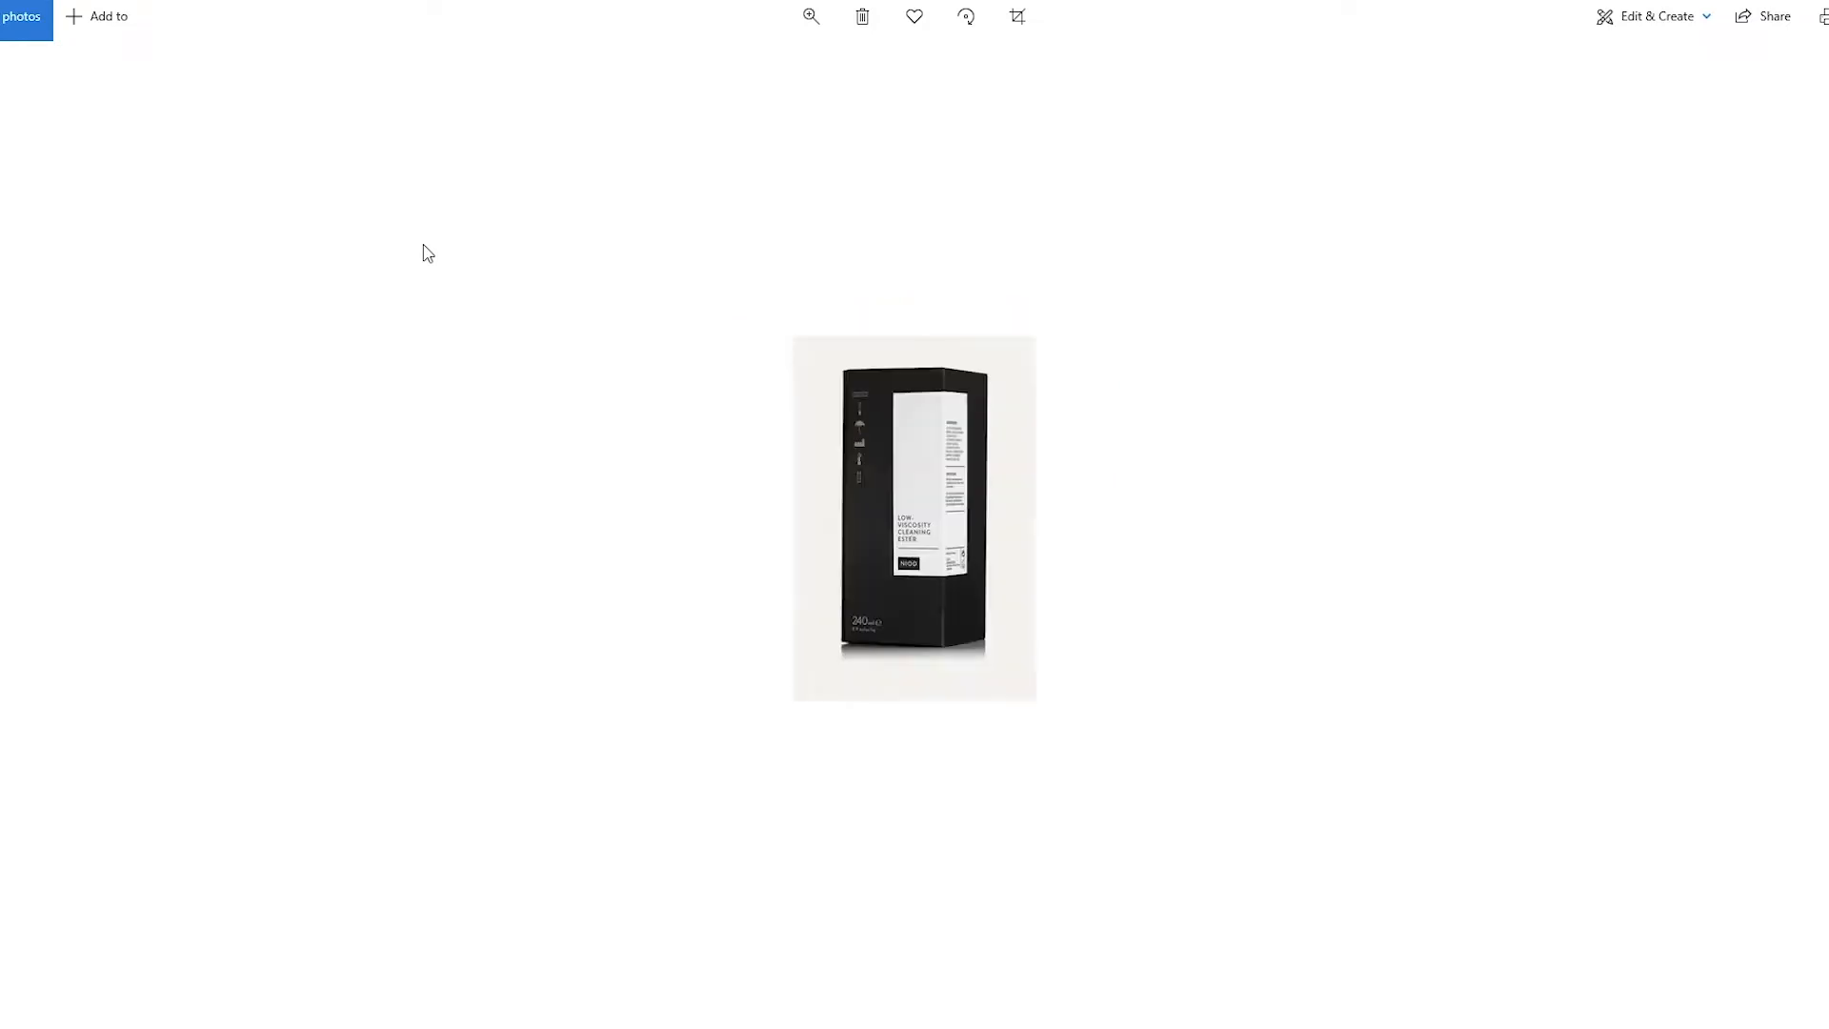
{"action": "key", "text": "Right"}
{"action": "key", "text": "Right"}
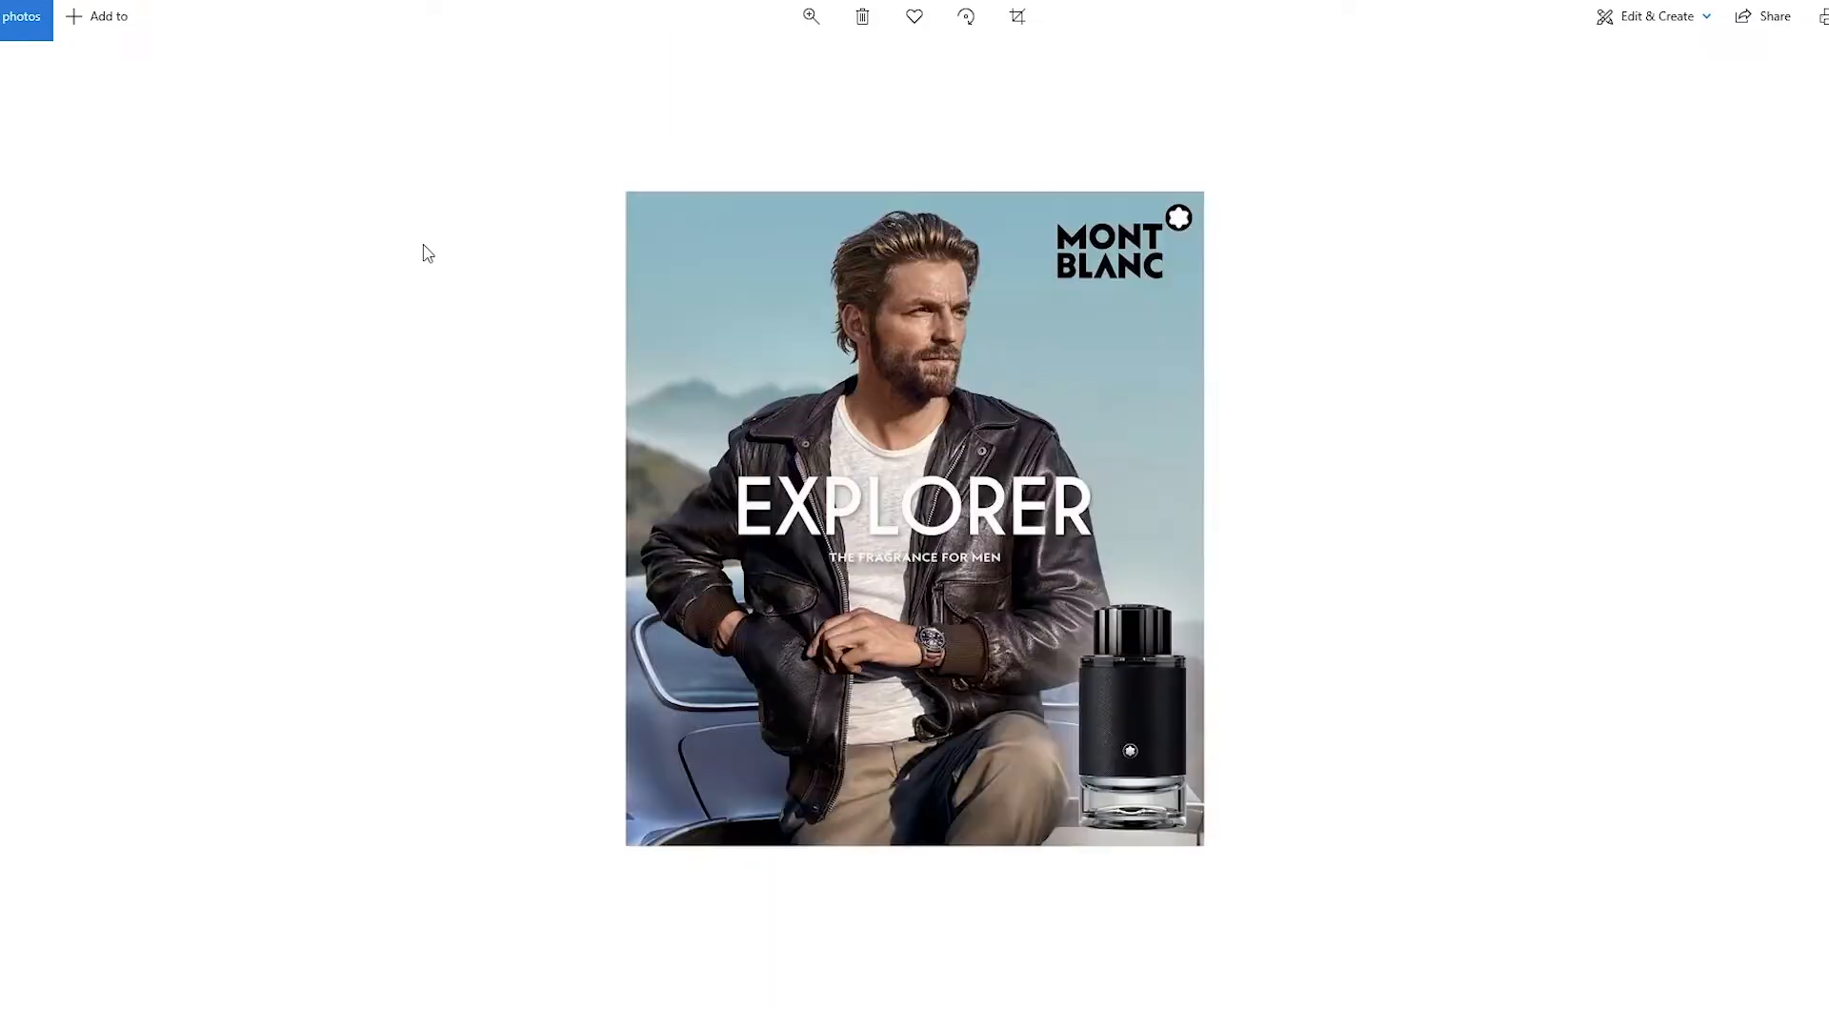
{"action": "key", "text": "Right"}
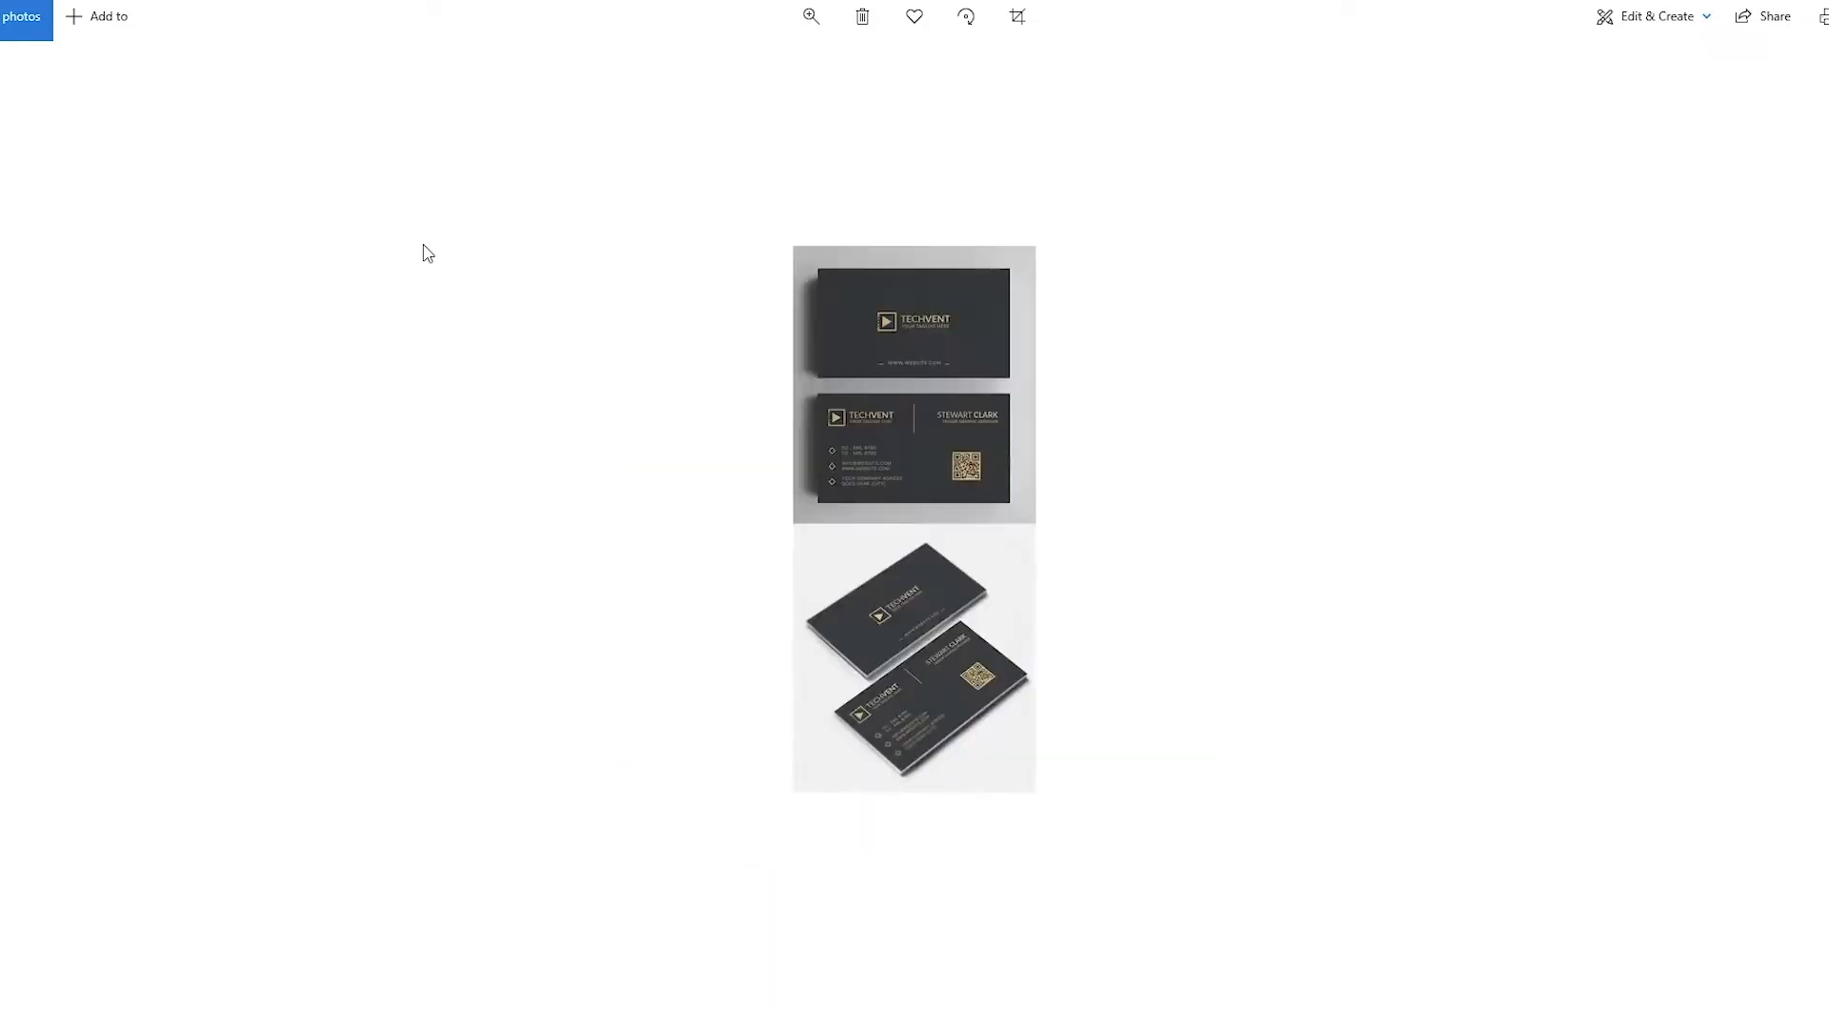
{"action": "key", "text": "Right"}
{"action": "key", "text": "Right"}
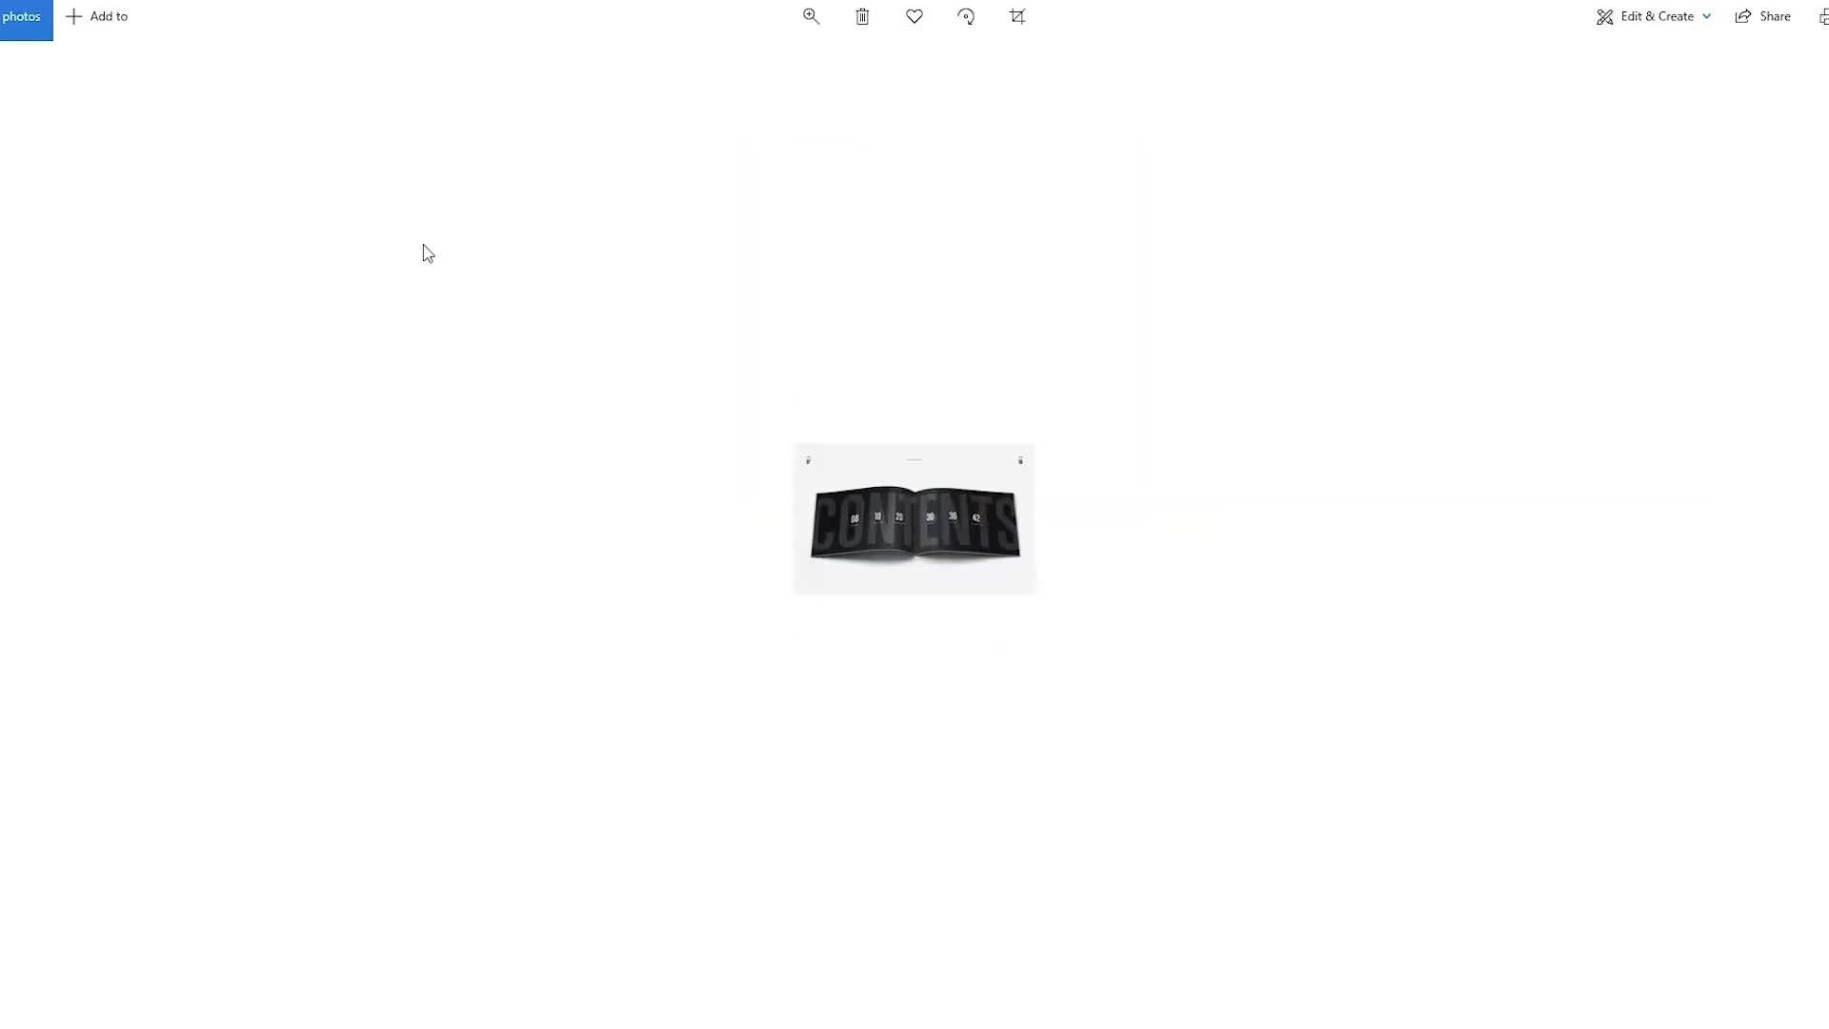
{"action": "key", "text": "Right"}
{"action": "key", "text": "Right"}
{"action": "key", "text": "Right"}
{"action": "key", "text": "Right"}
{"action": "key", "text": "Right"}
{"action": "key", "text": "Right"}
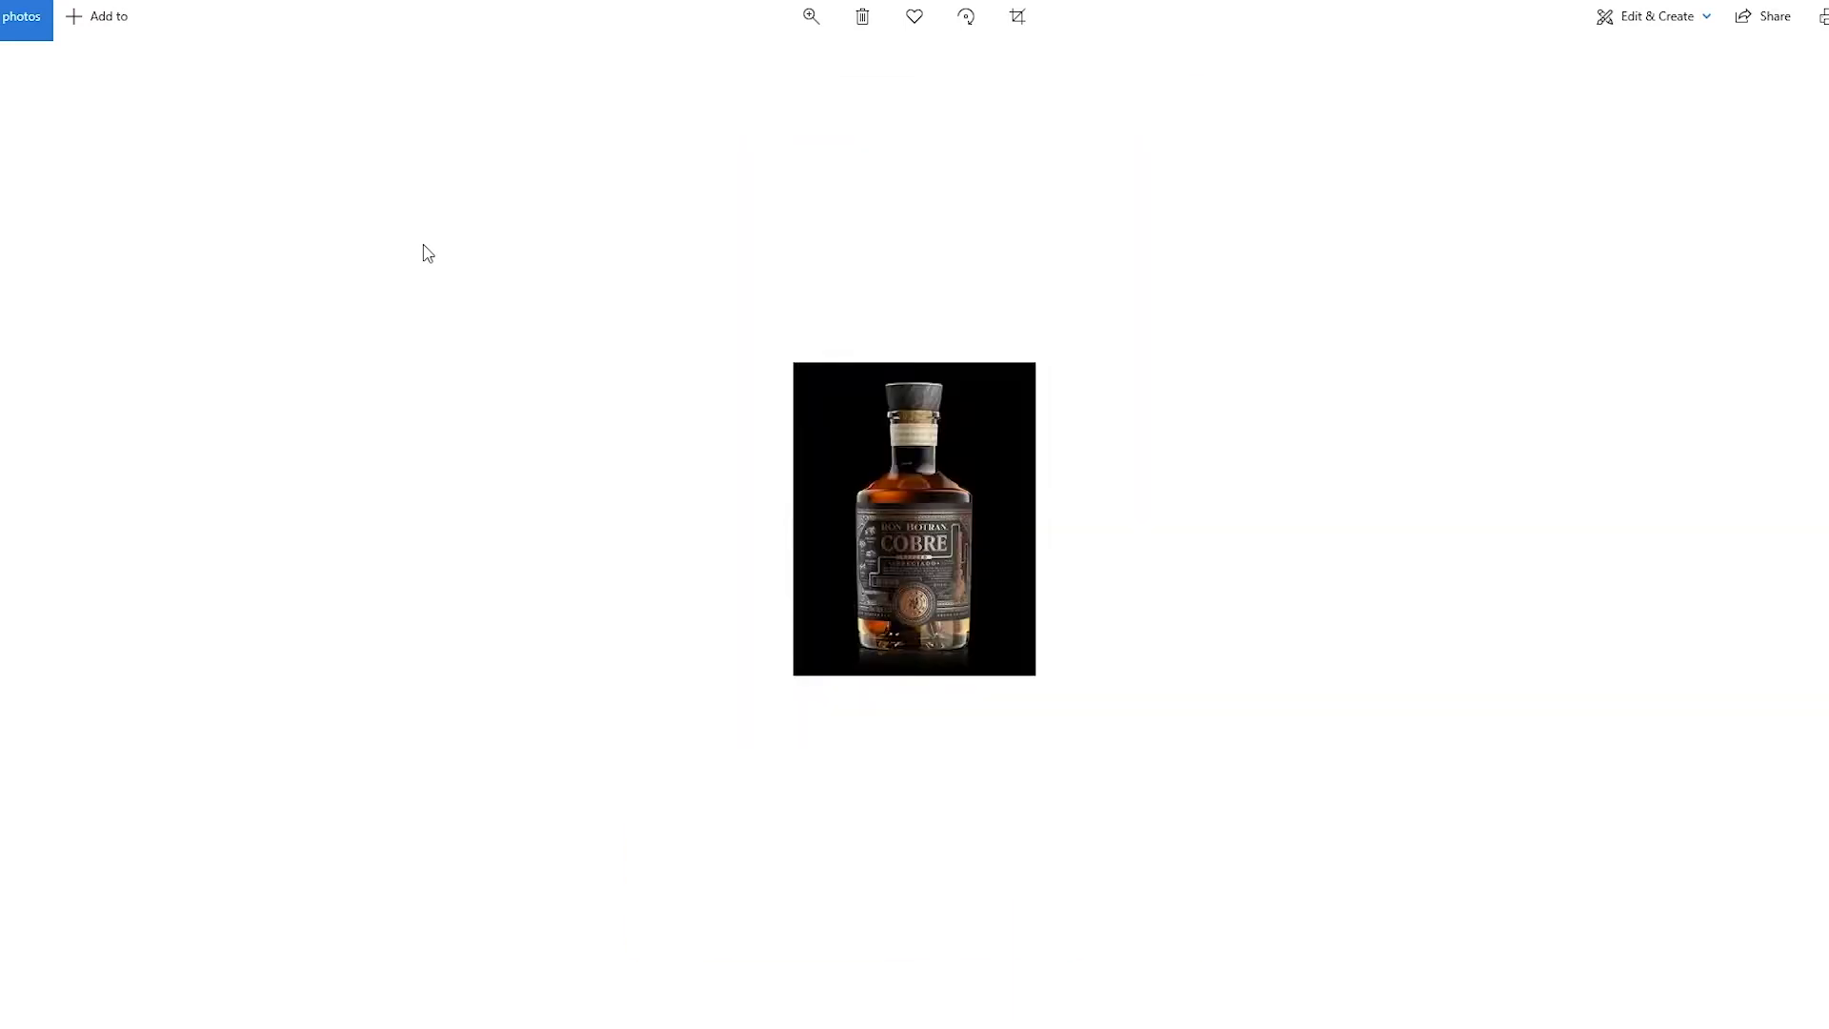
{"action": "key", "text": "Right"}
{"action": "key", "text": "Right"}
{"action": "key", "text": "Right"}
{"action": "key", "text": "Right"}
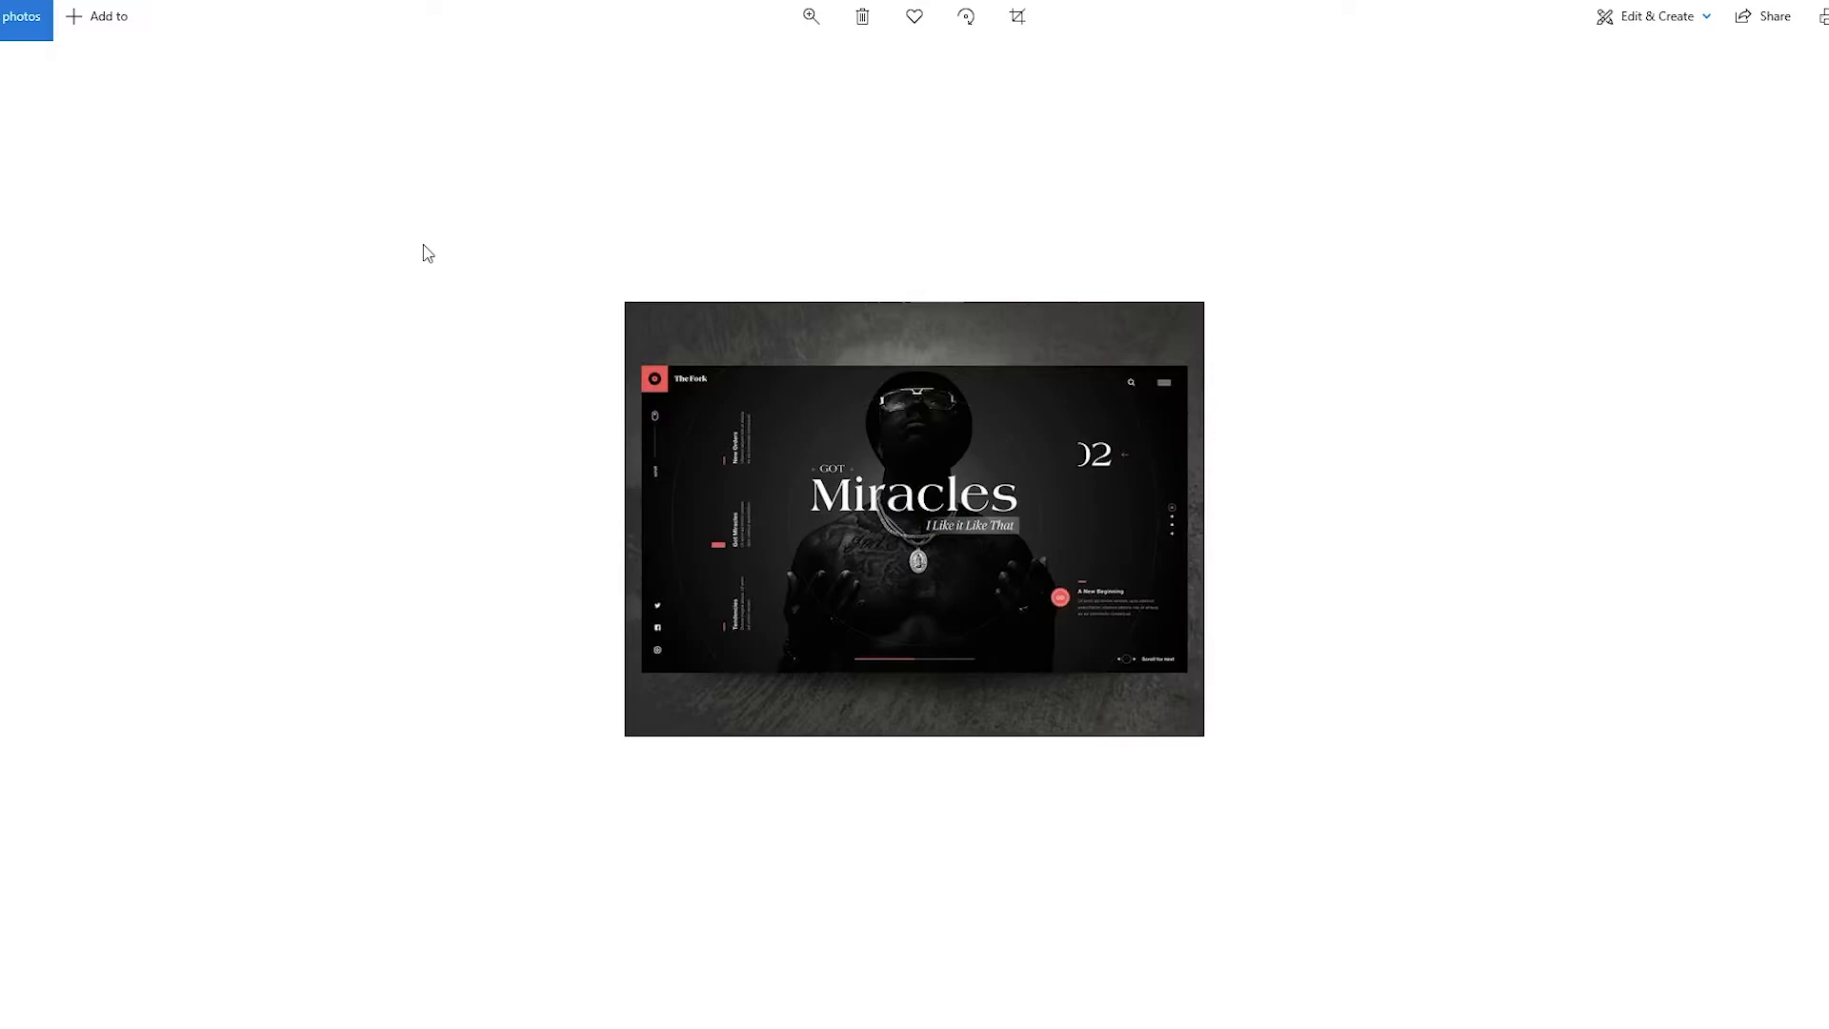
{"action": "key", "text": "Right"}
{"action": "key", "text": "Right"}
{"action": "key", "text": "Right"}
{"action": "key", "text": "Right"}
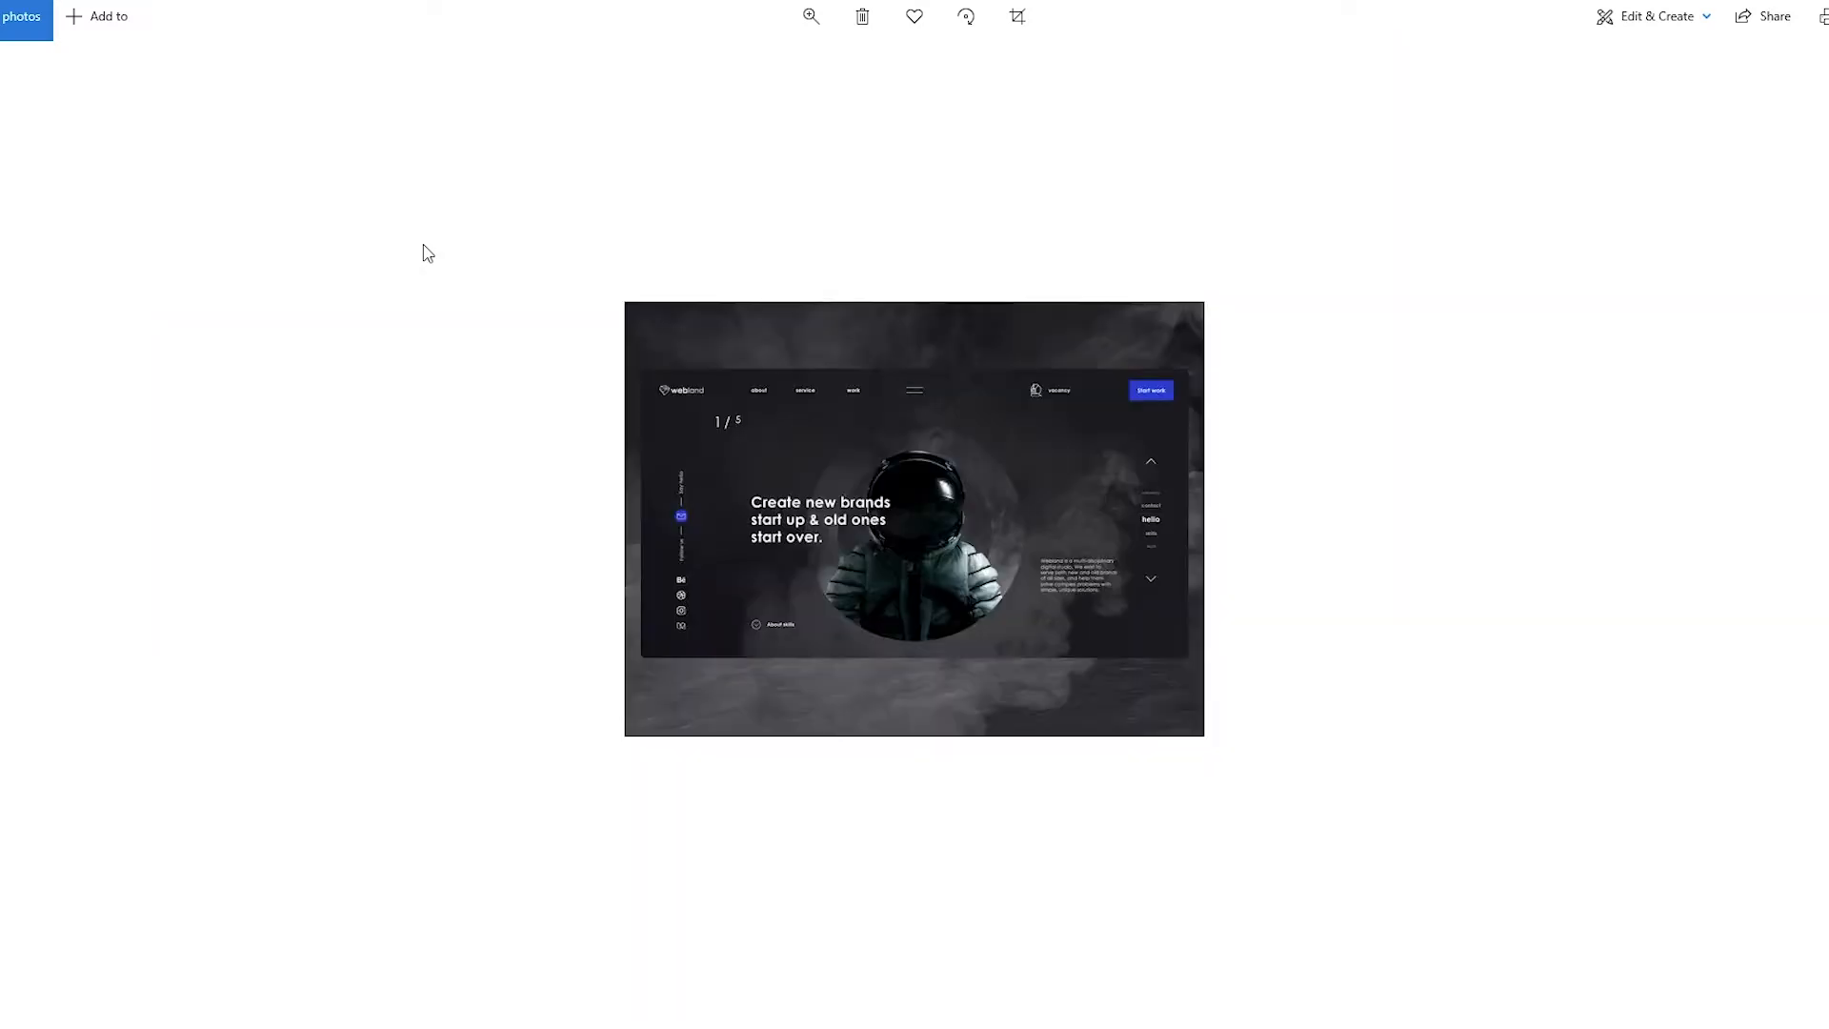
{"action": "key", "text": "alt+F4"}
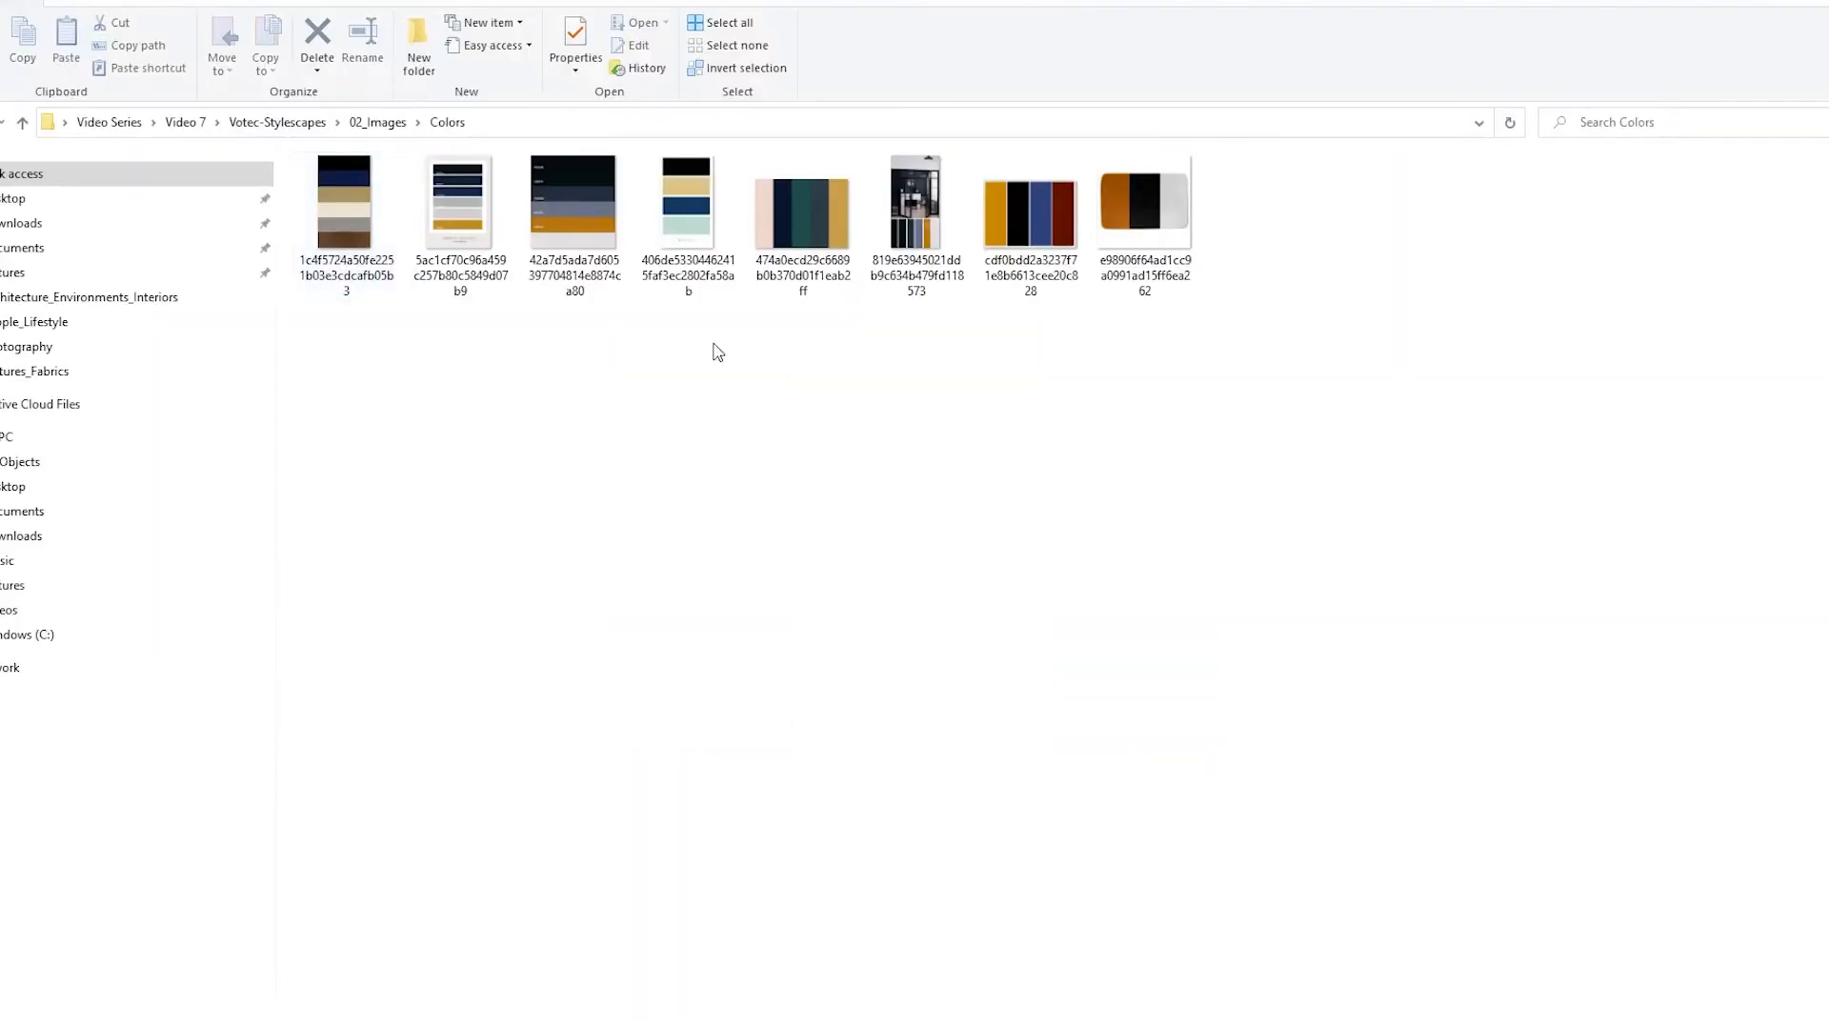
Look through all the palette images in the Colors folder, starting with the first one
{"action": "left_click", "coordinate": [372, 239]}
{"action": "double_click", "coordinate": [379, 259]}
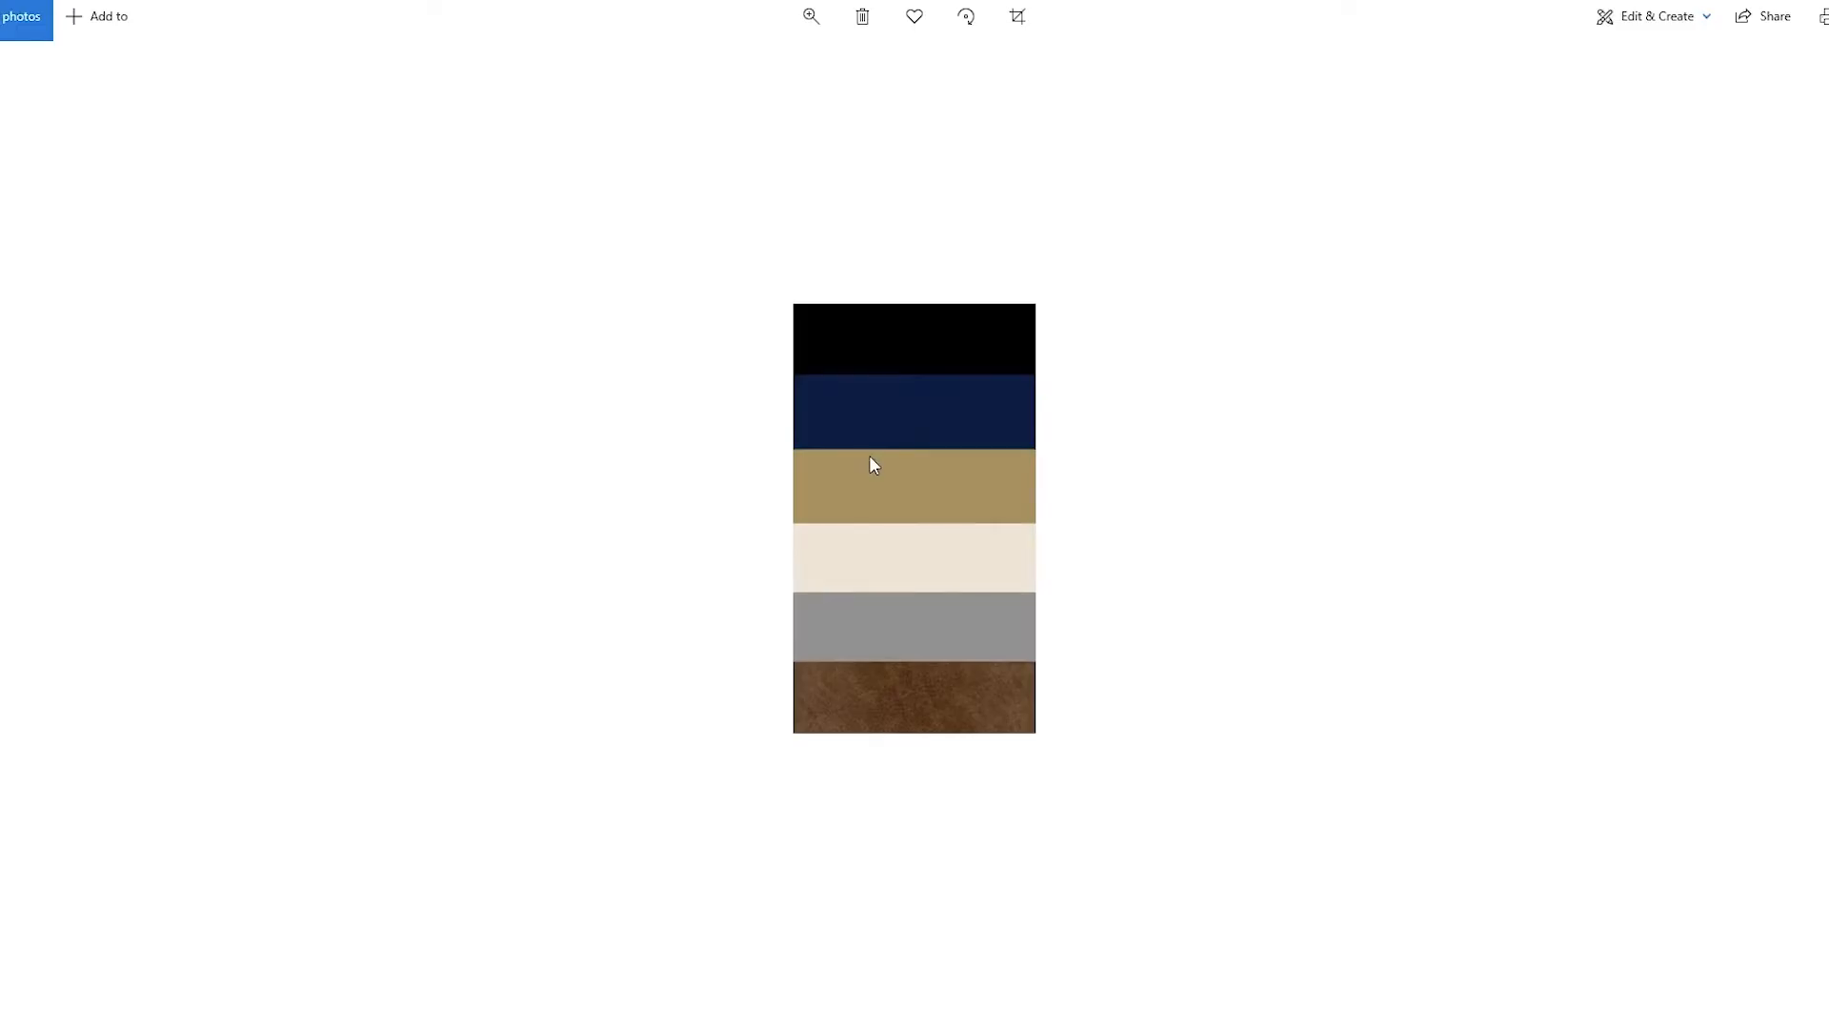
{"action": "key", "text": "Right"}
{"action": "key", "text": "Right"}
{"action": "key", "text": "Right"}
{"action": "key", "text": "Right"}
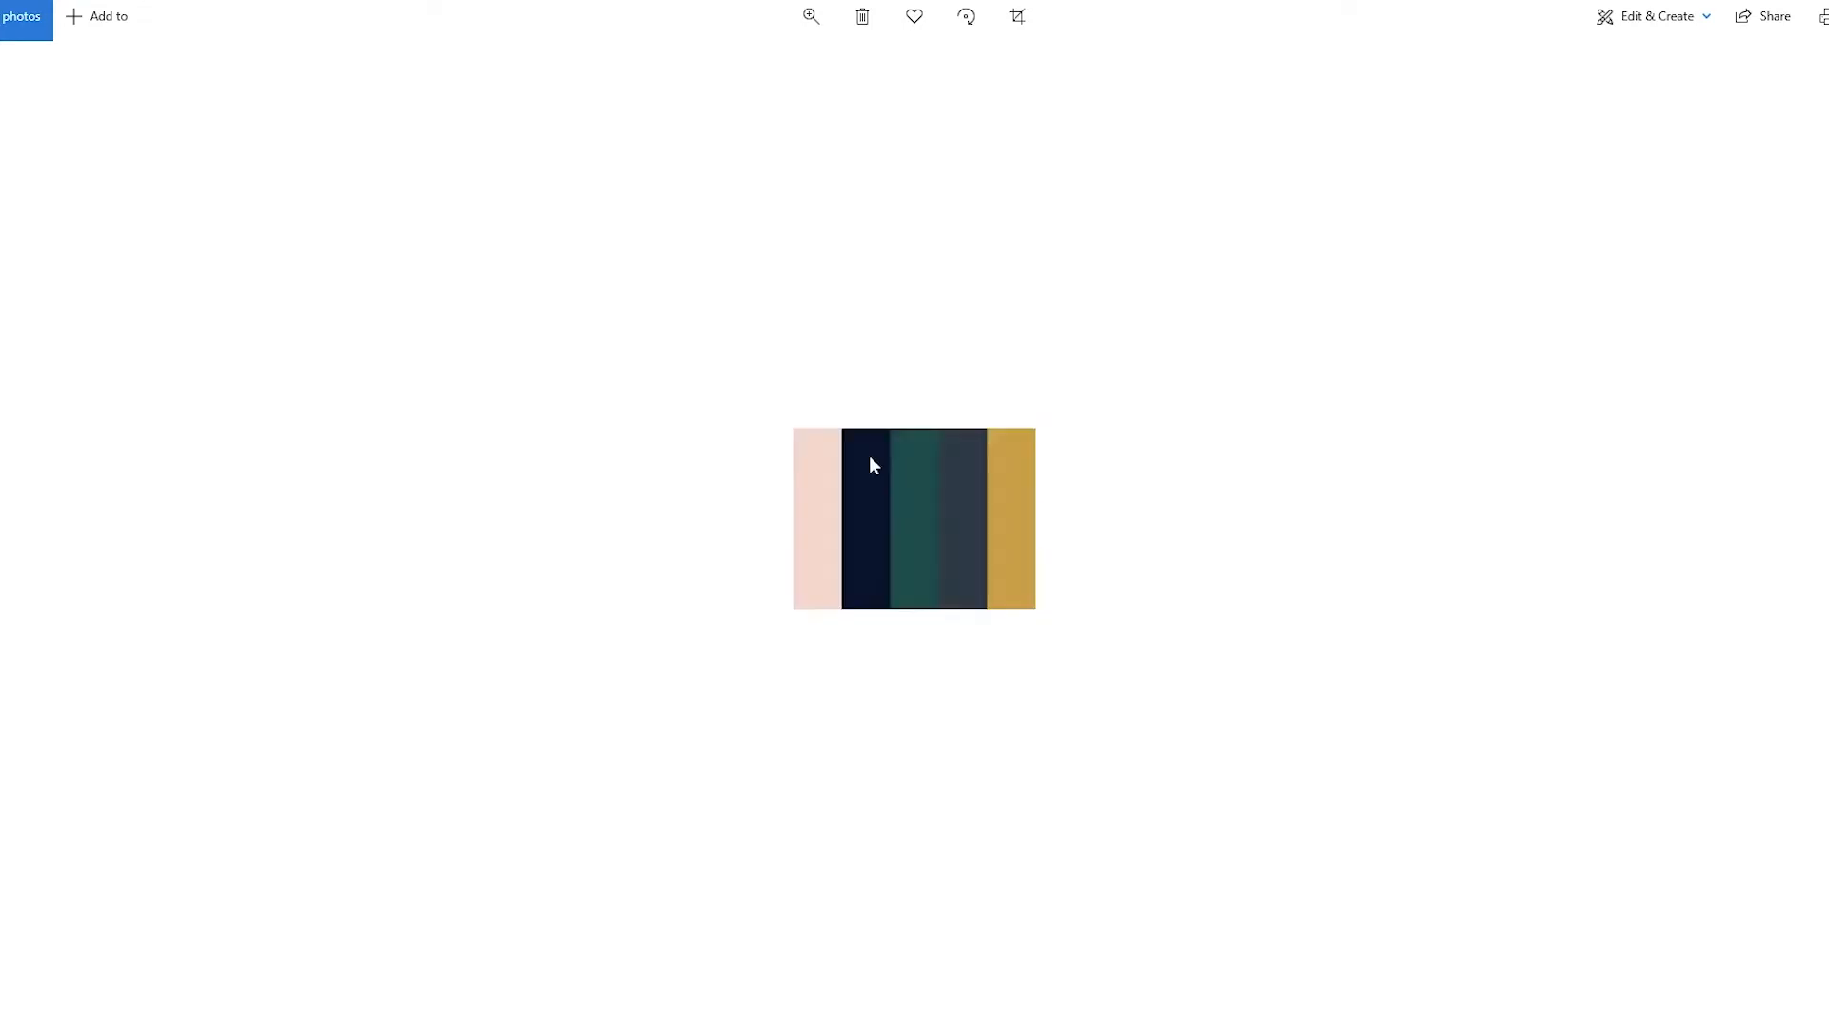
{"action": "key", "text": "Right"}
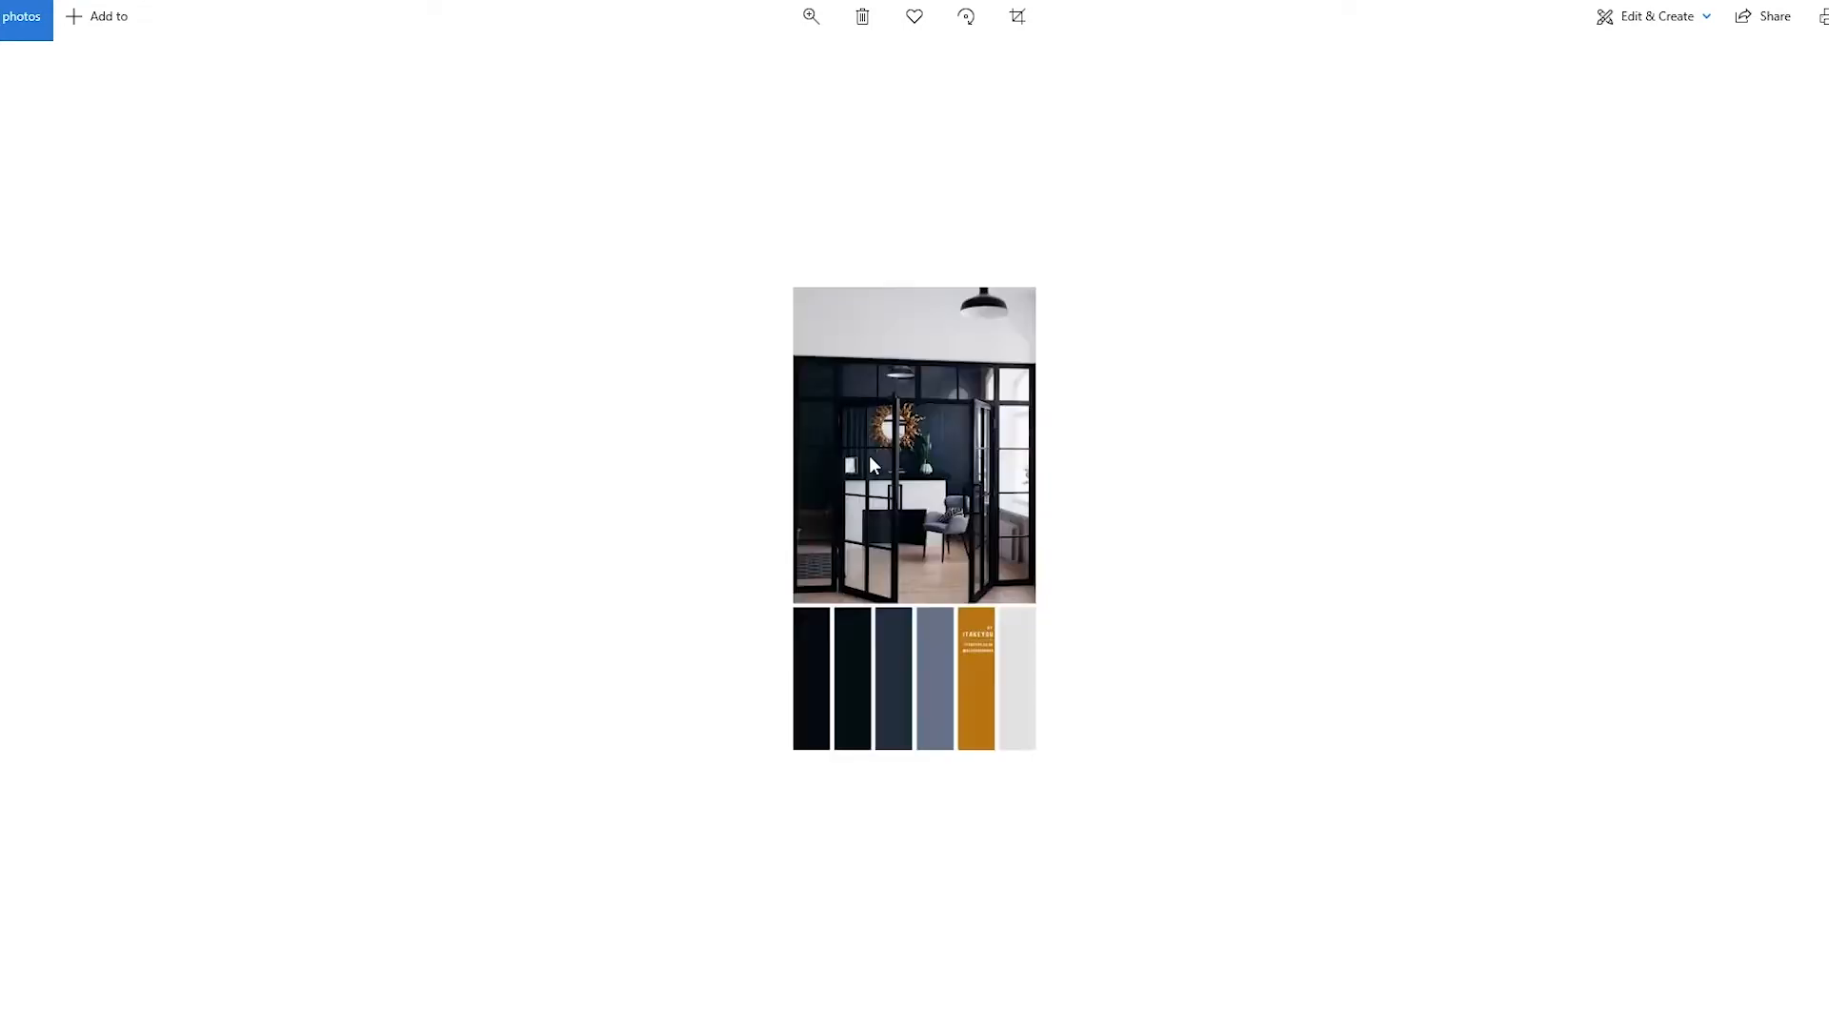
{"action": "key", "text": "Right"}
{"action": "key", "text": "Right"}
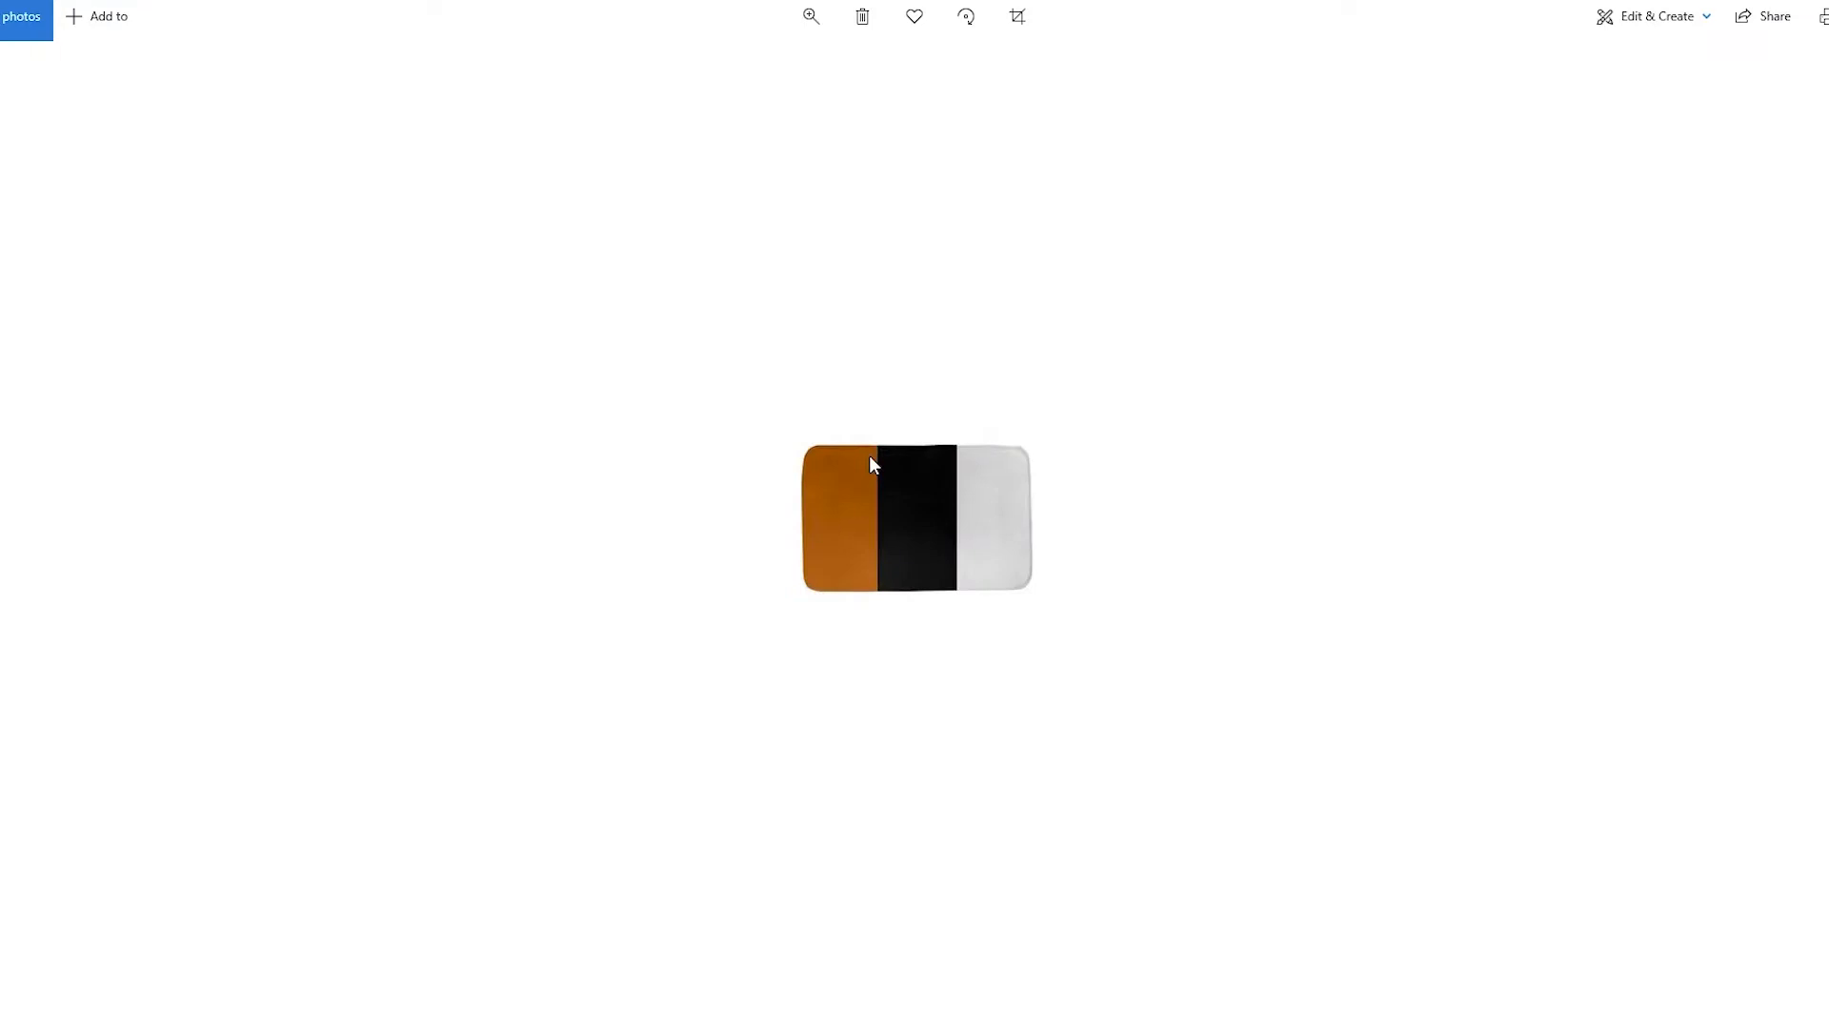
{"action": "key", "text": "Right"}
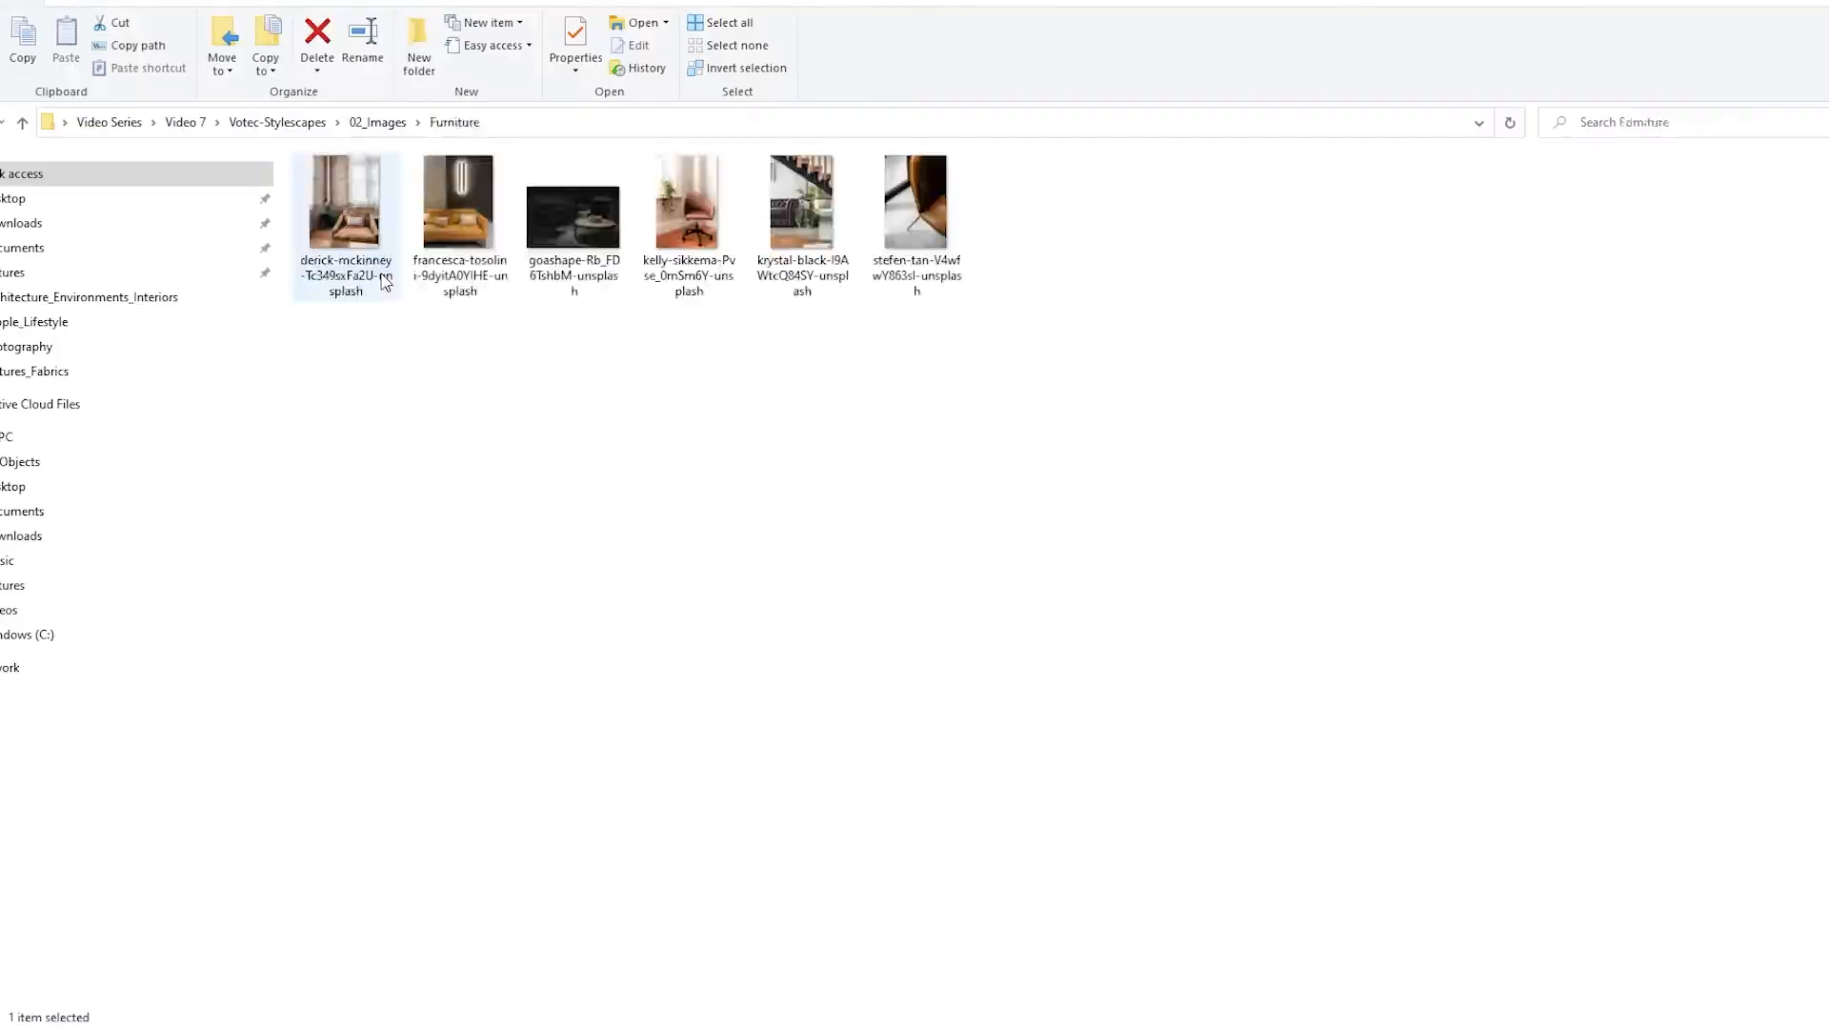
Browse the photos in the Furniture folder to examine the chairs, sofas and tables, and close the viewer
{"action": "left_click", "coordinate": [393, 311]}
{"action": "double_click", "coordinate": [382, 261]}
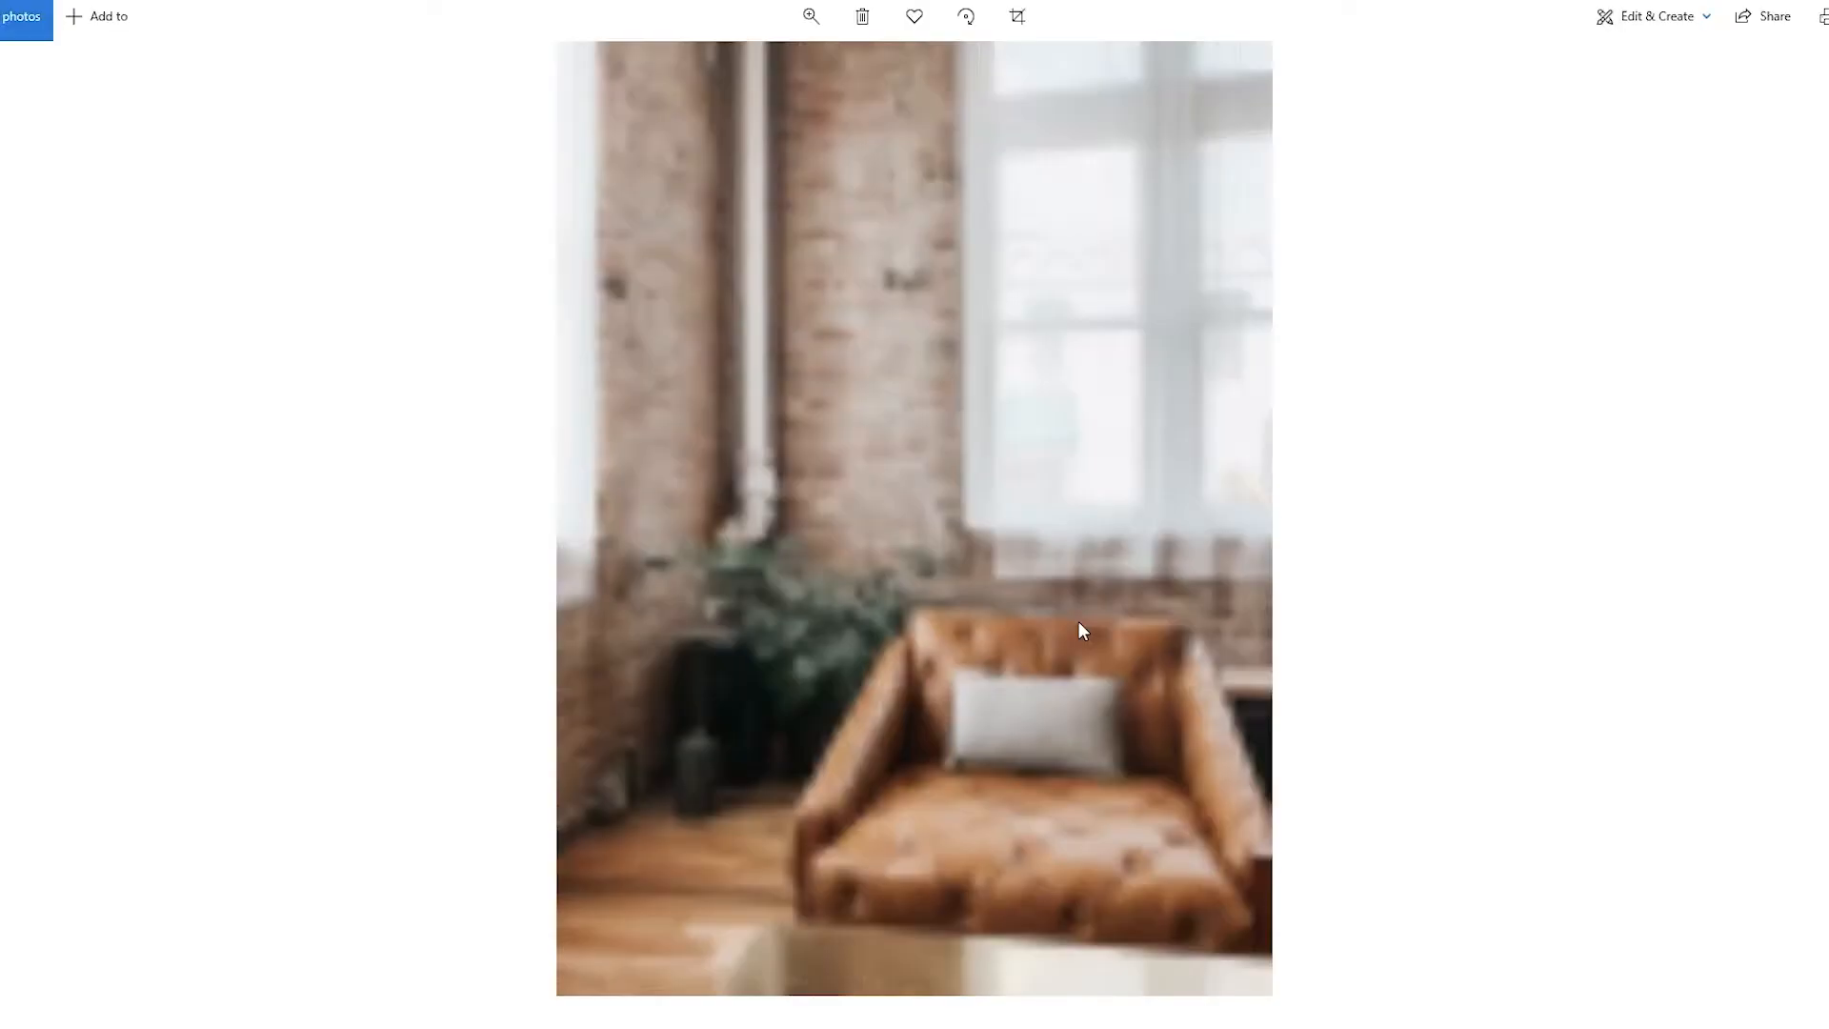
{"action": "key", "text": "Right"}
{"action": "key", "text": "Right"}
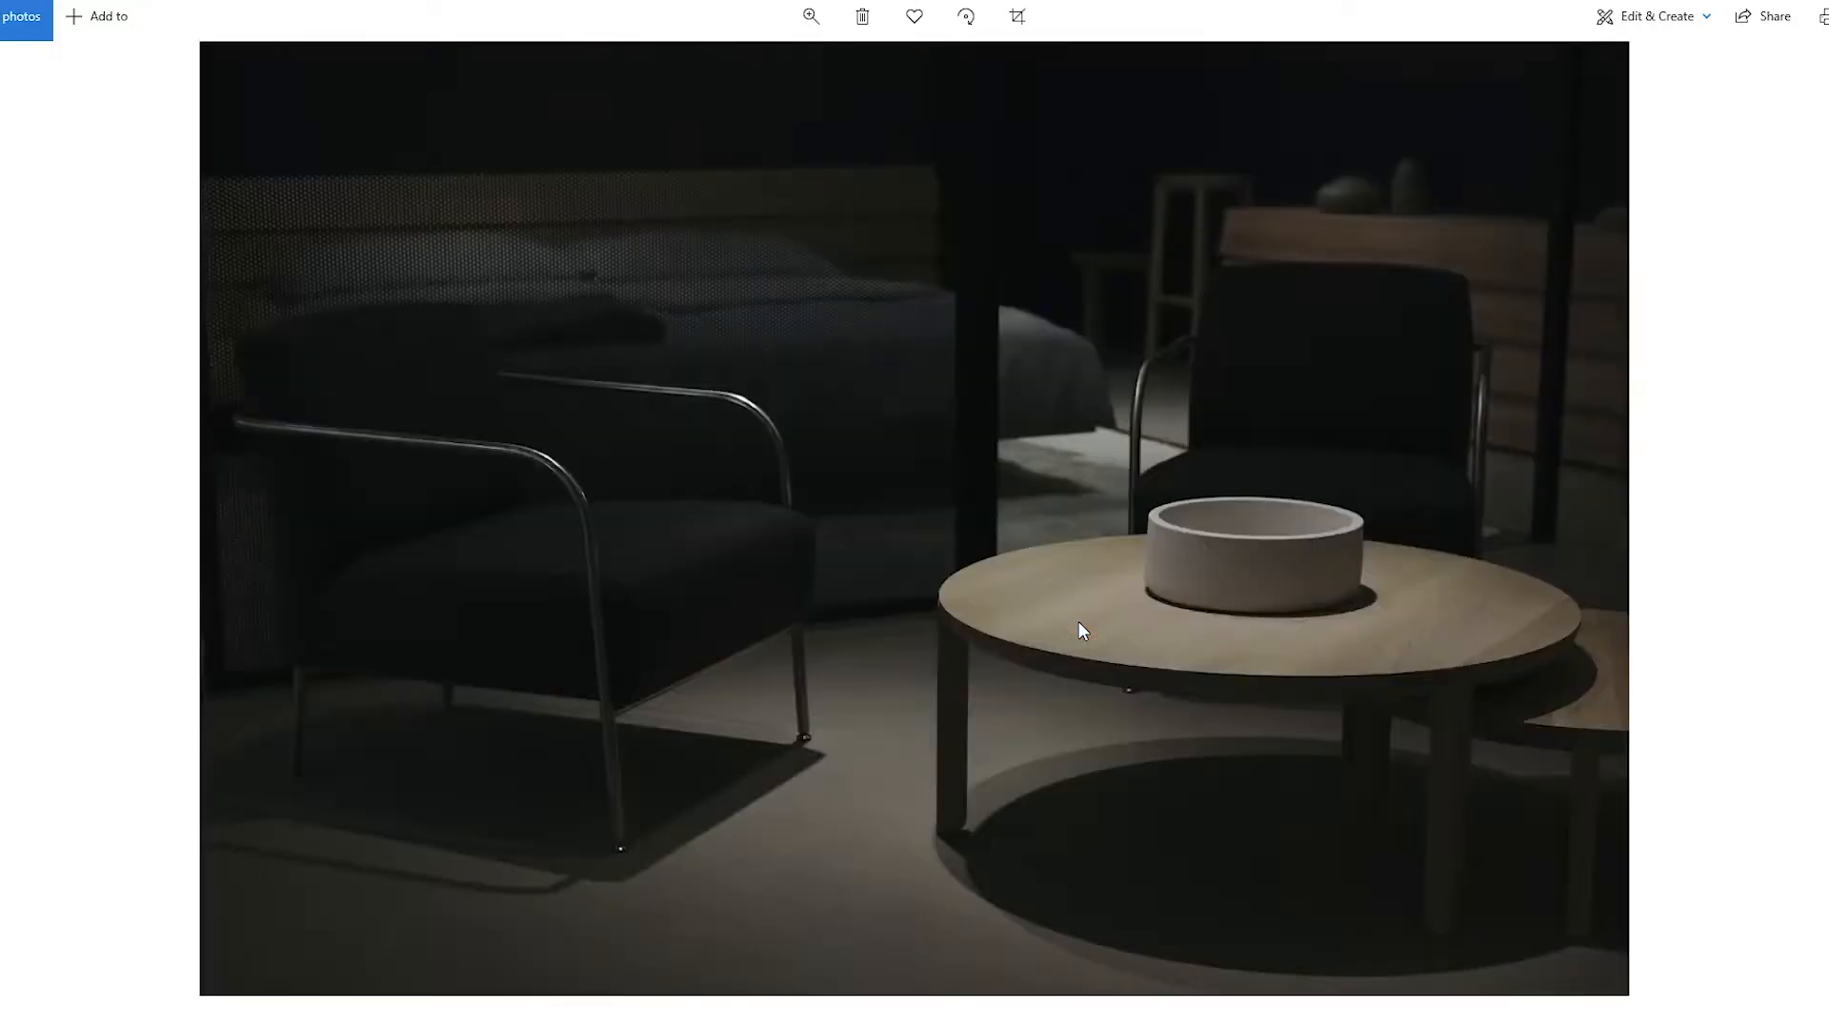
{"action": "key", "text": "Right"}
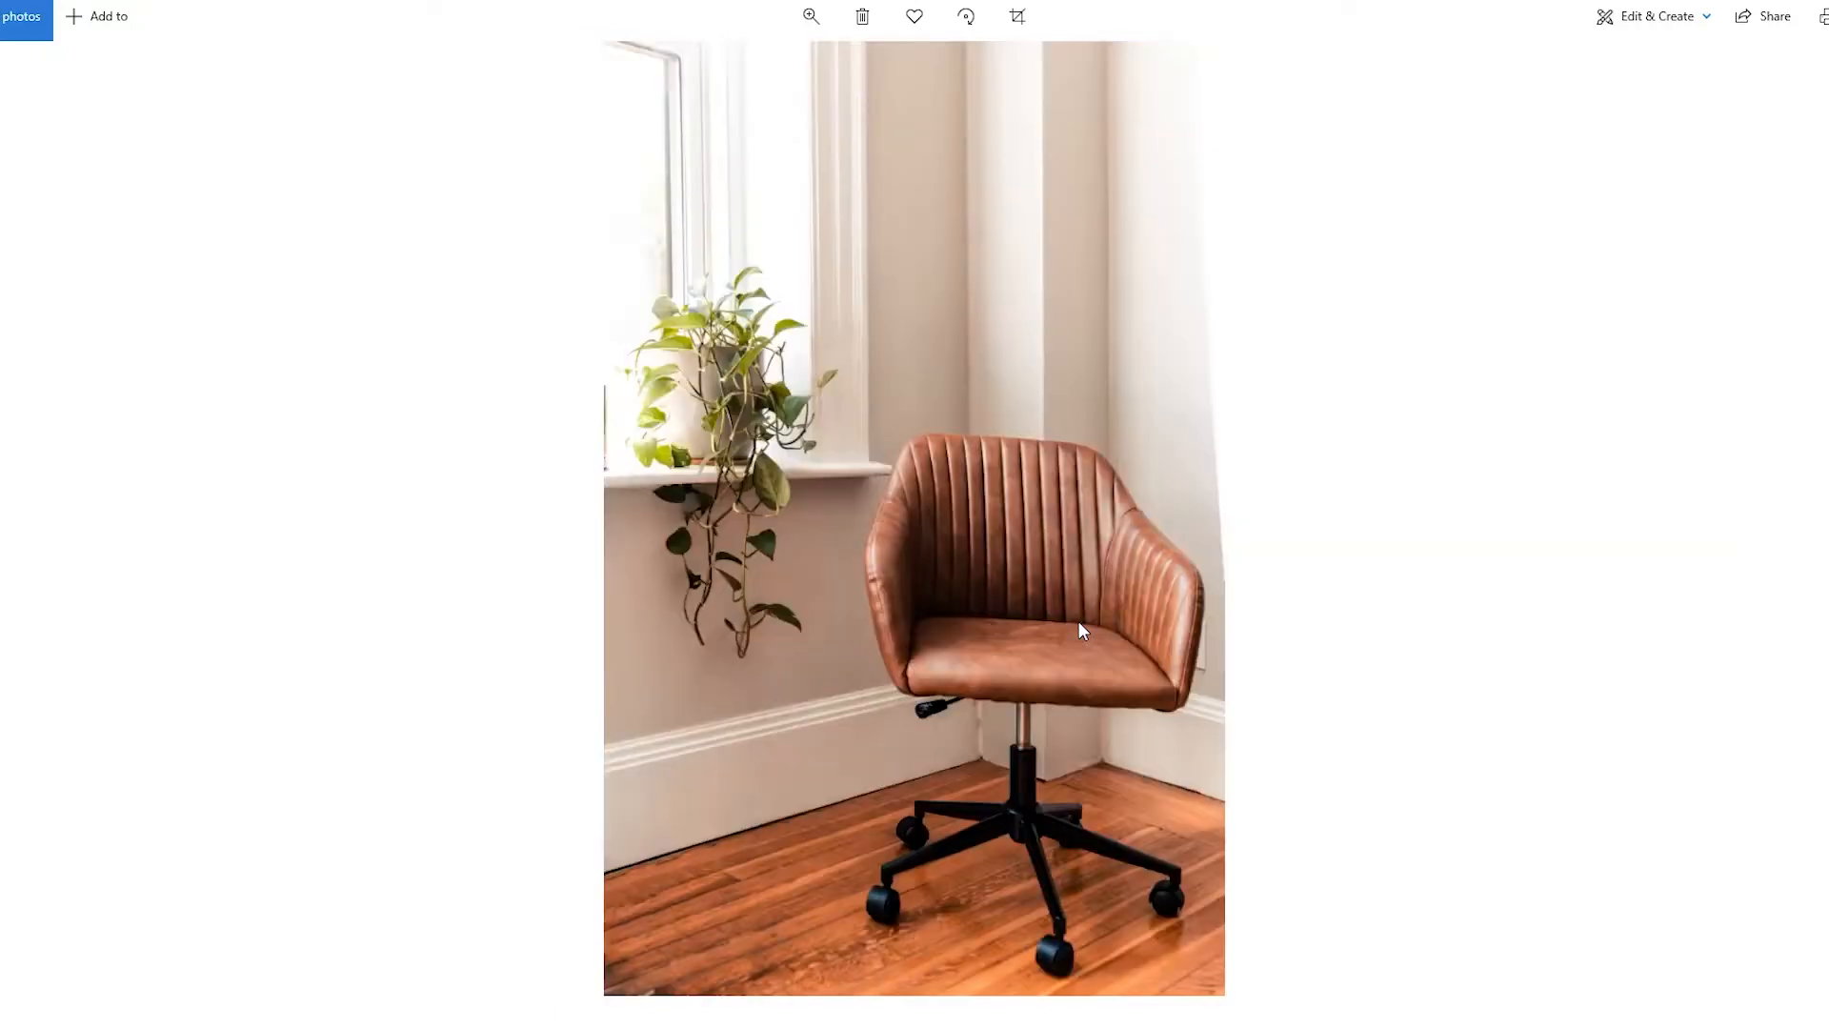
{"action": "key", "text": "Right"}
{"action": "key", "text": "Right"}
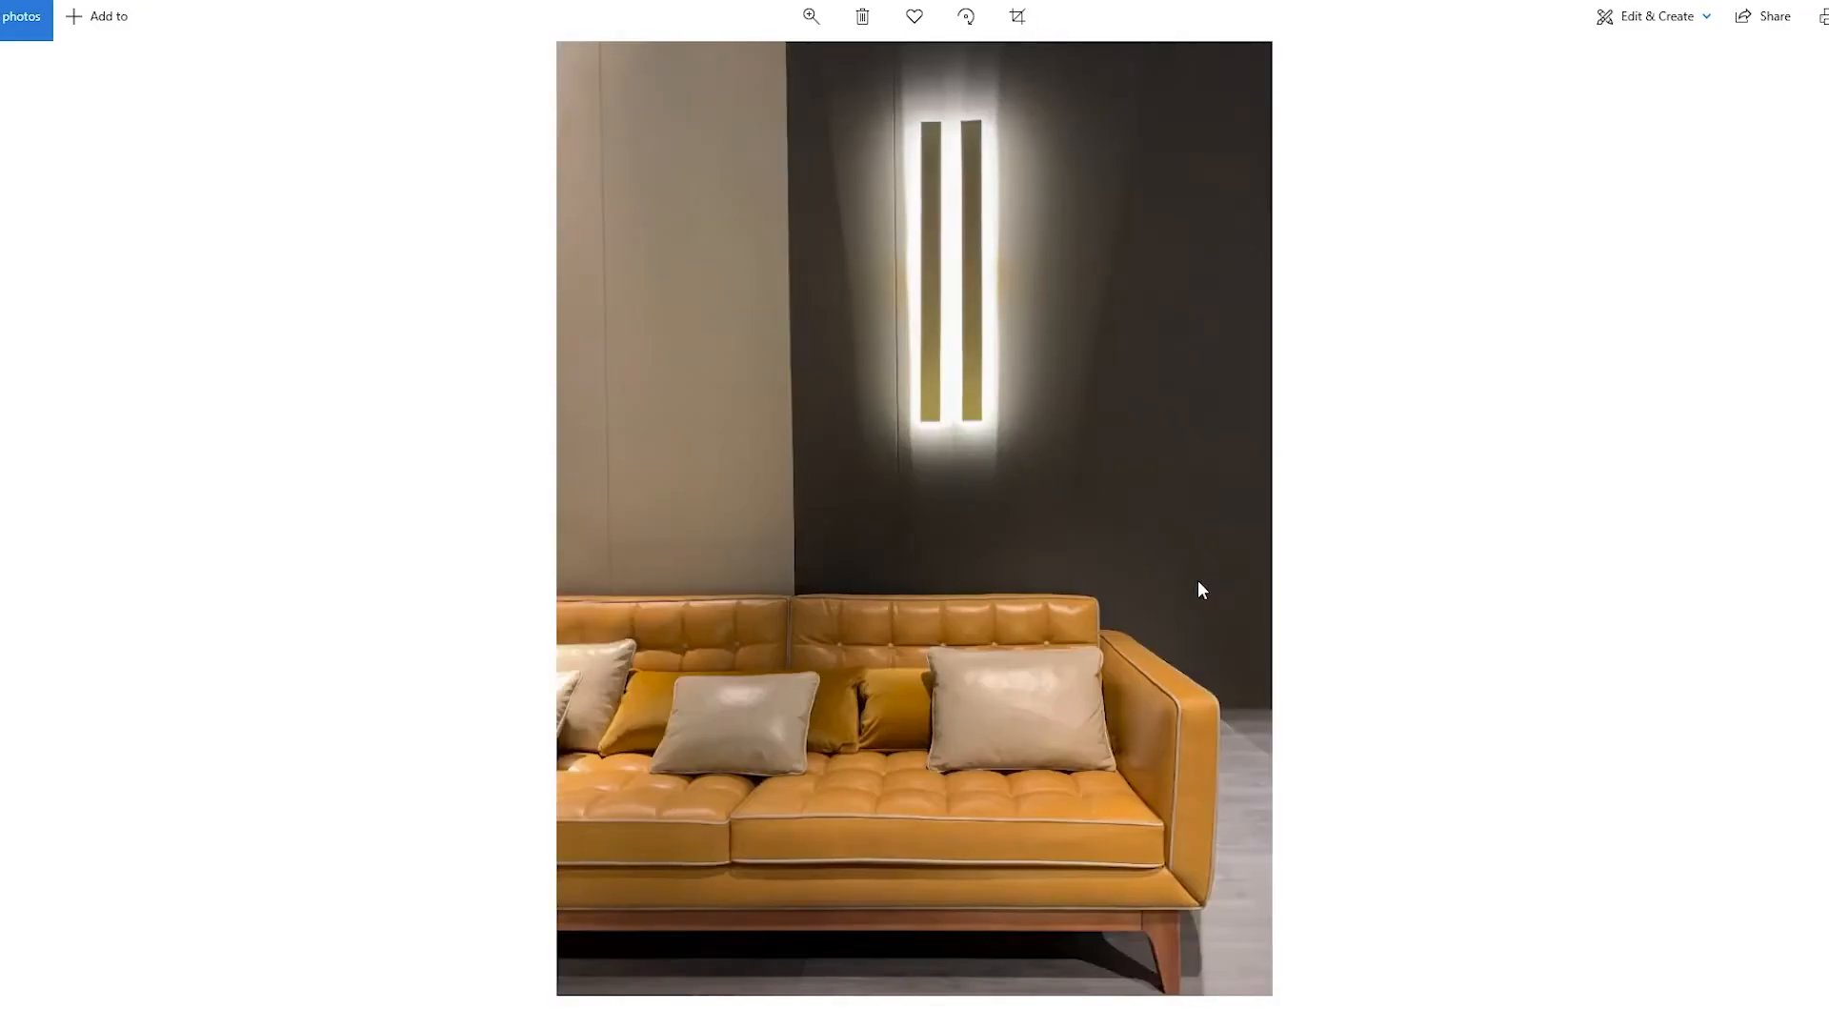
{"action": "key", "text": "Right"}
{"action": "key", "text": "Right"}
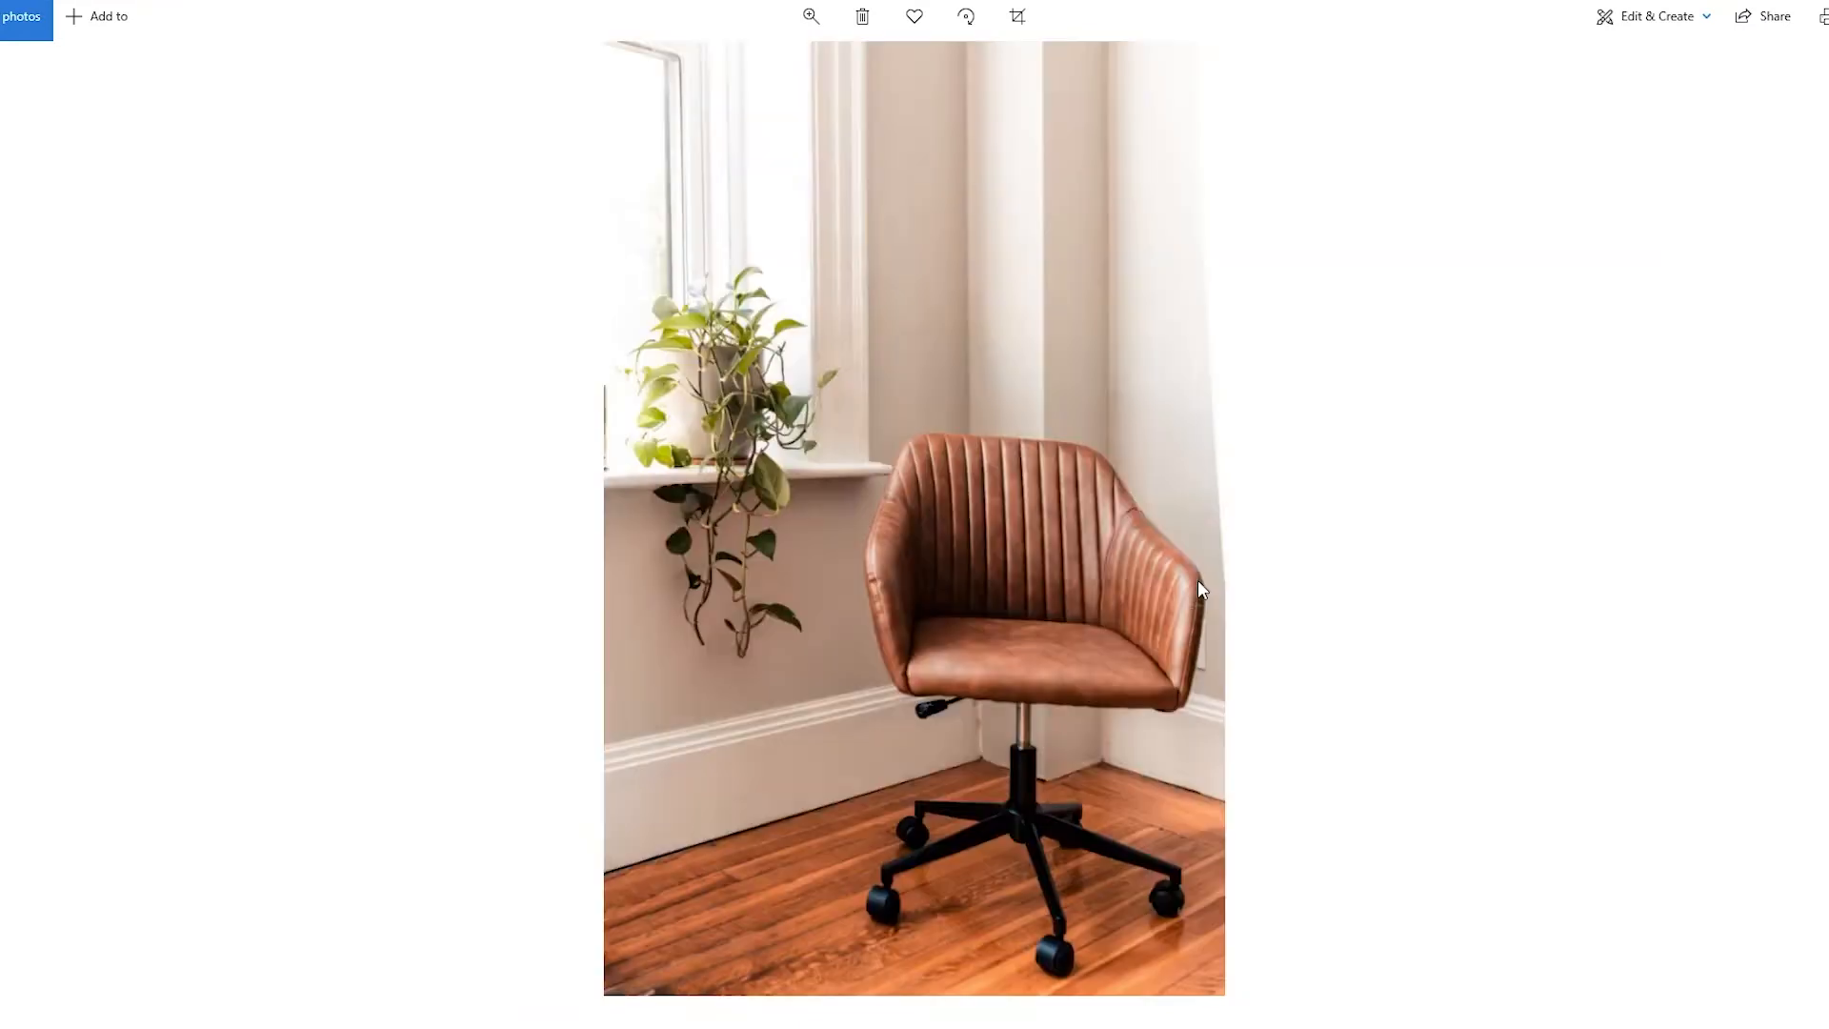
{"action": "key", "text": "Right"}
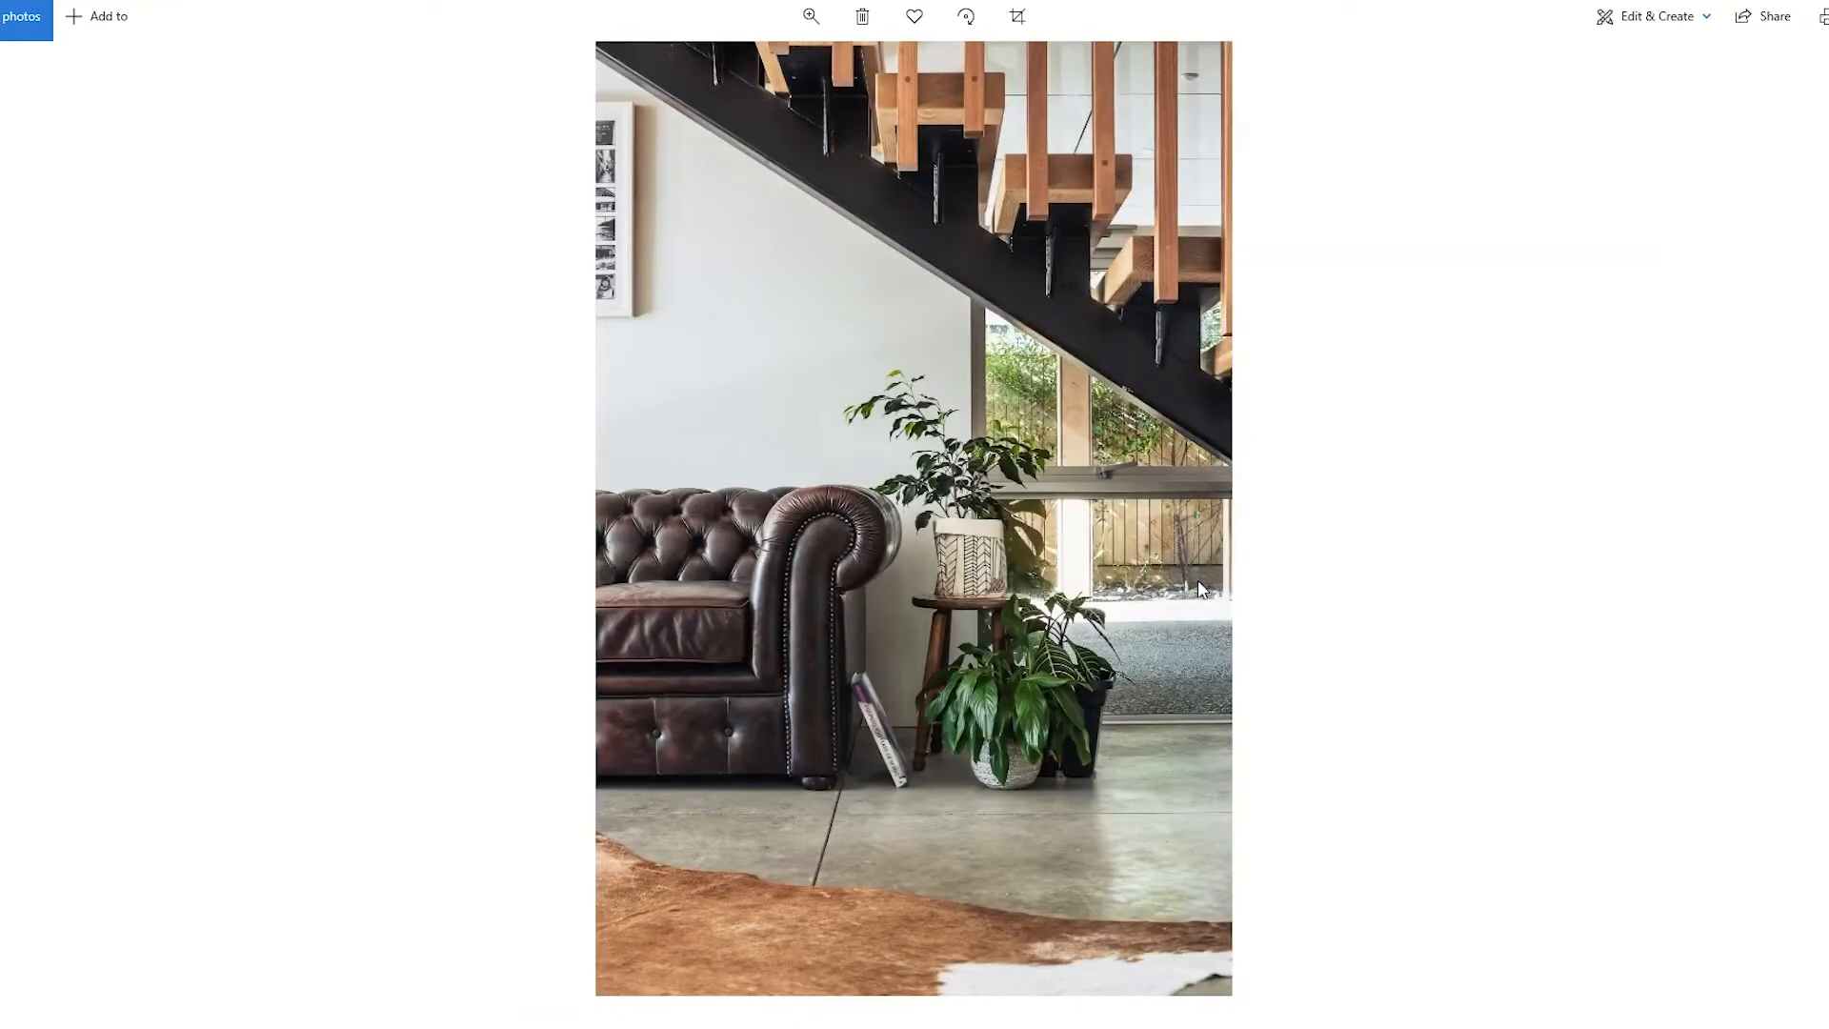
{"action": "key", "text": "Left"}
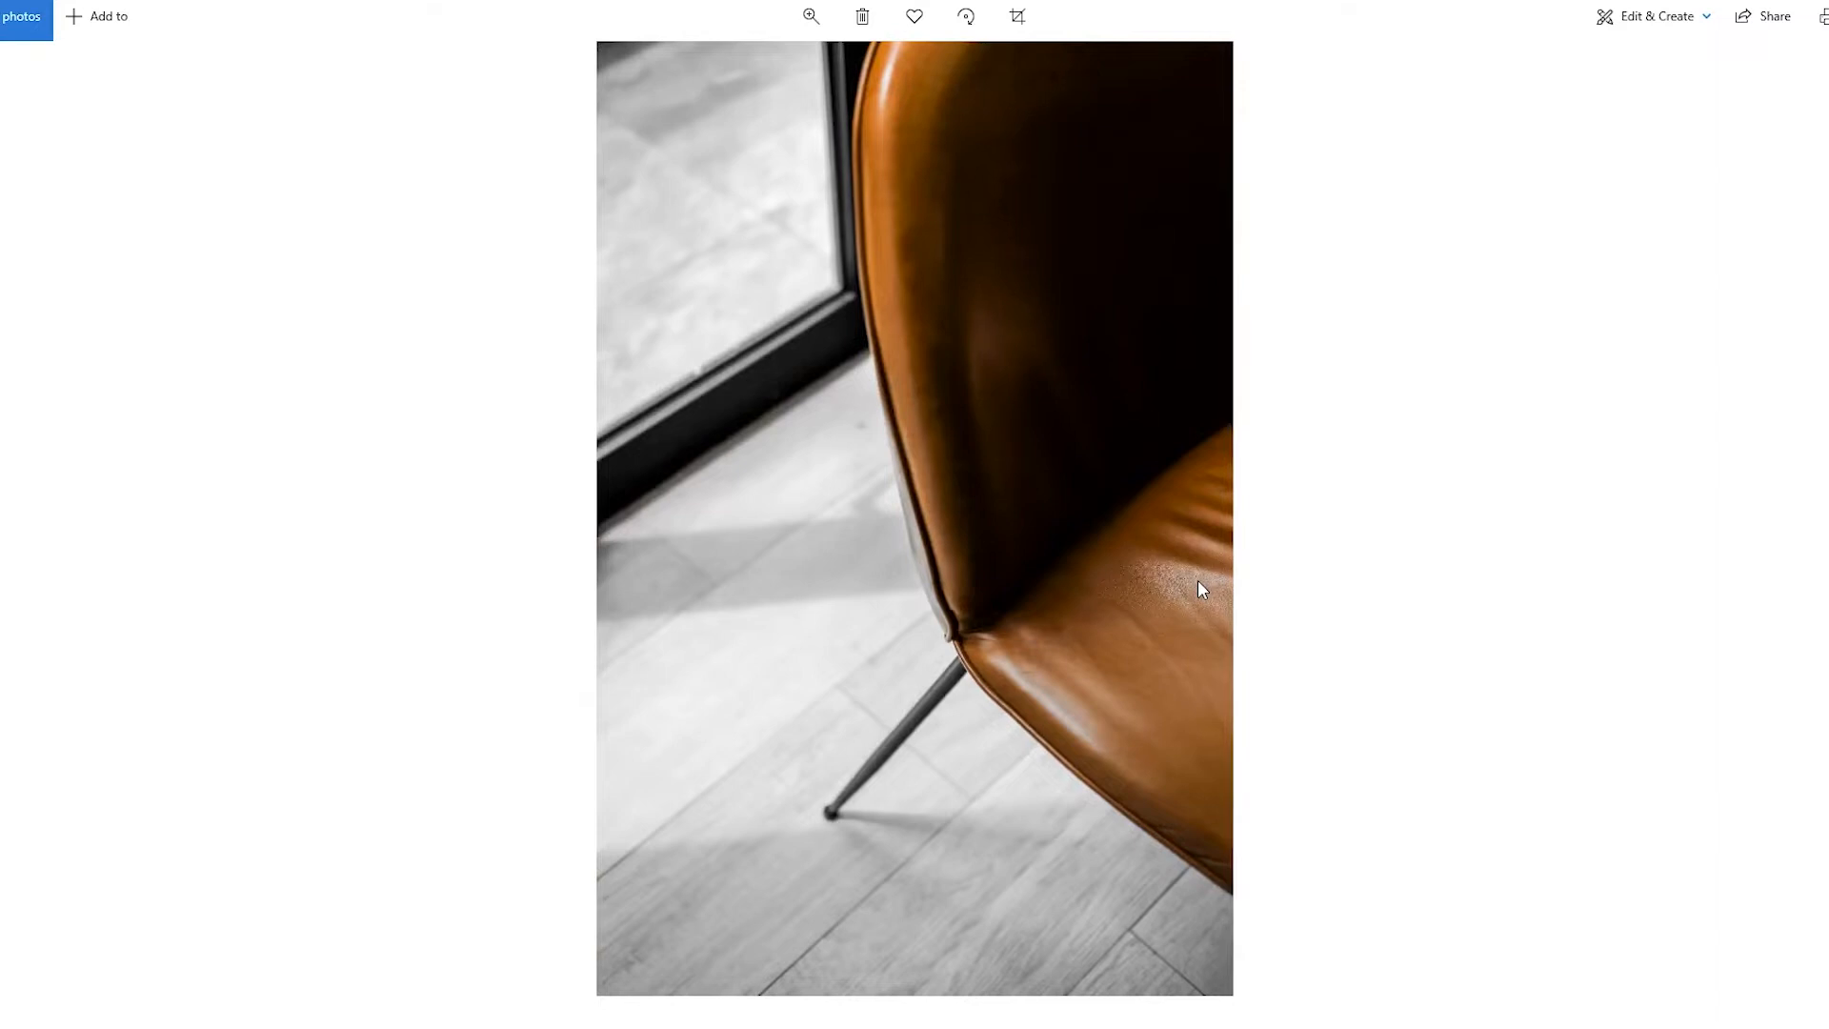
{"action": "key", "text": "alt+F4"}
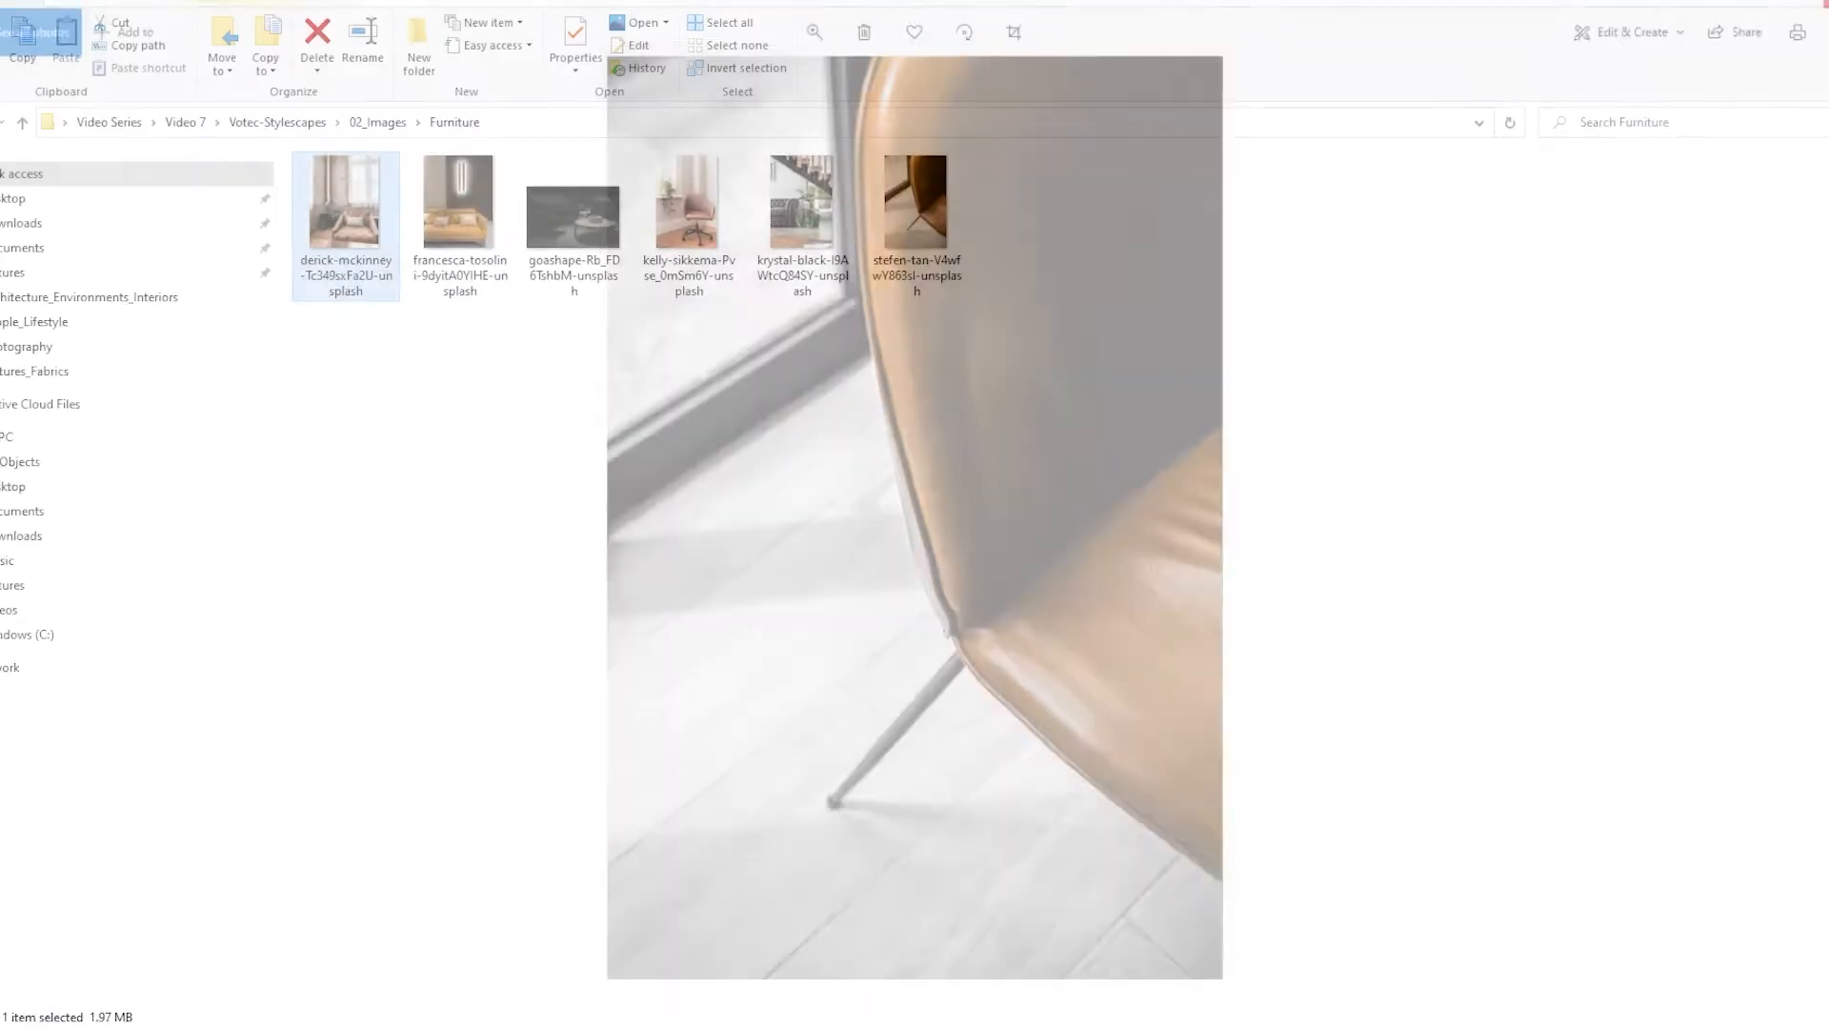
Examine the icon set images in the Icons_Symbols folder and return to the 02_Images folder
{"action": "left_click", "coordinate": [455, 383]}
{"action": "double_click", "coordinate": [388, 241]}
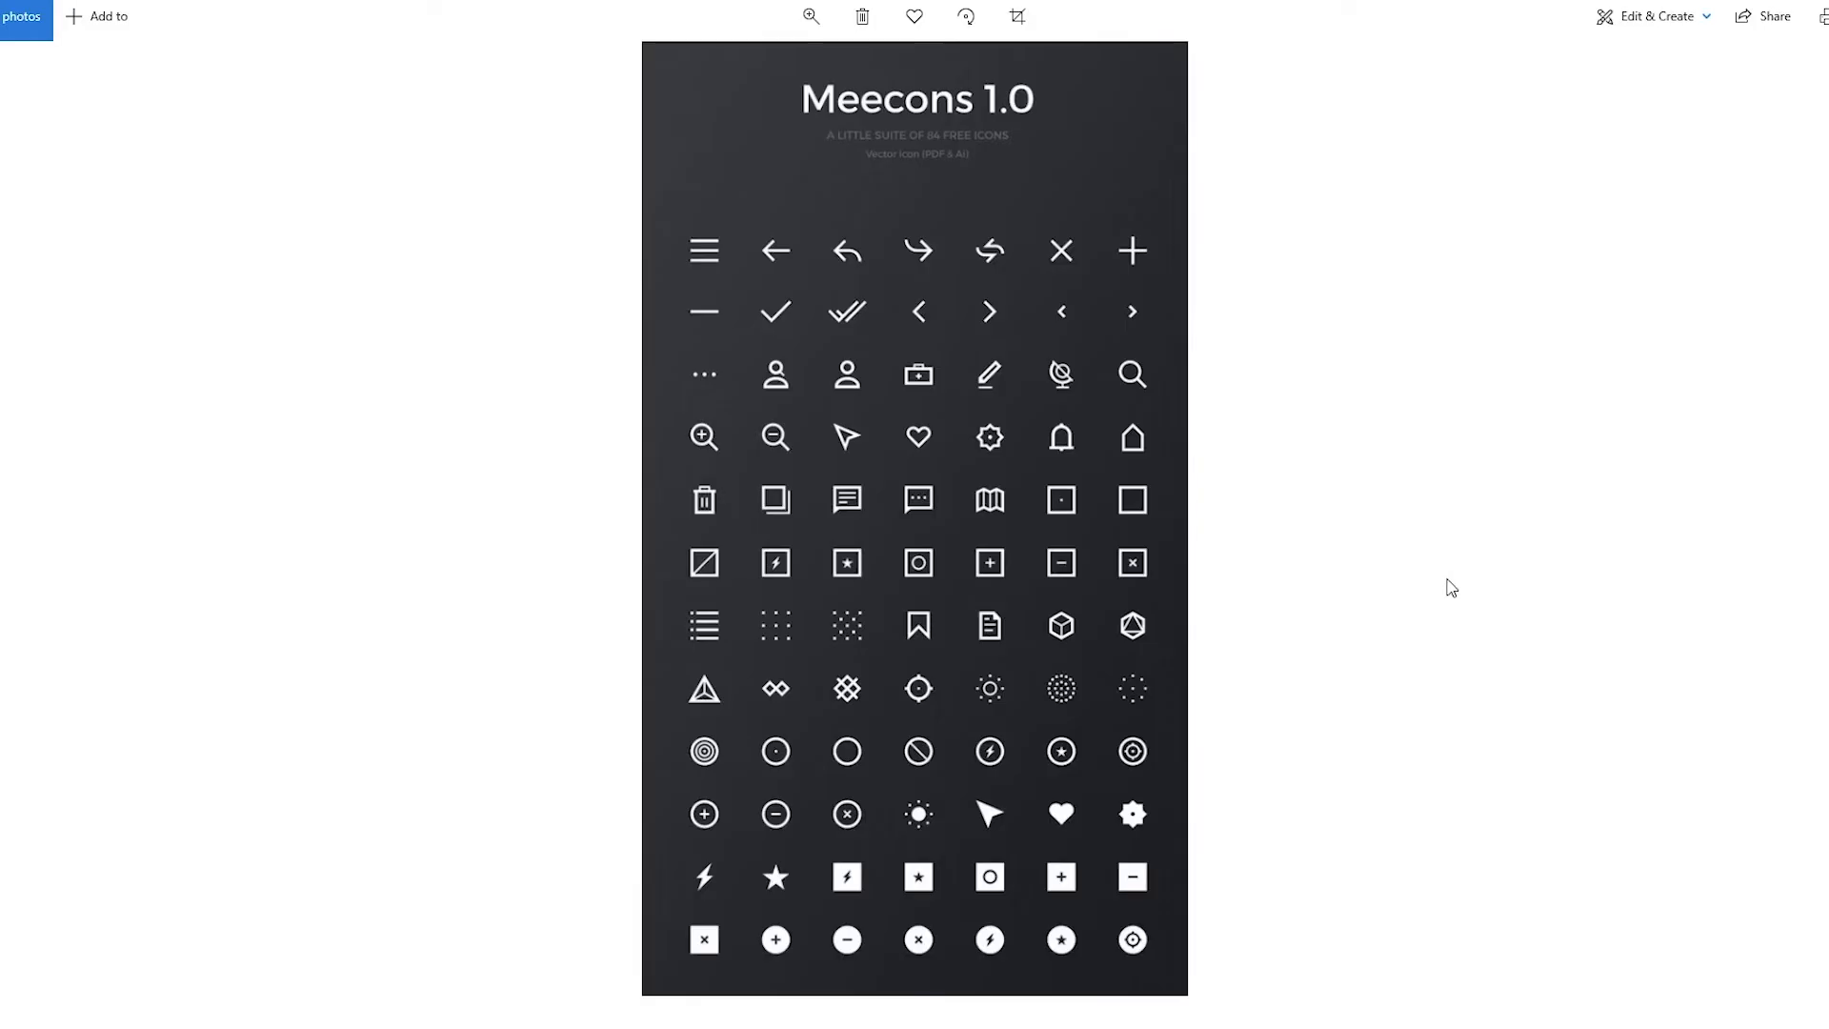
{"action": "key", "text": "Right"}
{"action": "key", "text": "Right"}
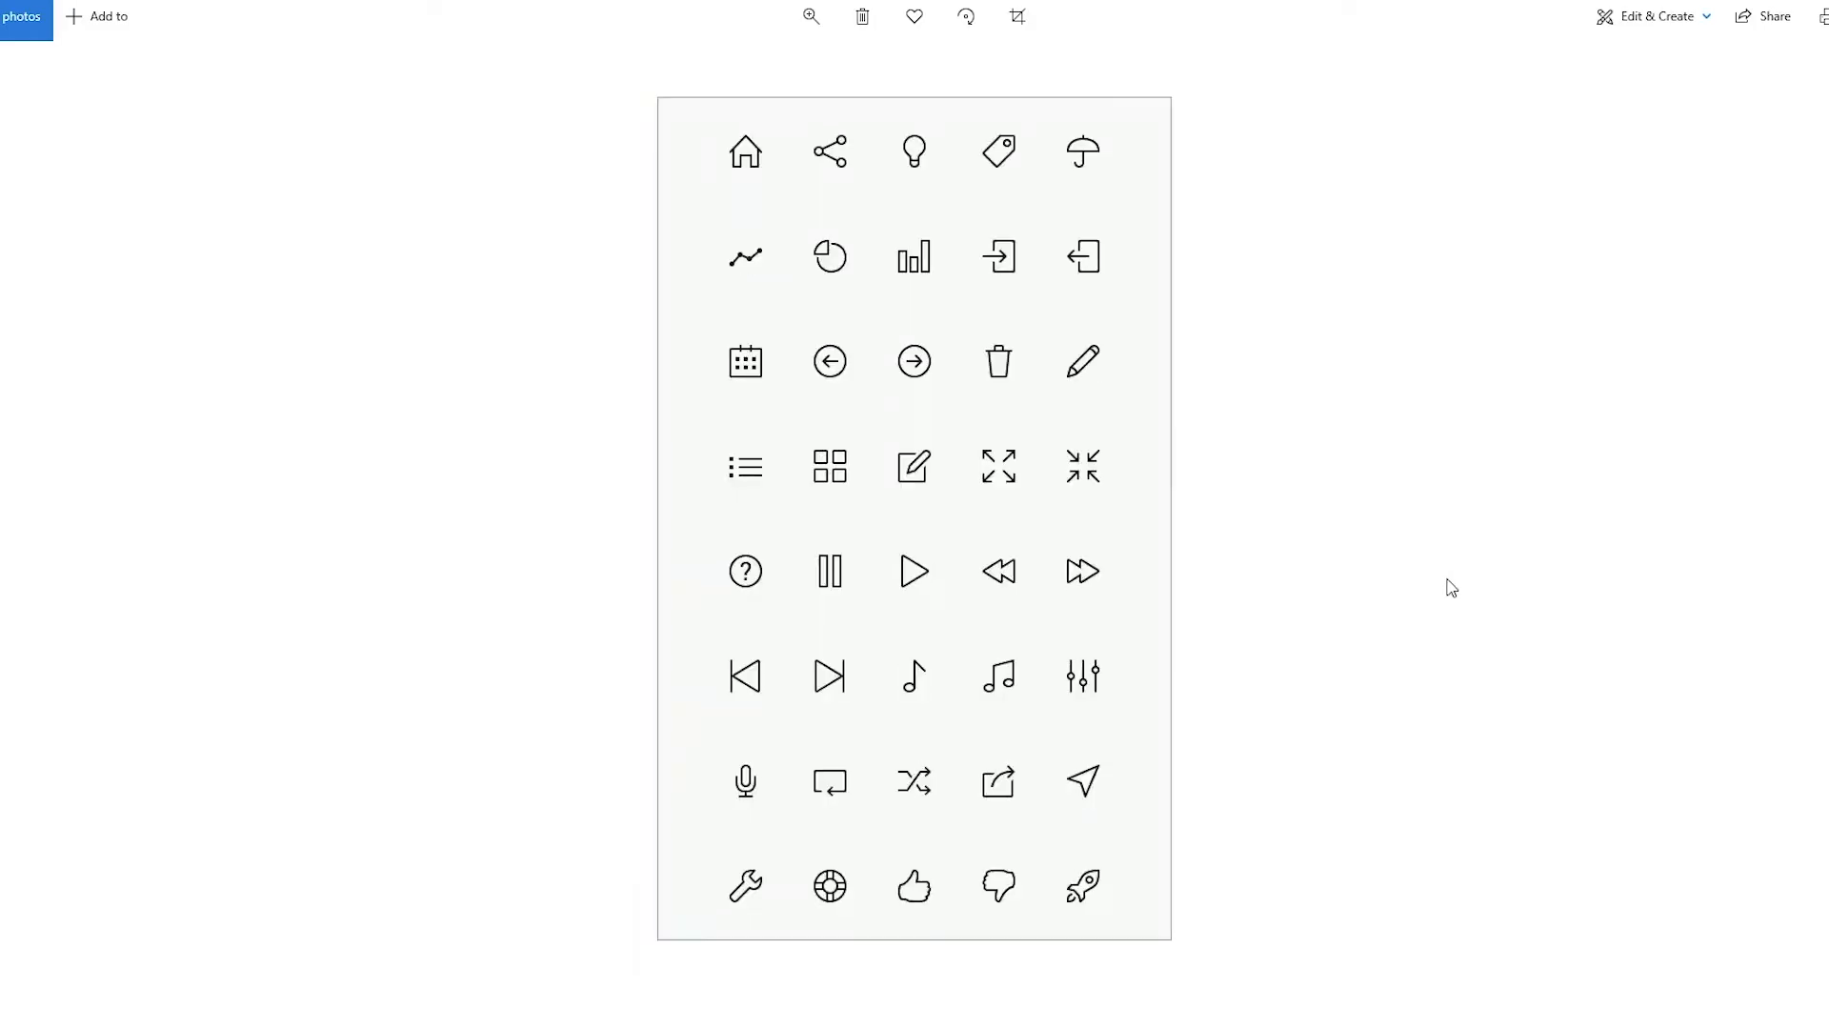
{"action": "key", "text": "Right"}
{"action": "key", "text": "Right"}
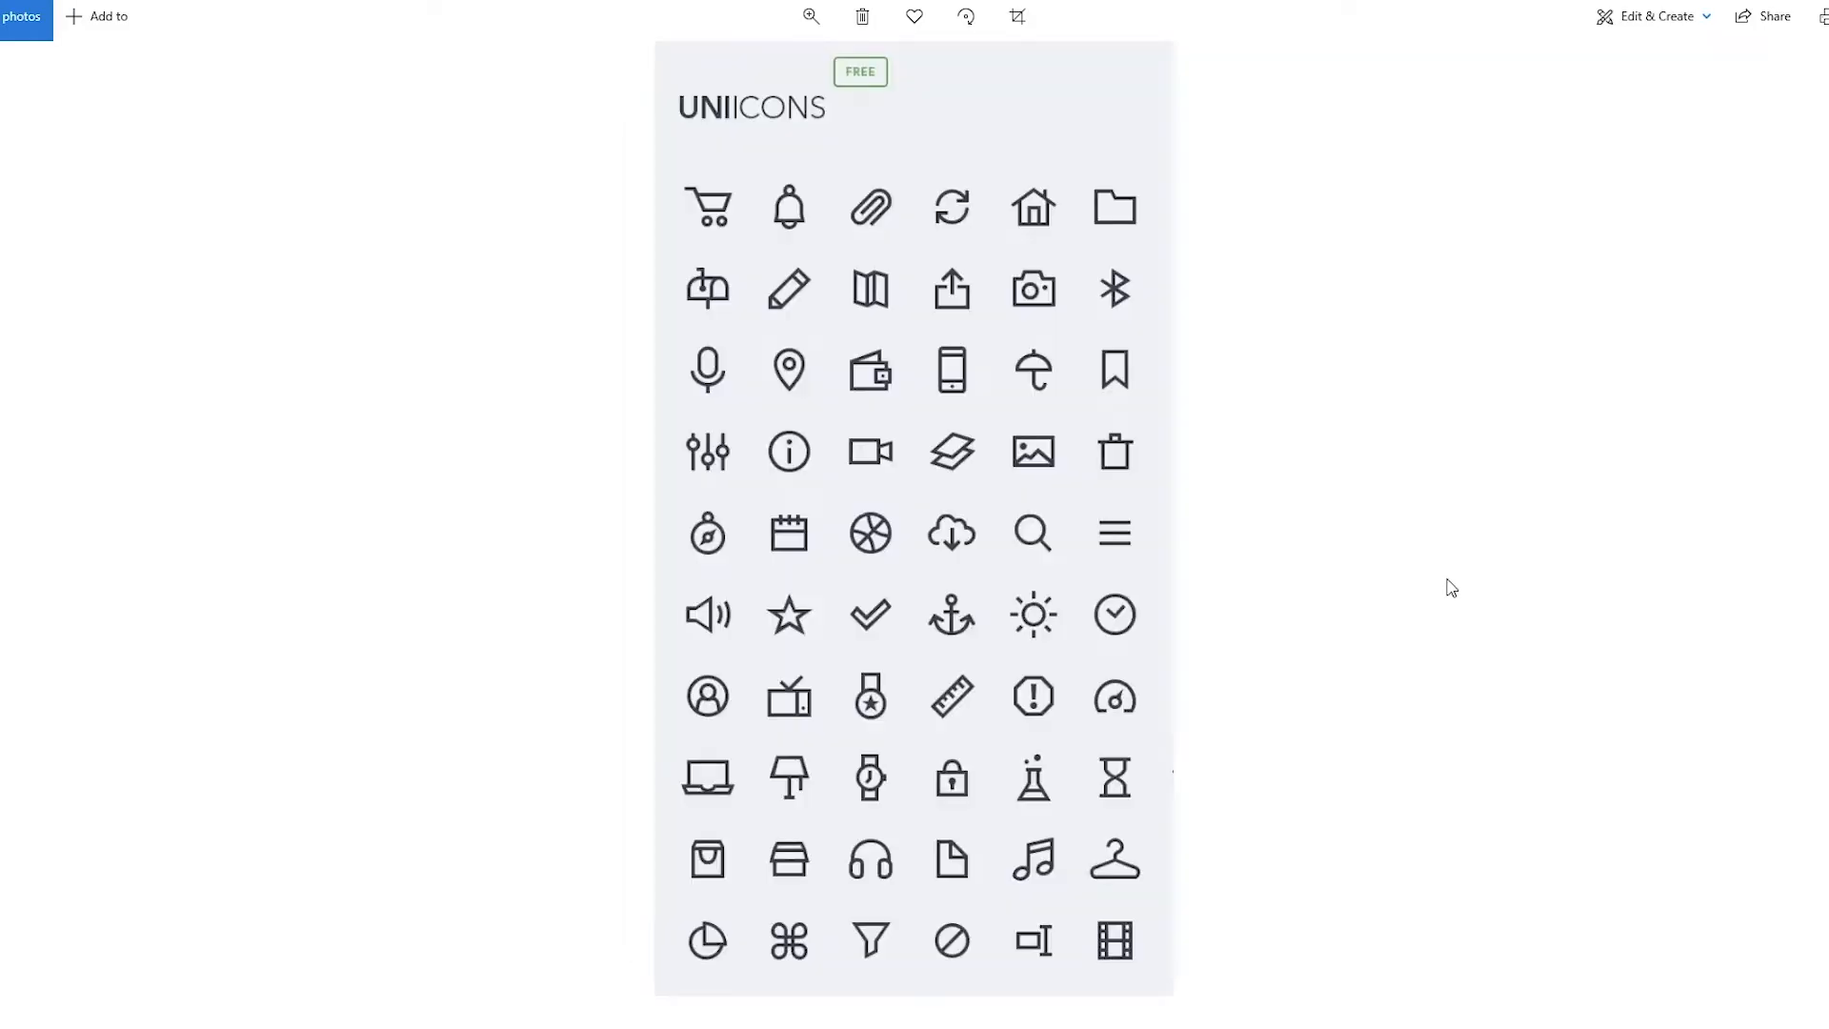
{"action": "key", "text": "Right"}
{"action": "key", "text": "Right"}
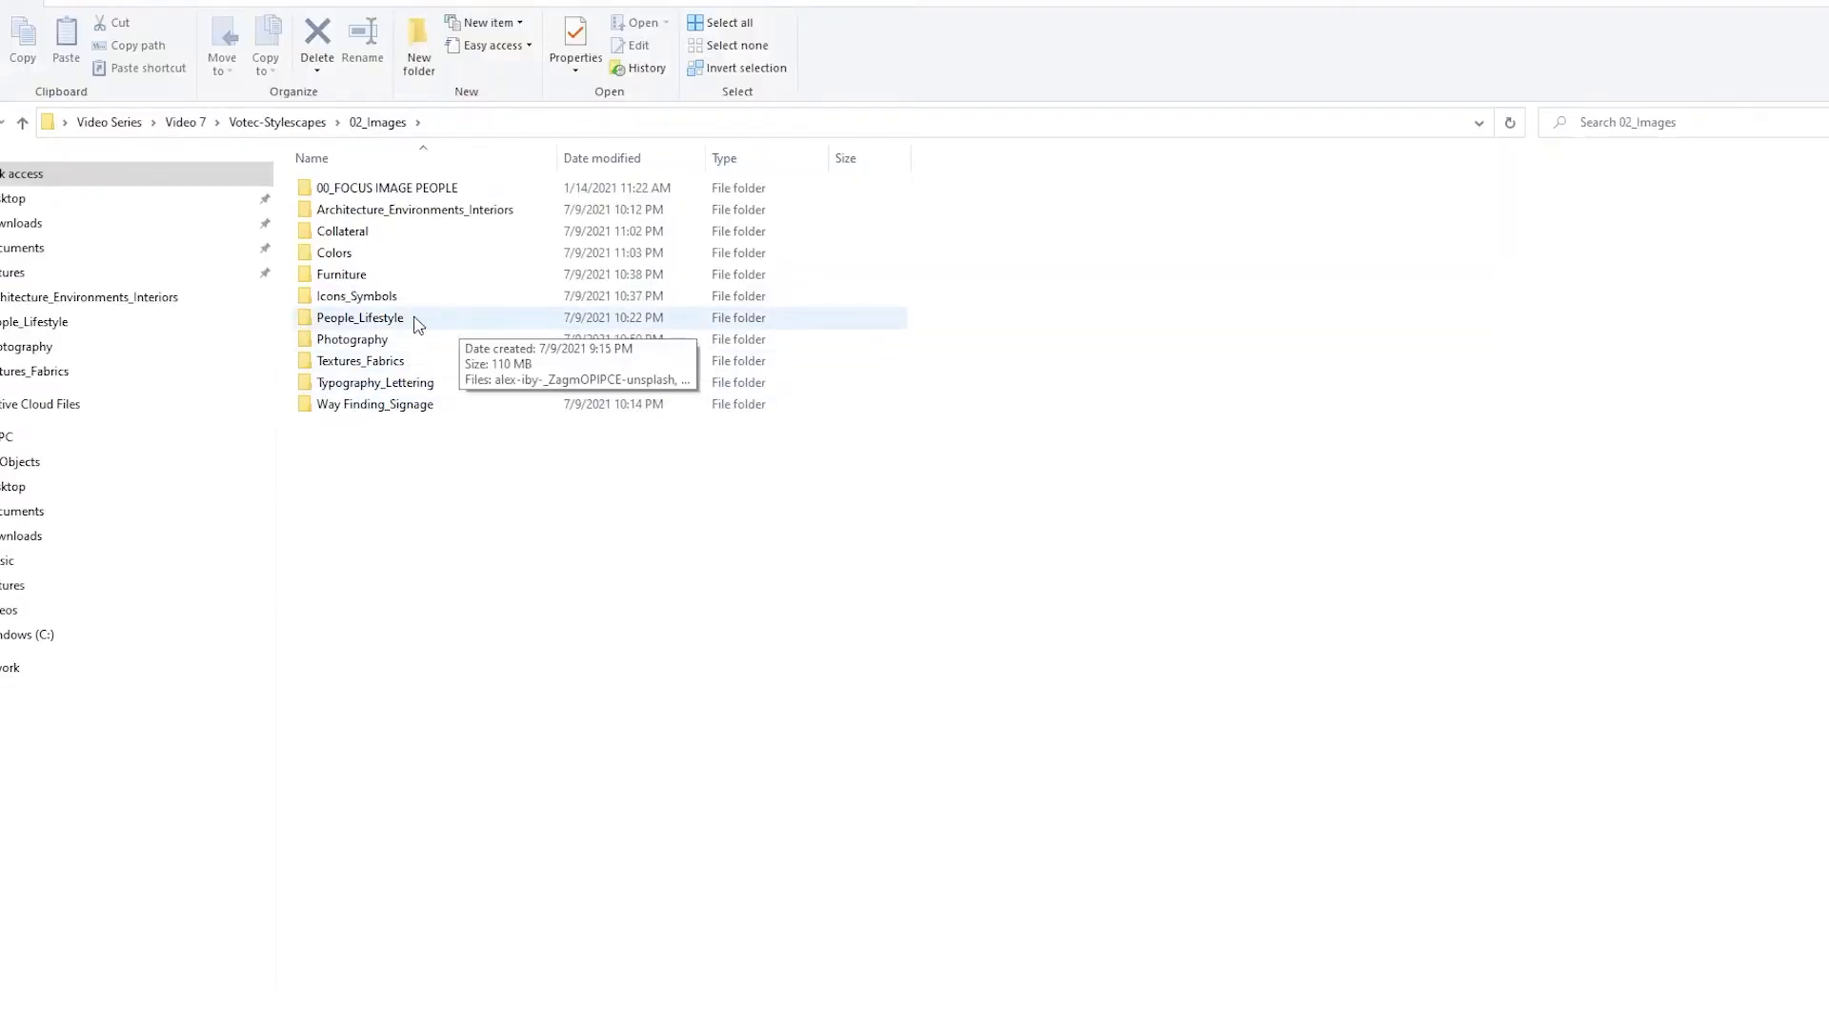
Look through the People_Lifestyle folder's photos of motorcycle riders and men in leather jackets, starting with the first image
{"action": "double_click", "coordinate": [414, 320]}
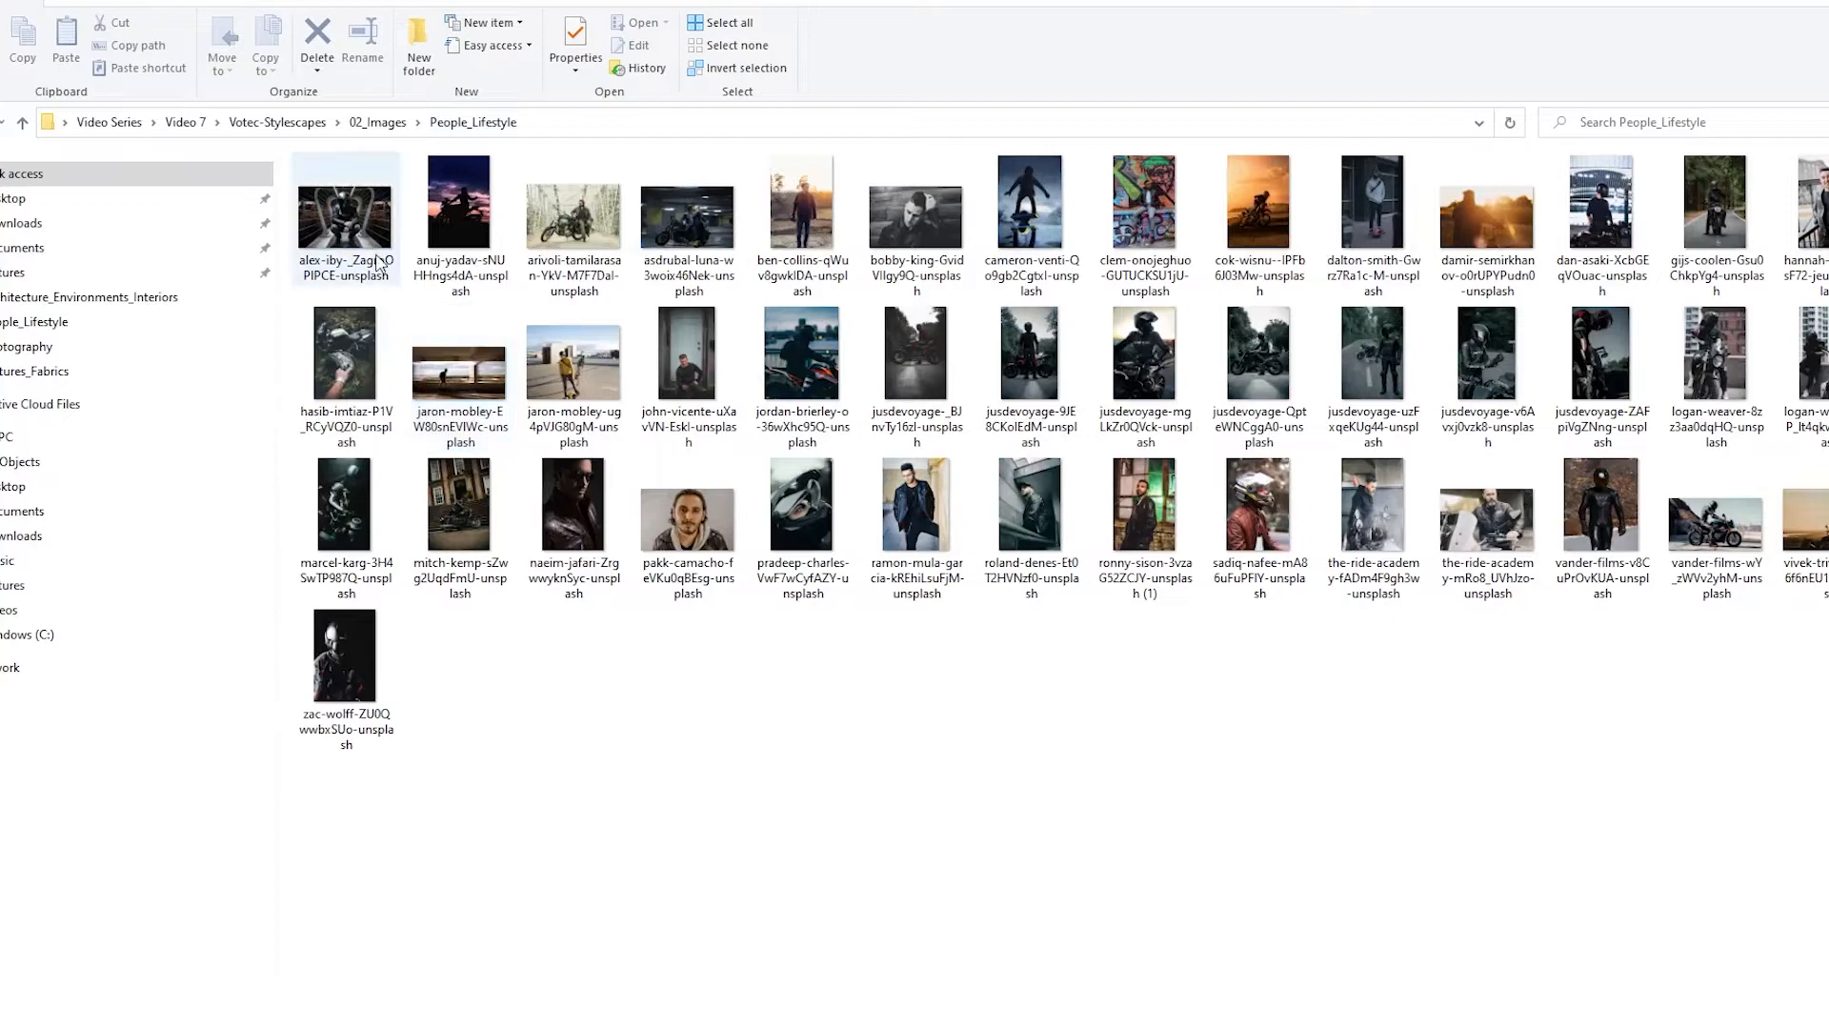
{"action": "double_click", "coordinate": [345, 224]}
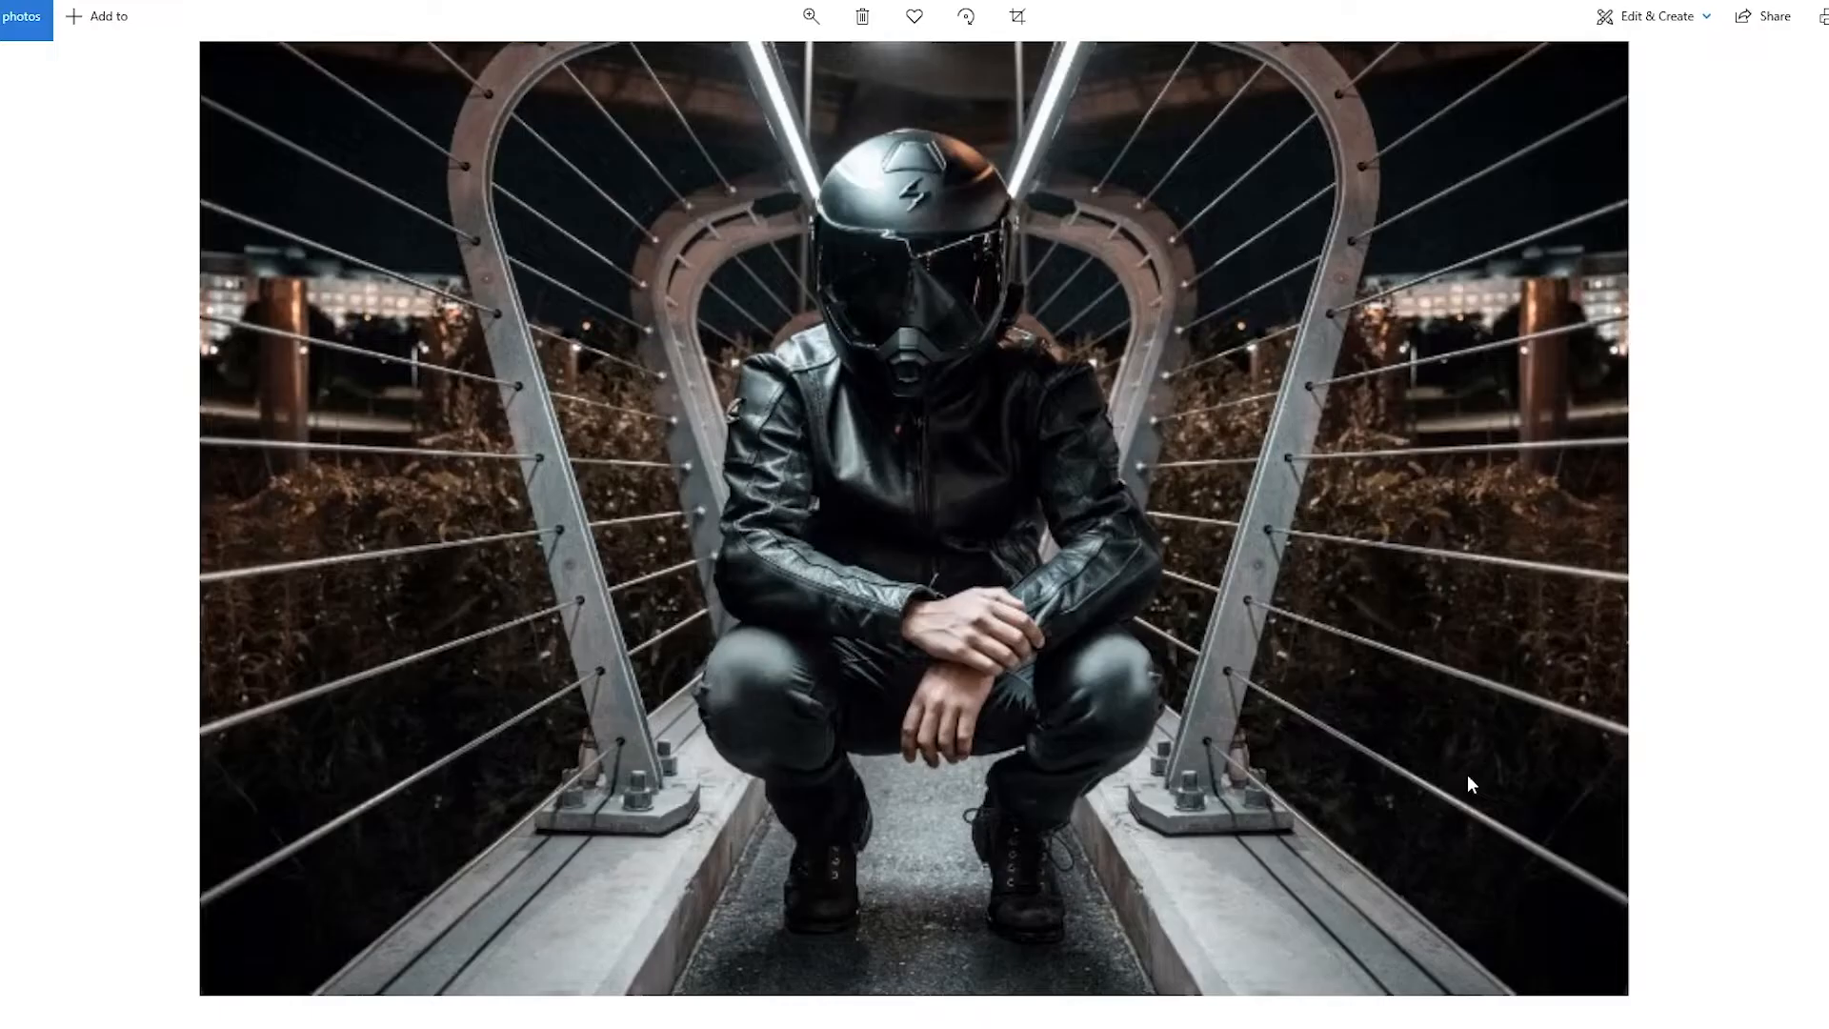
{"action": "key", "text": "Right"}
{"action": "key", "text": "Right"}
{"action": "key", "text": "Right"}
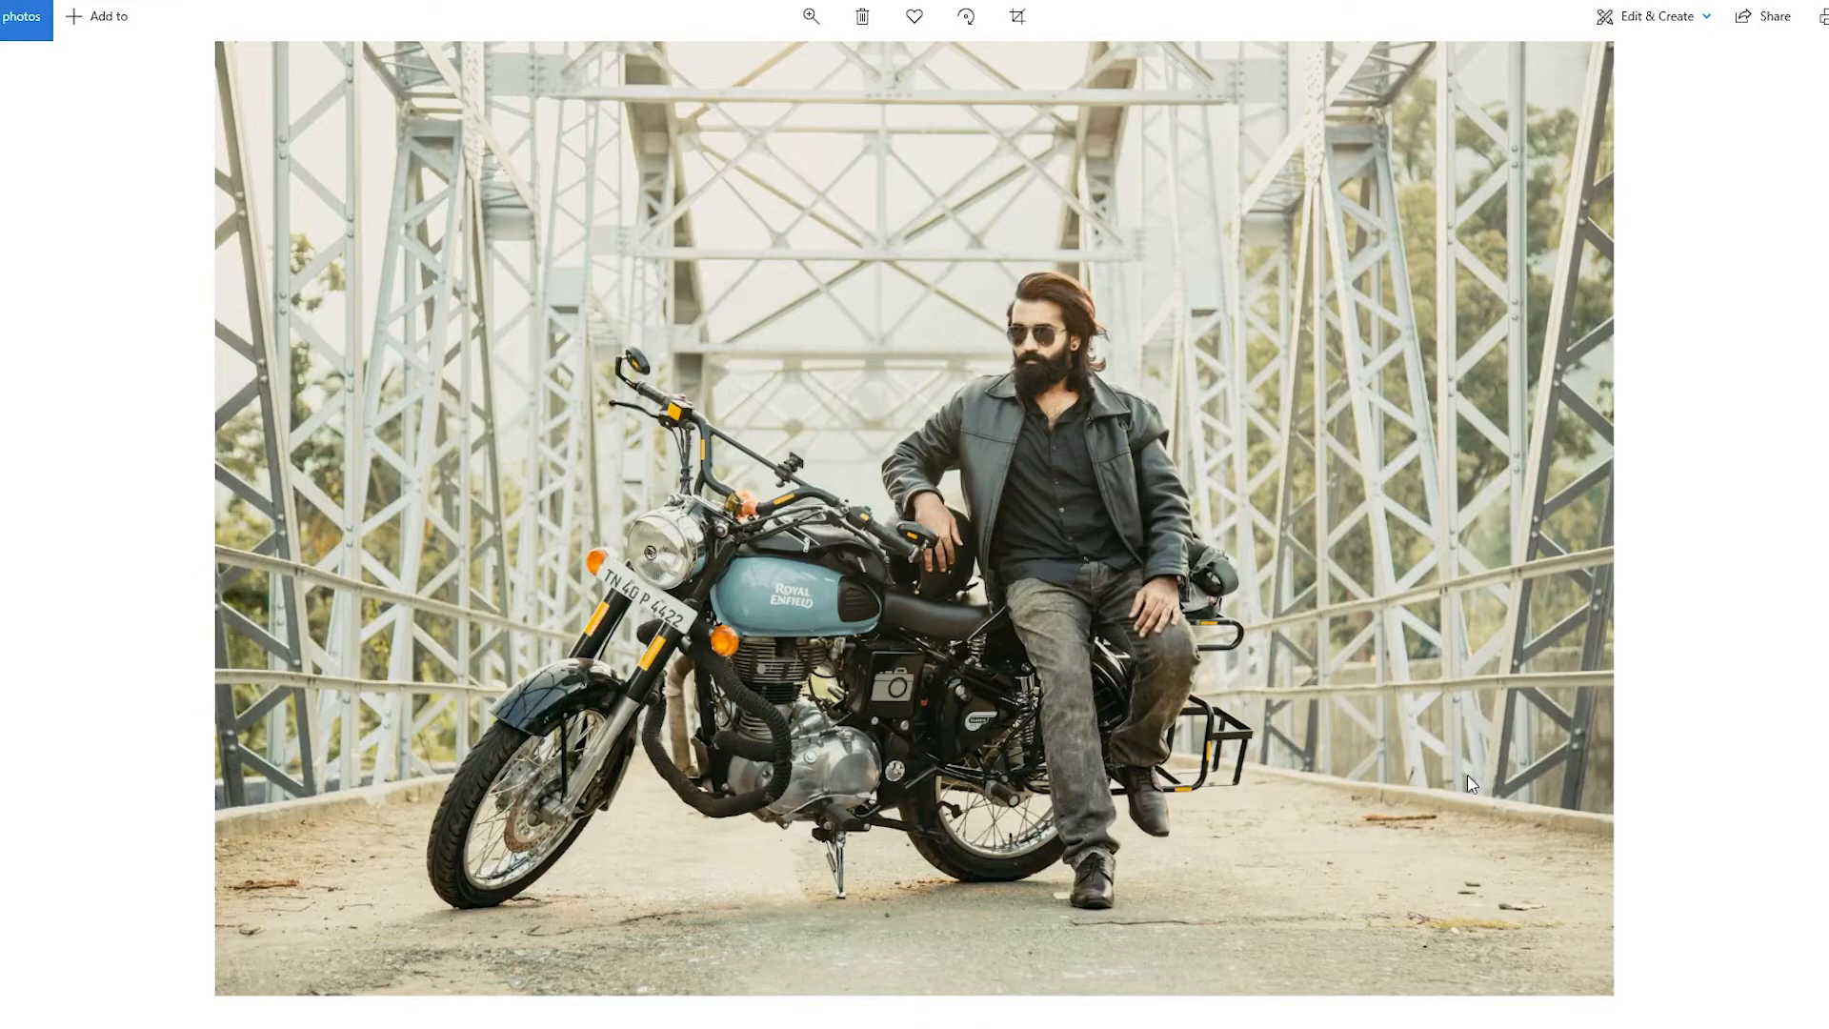
{"action": "key", "text": "Right"}
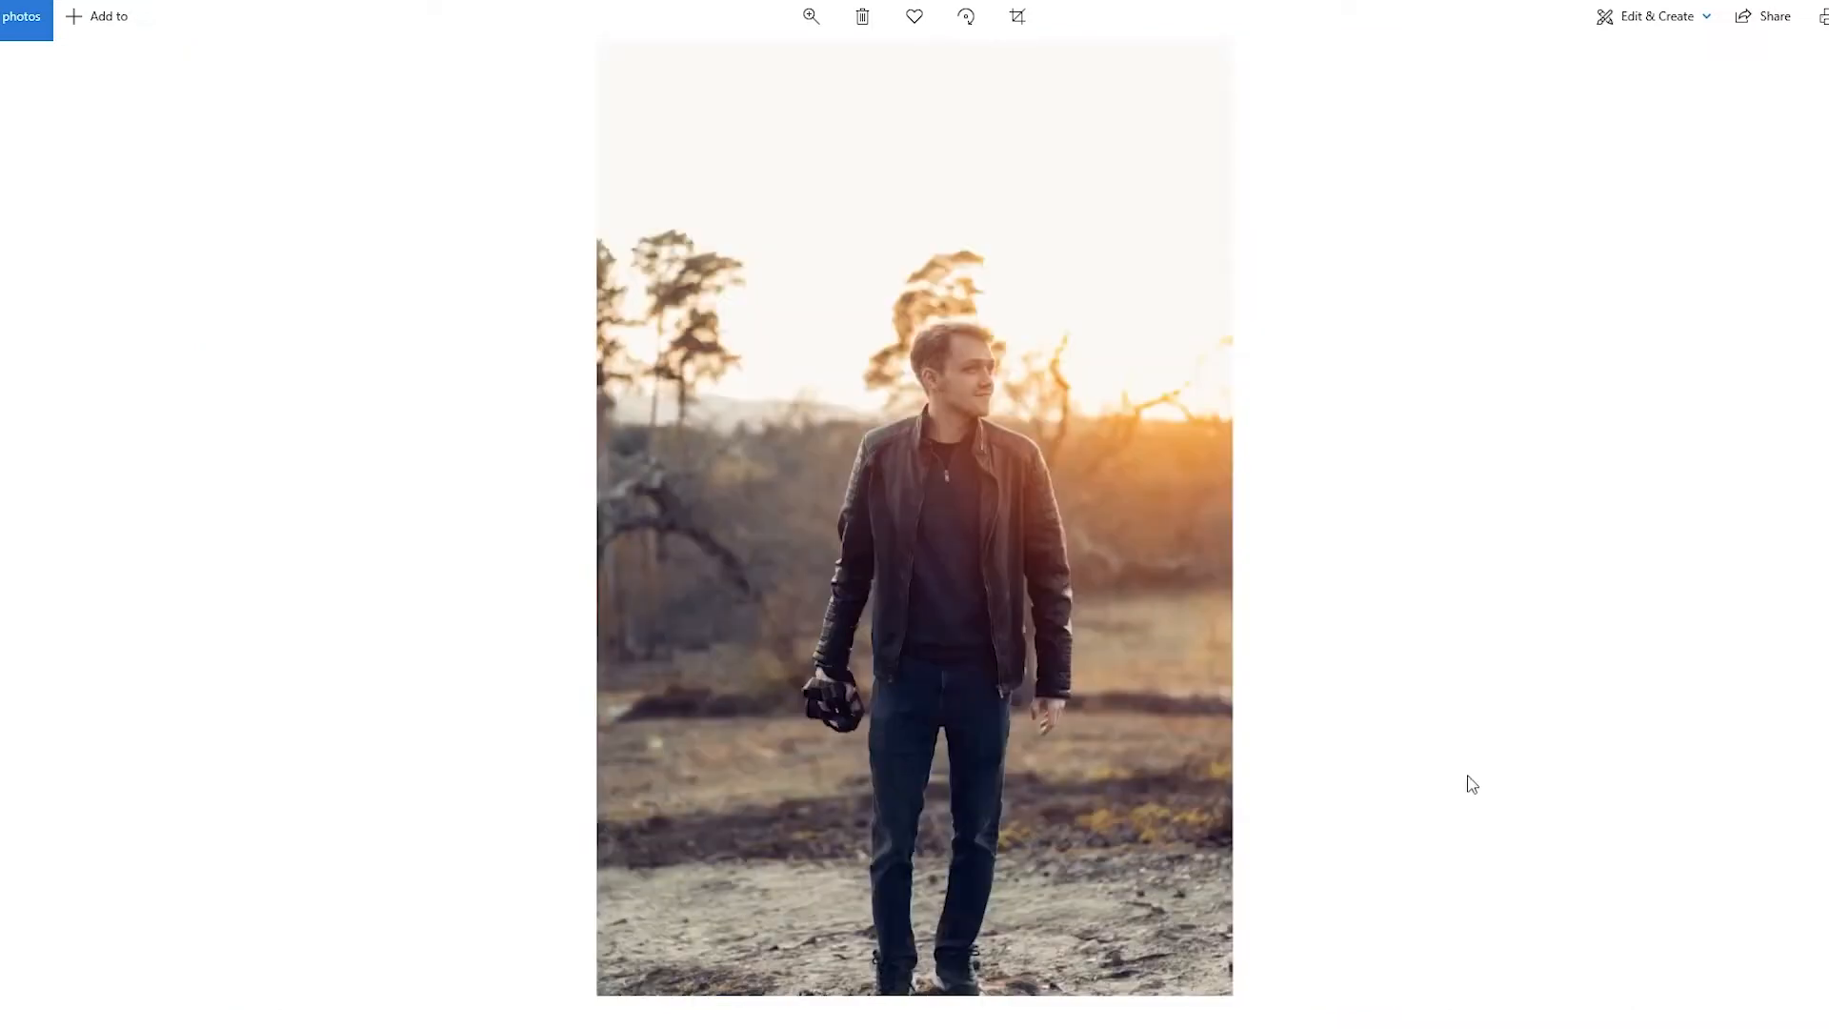
{"action": "key", "text": "Right"}
{"action": "key", "text": "Right"}
{"action": "key", "text": "Right"}
{"action": "key", "text": "Right"}
{"action": "key", "text": "Right"}
{"action": "key", "text": "Right"}
{"action": "key", "text": "Right"}
{"action": "key", "text": "Right"}
{"action": "key", "text": "Right"}
{"action": "key", "text": "Right"}
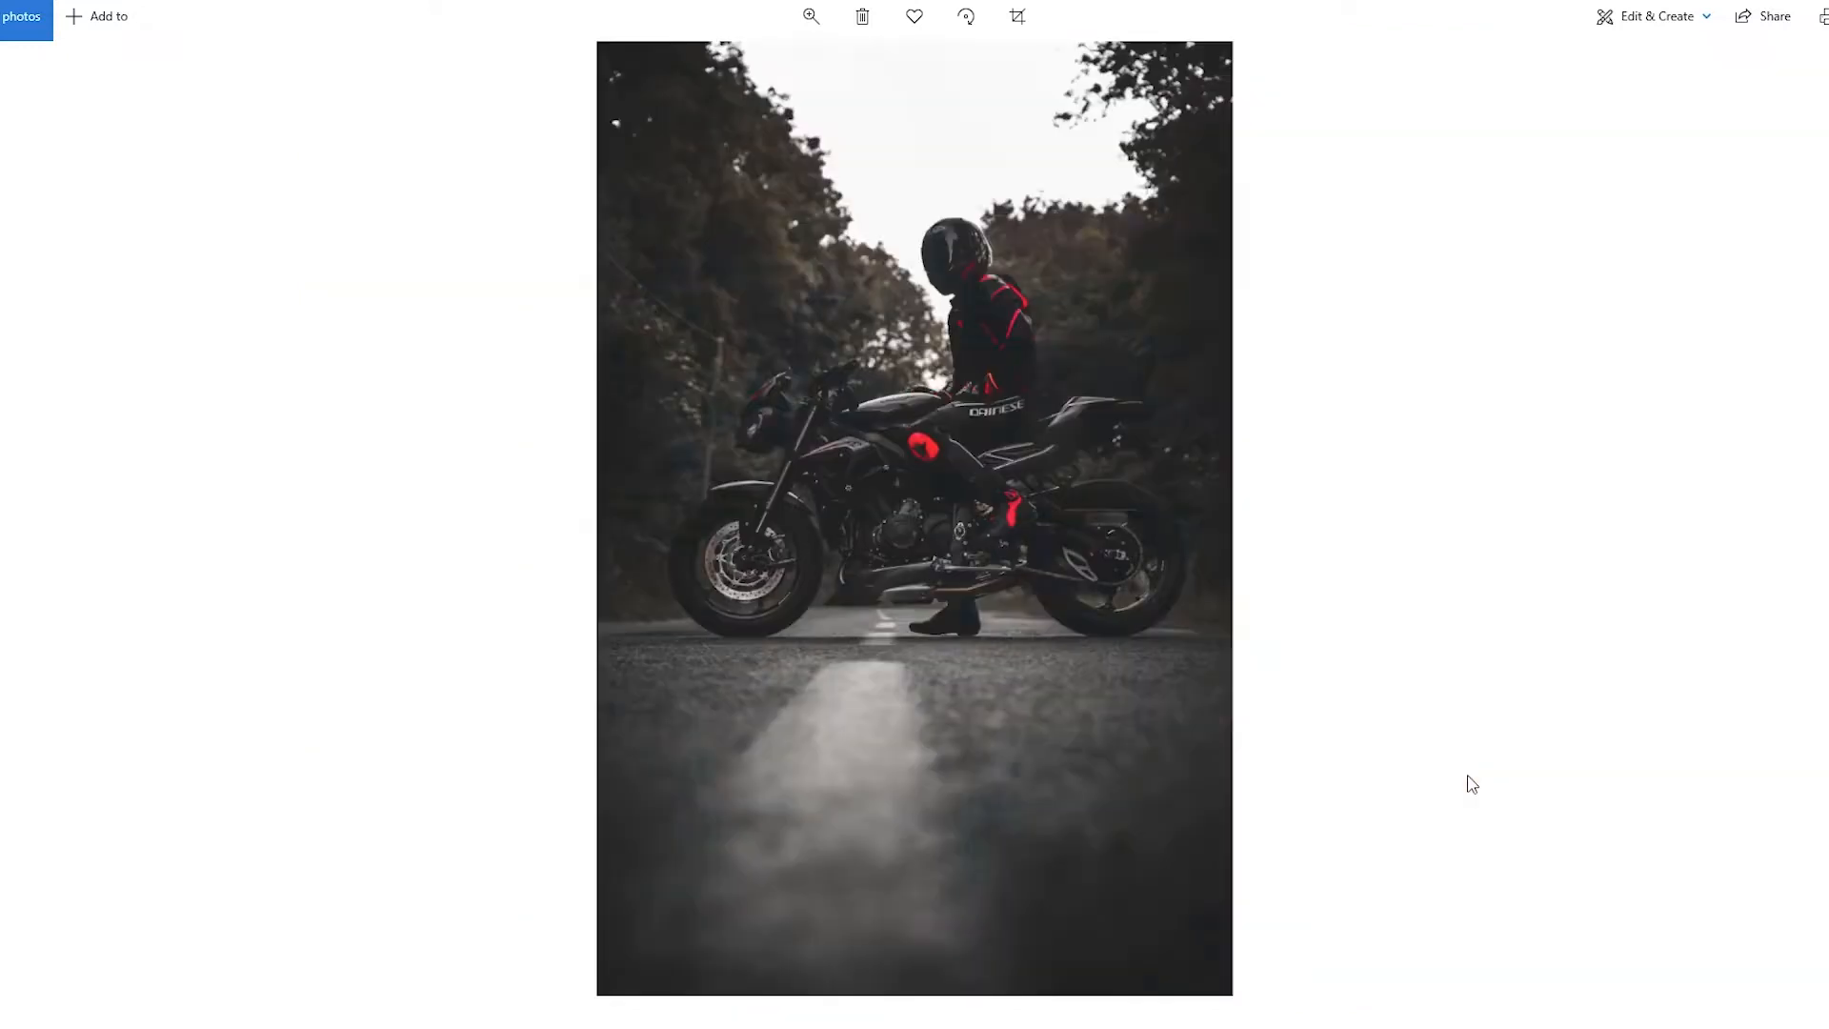
{"action": "key", "text": "Right"}
{"action": "key", "text": "Right"}
{"action": "key", "text": "Right"}
{"action": "key", "text": "Right"}
{"action": "key", "text": "Right"}
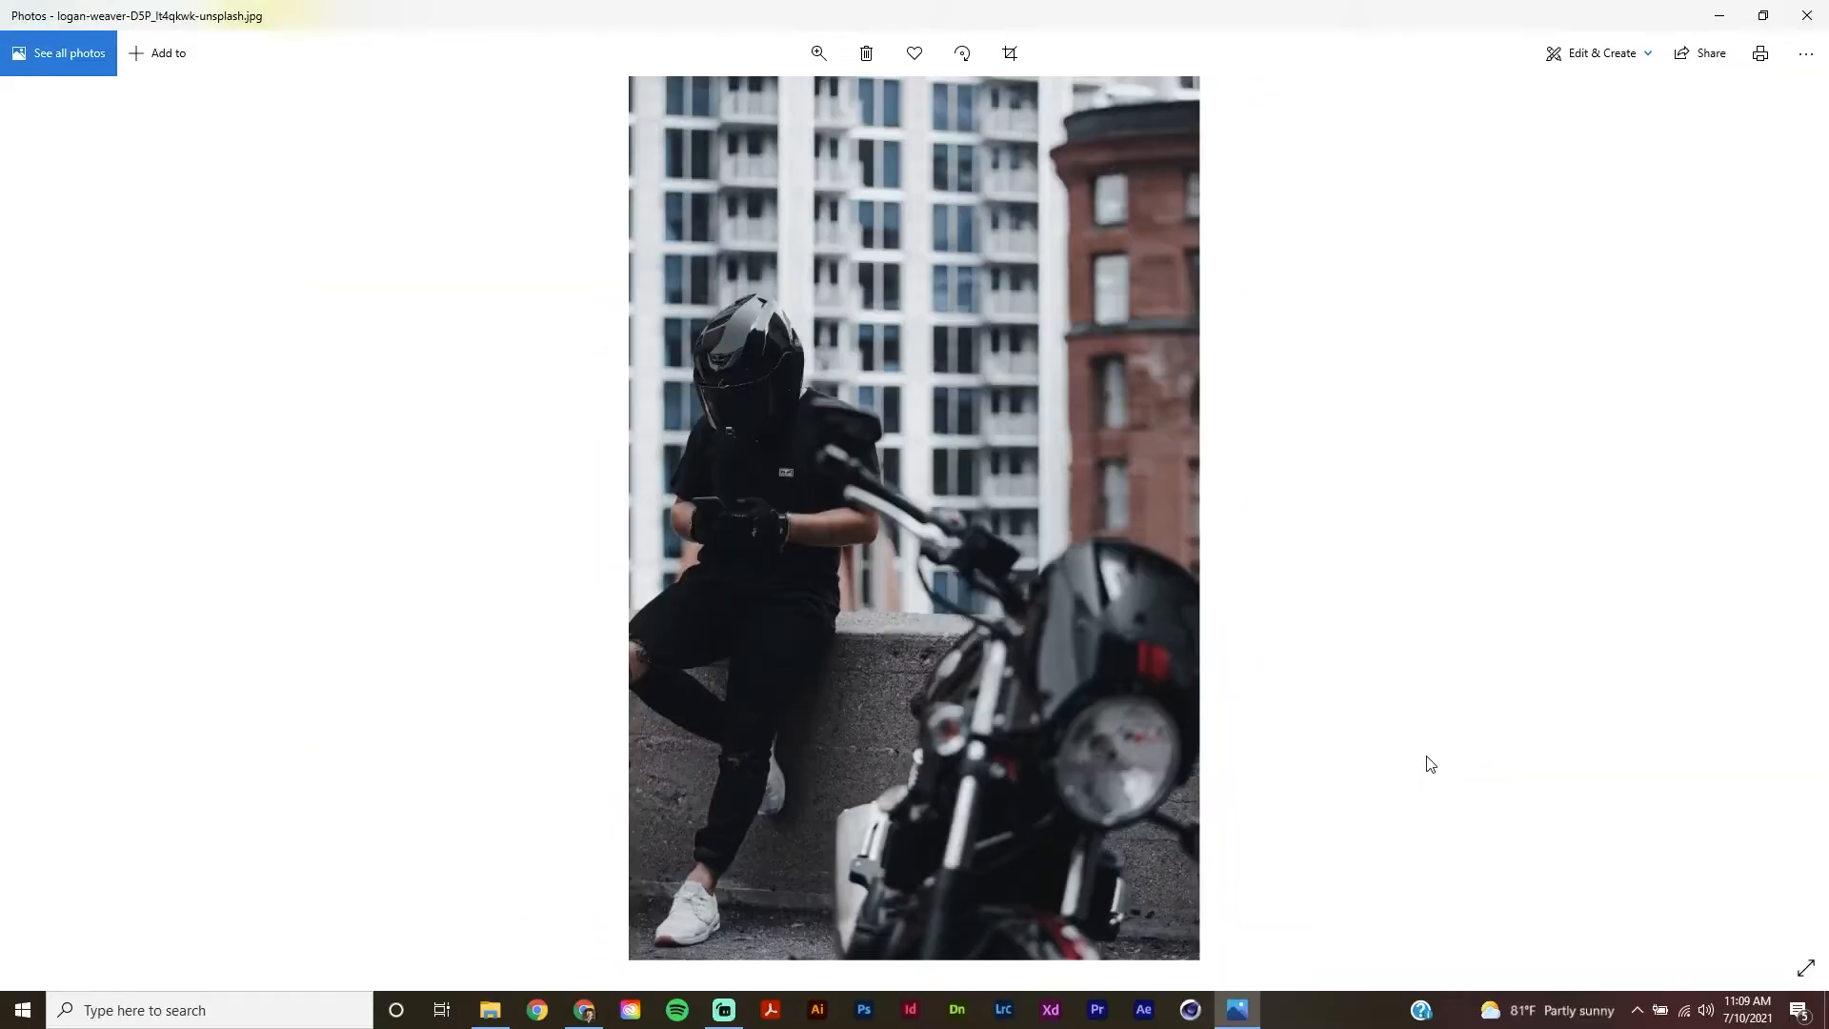
{"action": "key", "text": "Right"}
{"action": "key", "text": "Right"}
{"action": "key", "text": "Right"}
{"action": "key", "text": "Right"}
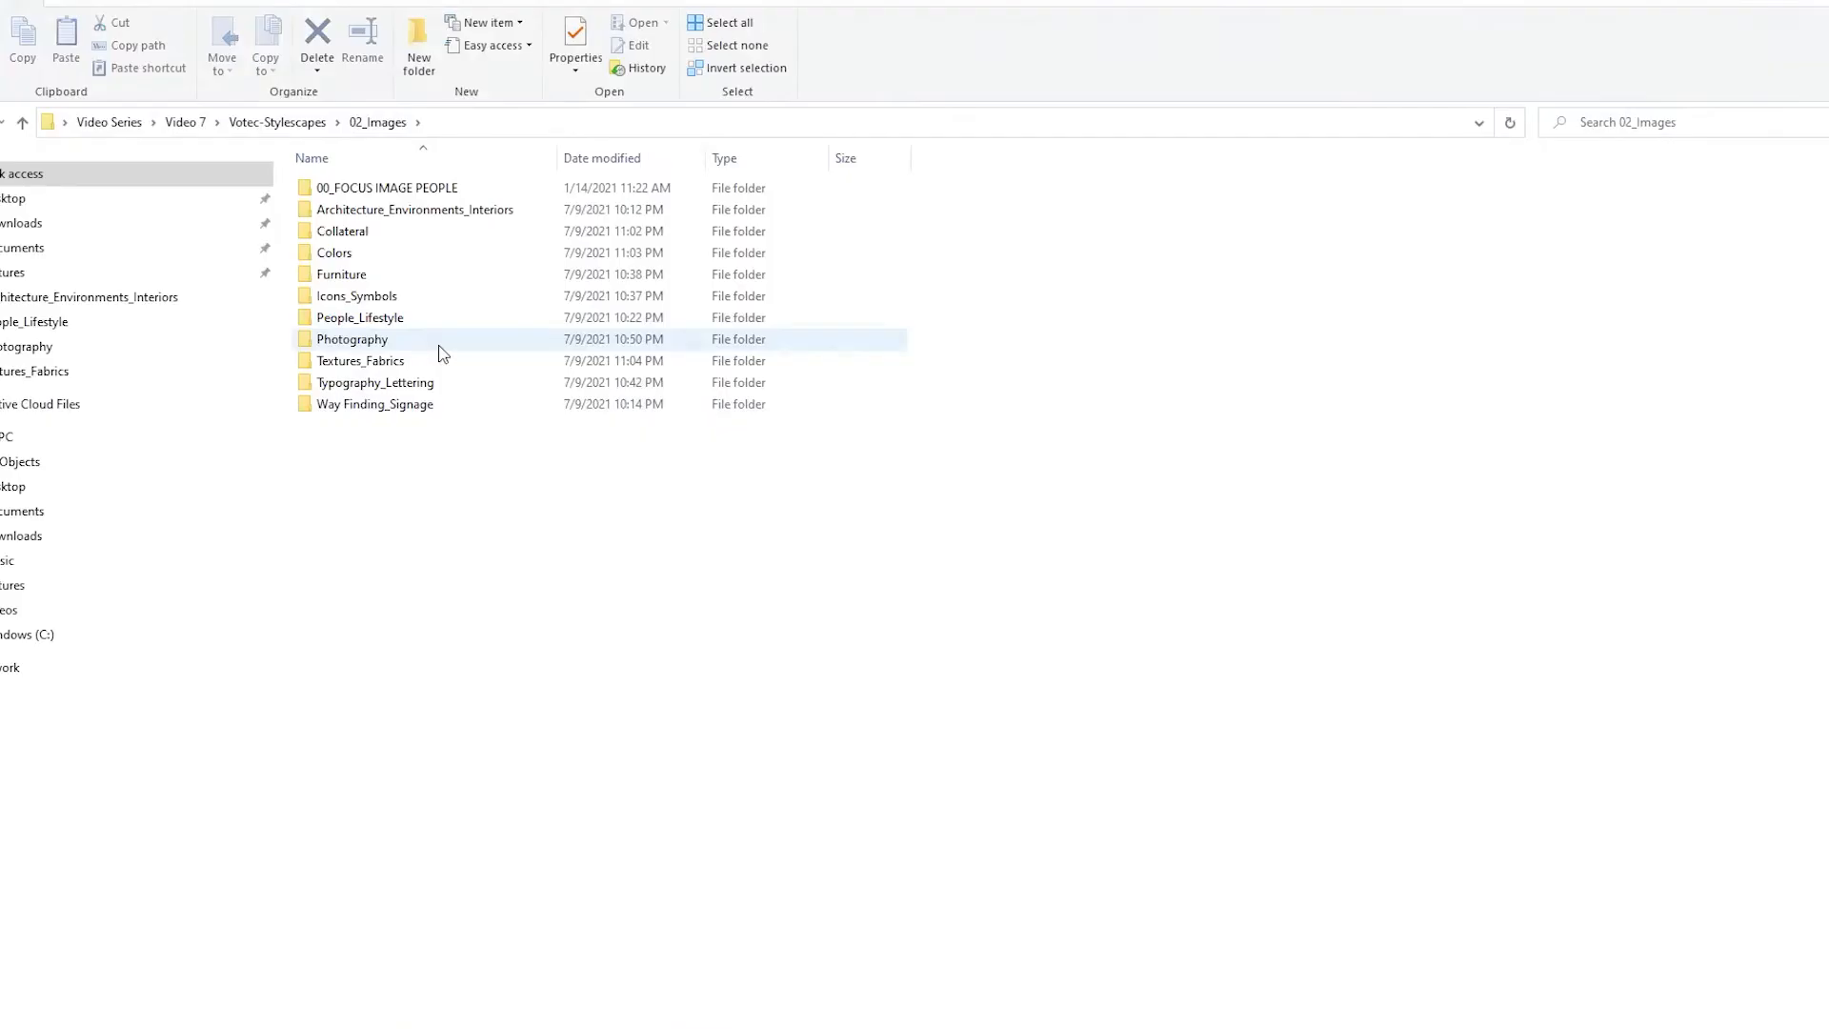
Browse the images in the Photography folder to examine the helmet, leather accessory and vehicle shots, and return to 02_Images
{"action": "double_click", "coordinate": [438, 344]}
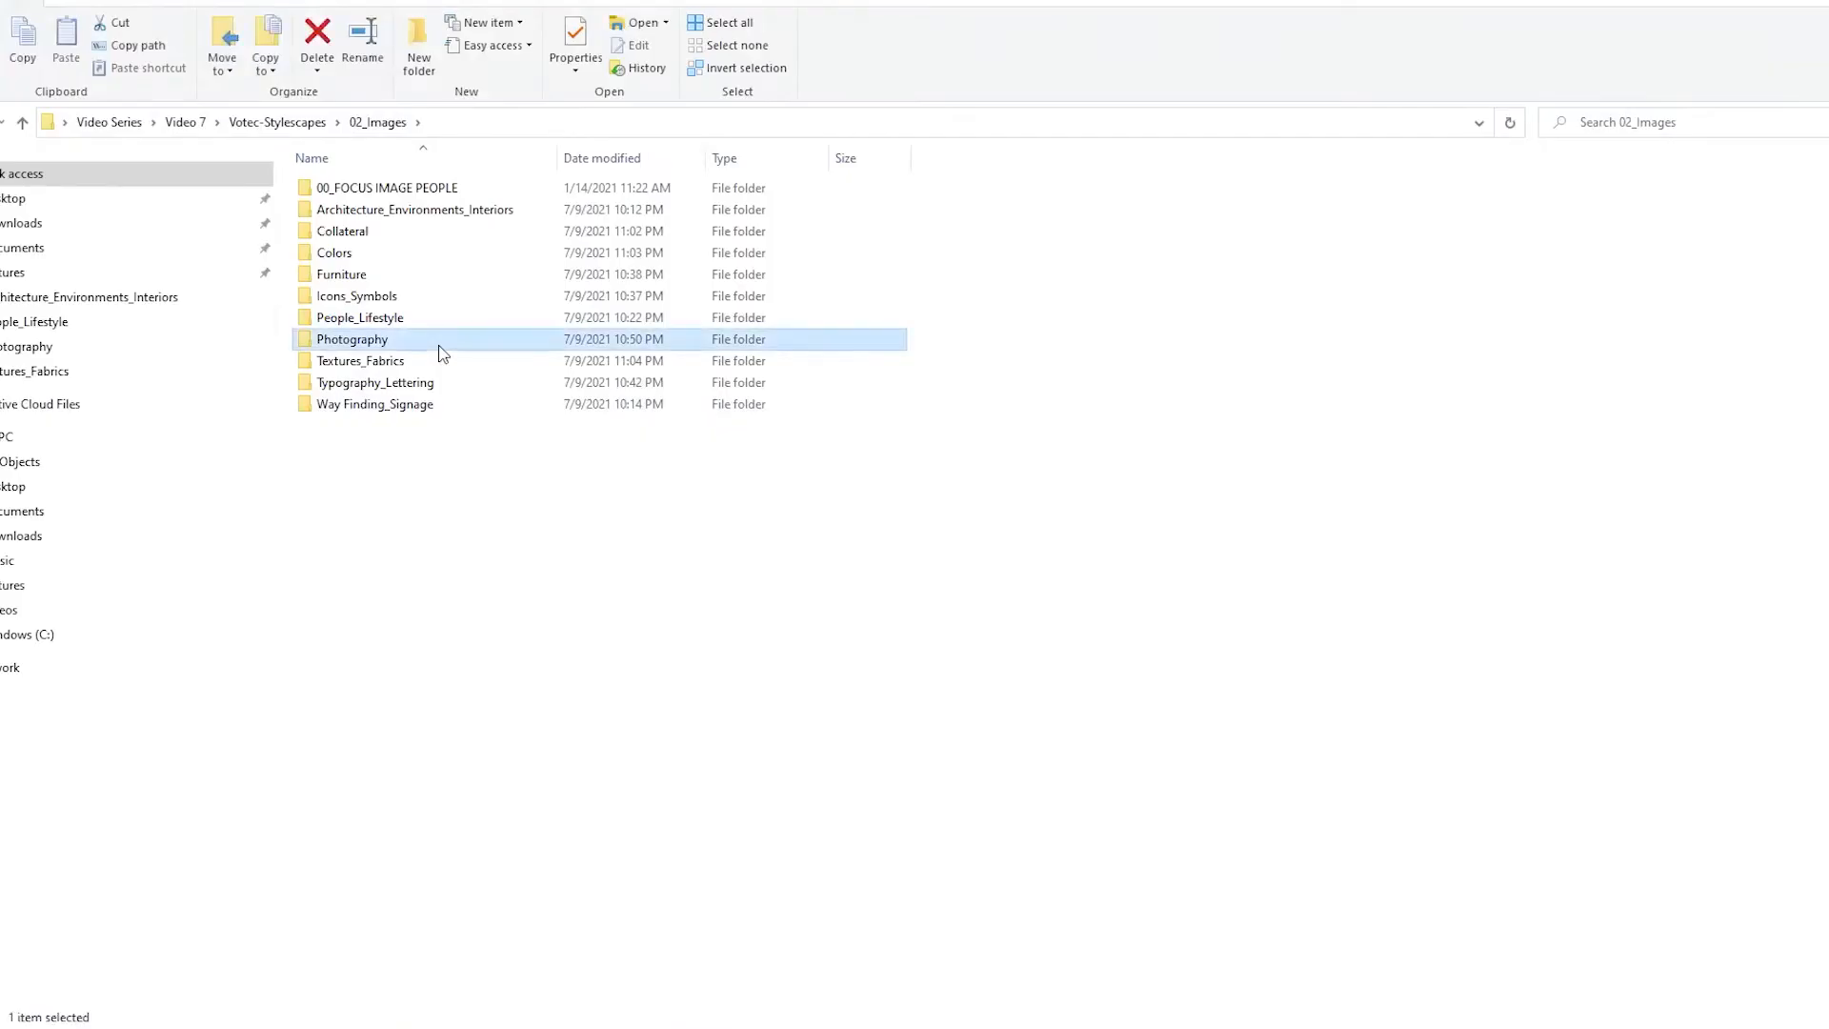
{"action": "double_click", "coordinate": [347, 263]}
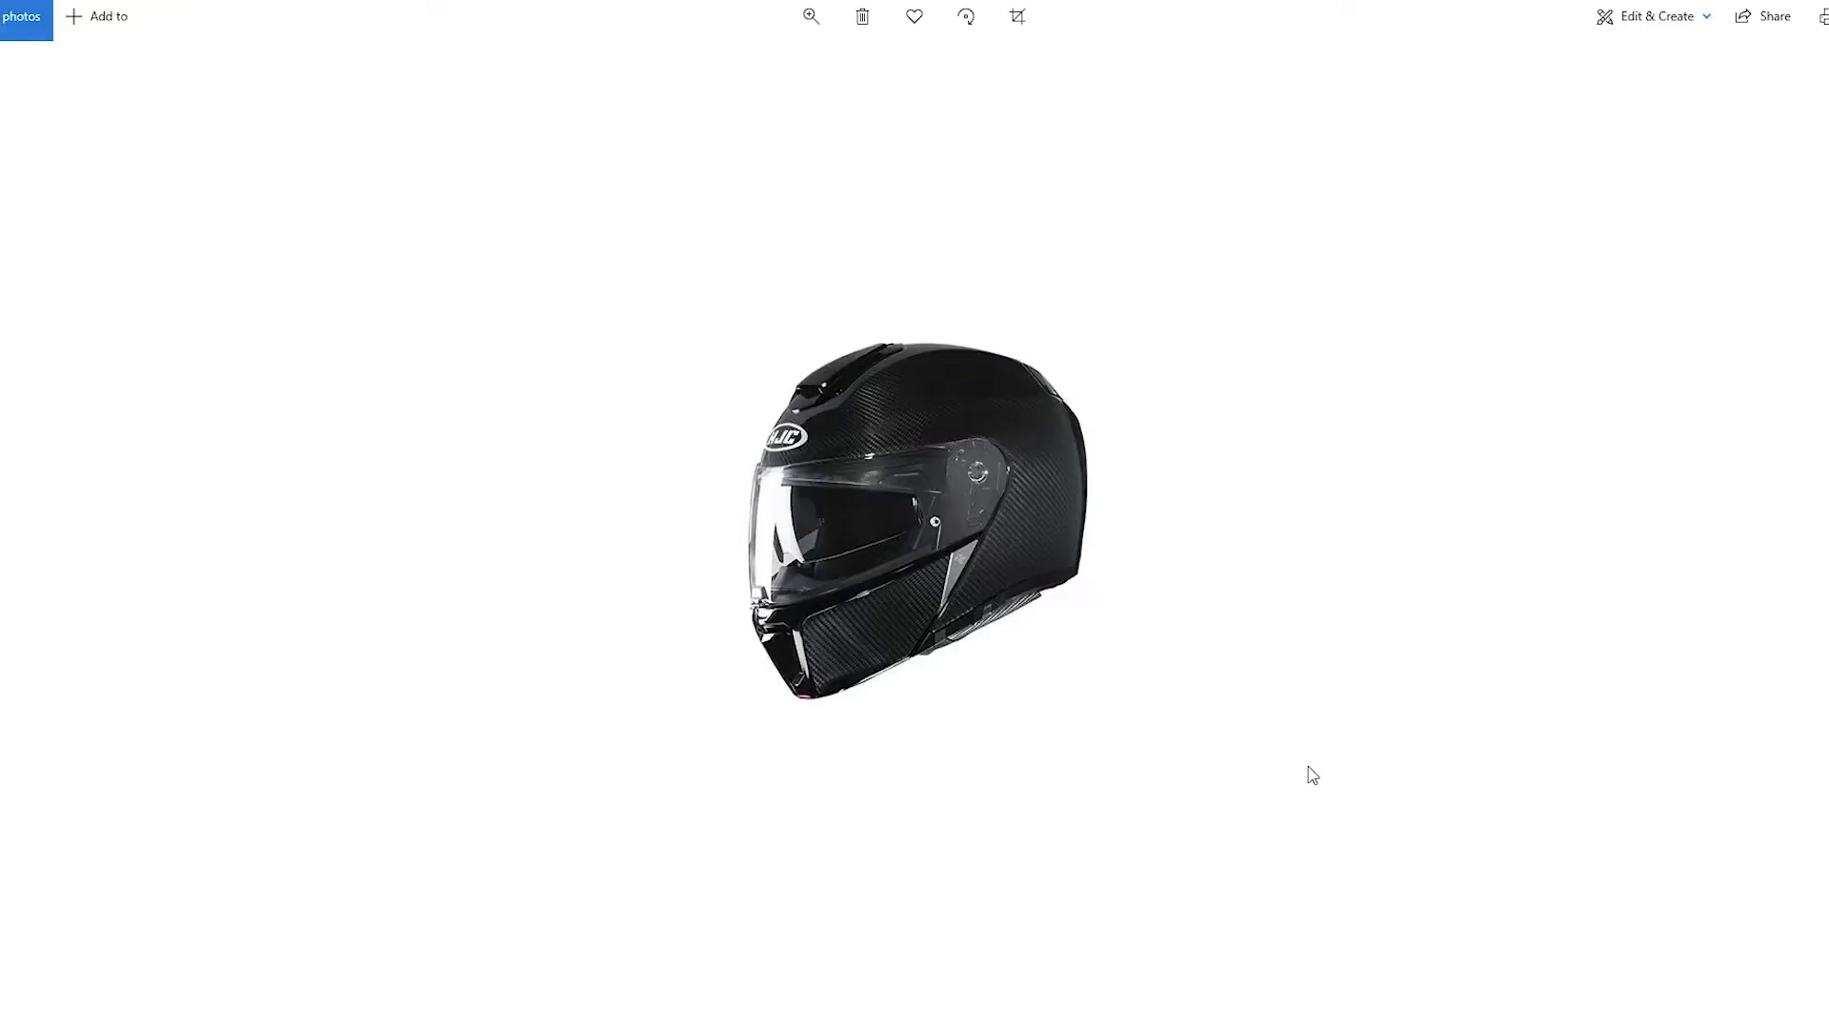
{"action": "key", "text": "Right"}
{"action": "key", "text": "Right"}
{"action": "key", "text": "Right"}
{"action": "key", "text": "Right"}
{"action": "key", "text": "Right"}
{"action": "key", "text": "Right"}
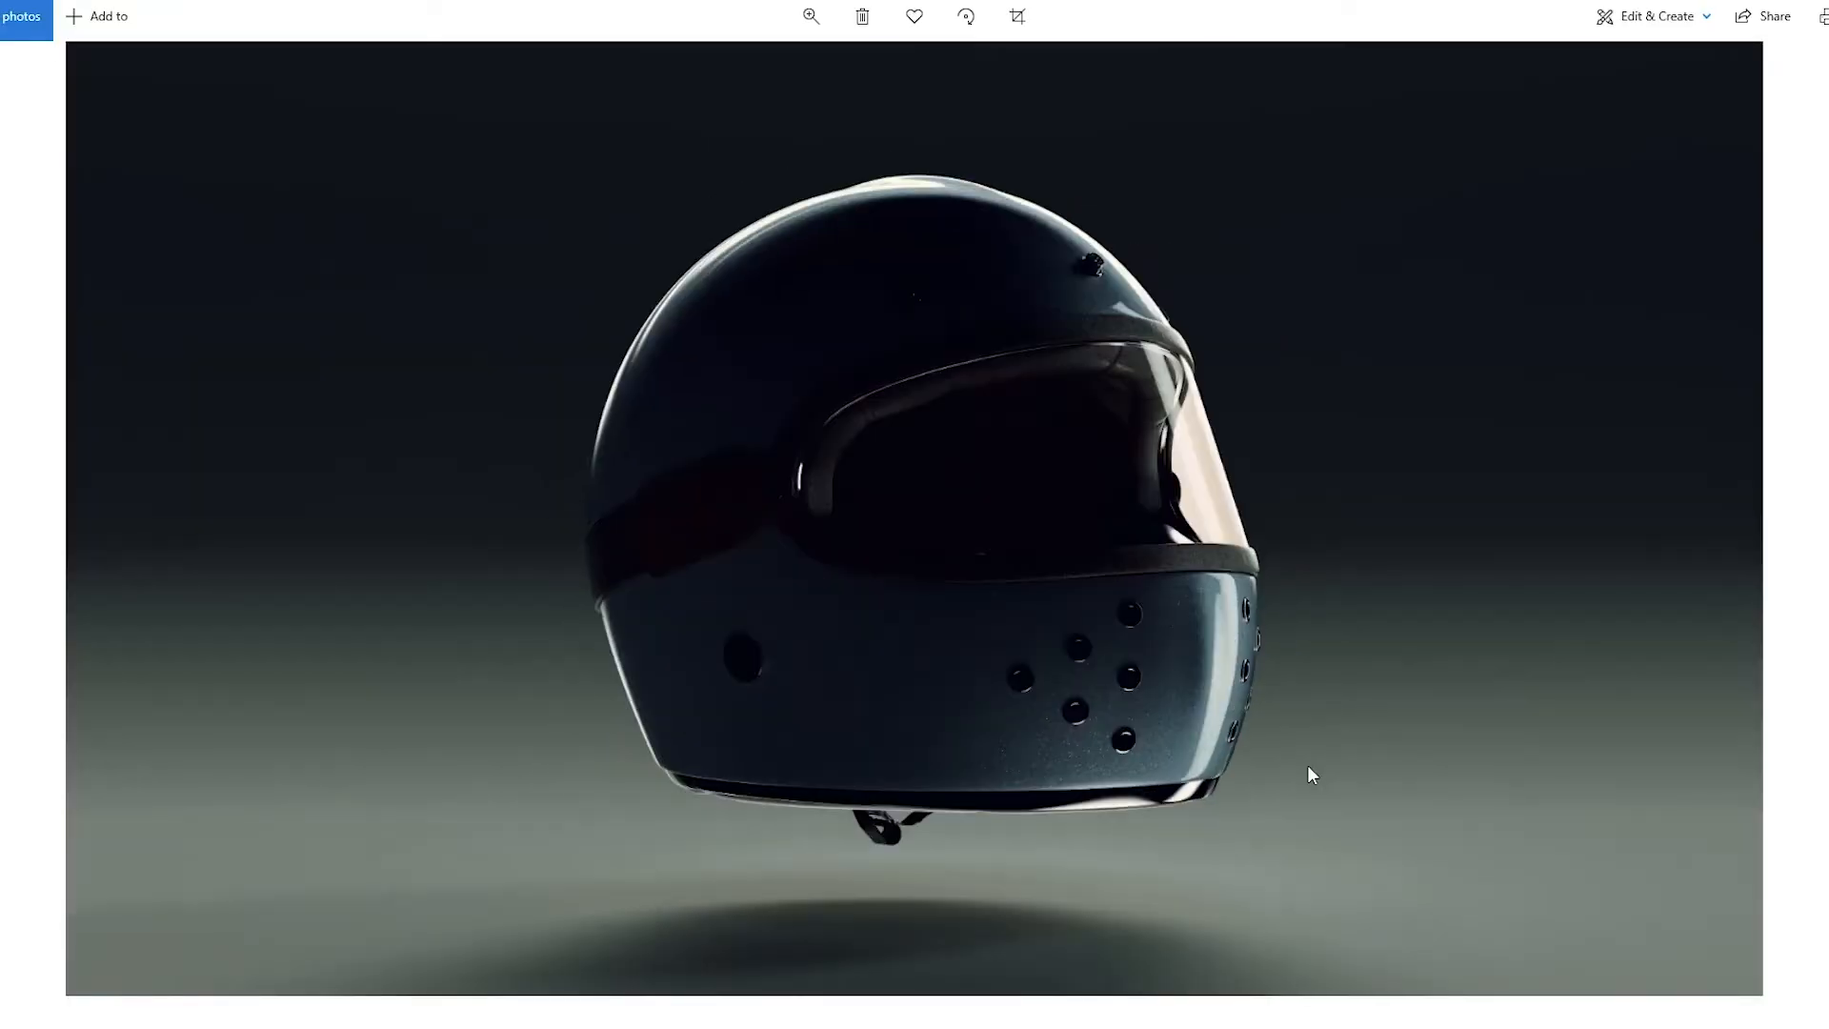
{"action": "key", "text": "Right"}
{"action": "key", "text": "Right"}
{"action": "key", "text": "Right"}
{"action": "key", "text": "Right"}
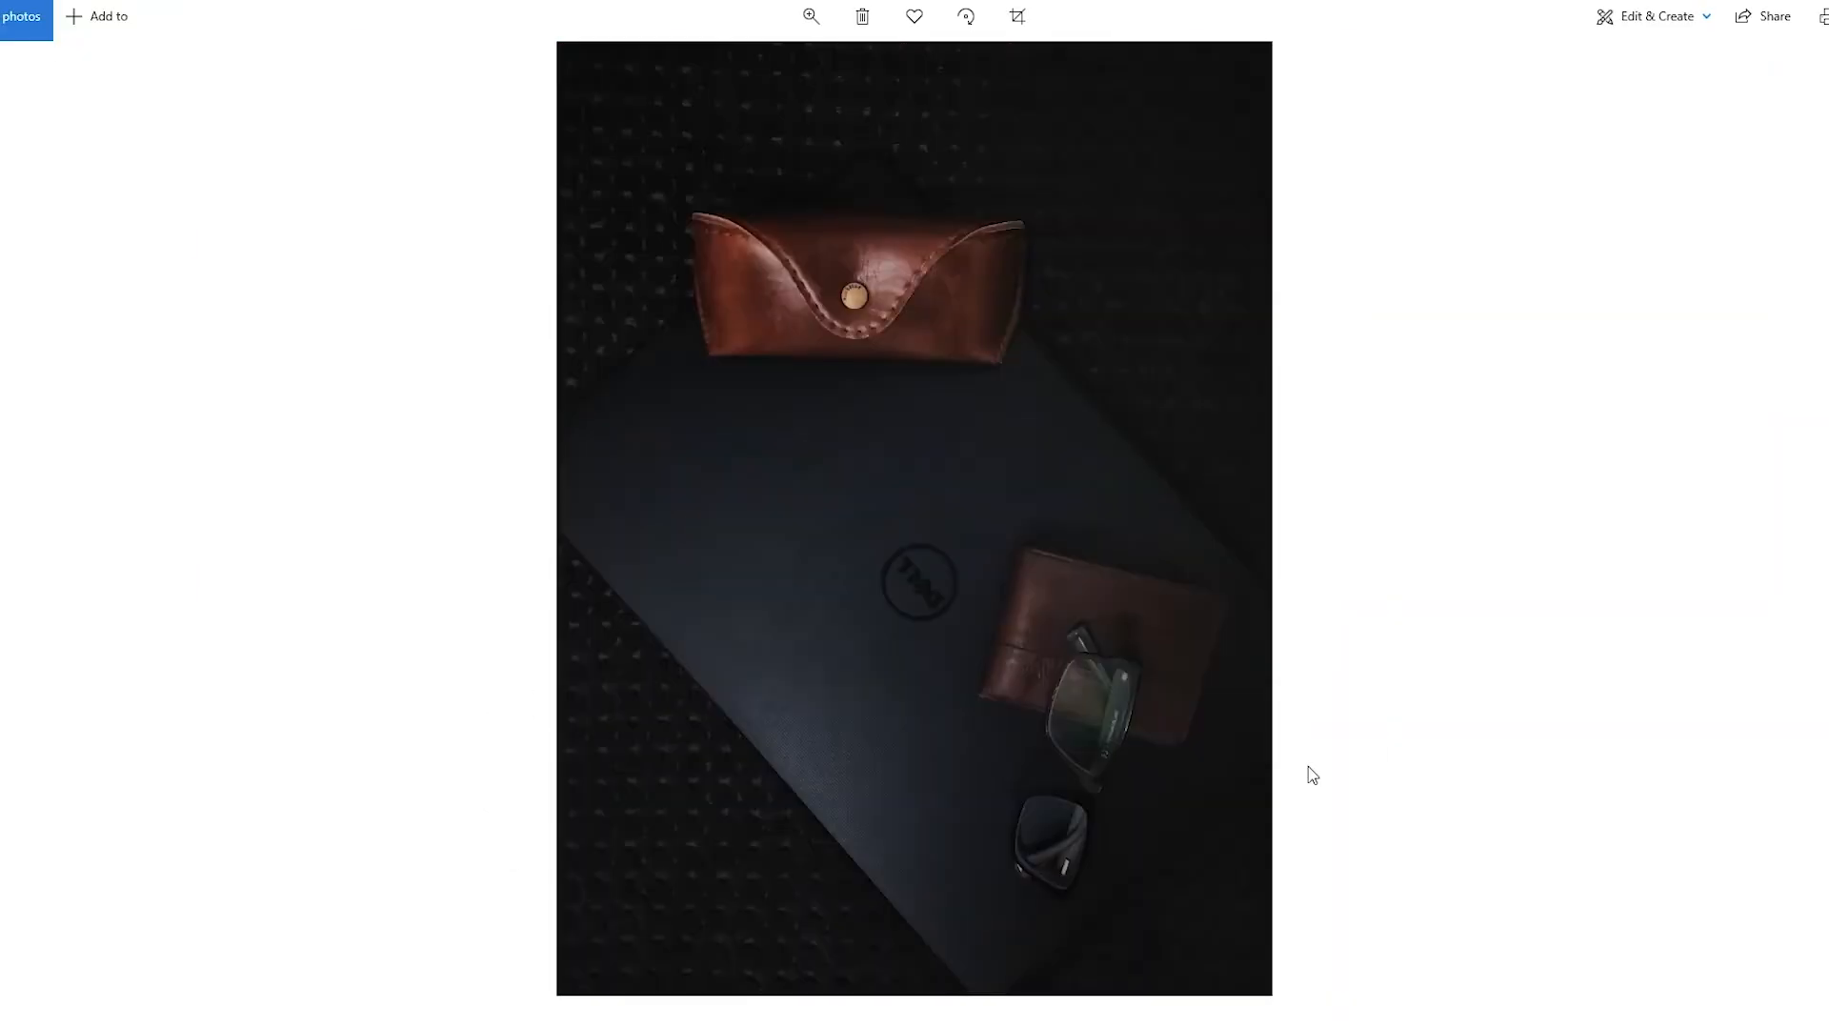
{"action": "key", "text": "Right"}
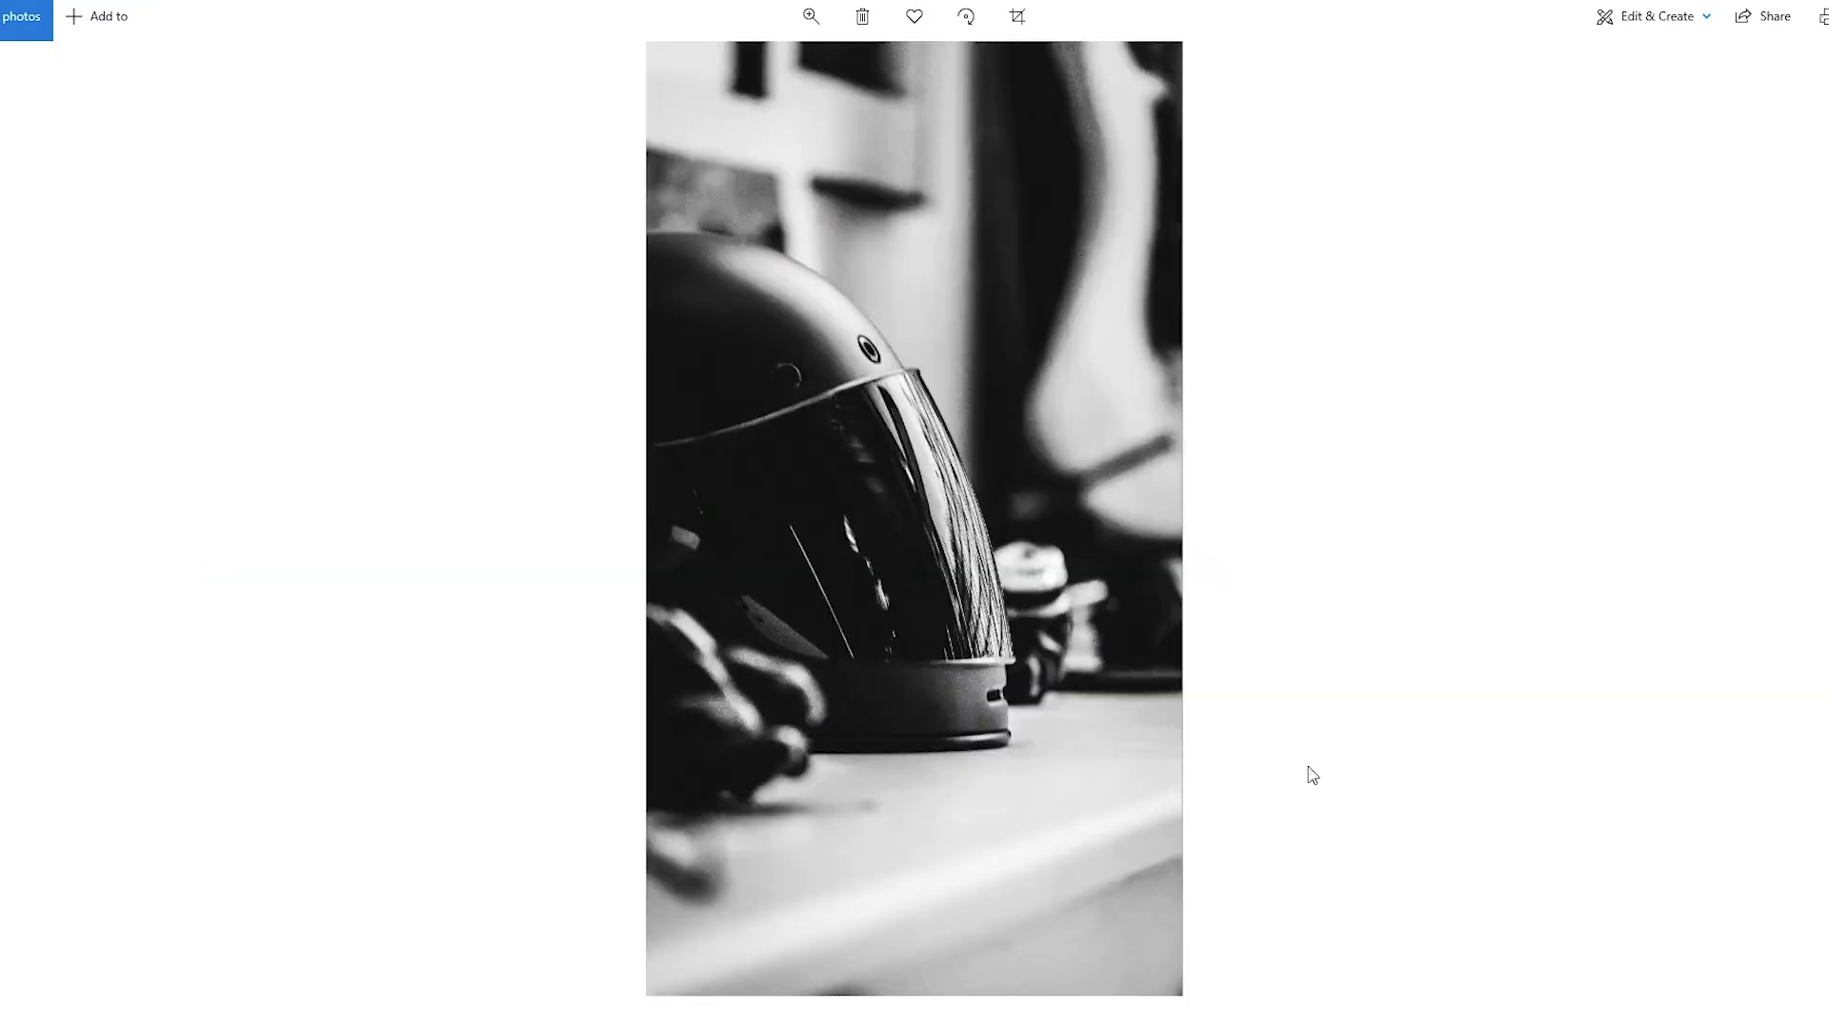
{"action": "key", "text": "Right"}
{"action": "key", "text": "Right"}
{"action": "key", "text": "Right"}
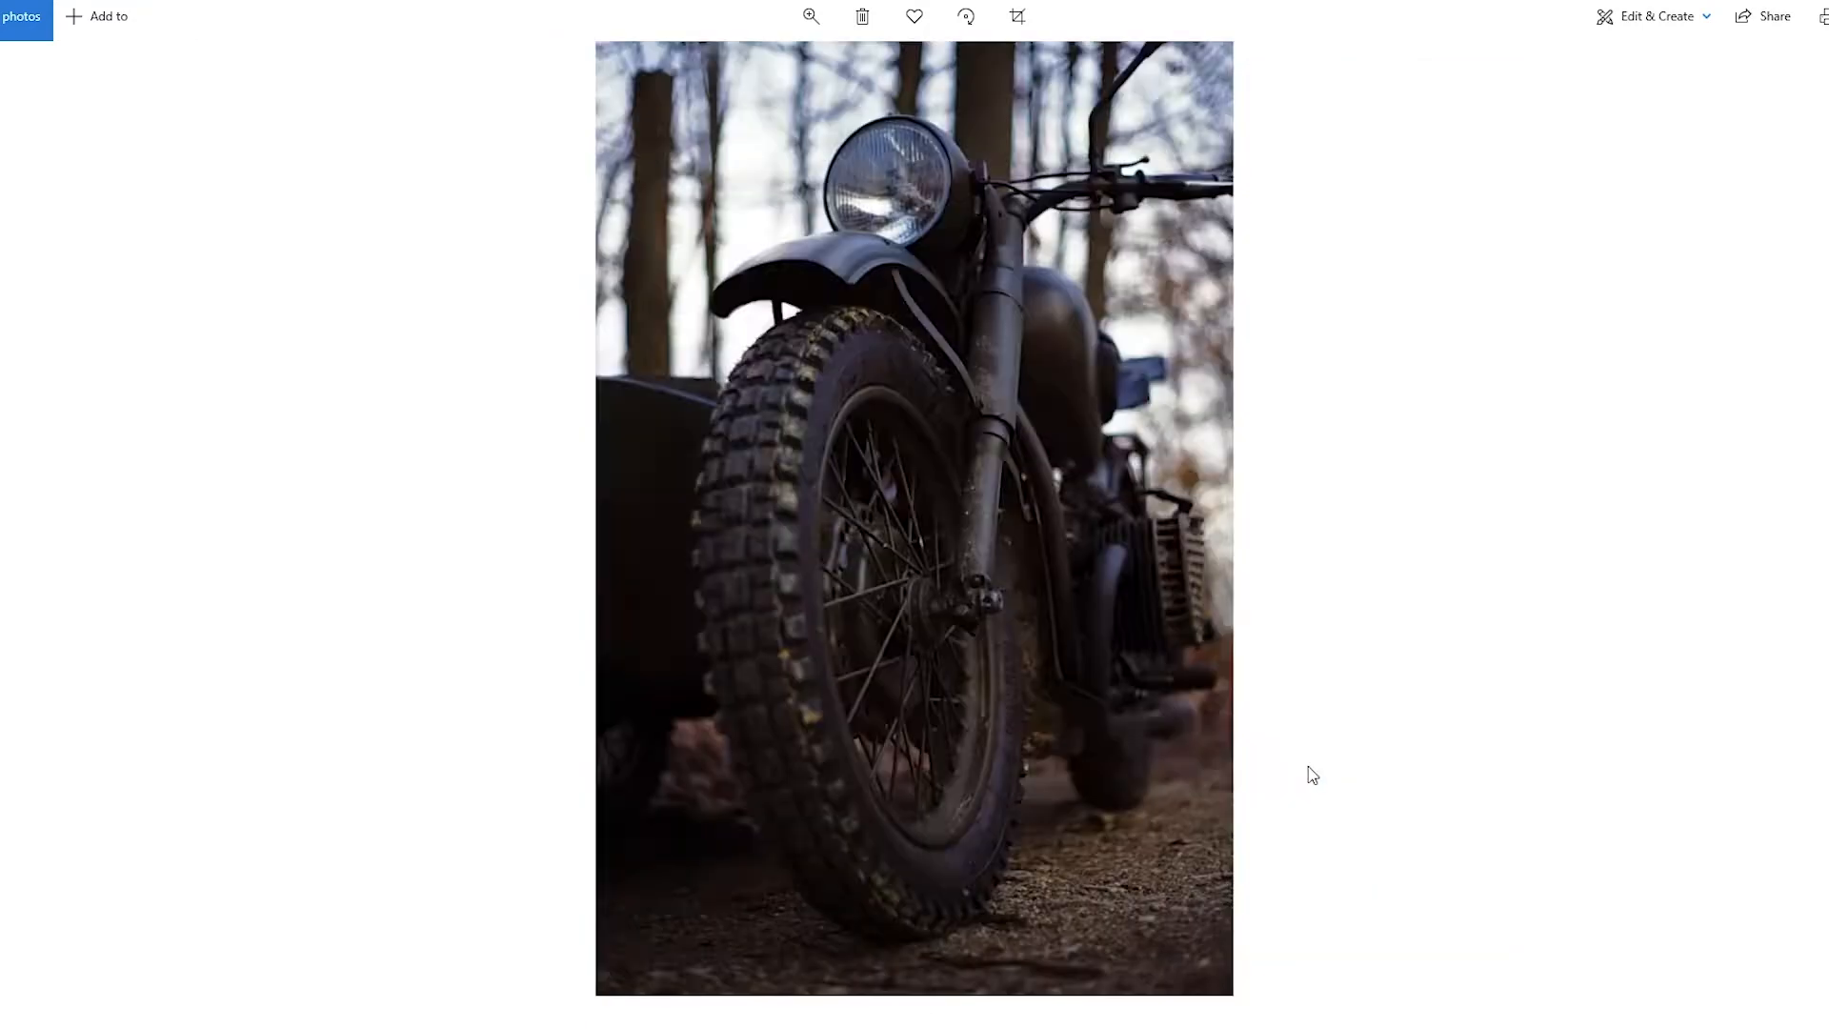
{"action": "key", "text": "Right"}
{"action": "key", "text": "Right"}
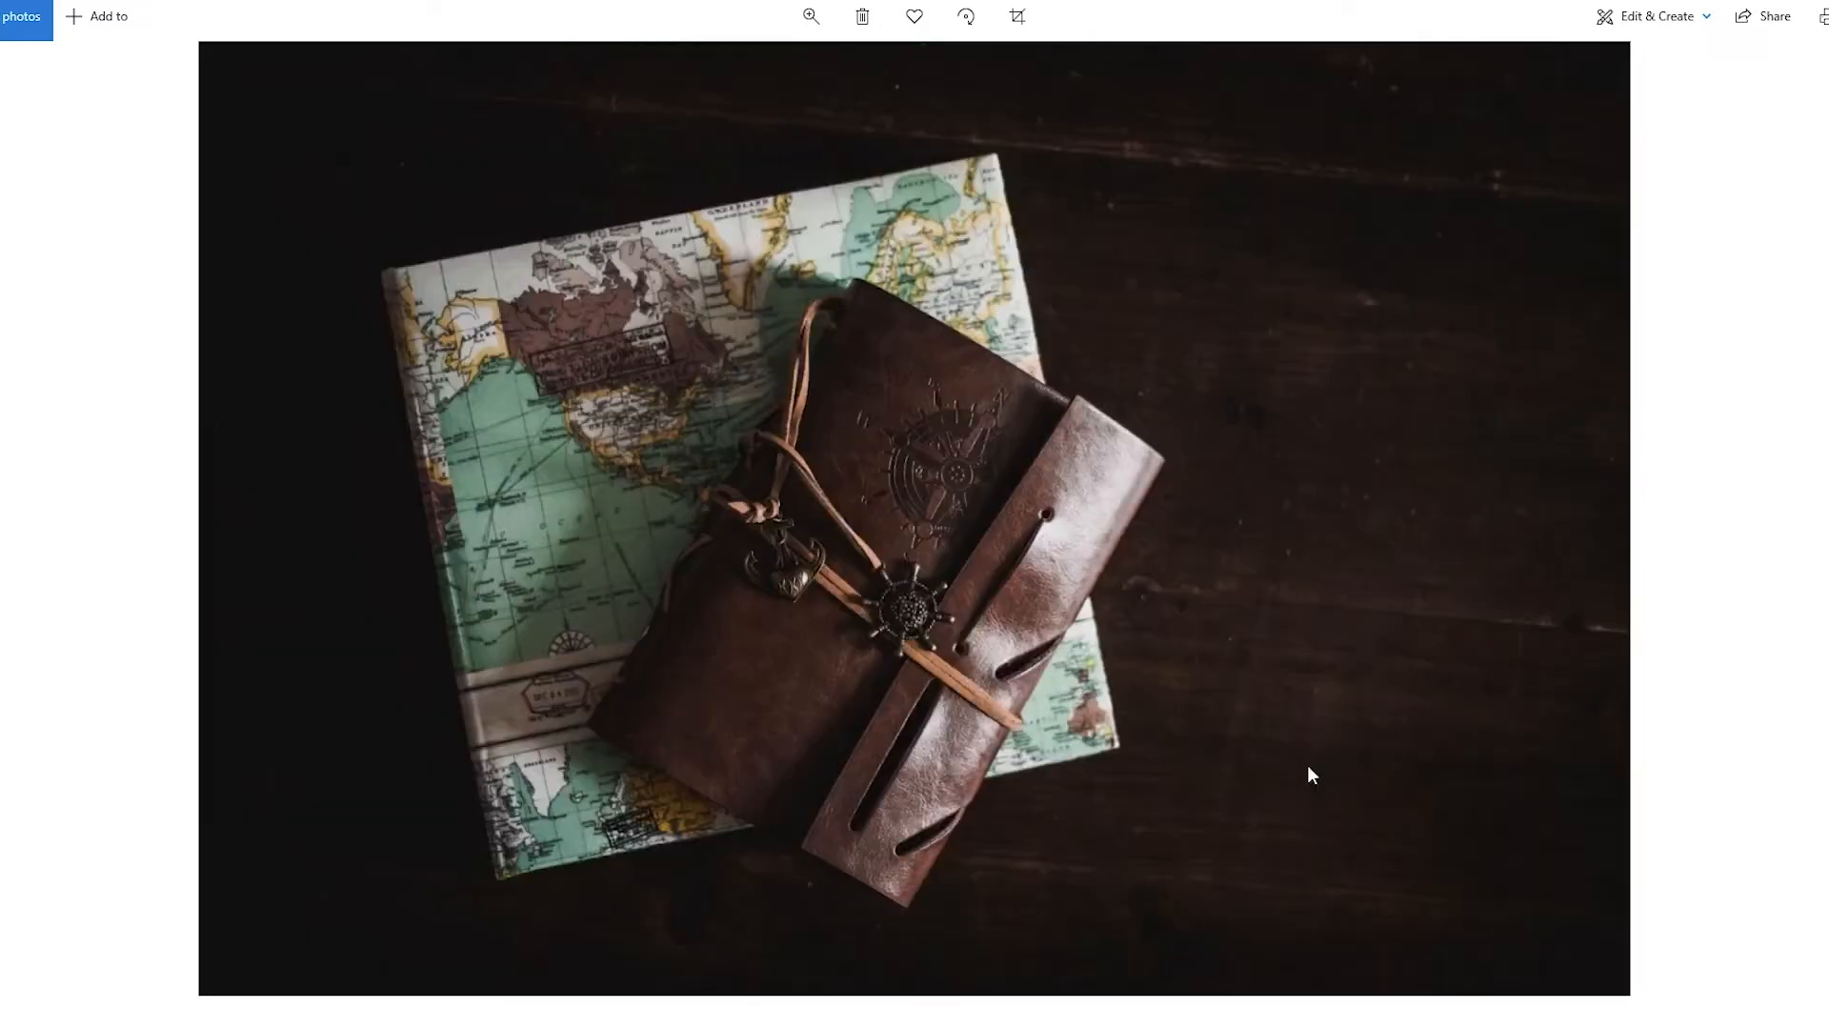
{"action": "key", "text": "Right"}
{"action": "key", "text": "Right"}
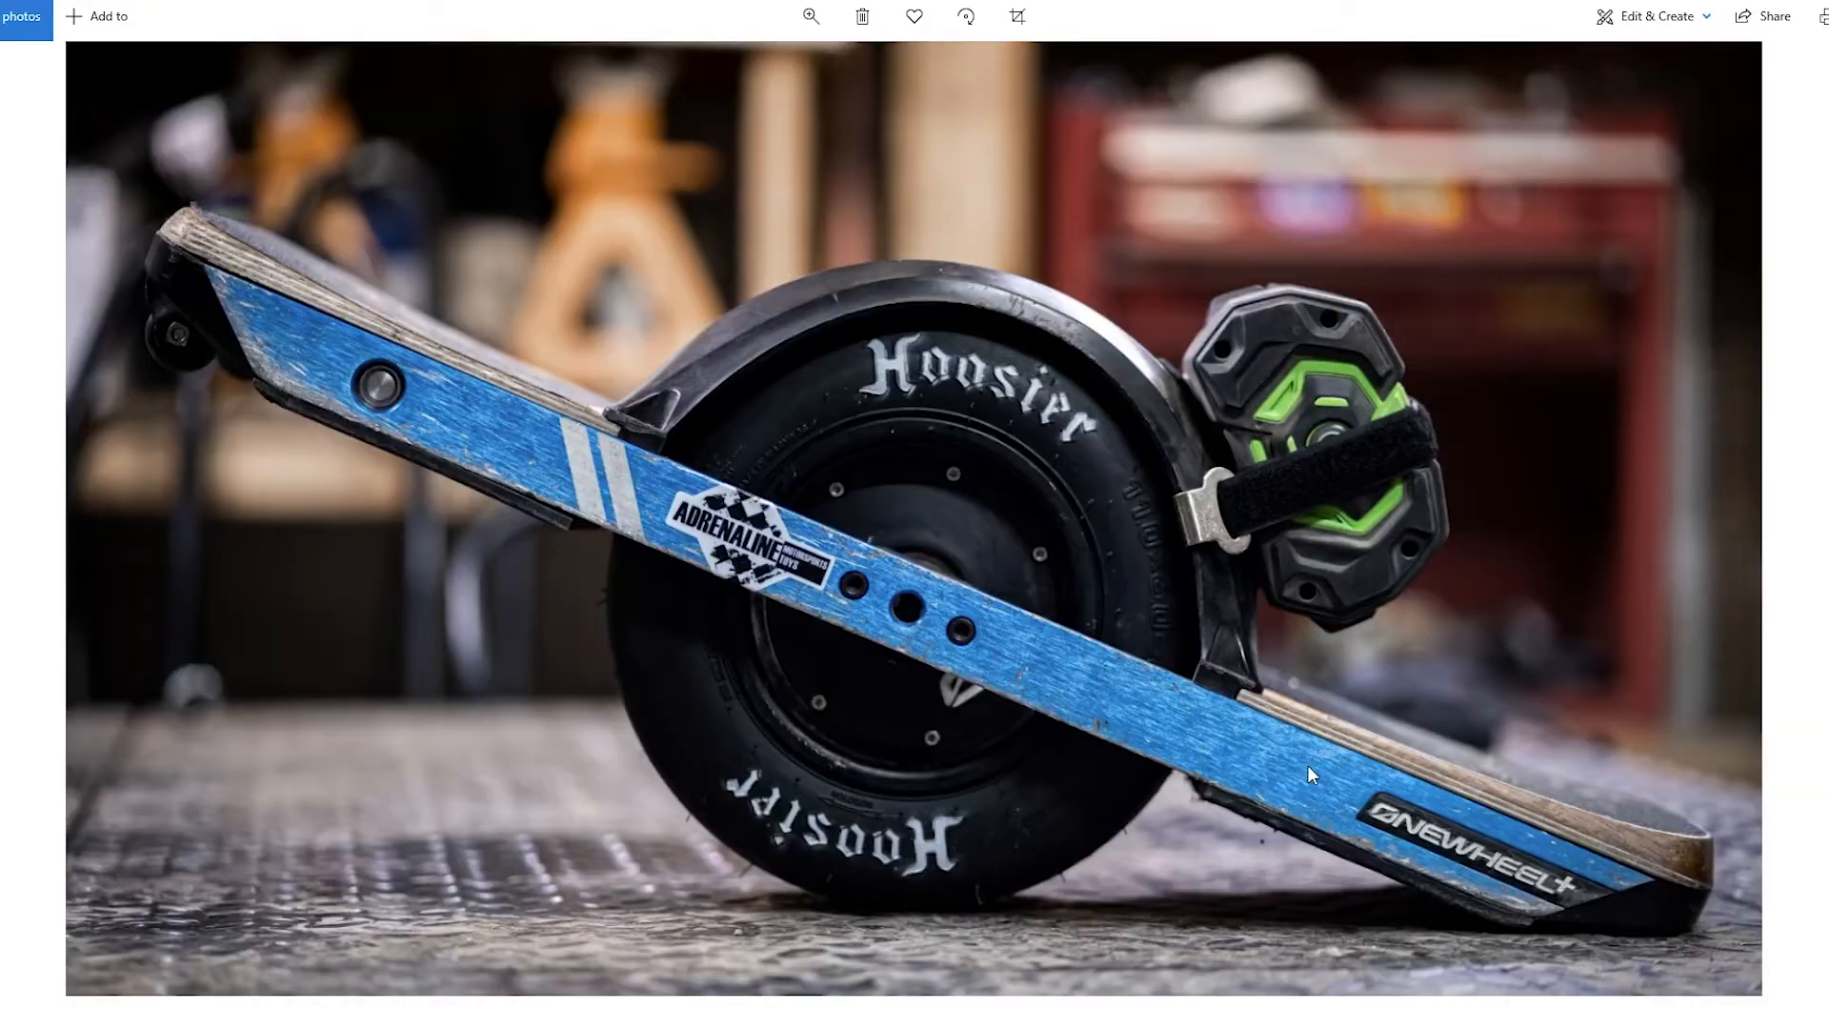
{"action": "key", "text": "Right"}
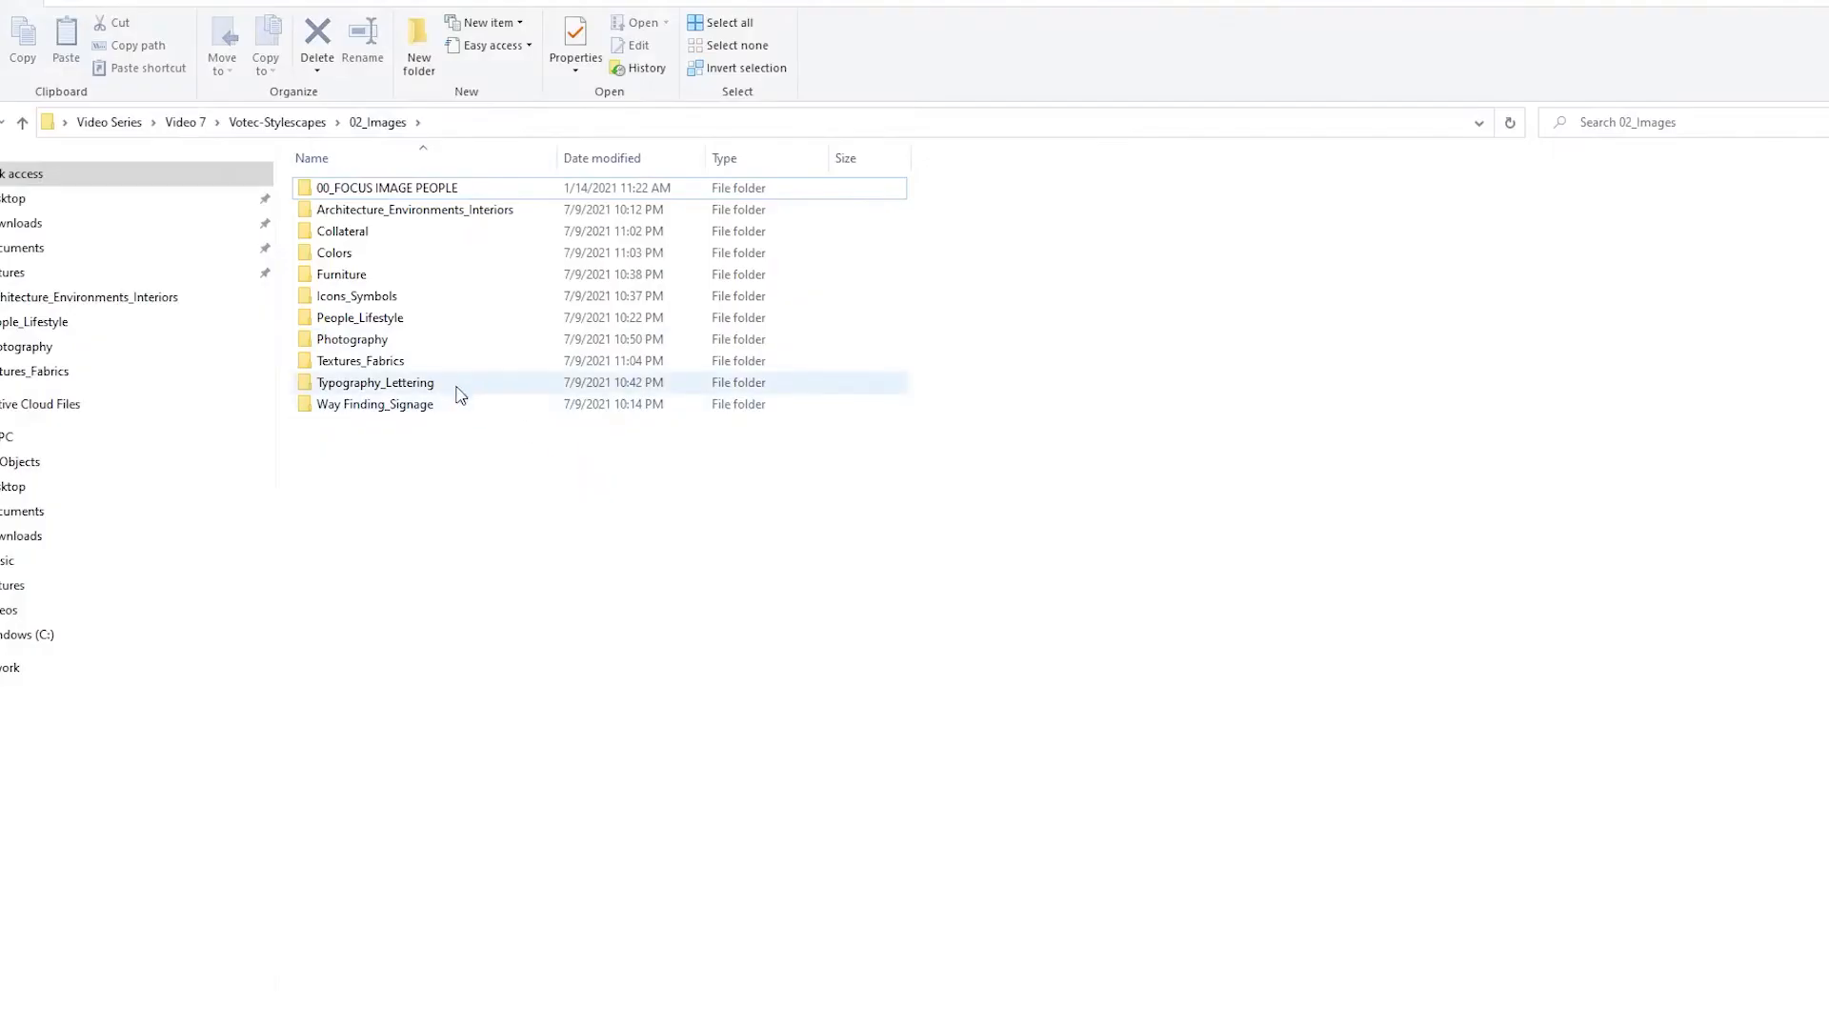
Review the images in the Textures_Fabrics folder for pattern, linen, leather, wood and distressed surface references
{"action": "left_click", "coordinate": [464, 370]}
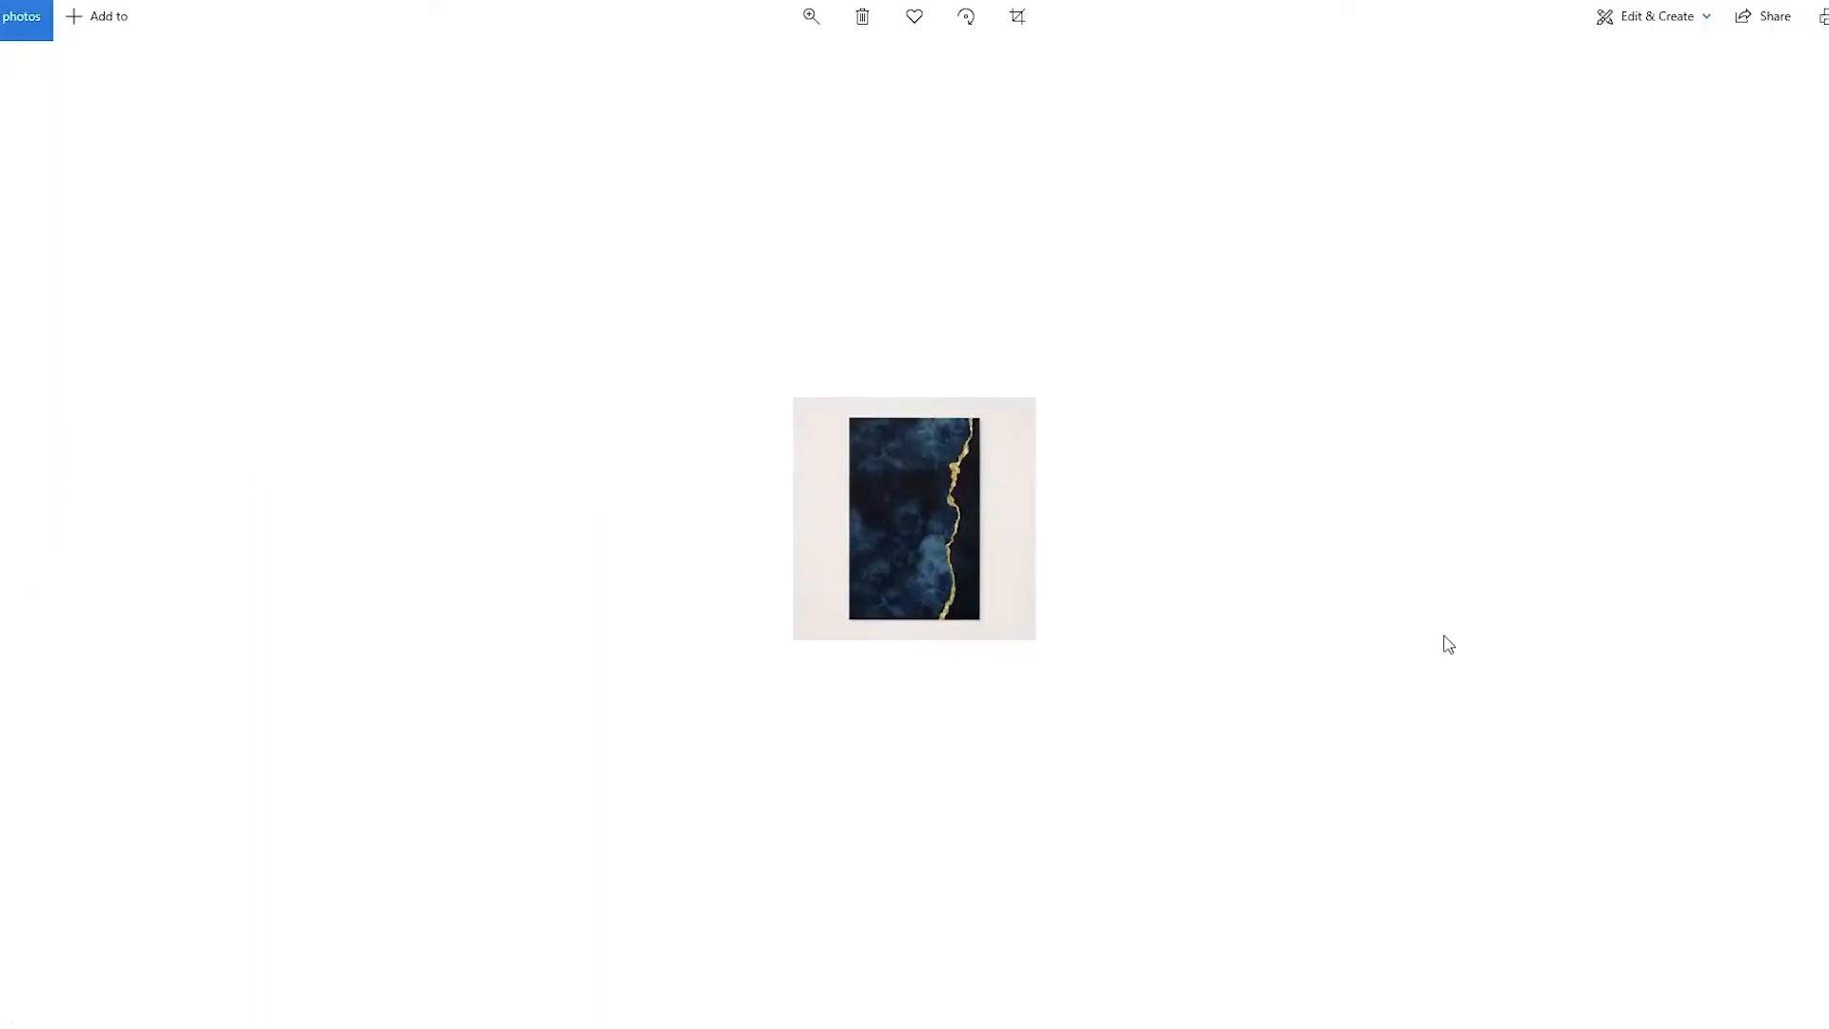
{"action": "key", "text": "Right"}
{"action": "key", "text": "Right"}
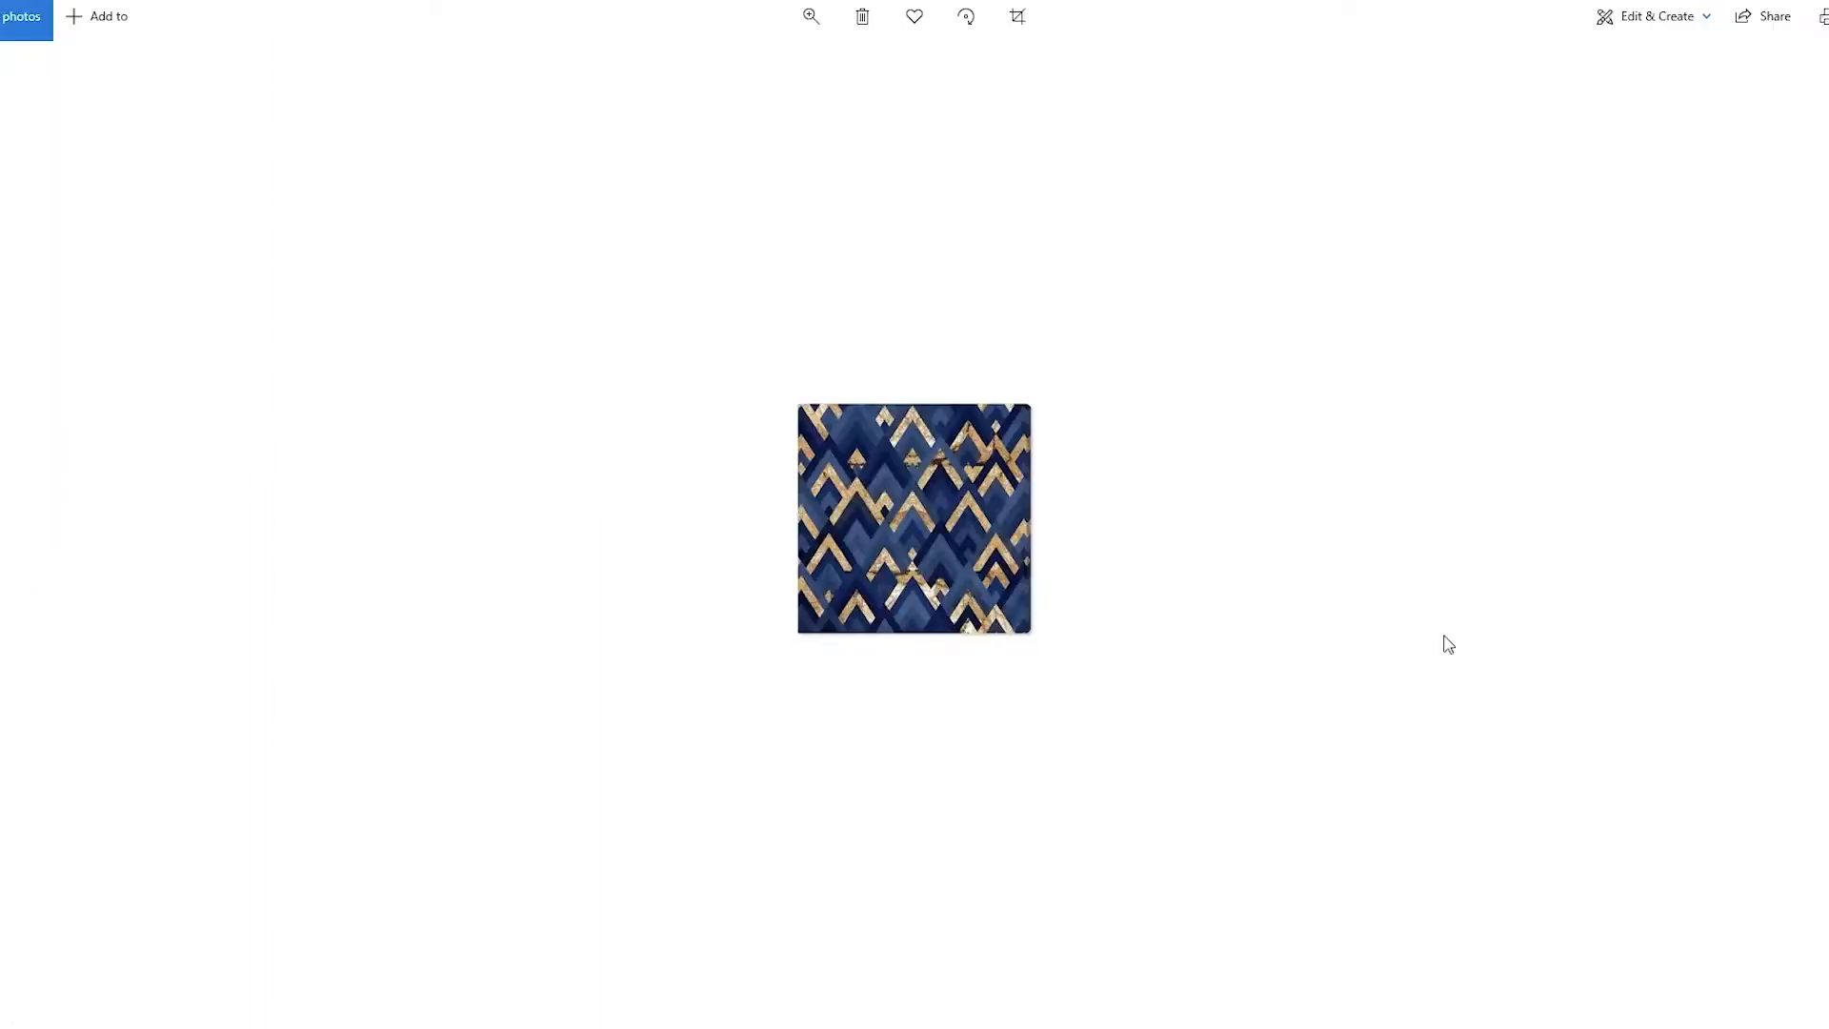
{"action": "key", "text": "Right"}
{"action": "key", "text": "Right"}
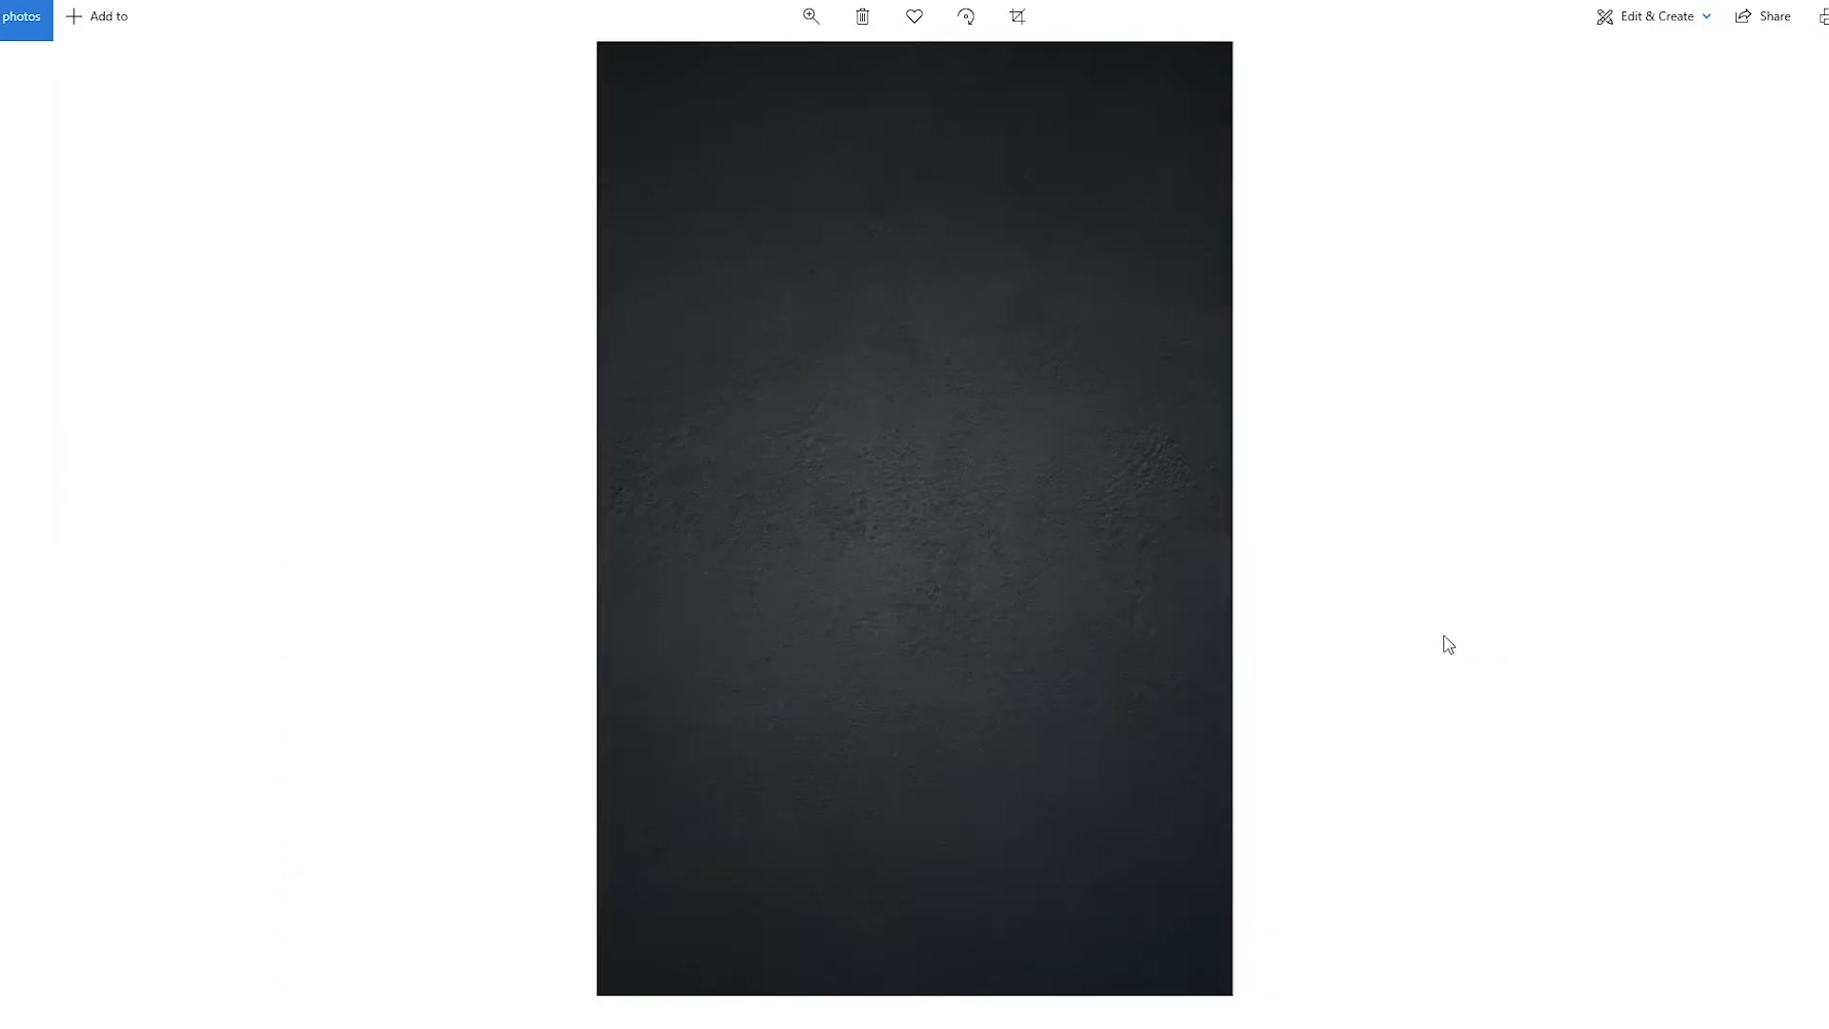
{"action": "key", "text": "Right"}
{"action": "key", "text": "Right"}
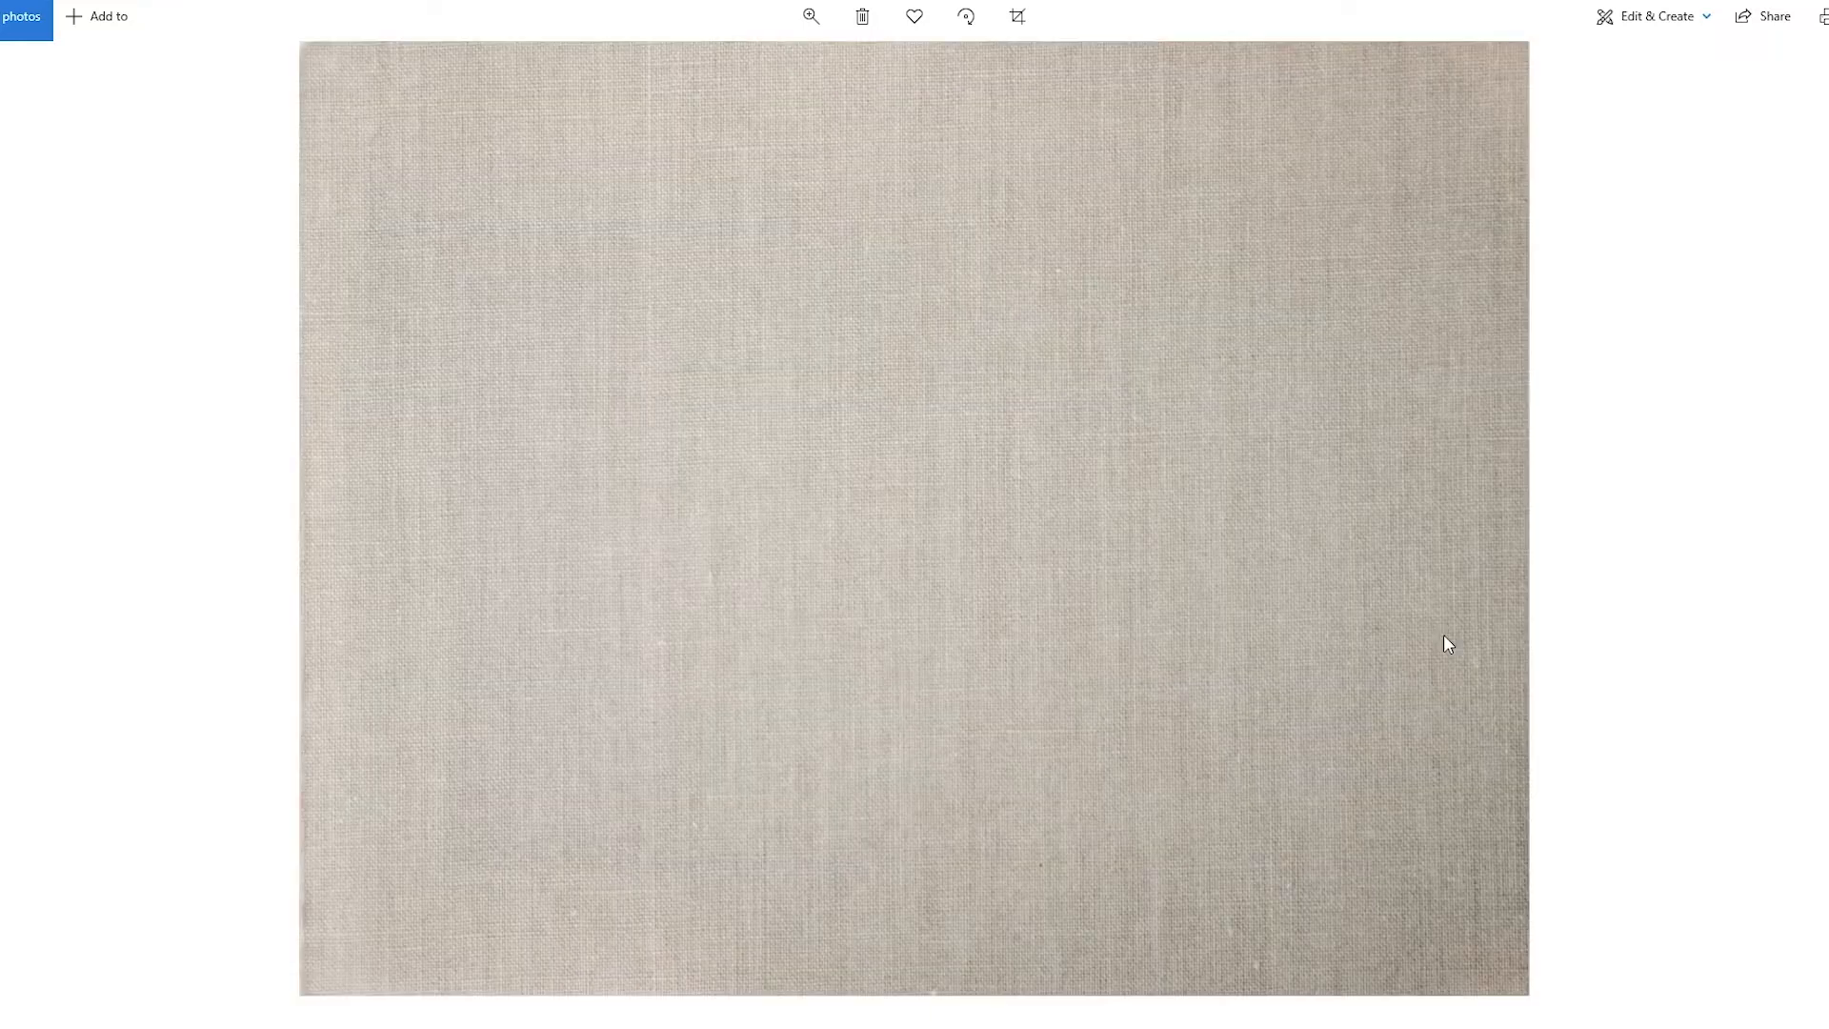
{"action": "key", "text": "Right"}
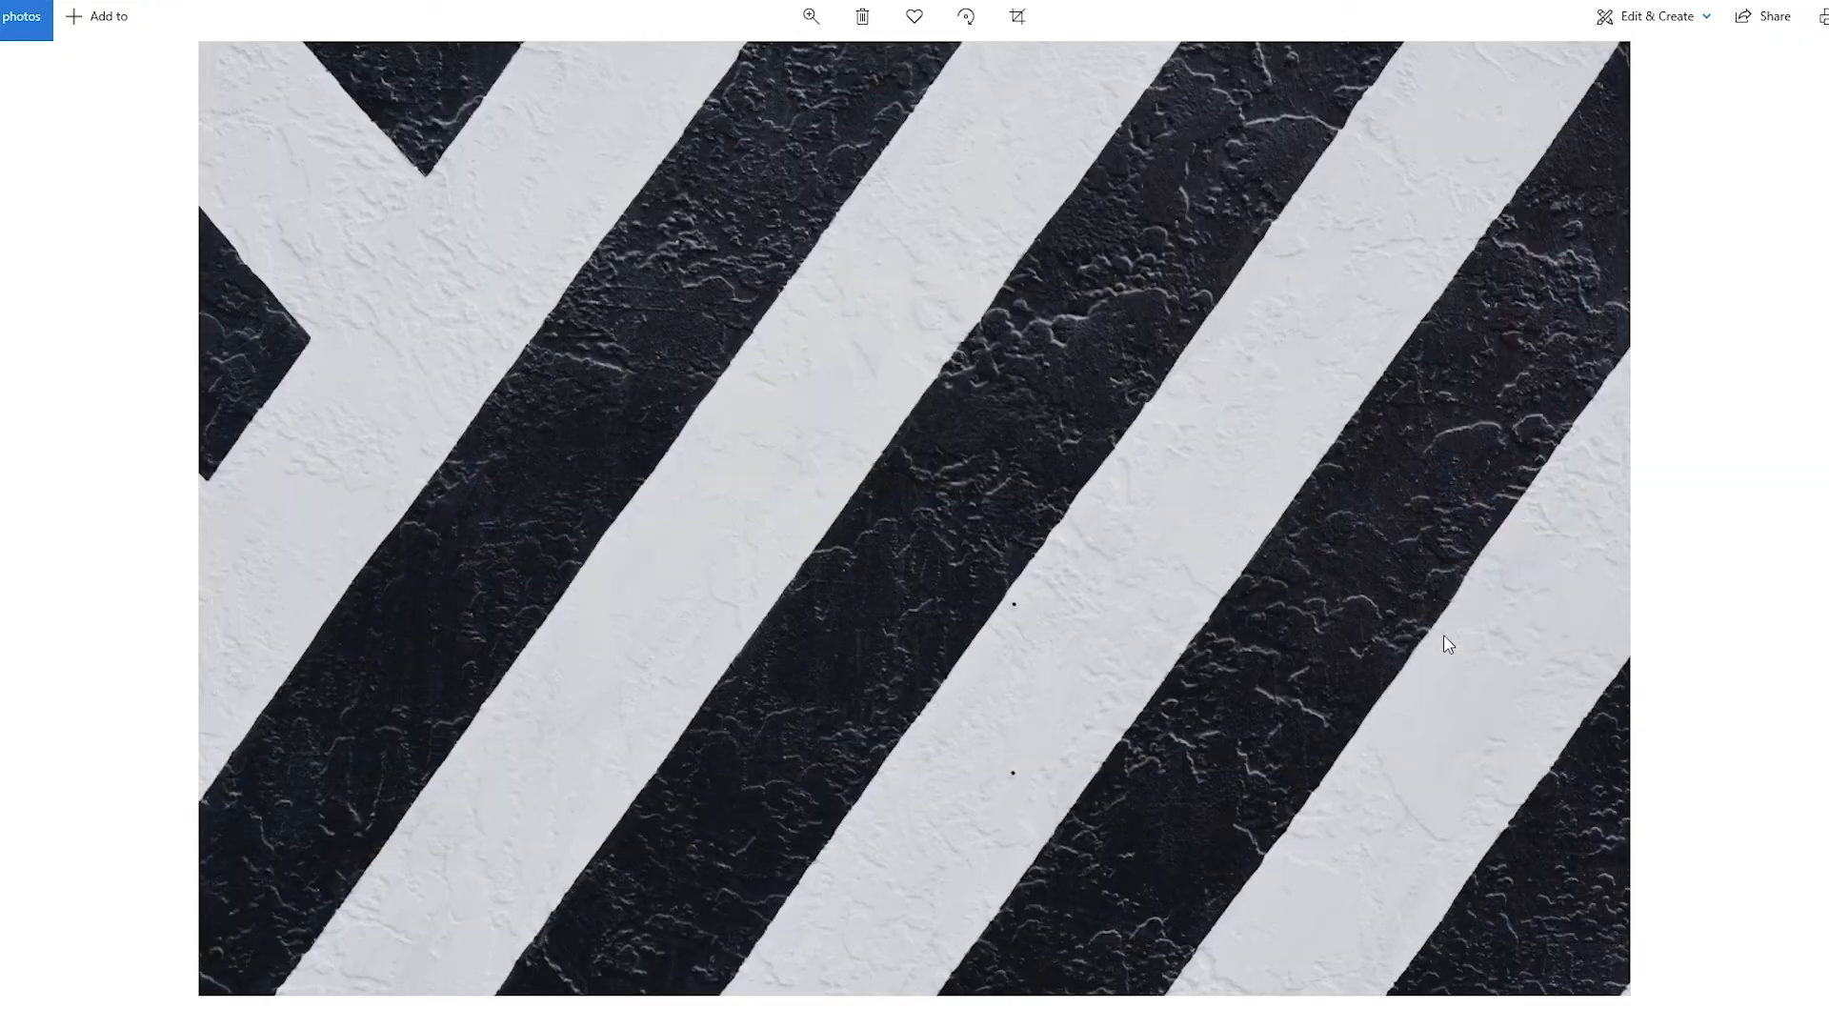
{"action": "key", "text": "Right"}
{"action": "key", "text": "Right"}
{"action": "key", "text": "Left"}
{"action": "key", "text": "Right"}
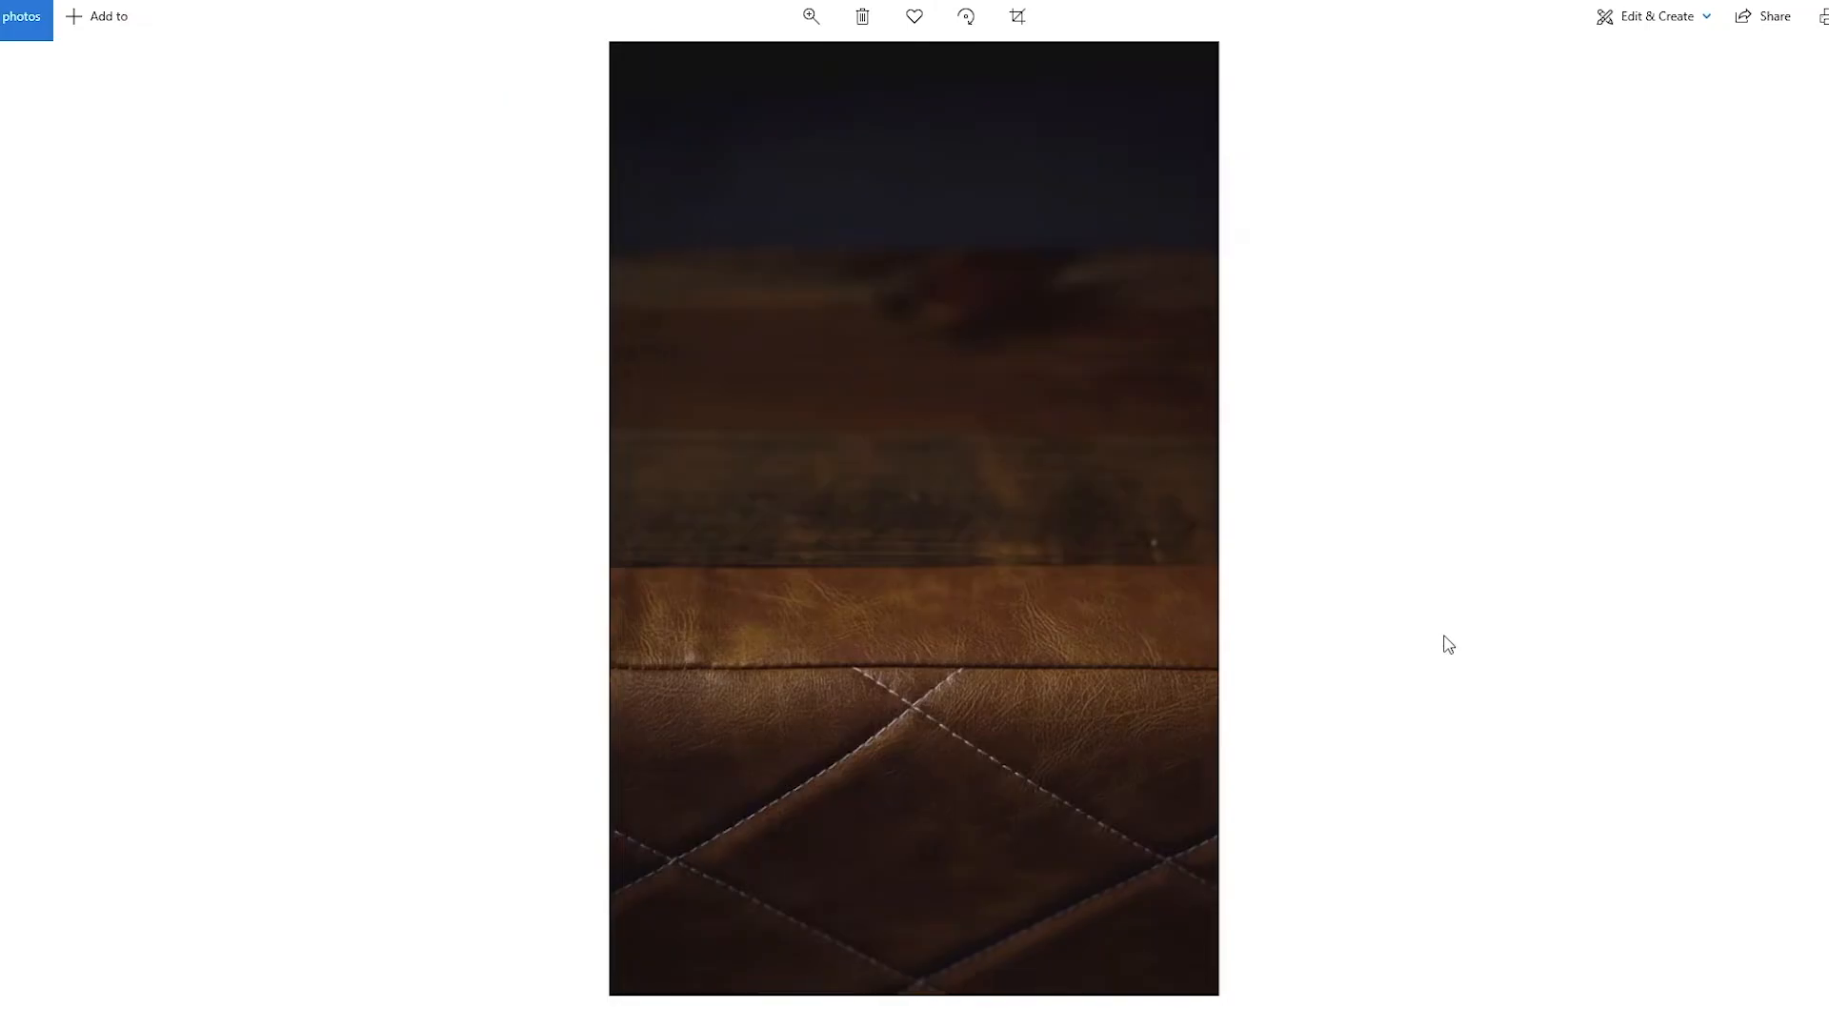
{"action": "key", "text": "Right"}
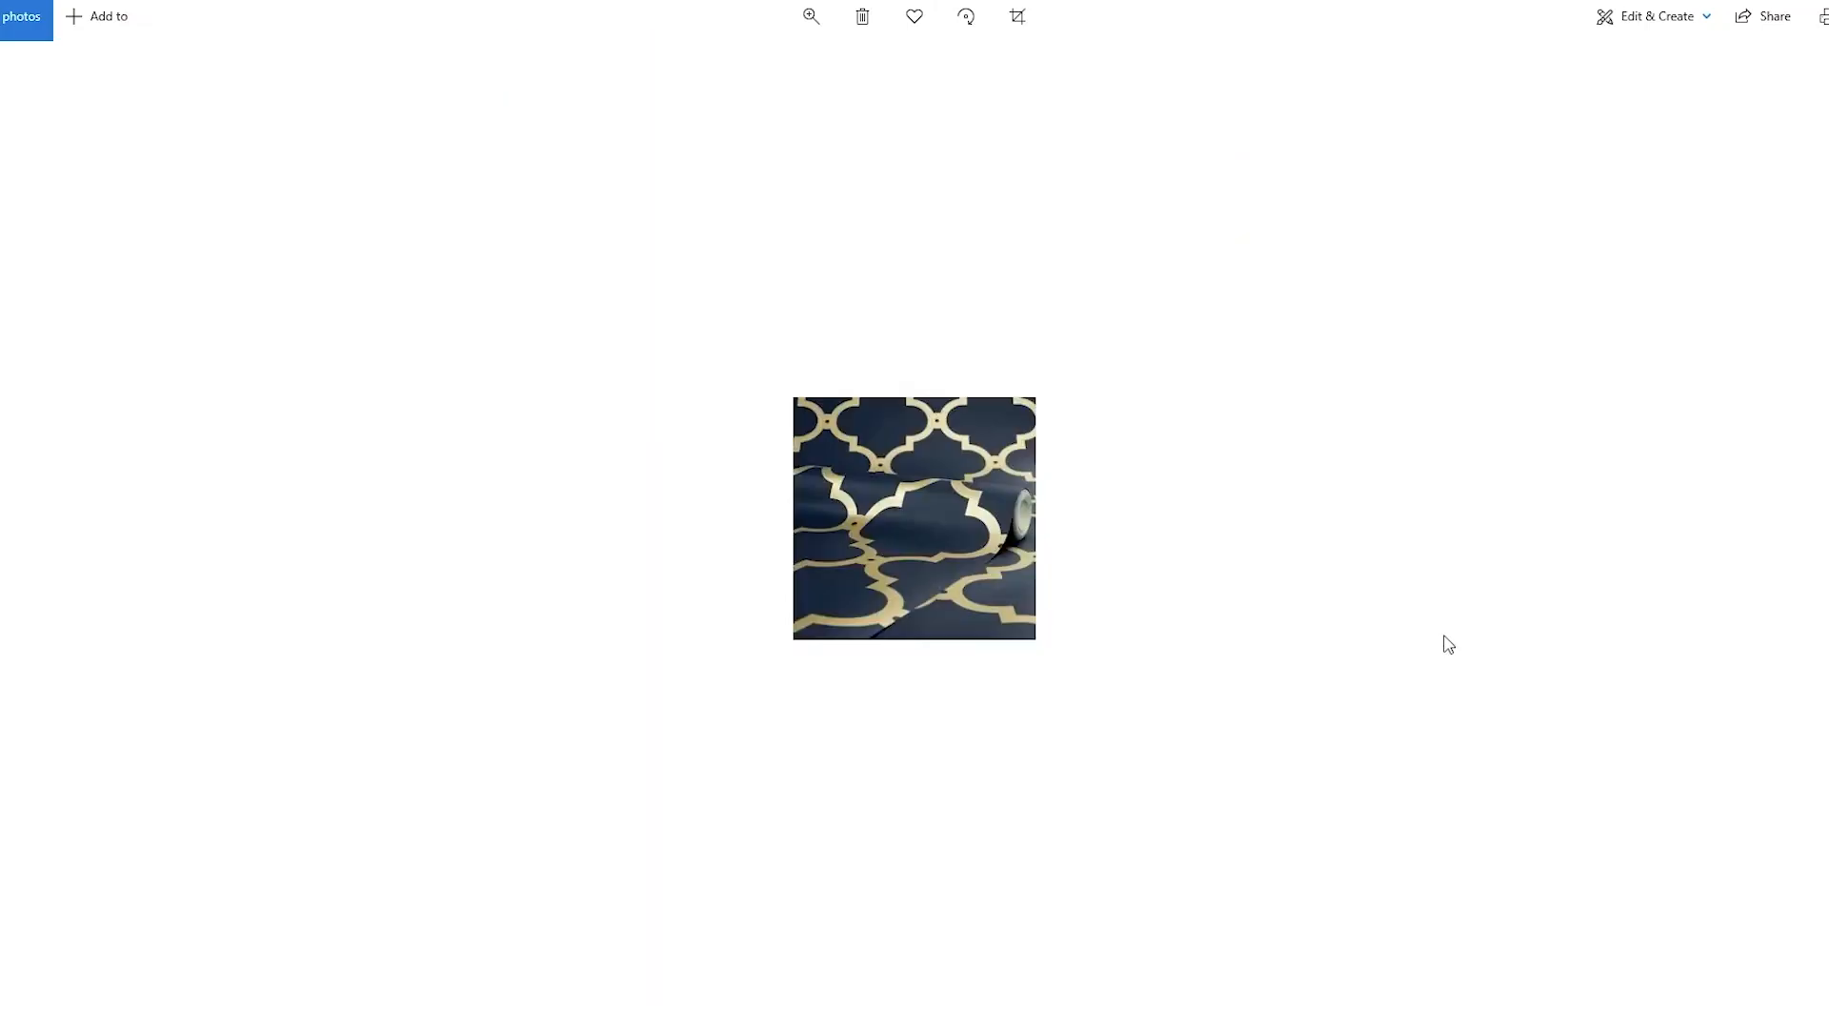
{"action": "key", "text": "Right"}
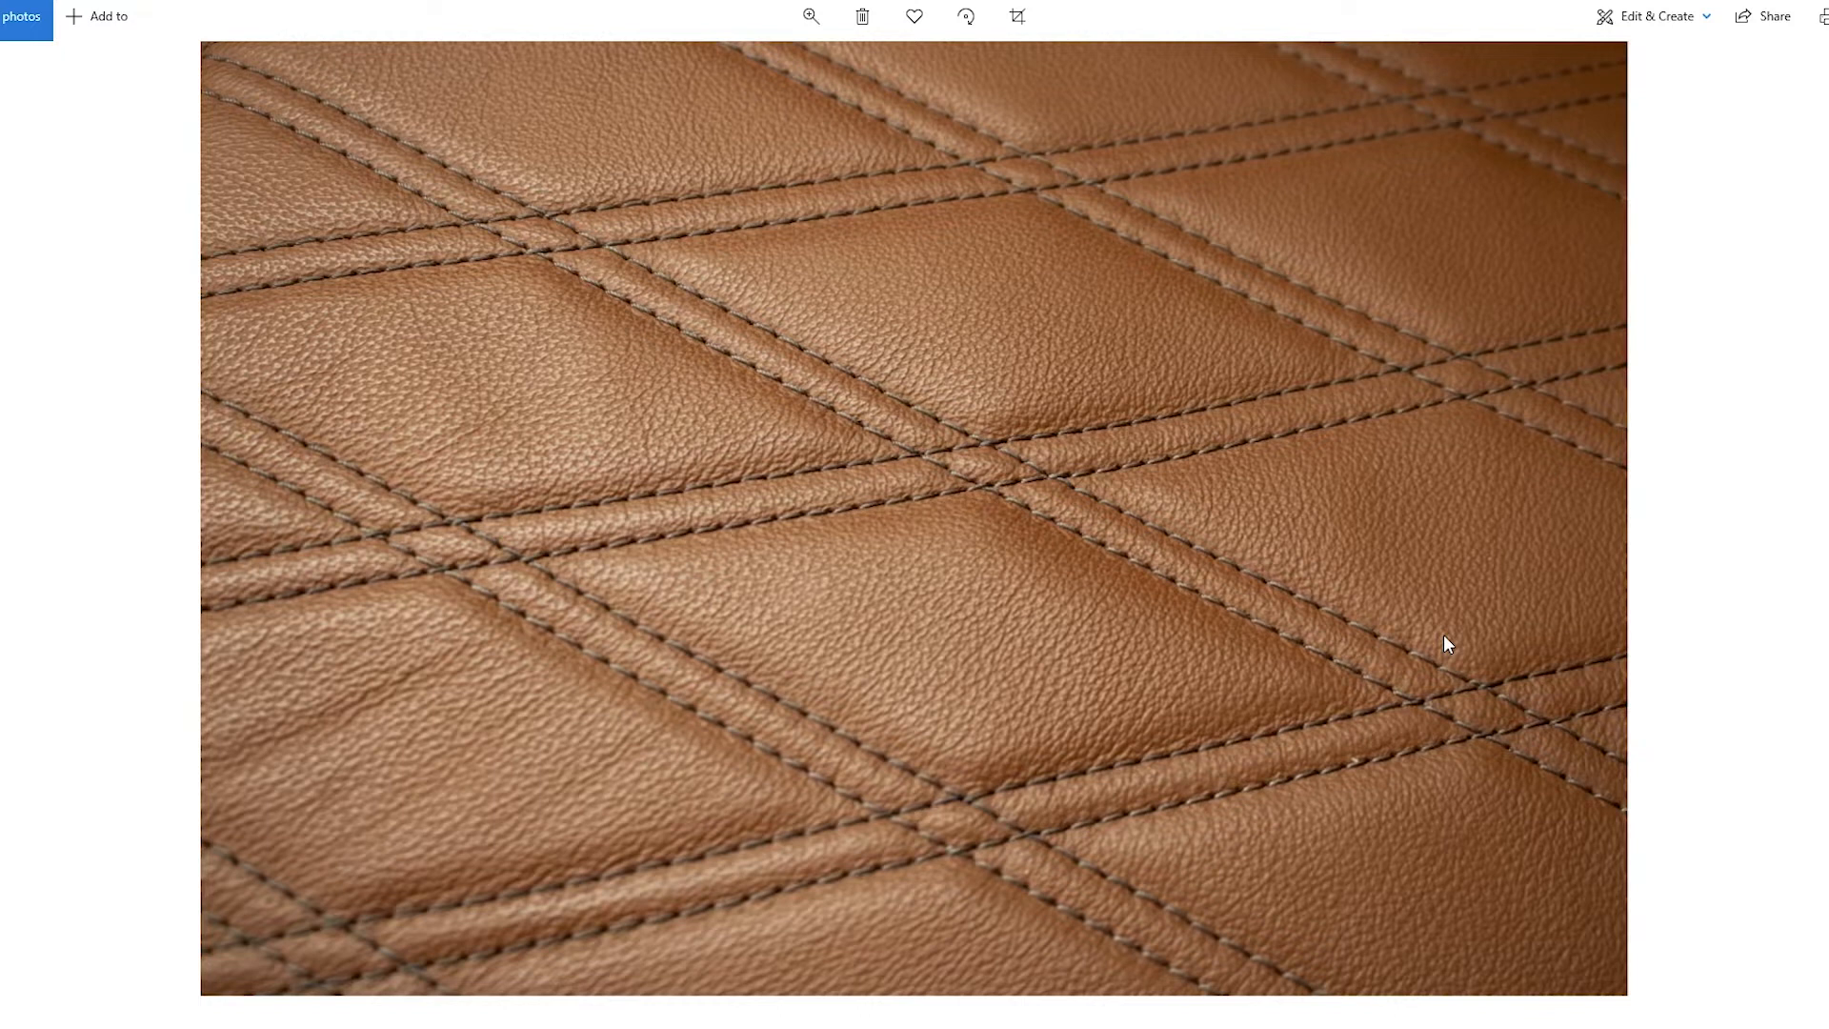
{"action": "key", "text": "Right"}
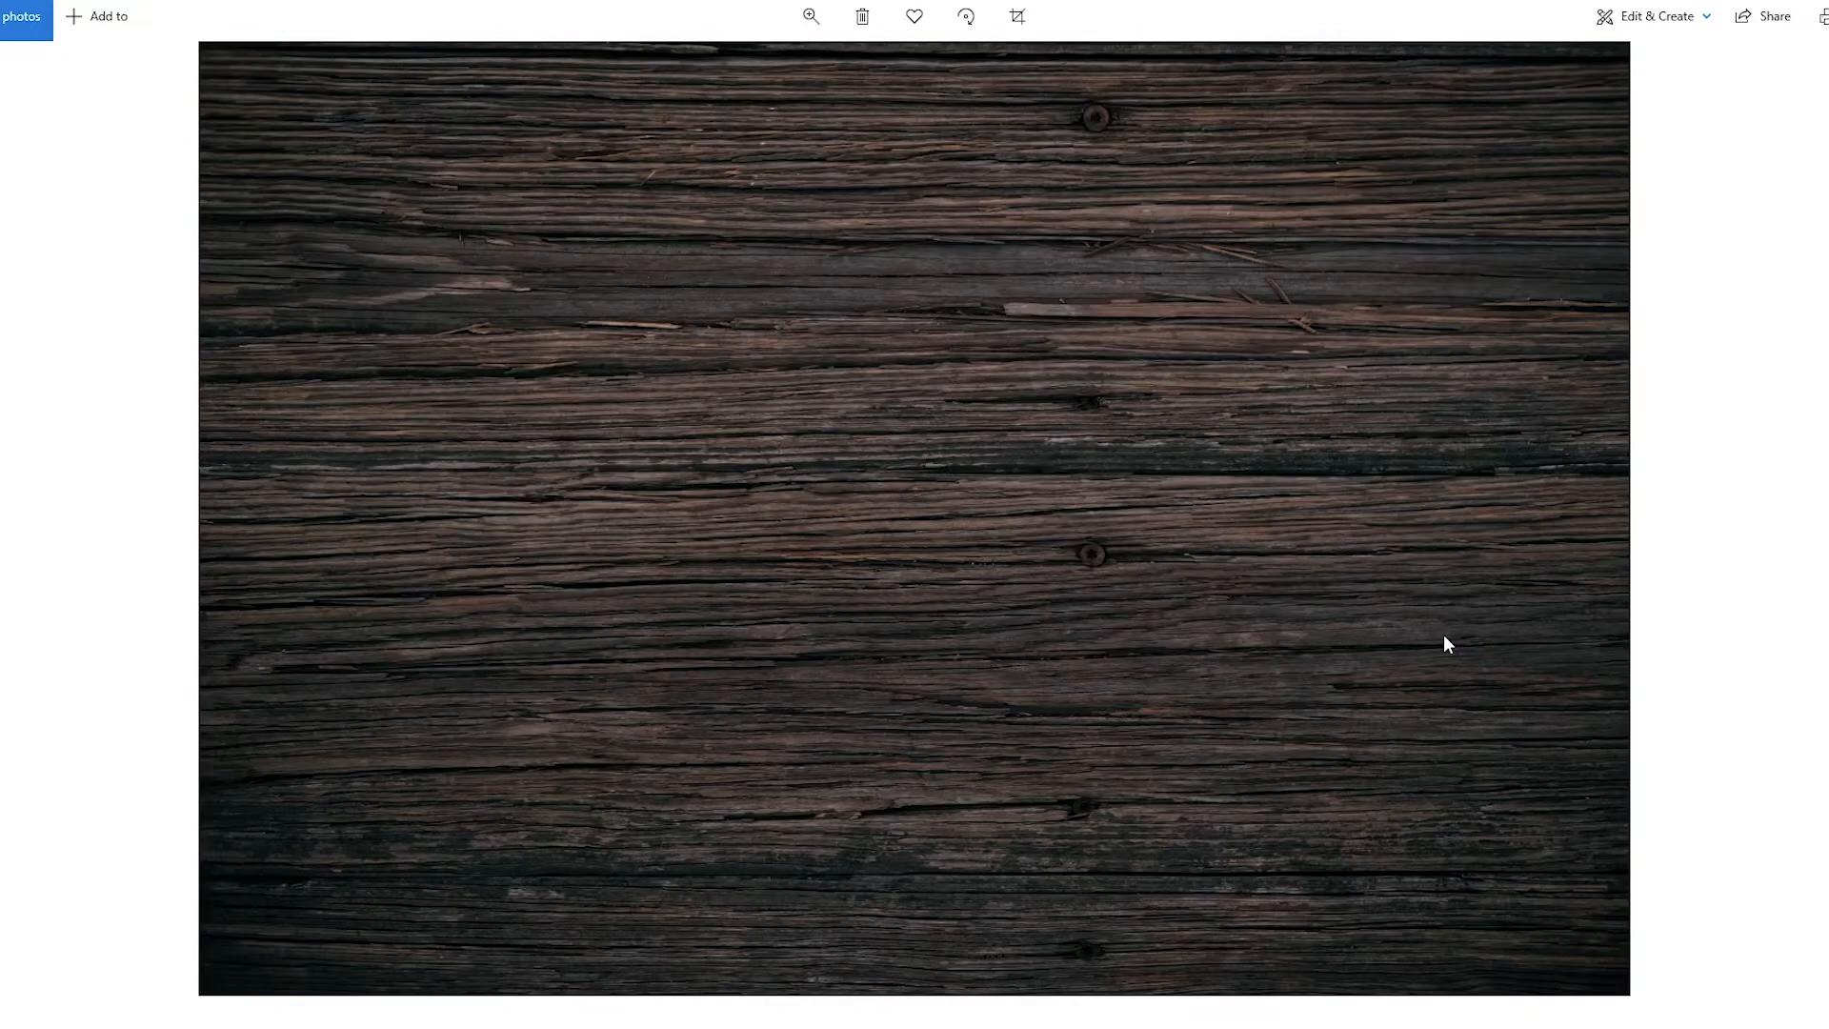
{"action": "key", "text": "Right"}
{"action": "key", "text": "Right"}
{"action": "key", "text": "Right"}
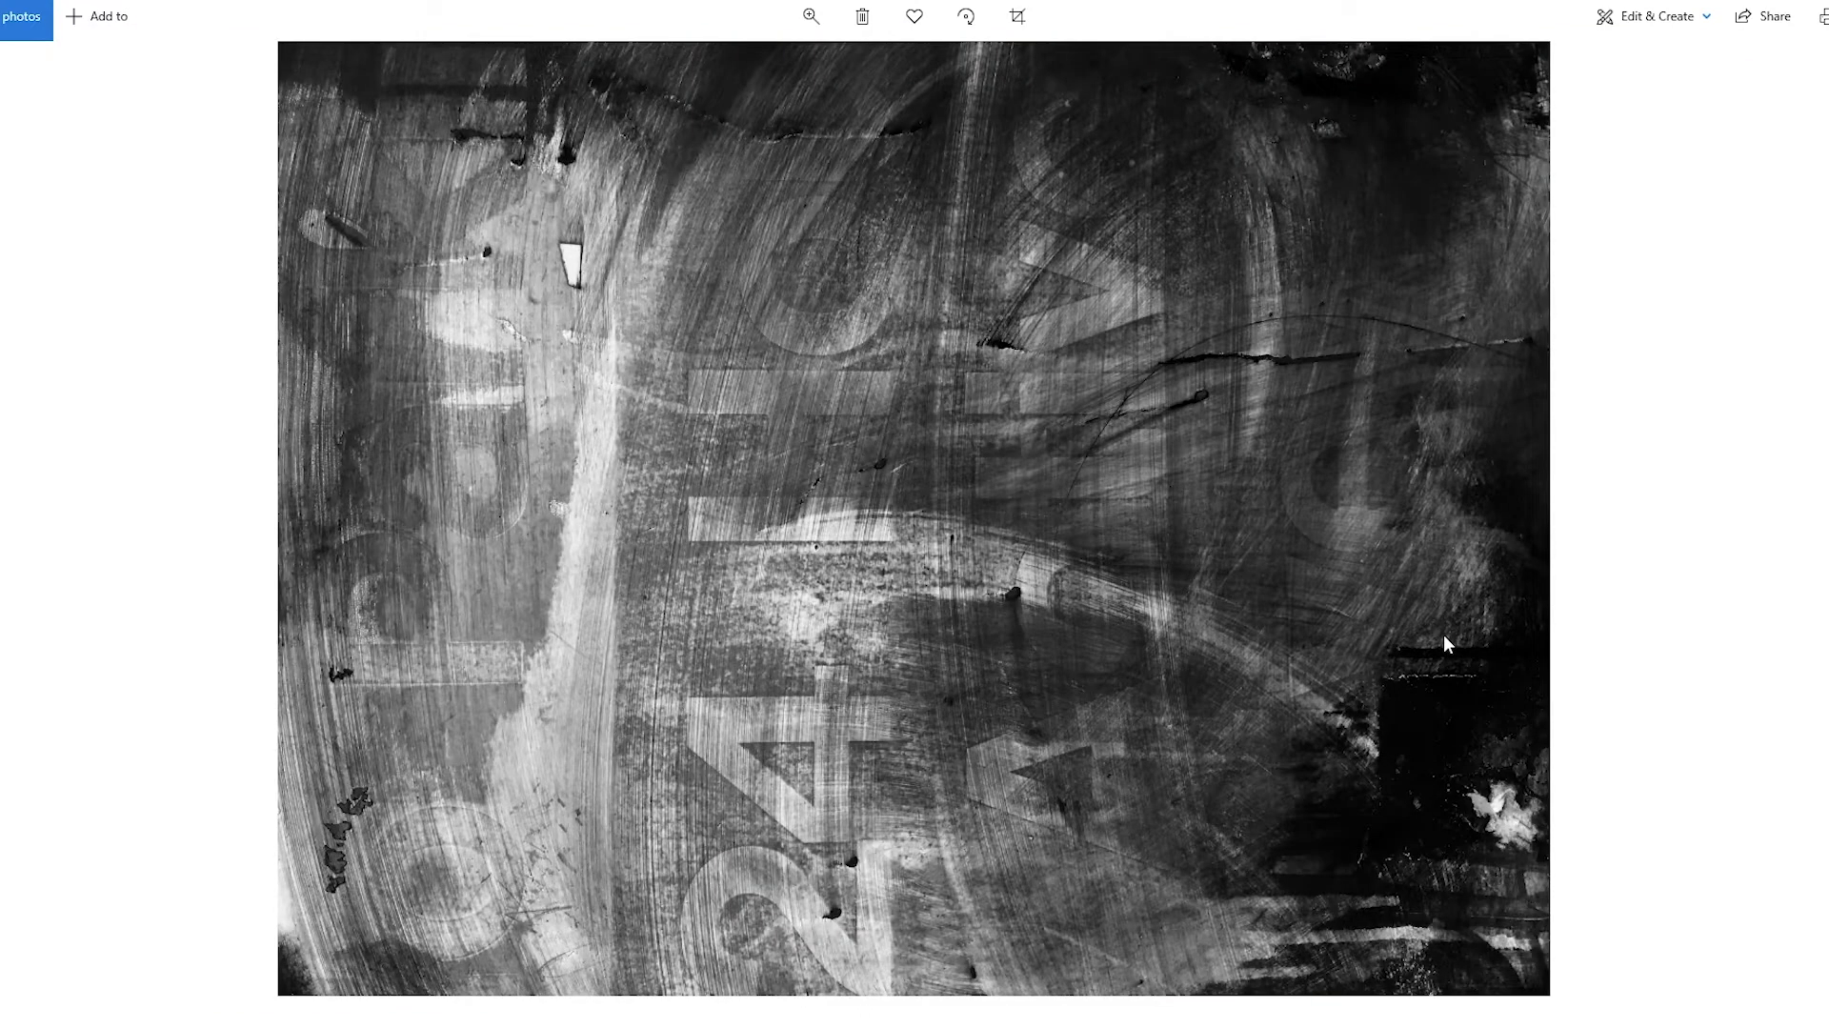
{"action": "key", "text": "Right"}
{"action": "key", "text": "Right"}
{"action": "key", "text": "Right"}
{"action": "key", "text": "Right"}
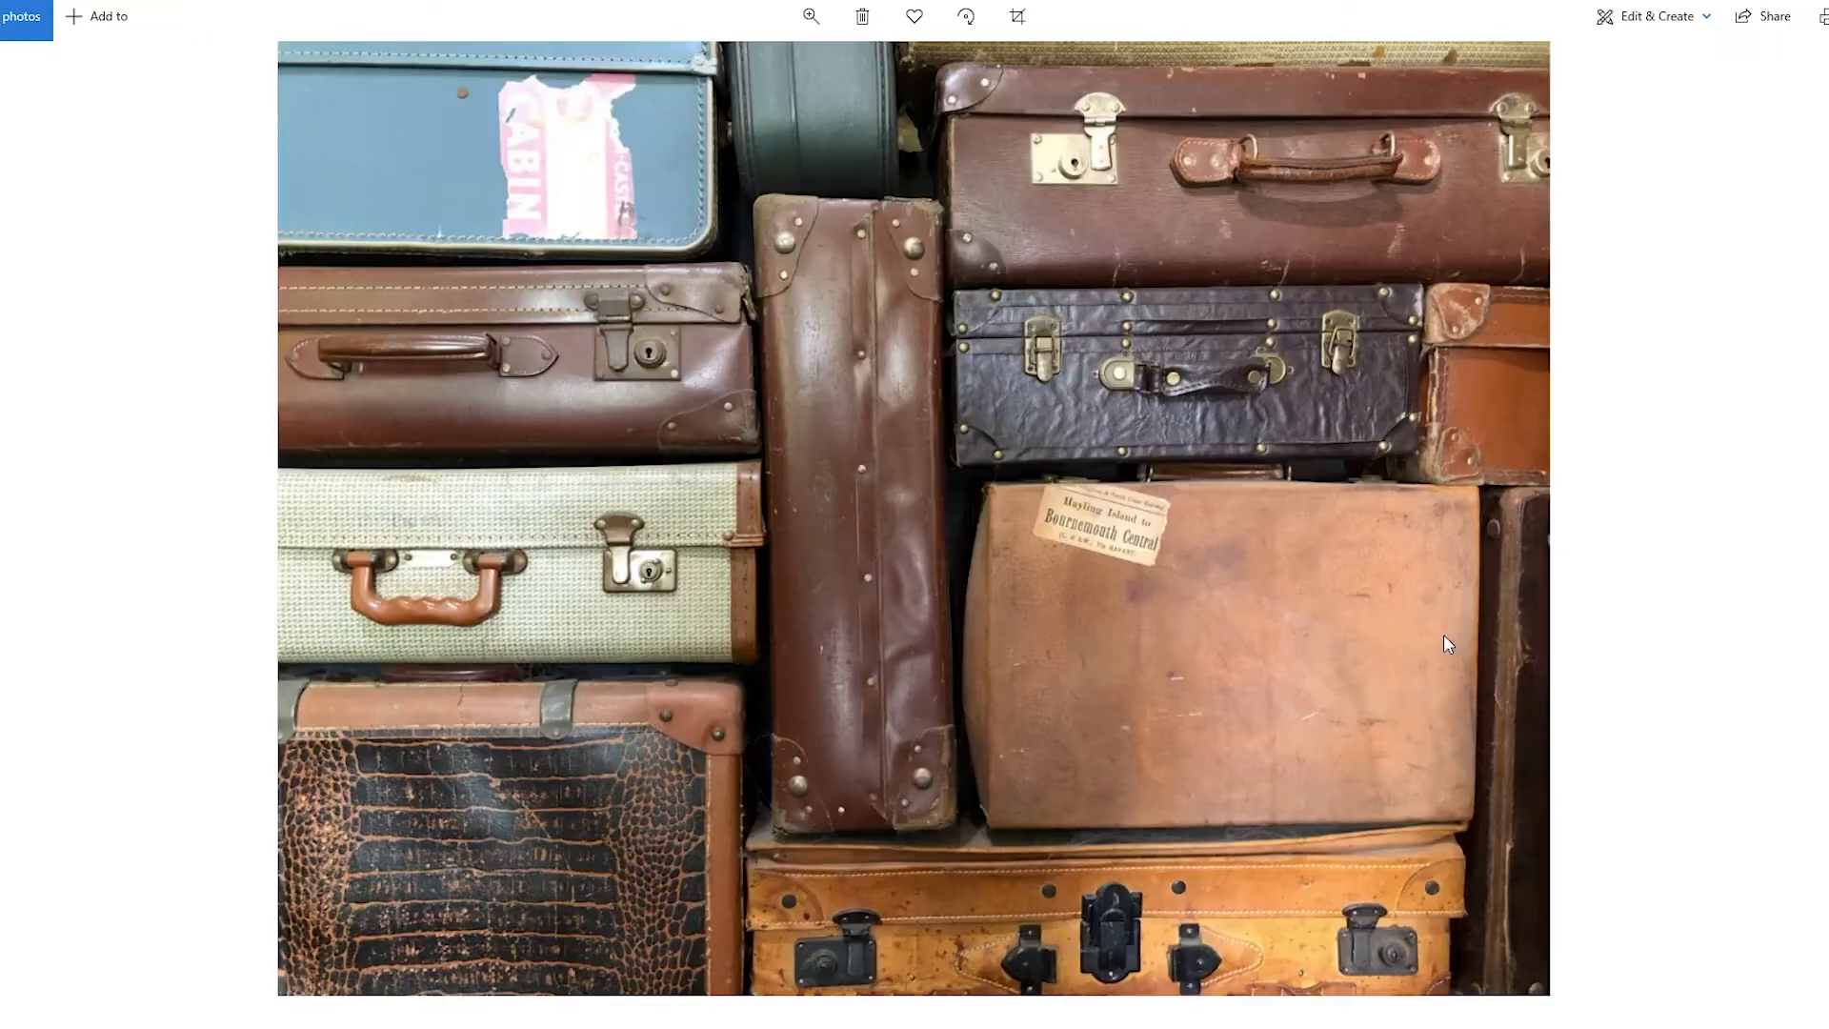
{"action": "key", "text": "Right"}
{"action": "key", "text": "Right"}
{"action": "key", "text": "Right"}
{"action": "key", "text": "Right"}
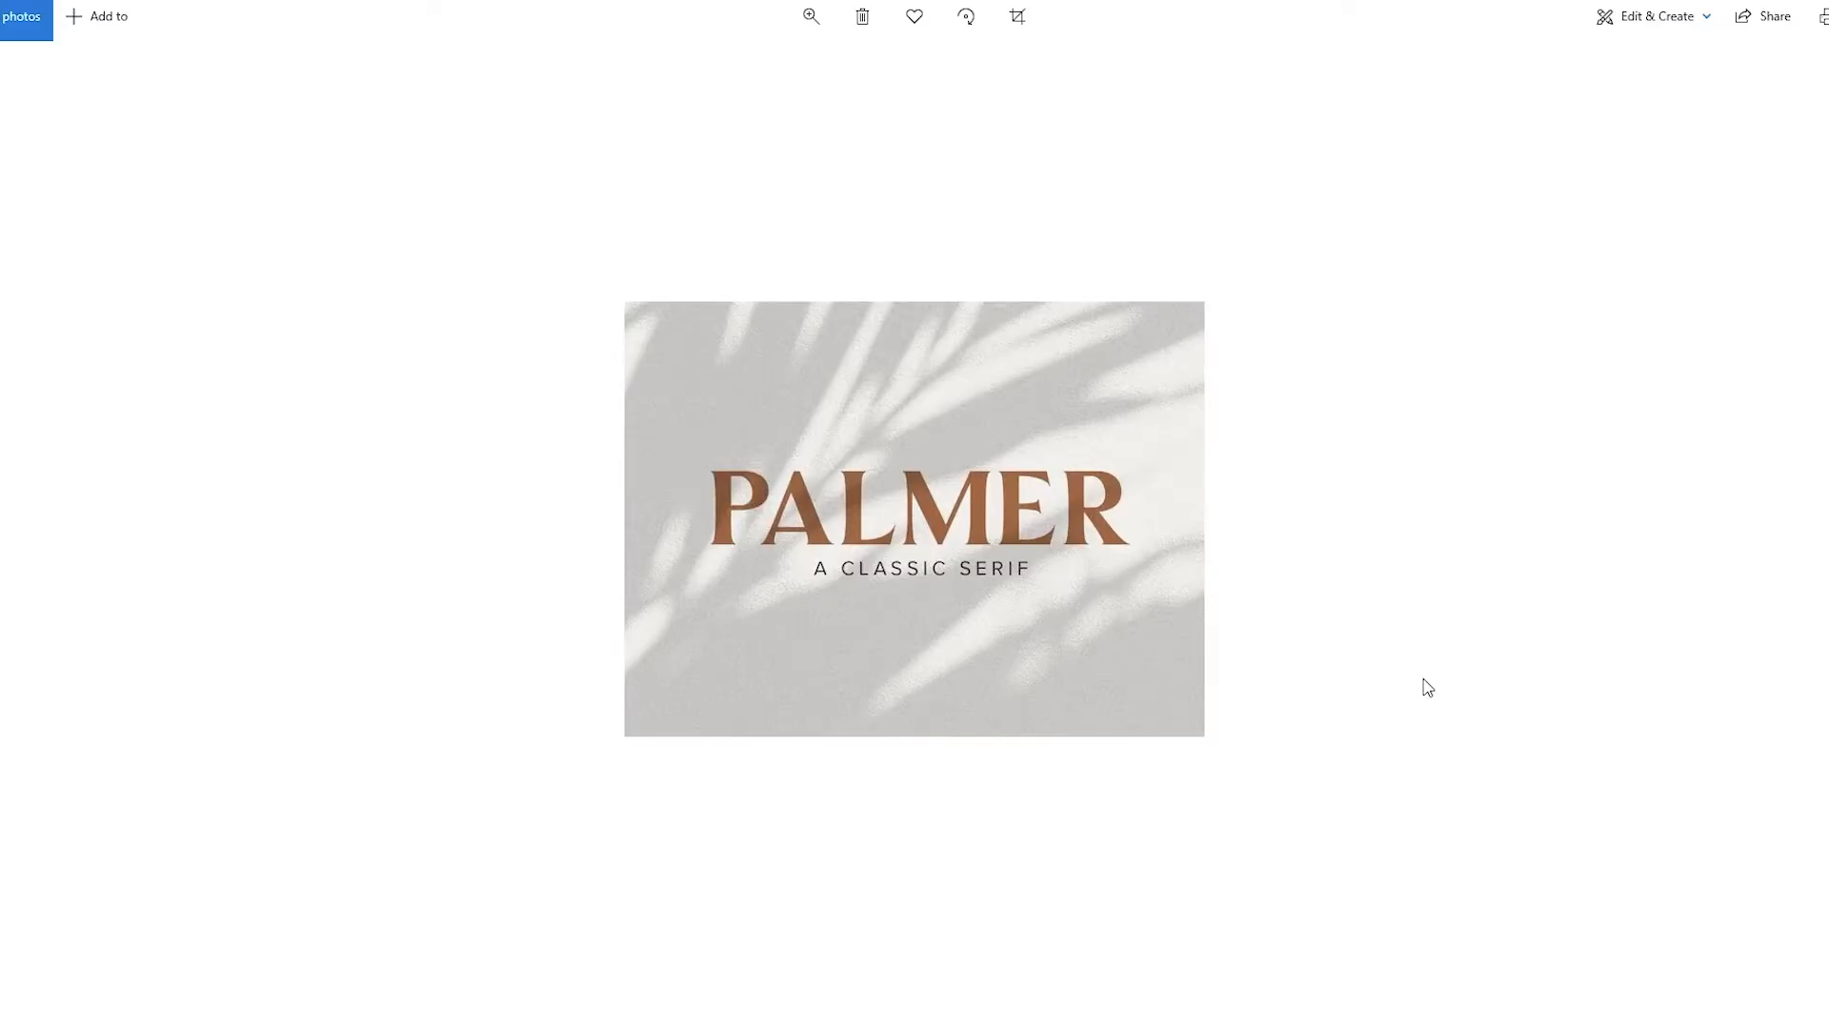
Examine the typeface samples and poster lettering in the Typography_Lettering folder, and return to the 02_Images folder
{"action": "key", "text": "Right"}
{"action": "key", "text": "Right"}
{"action": "key", "text": "Right"}
{"action": "key", "text": "Right"}
{"action": "key", "text": "Right"}
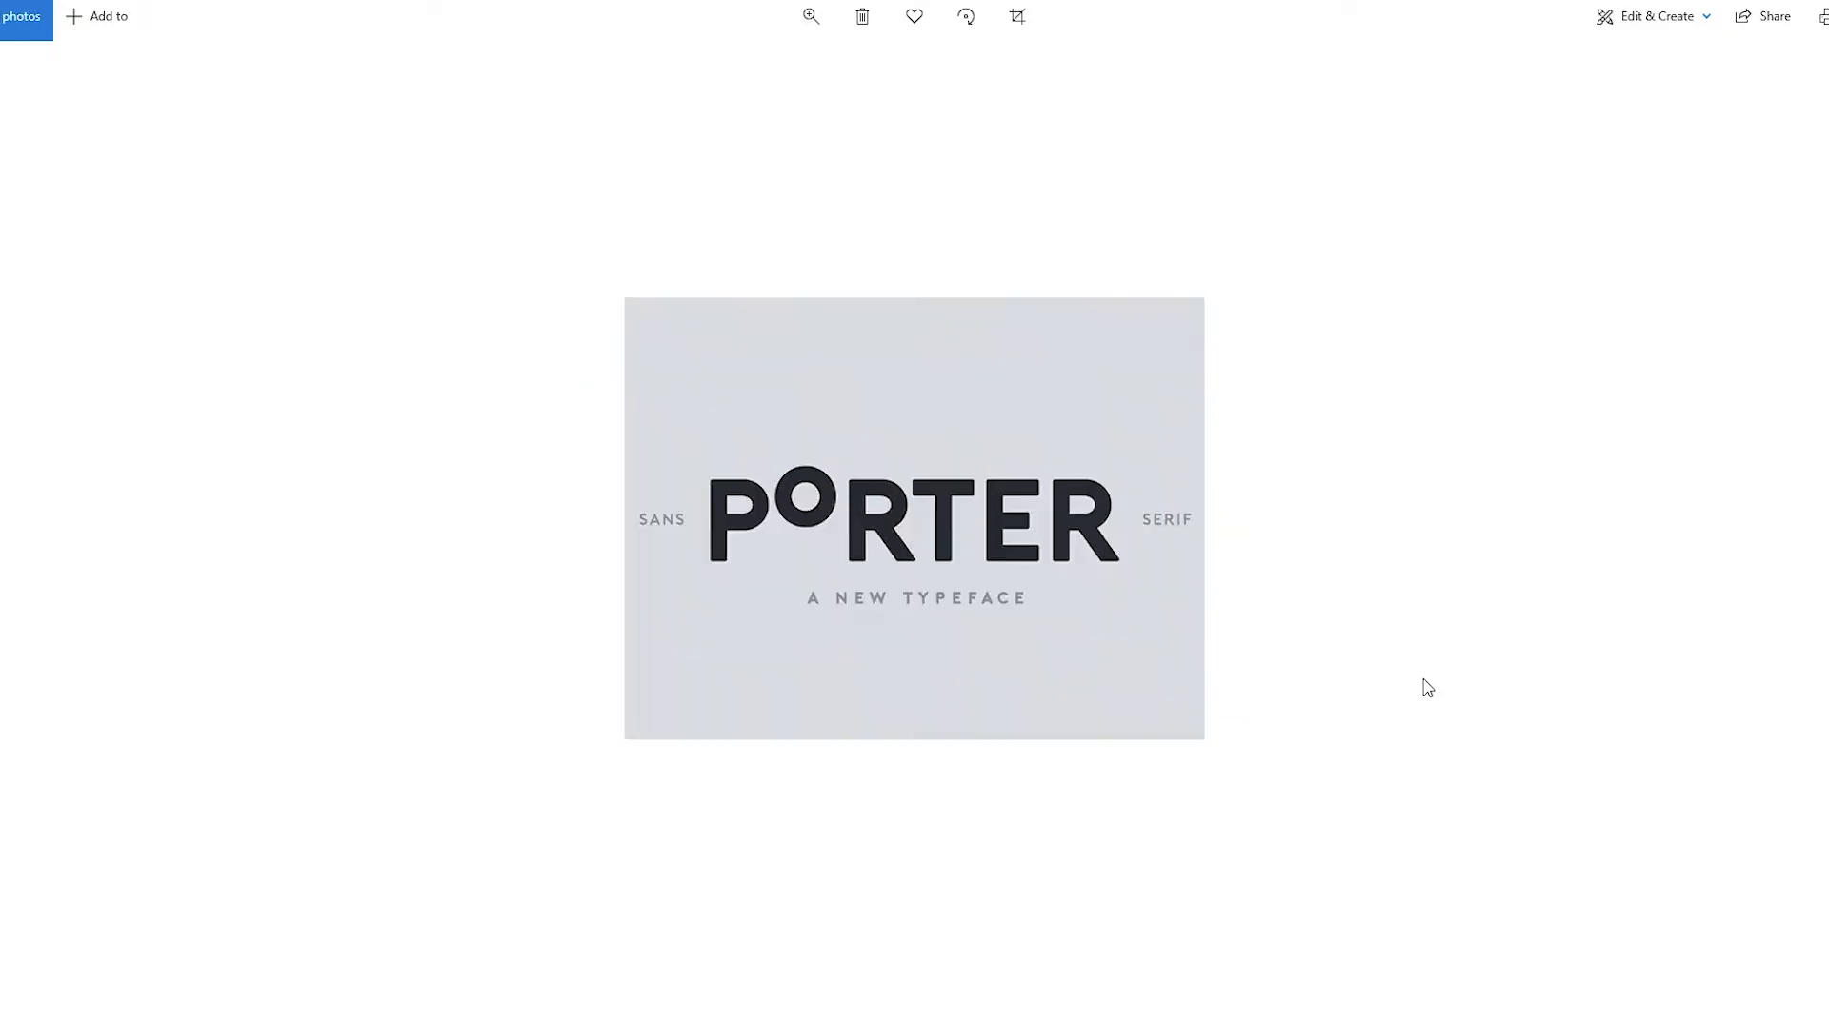
{"action": "key", "text": "Right"}
{"action": "key", "text": "Right"}
{"action": "key", "text": "Right"}
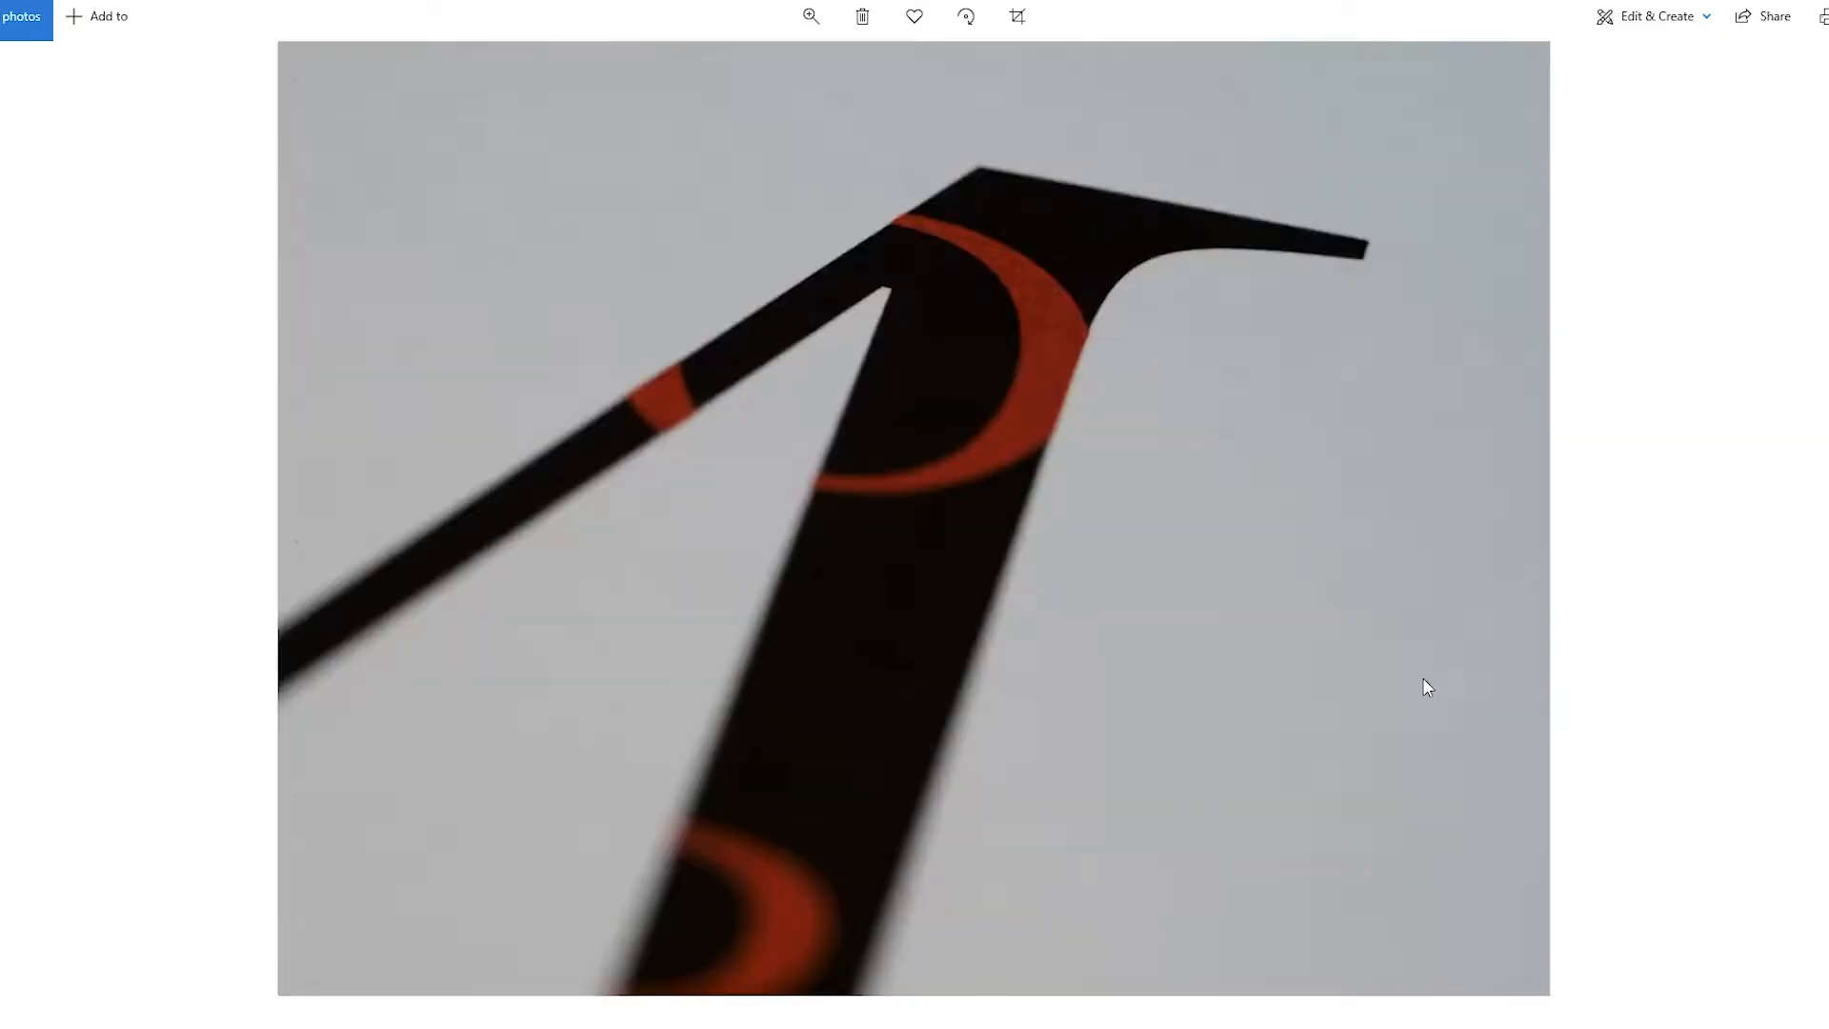
{"action": "key", "text": "Right"}
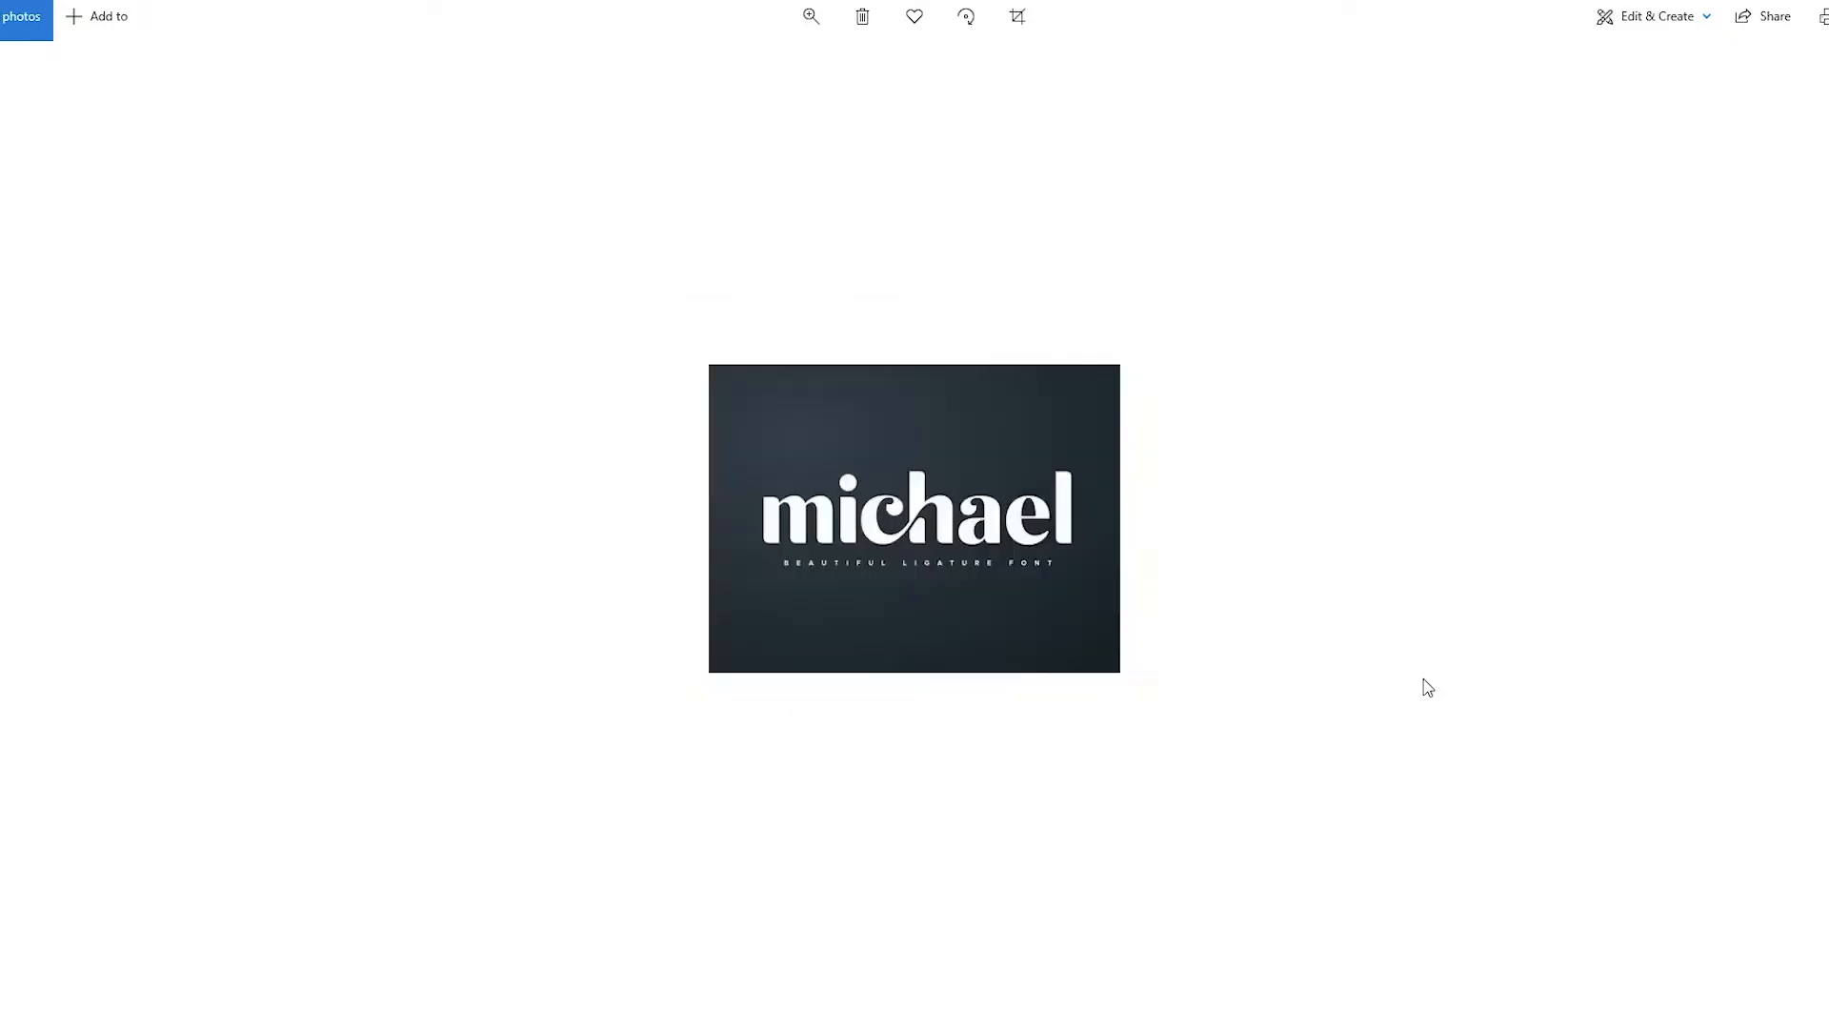
{"action": "key", "text": "Right"}
{"action": "key", "text": "Right"}
{"action": "key", "text": "Right"}
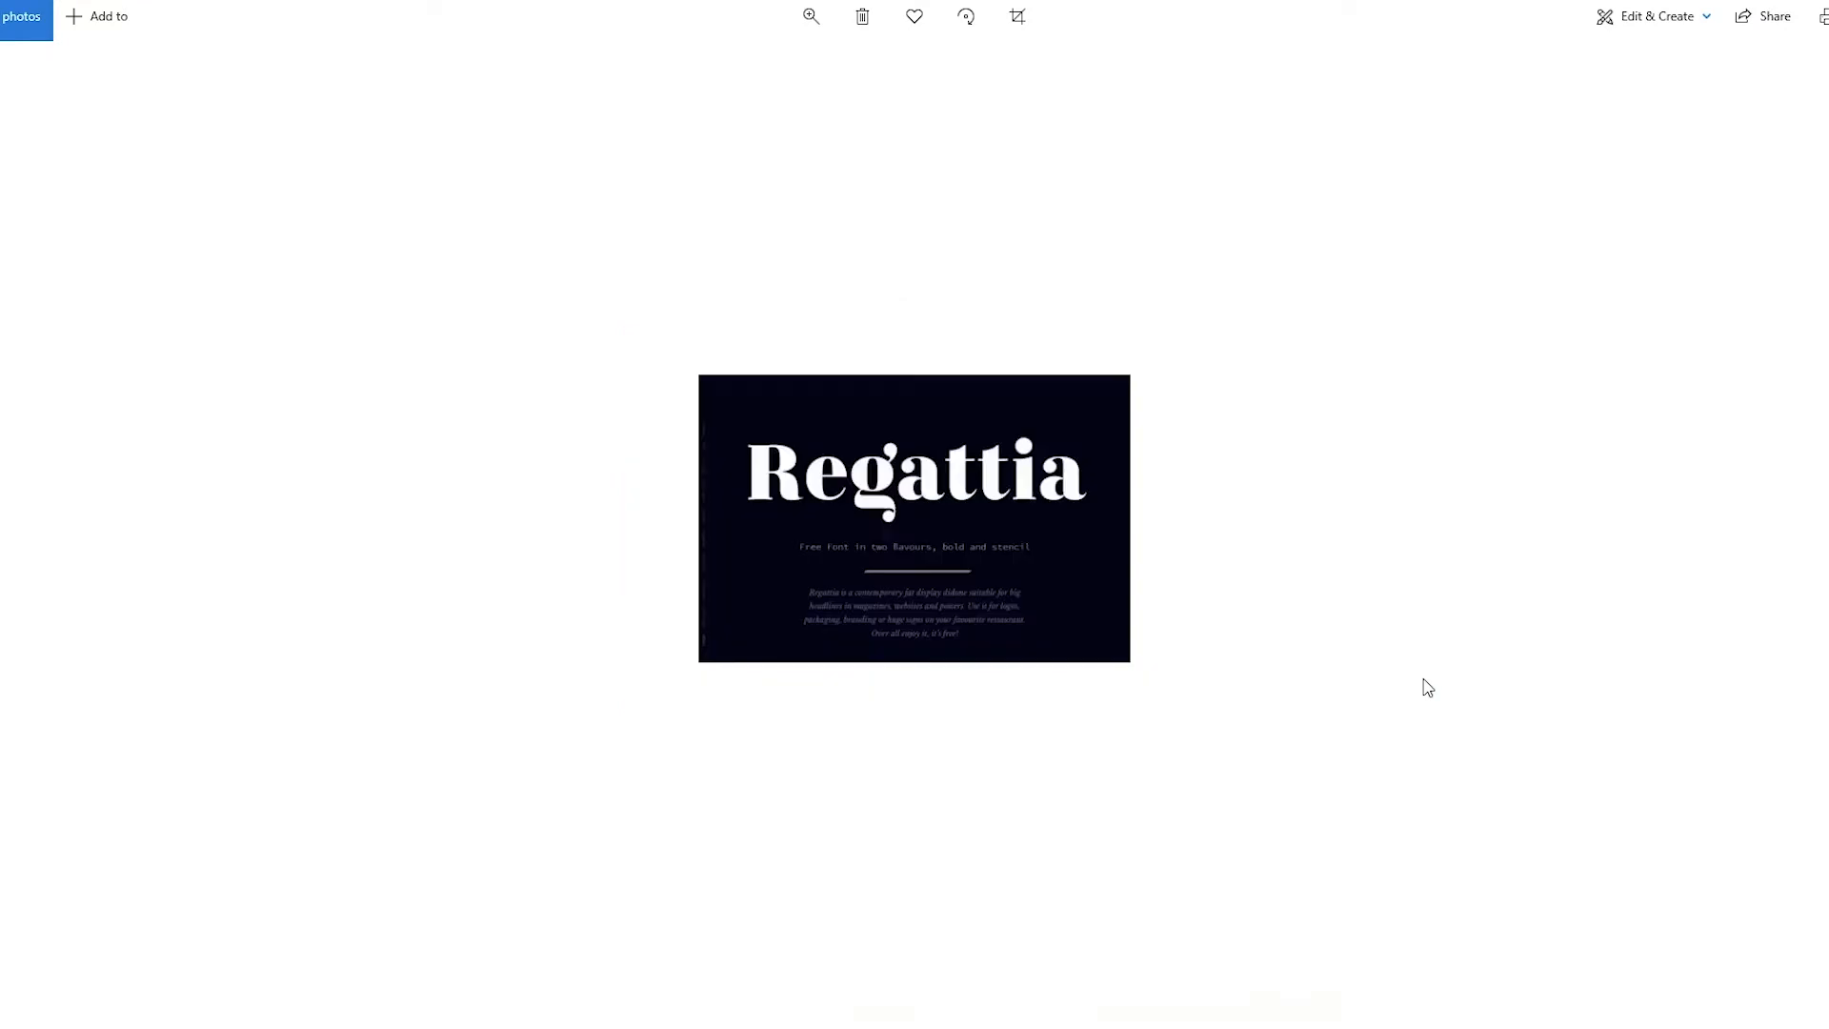
{"action": "key", "text": "Right"}
{"action": "key", "text": "Right"}
{"action": "key", "text": "Right"}
{"action": "key", "text": "Right"}
{"action": "key", "text": "Right"}
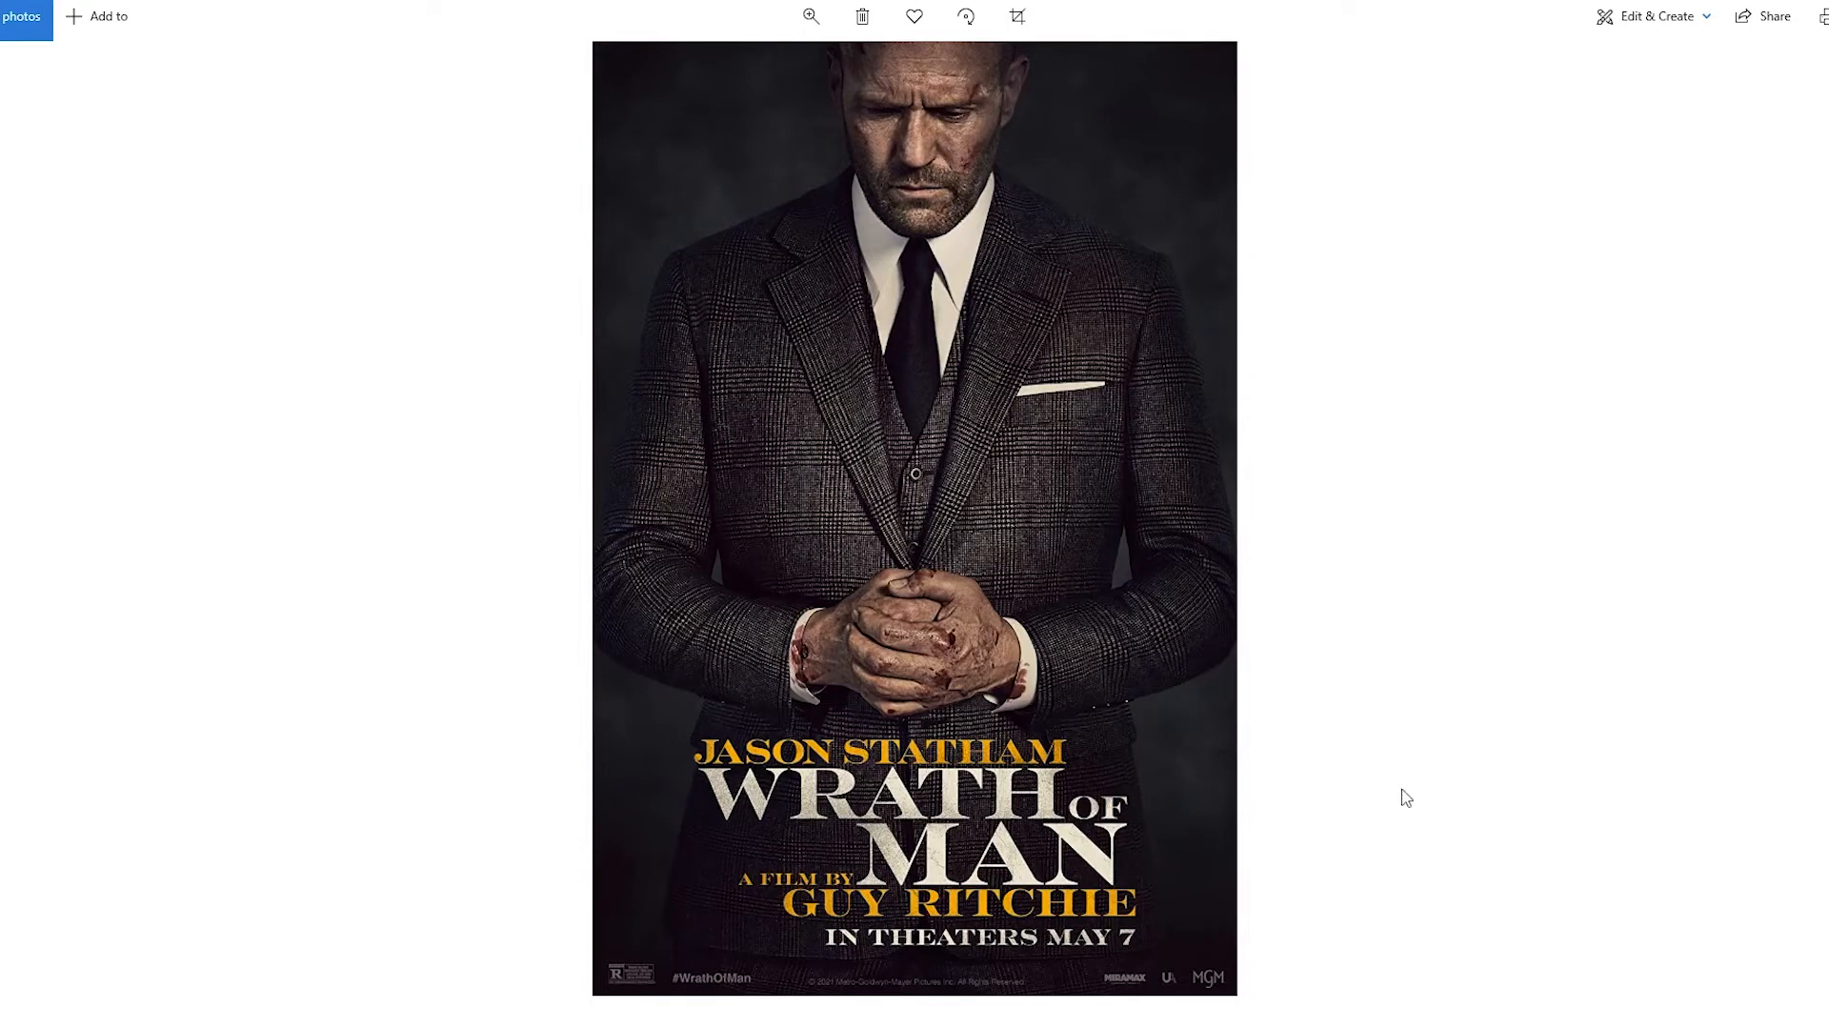
{"action": "key", "text": "Right"}
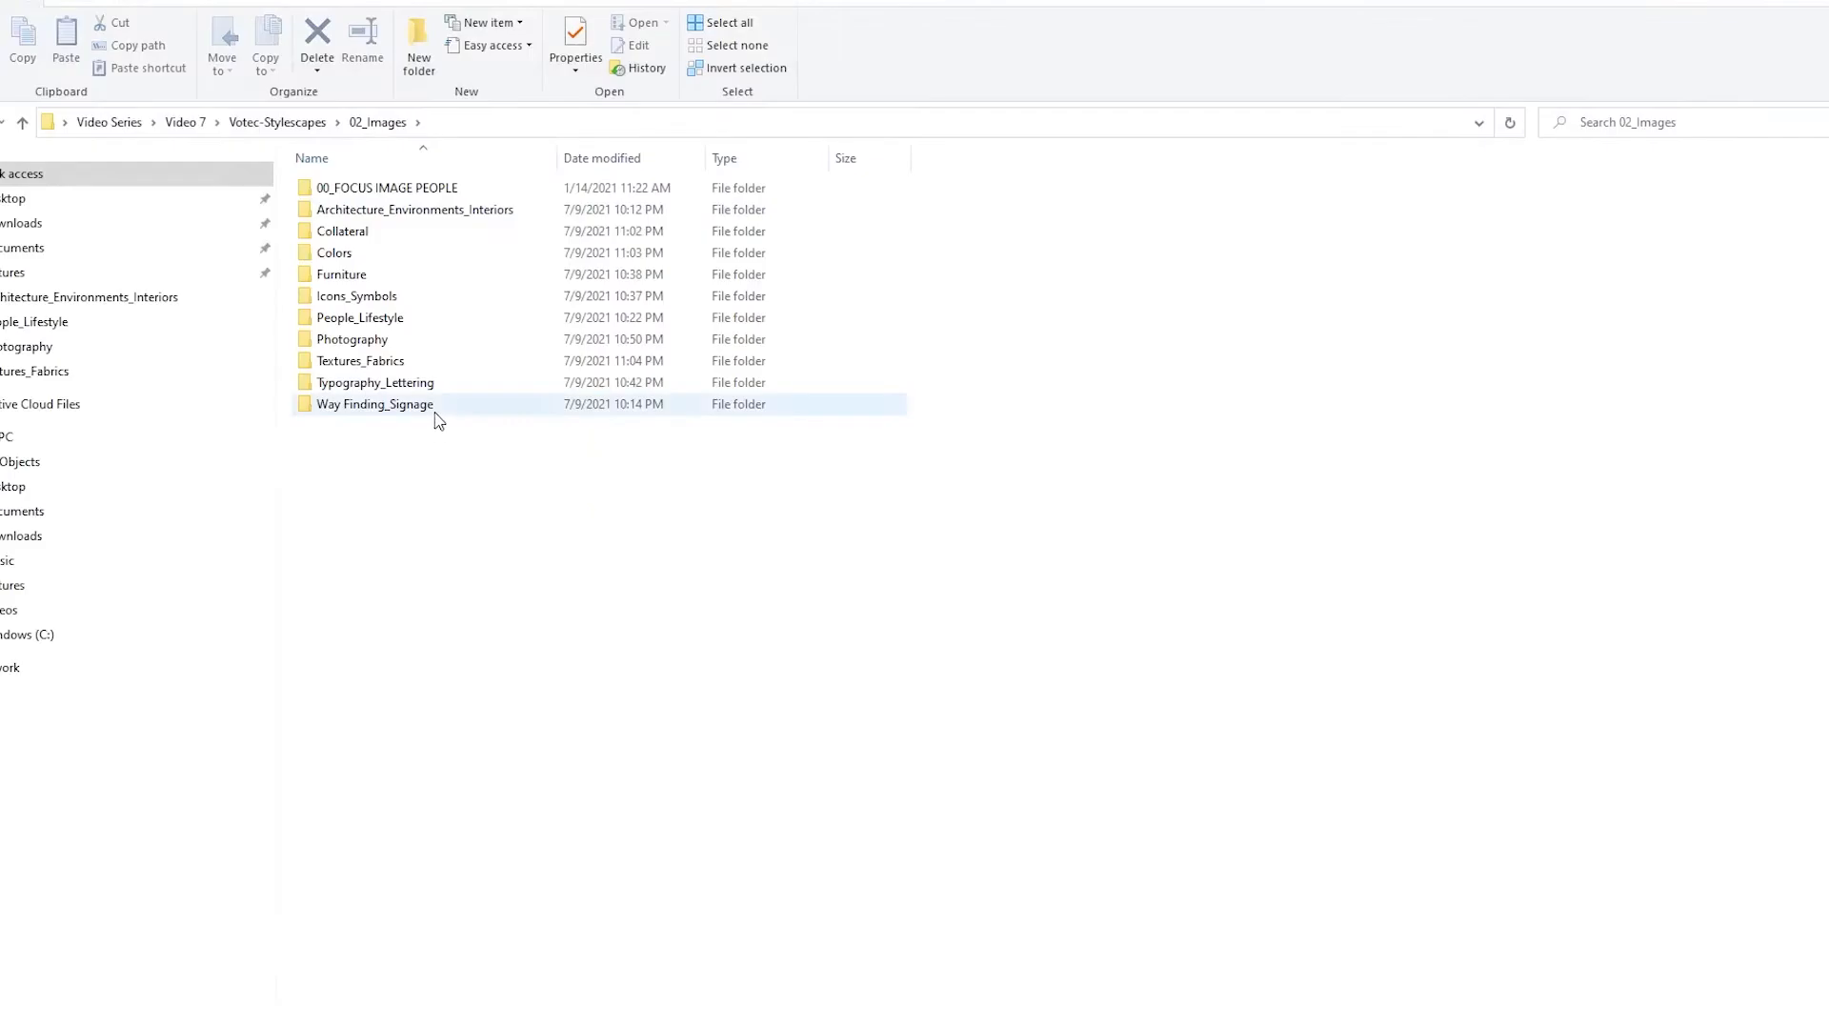
Look through the arrow sign, poster and display images in the Way Finding_Signage folder, and return to the Votec-Stylescapes folder
{"action": "double_click", "coordinate": [438, 413]}
{"action": "double_click", "coordinate": [377, 271]}
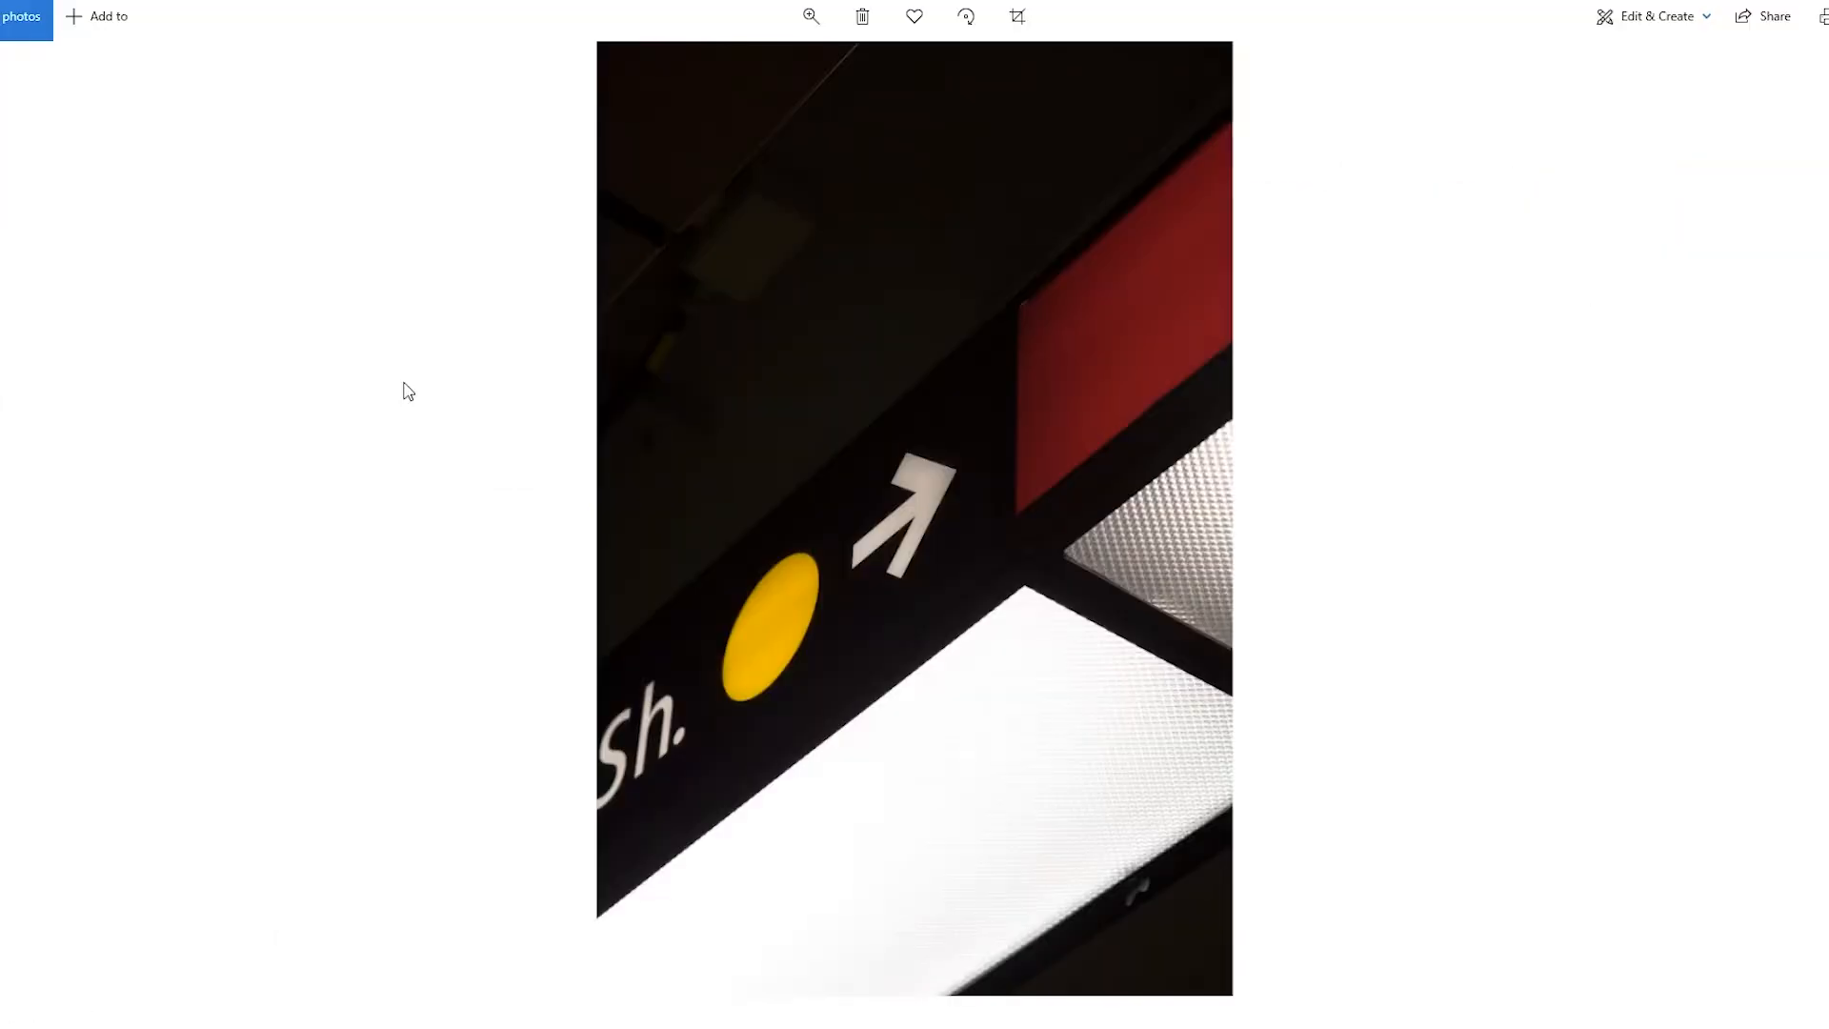
{"action": "key", "text": "Right"}
{"action": "key", "text": "Right"}
{"action": "key", "text": "Right"}
{"action": "key", "text": "Right"}
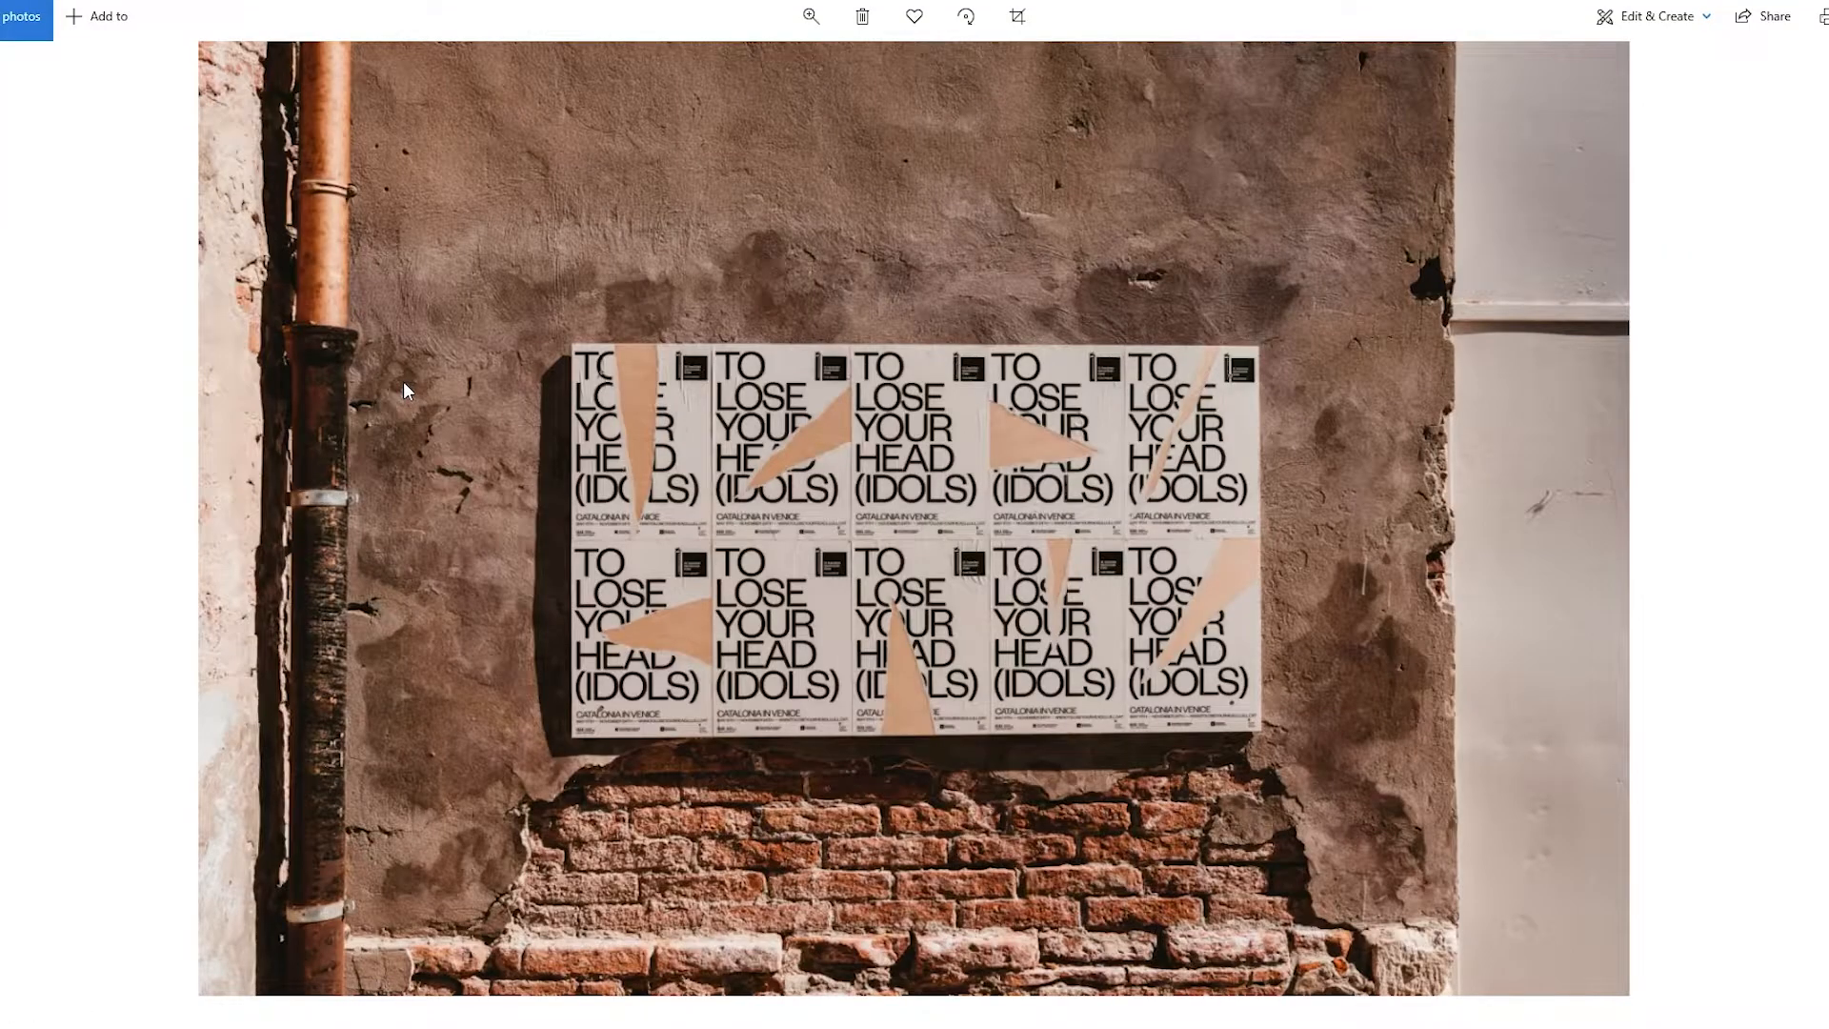
{"action": "key", "text": "Right"}
{"action": "key", "text": "Right"}
{"action": "key", "text": "Right"}
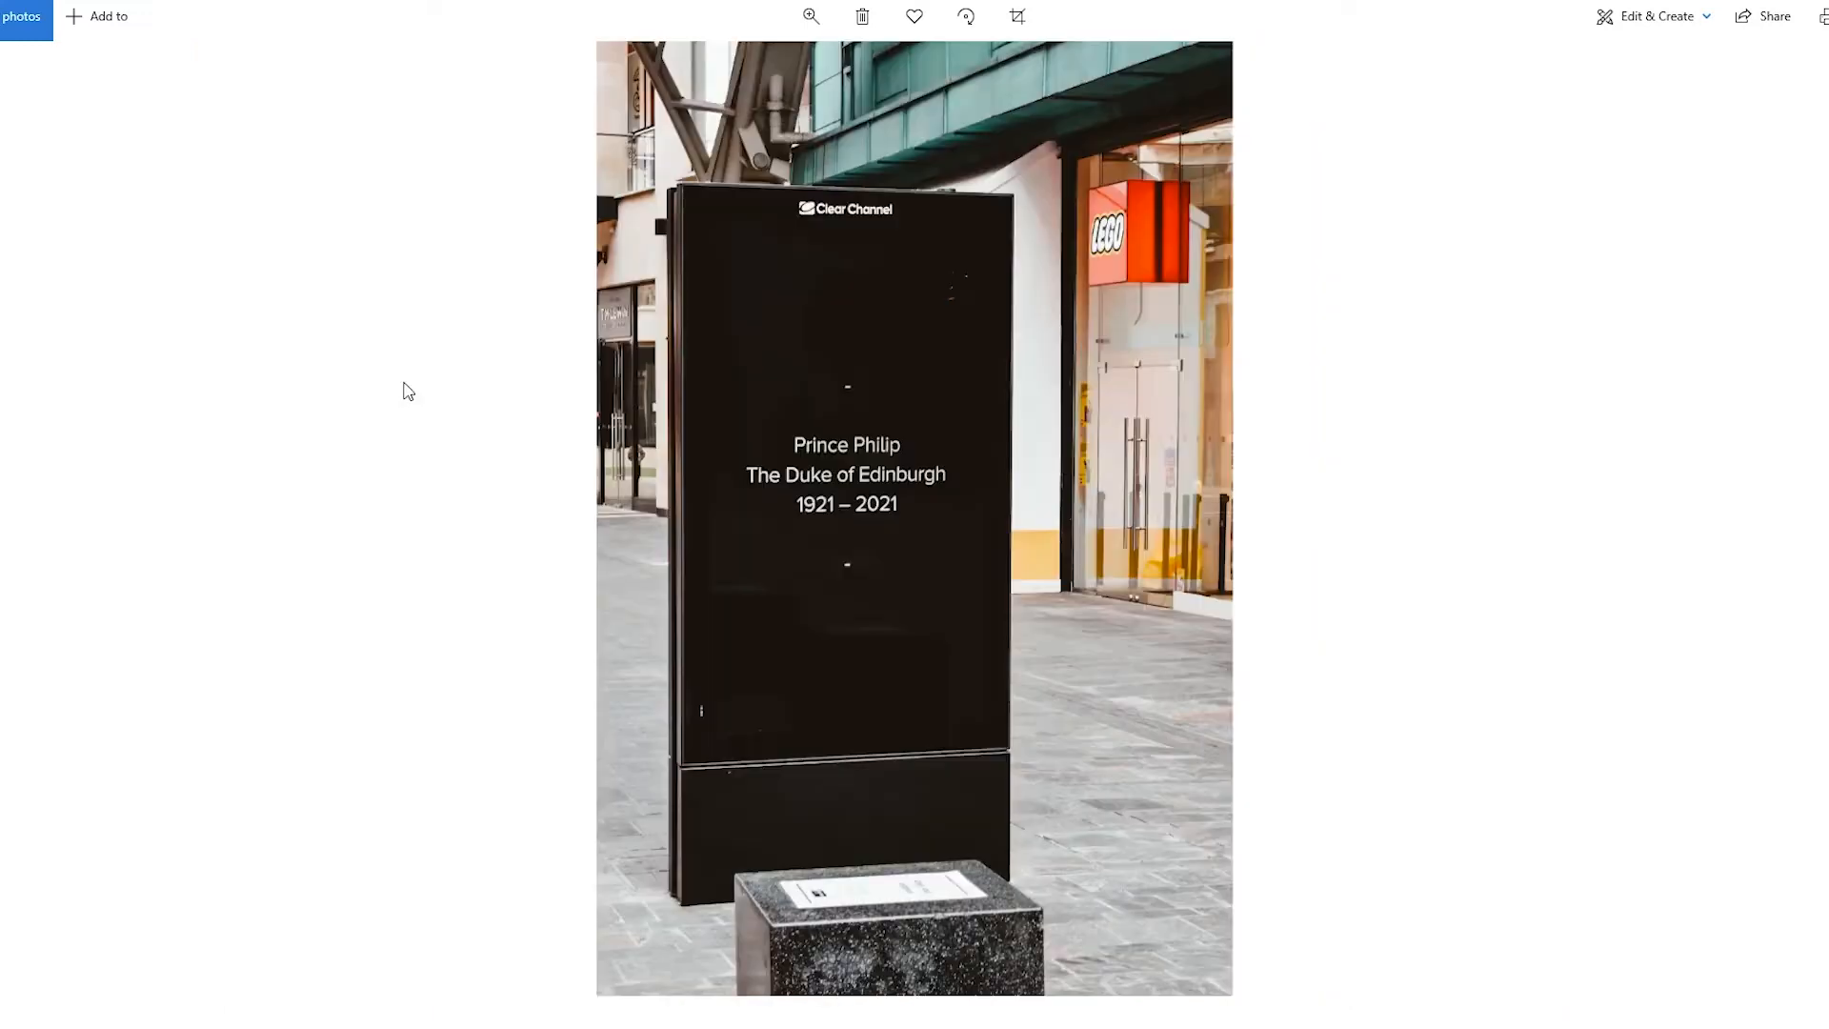
{"action": "key", "text": "Right"}
{"action": "key", "text": "Right"}
{"action": "key", "text": "Right"}
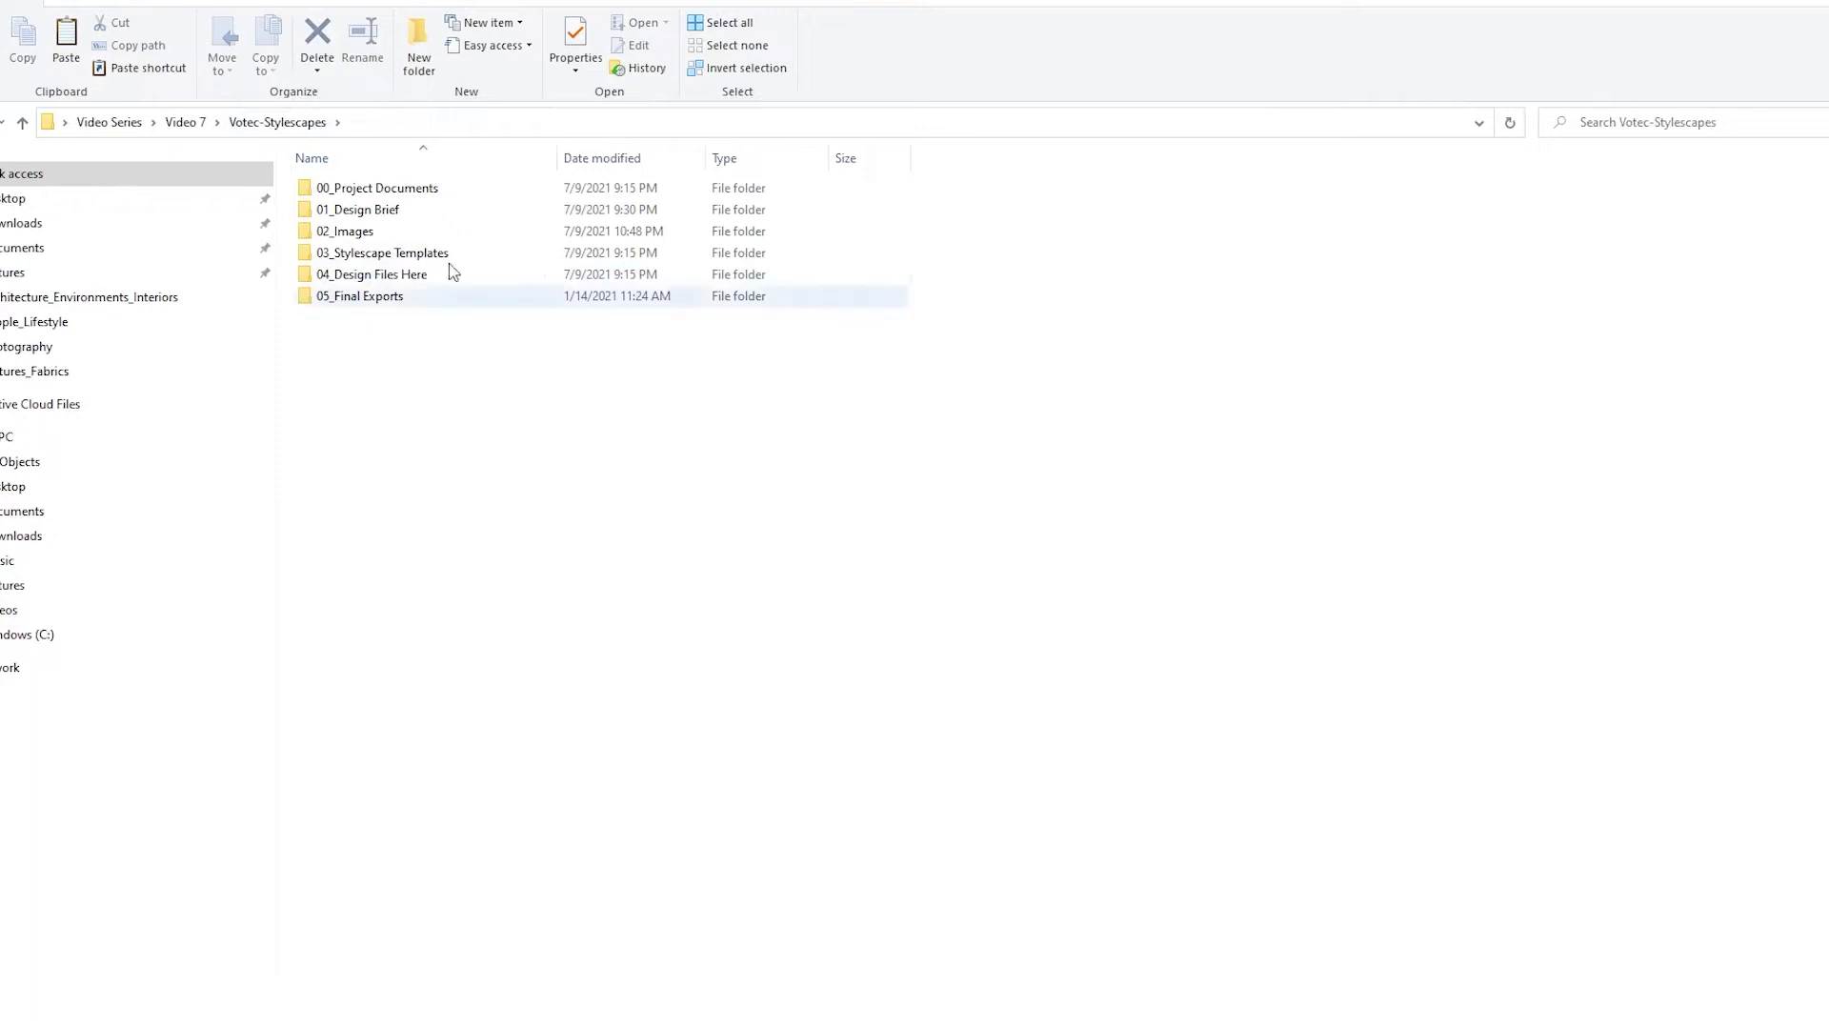
Open the Design Files folder inside 04_Design Files Here and select the Votec Stylescape Illustrator file
{"action": "double_click", "coordinate": [424, 284]}
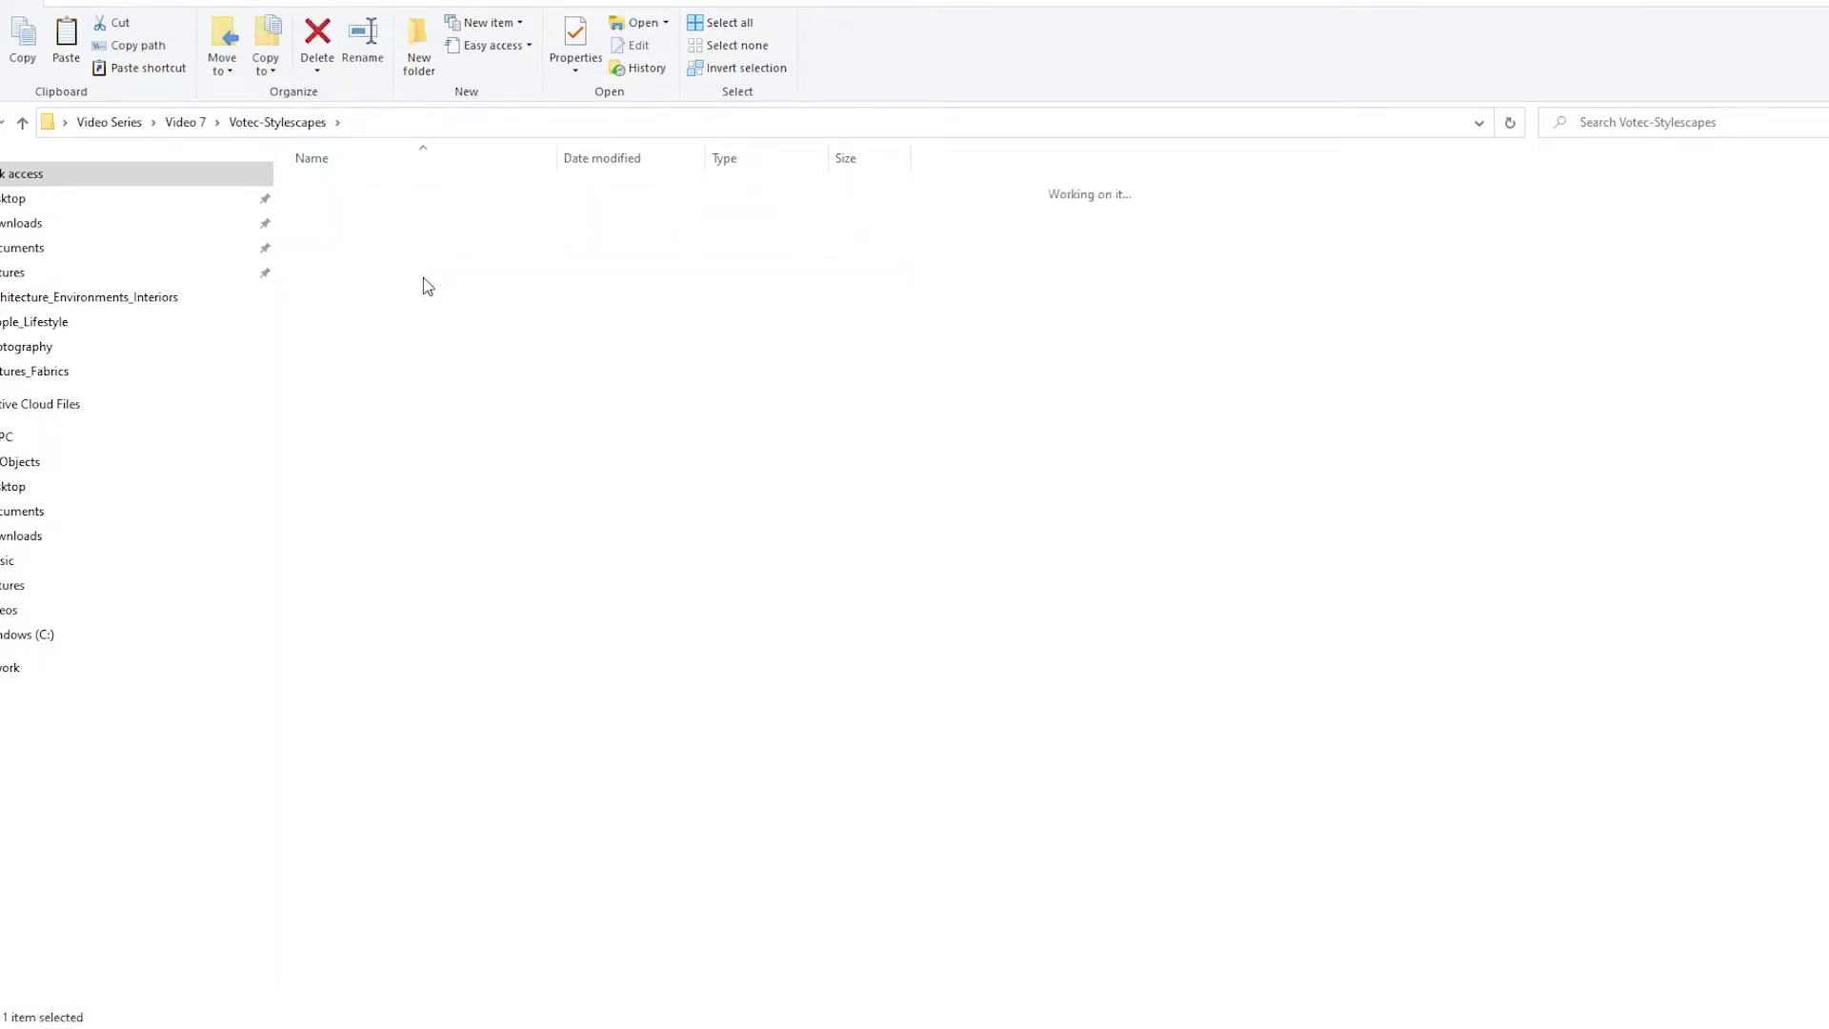
{"action": "double_click", "coordinate": [380, 187]}
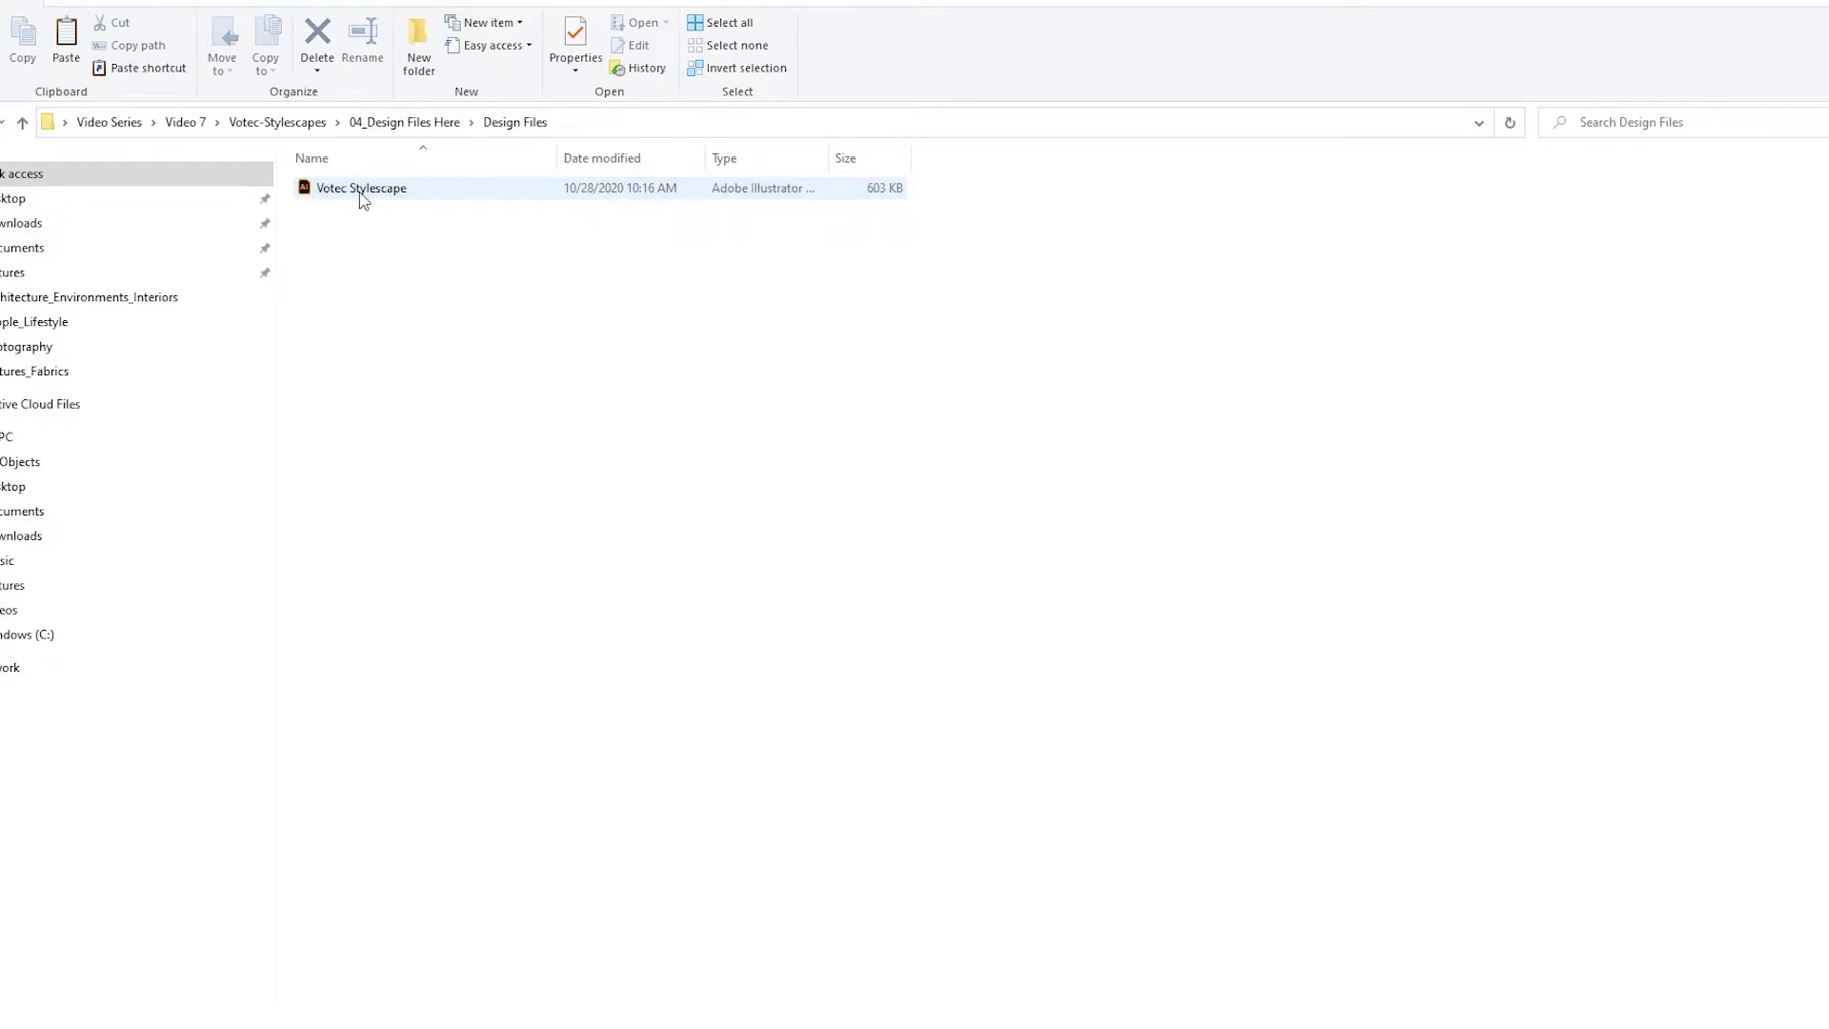
{"action": "left_click", "coordinate": [546, 188]}
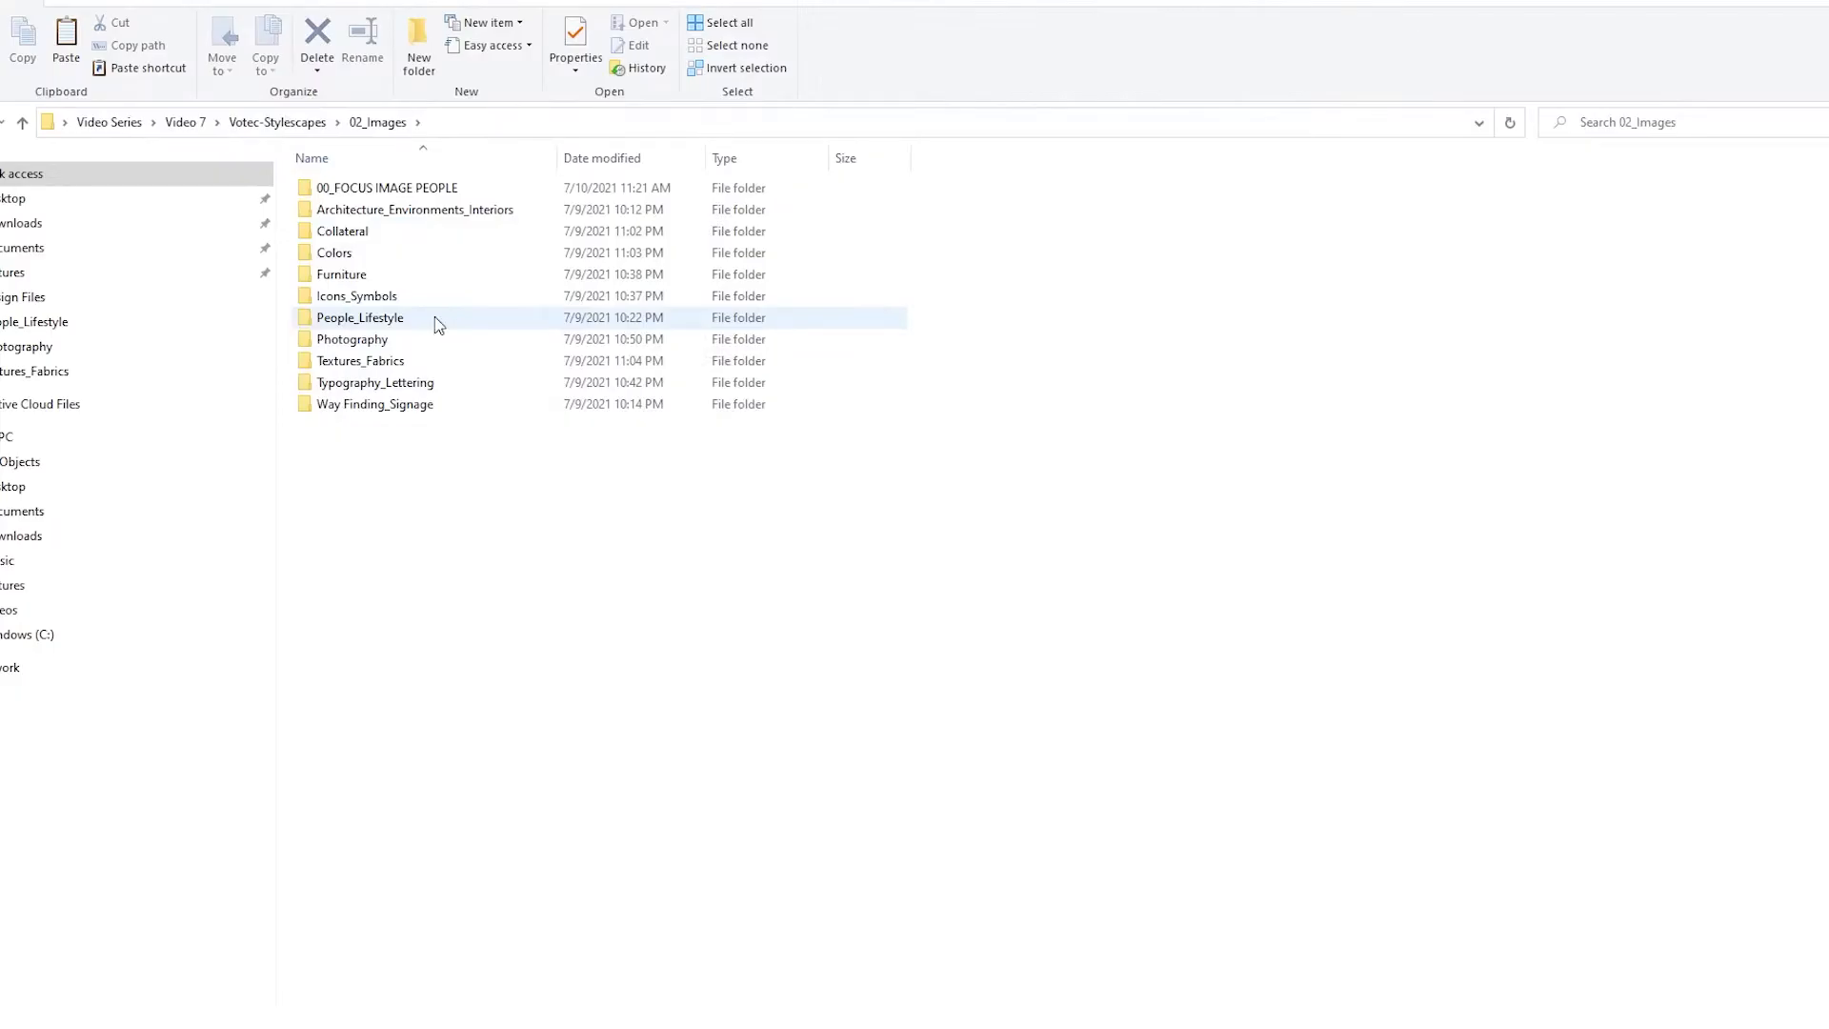
Open the leather-jacket portrait stored in the 00_FOCUS IMAGE PEOPLE folder
{"action": "double_click", "coordinate": [434, 318]}
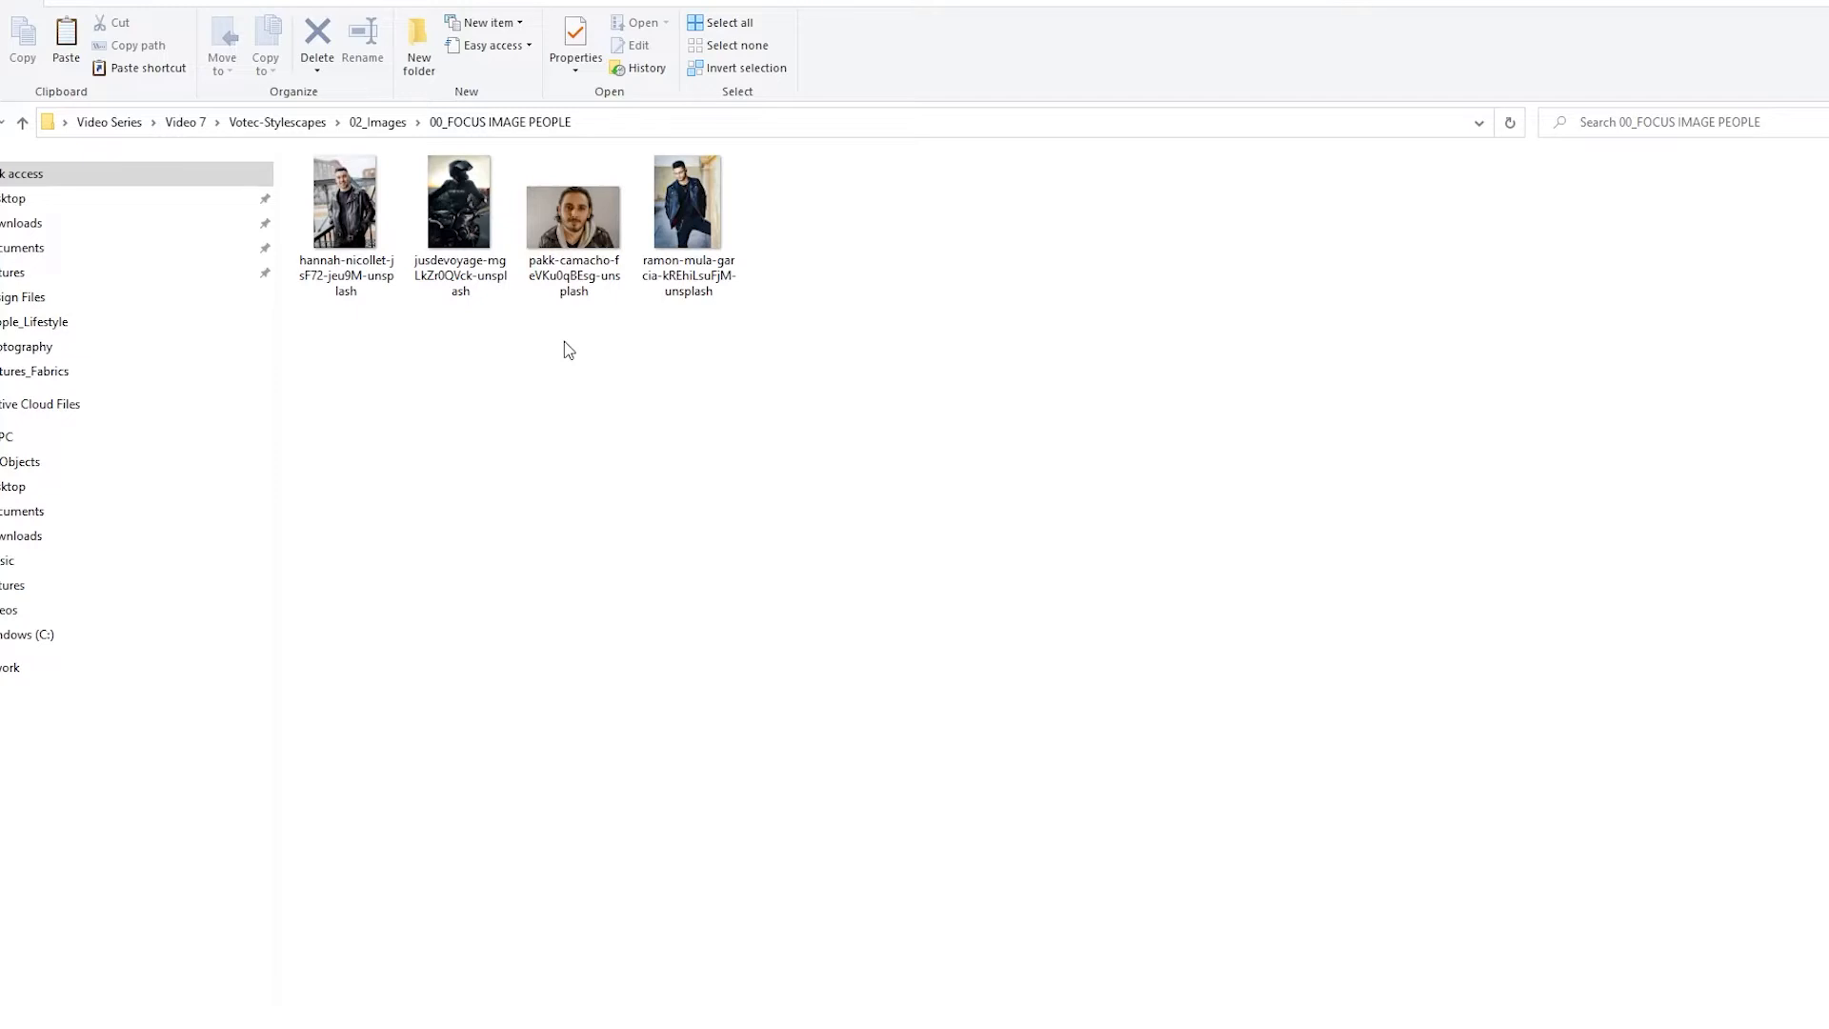
{"action": "key", "text": "alt+Left"}
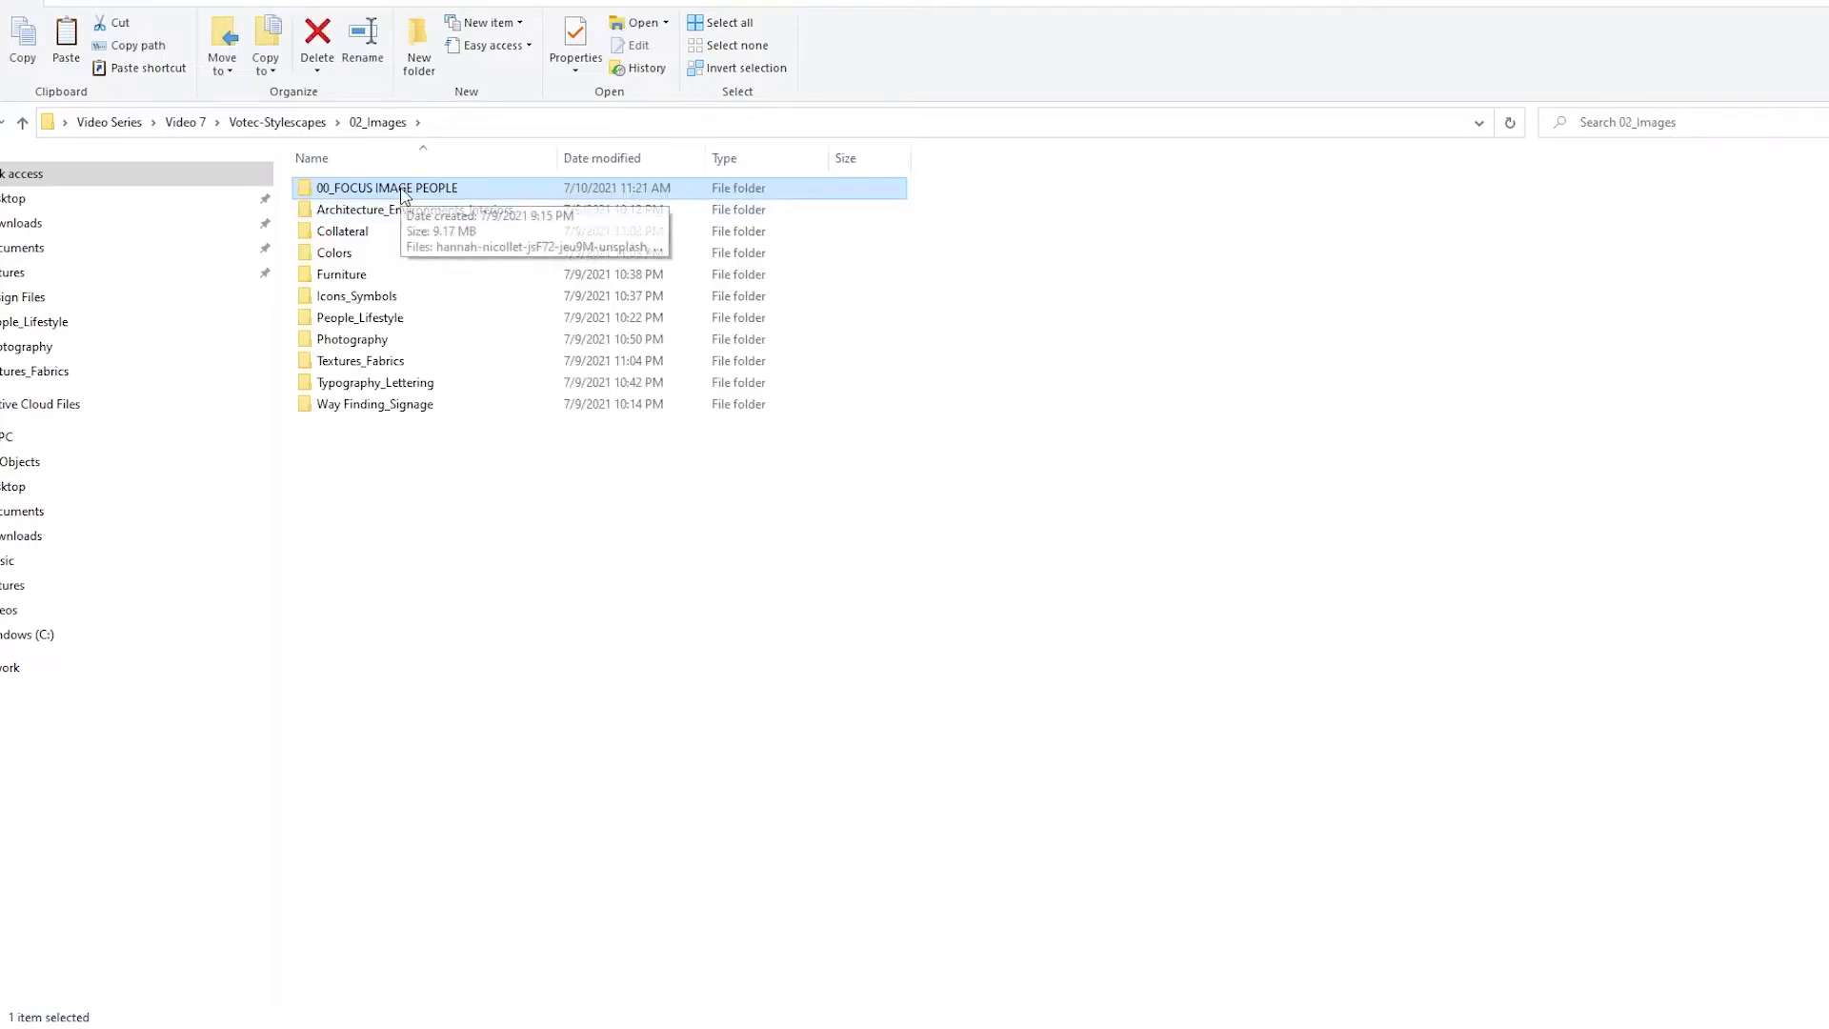
{"action": "double_click", "coordinate": [401, 190]}
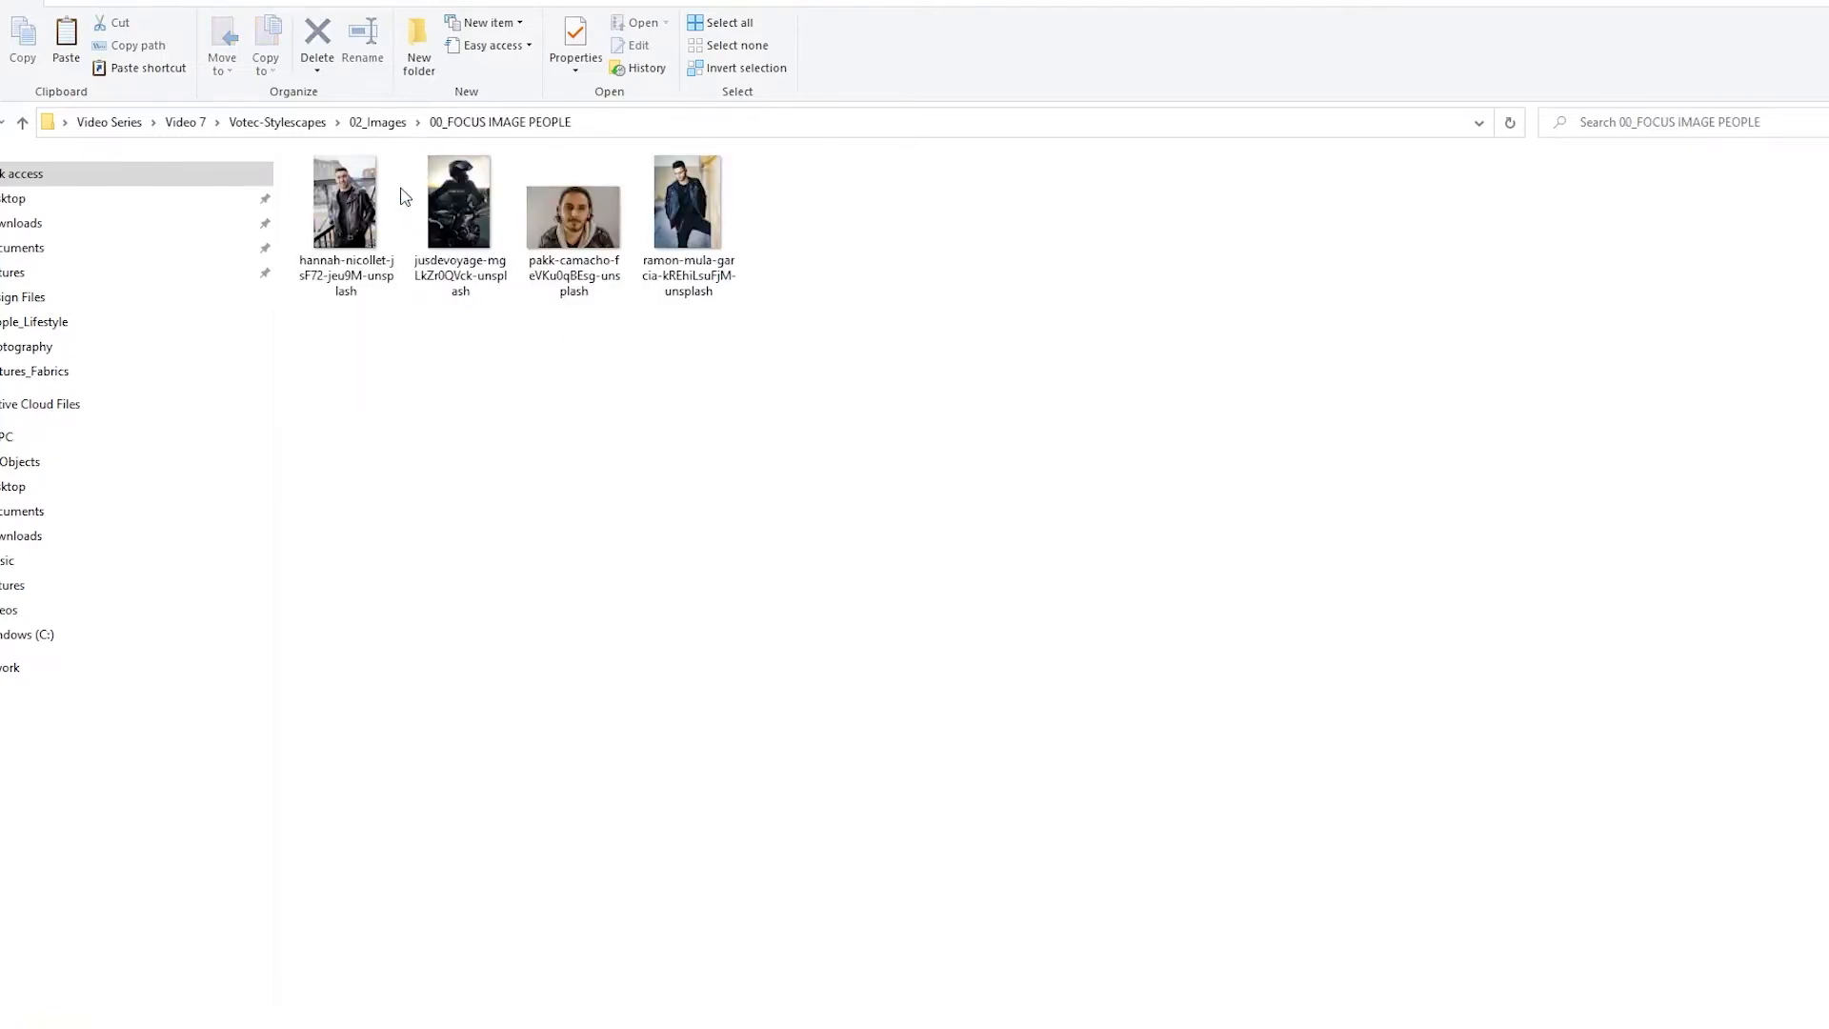
{"action": "double_click", "coordinate": [345, 206]}
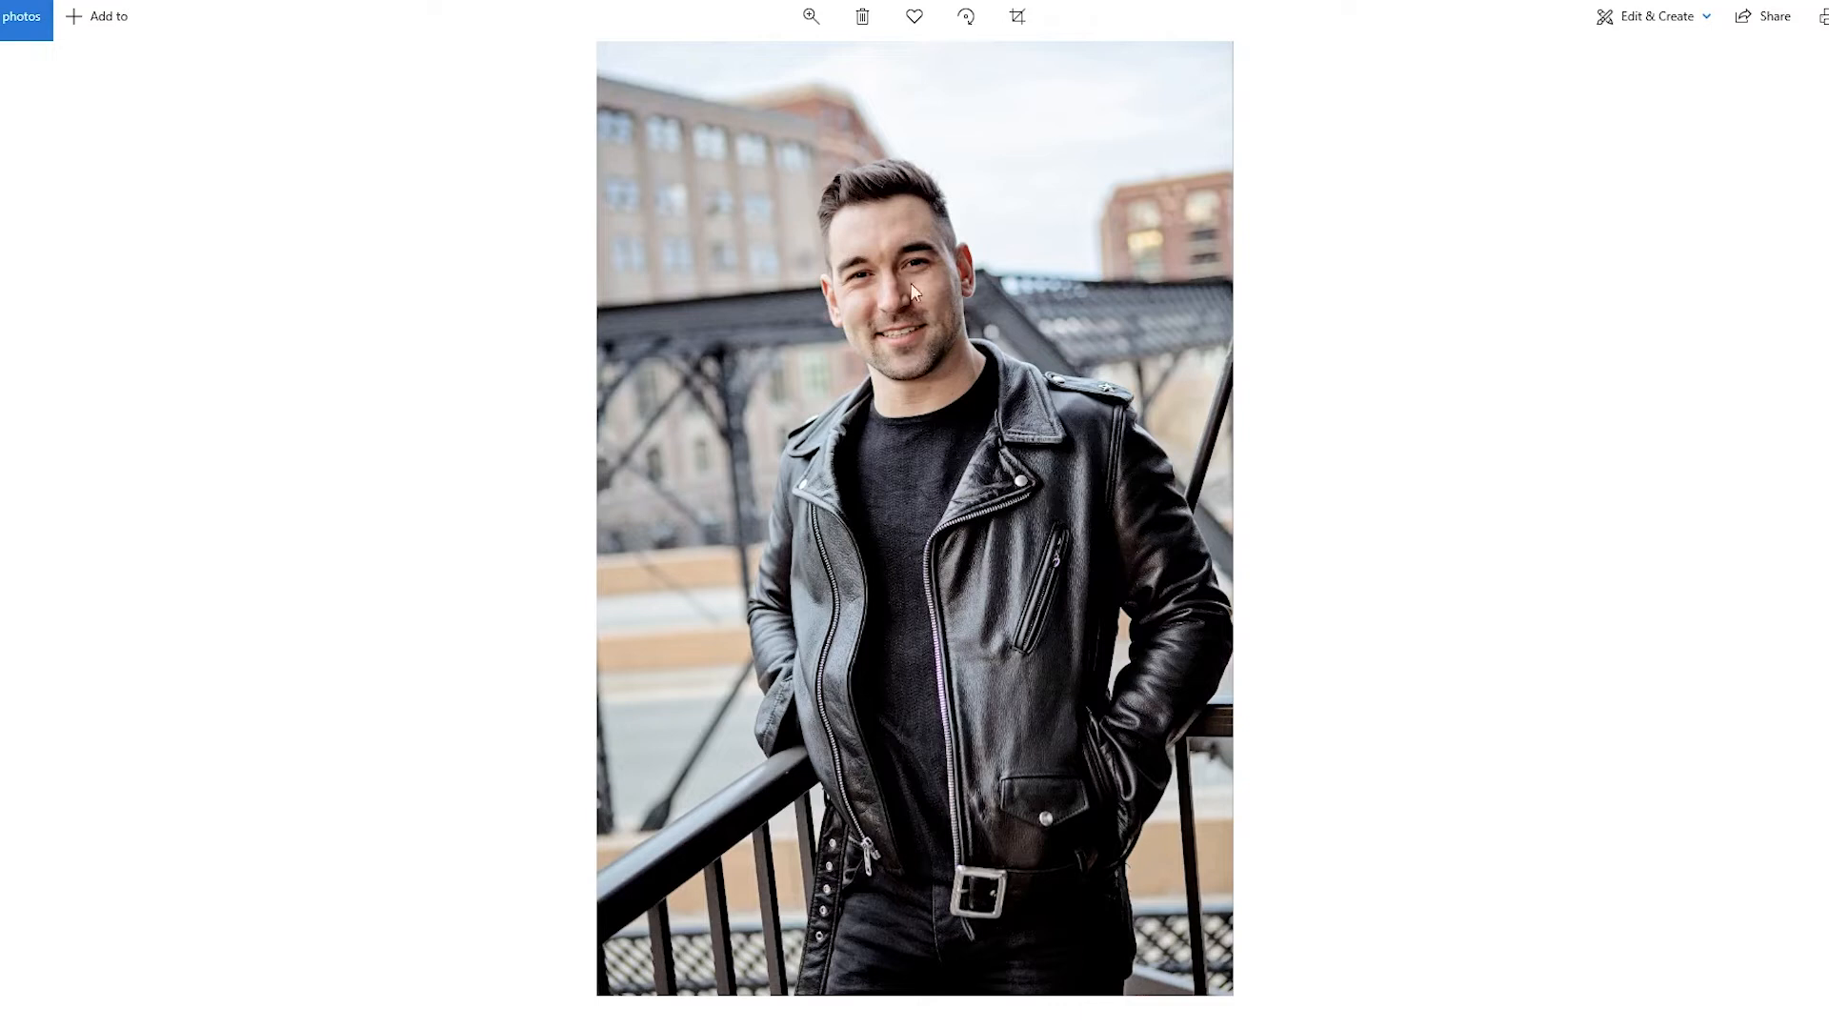
Zoom into the portrait to examine the jacket's leather, zippers and the edges around the man
{"action": "left_click", "coordinate": [810, 16]}
{"action": "left_click", "coordinate": [777, 74]}
{"action": "left_click_drag", "start_coordinate": [773, 80], "coordinate": [735, 78]}
{"action": "left_click_drag", "start_coordinate": [560, 396], "coordinate": [636, 266]}
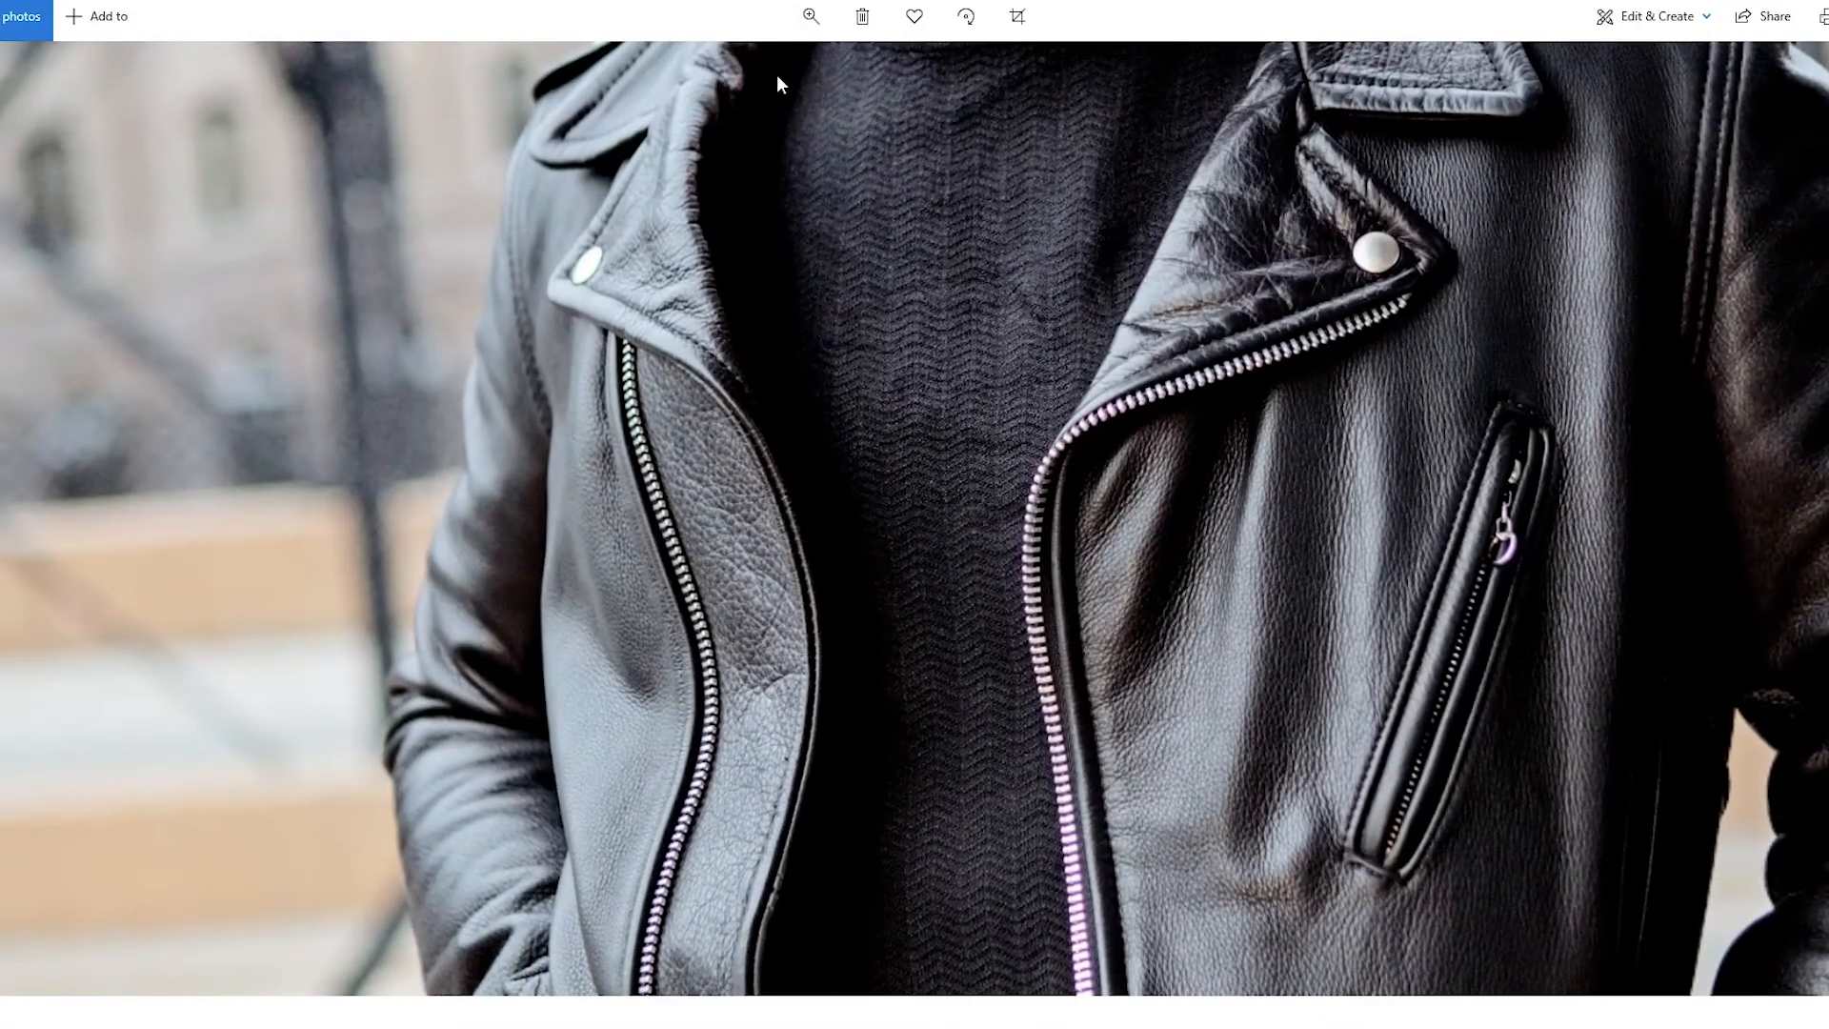
{"action": "left_click", "coordinate": [810, 16]}
{"action": "left_click_drag", "start_coordinate": [735, 70], "coordinate": [714, 76]}
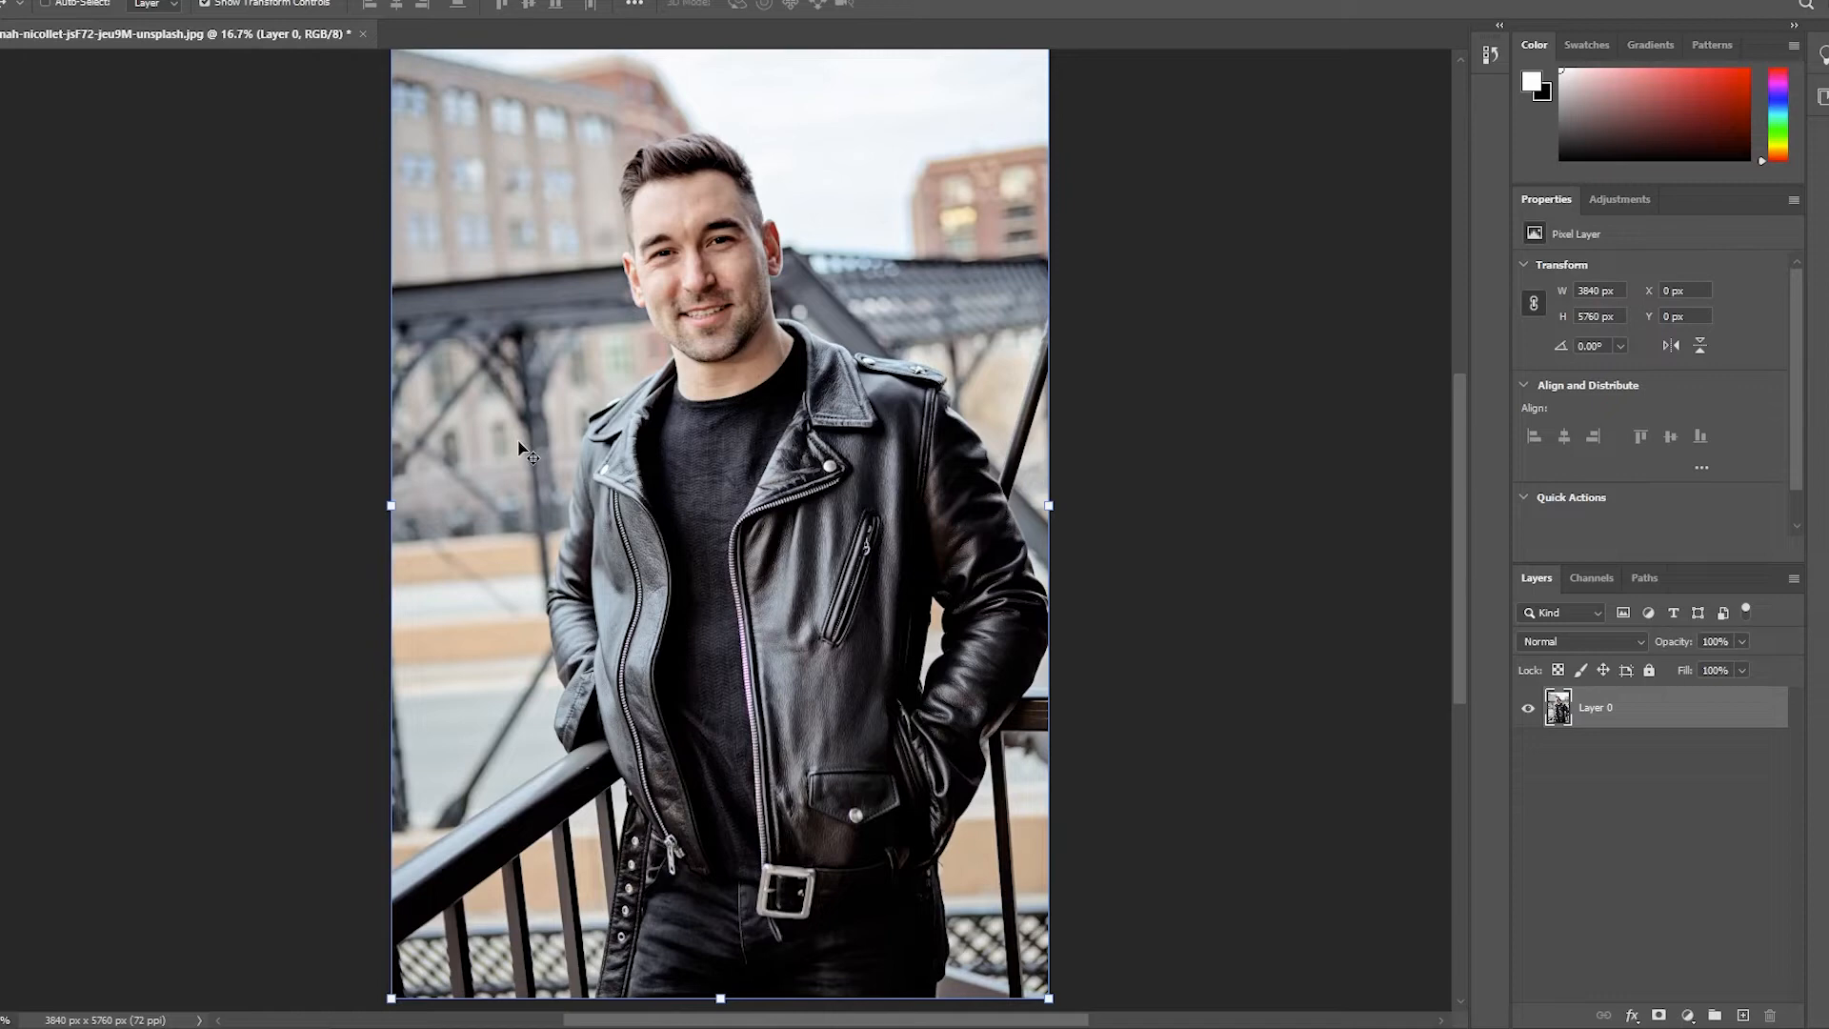
In Photoshop, start a Pen tool path at the photo's bottom edge and trace upward along the man's hanging belt strap
{"action": "key", "text": "p"}
{"action": "scroll", "coordinate": [672, 705], "scroll_direction": "up", "scroll_amount": 7}
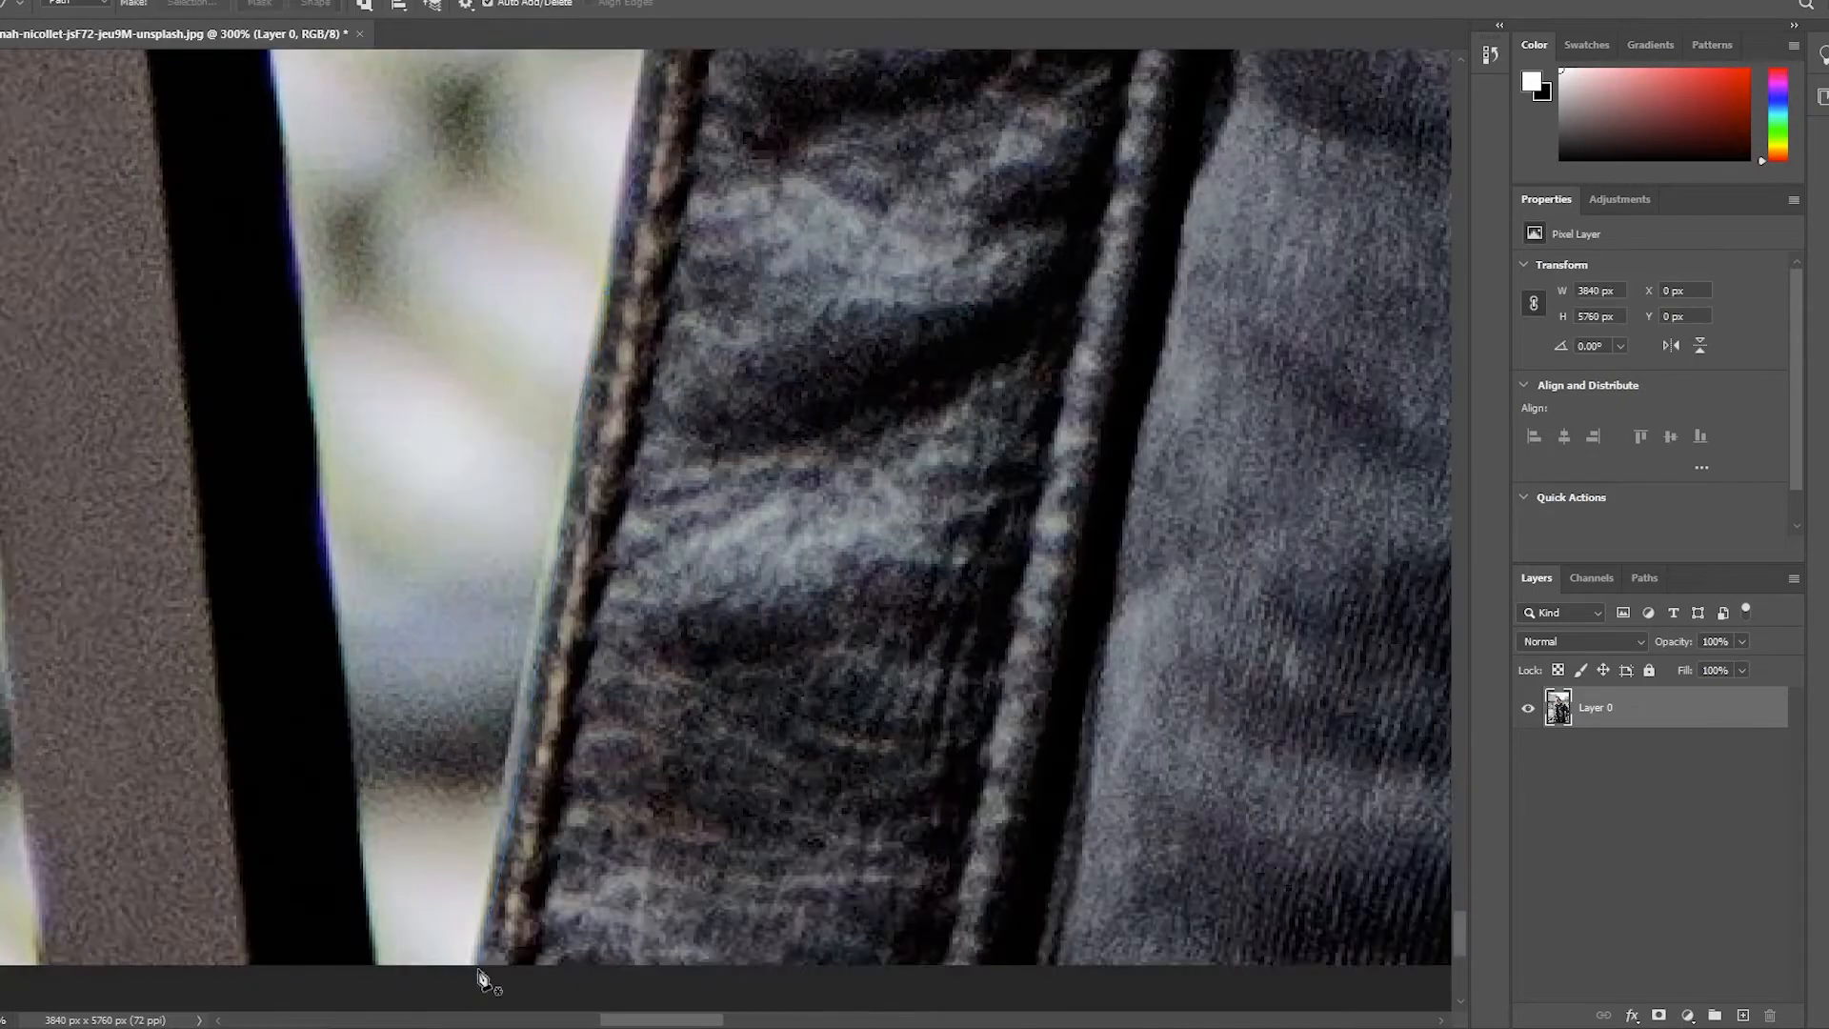
{"action": "left_click", "coordinate": [482, 973]}
{"action": "left_click", "coordinate": [721, 768]}
{"action": "left_click", "coordinate": [734, 669]}
{"action": "left_click", "coordinate": [696, 305]}
{"action": "scroll", "coordinate": [797, 490], "scroll_direction": "down", "scroll_amount": 3}
{"action": "scroll", "coordinate": [796, 490], "scroll_direction": "up", "scroll_amount": 3}
{"action": "left_click", "coordinate": [632, 608]}
{"action": "left_click", "coordinate": [714, 396]}
Continue the pen path along the jacket hem and around the tip of the sleeve cuff
{"action": "left_click_drag", "start_coordinate": [634, 810], "coordinate": [612, 762]}
{"action": "scroll", "coordinate": [555, 422], "scroll_direction": "left", "scroll_amount": 10}
{"action": "left_click_drag", "start_coordinate": [1298, 261], "coordinate": [1208, 286]}
{"action": "left_click_drag", "start_coordinate": [739, 543], "coordinate": [473, 739]}
{"action": "scroll", "coordinate": [571, 571], "scroll_direction": "up", "scroll_amount": 5}
{"action": "mouse_move", "coordinate": [498, 555]}
{"action": "left_mouse_down"}
{"action": "mouse_move", "coordinate": [485, 453]}
{"action": "mouse_move", "coordinate": [551, 410]}
{"action": "left_mouse_up"}
{"action": "scroll", "coordinate": [559, 571], "scroll_direction": "up", "scroll_amount": 5}
{"action": "left_click", "coordinate": [672, 693]}
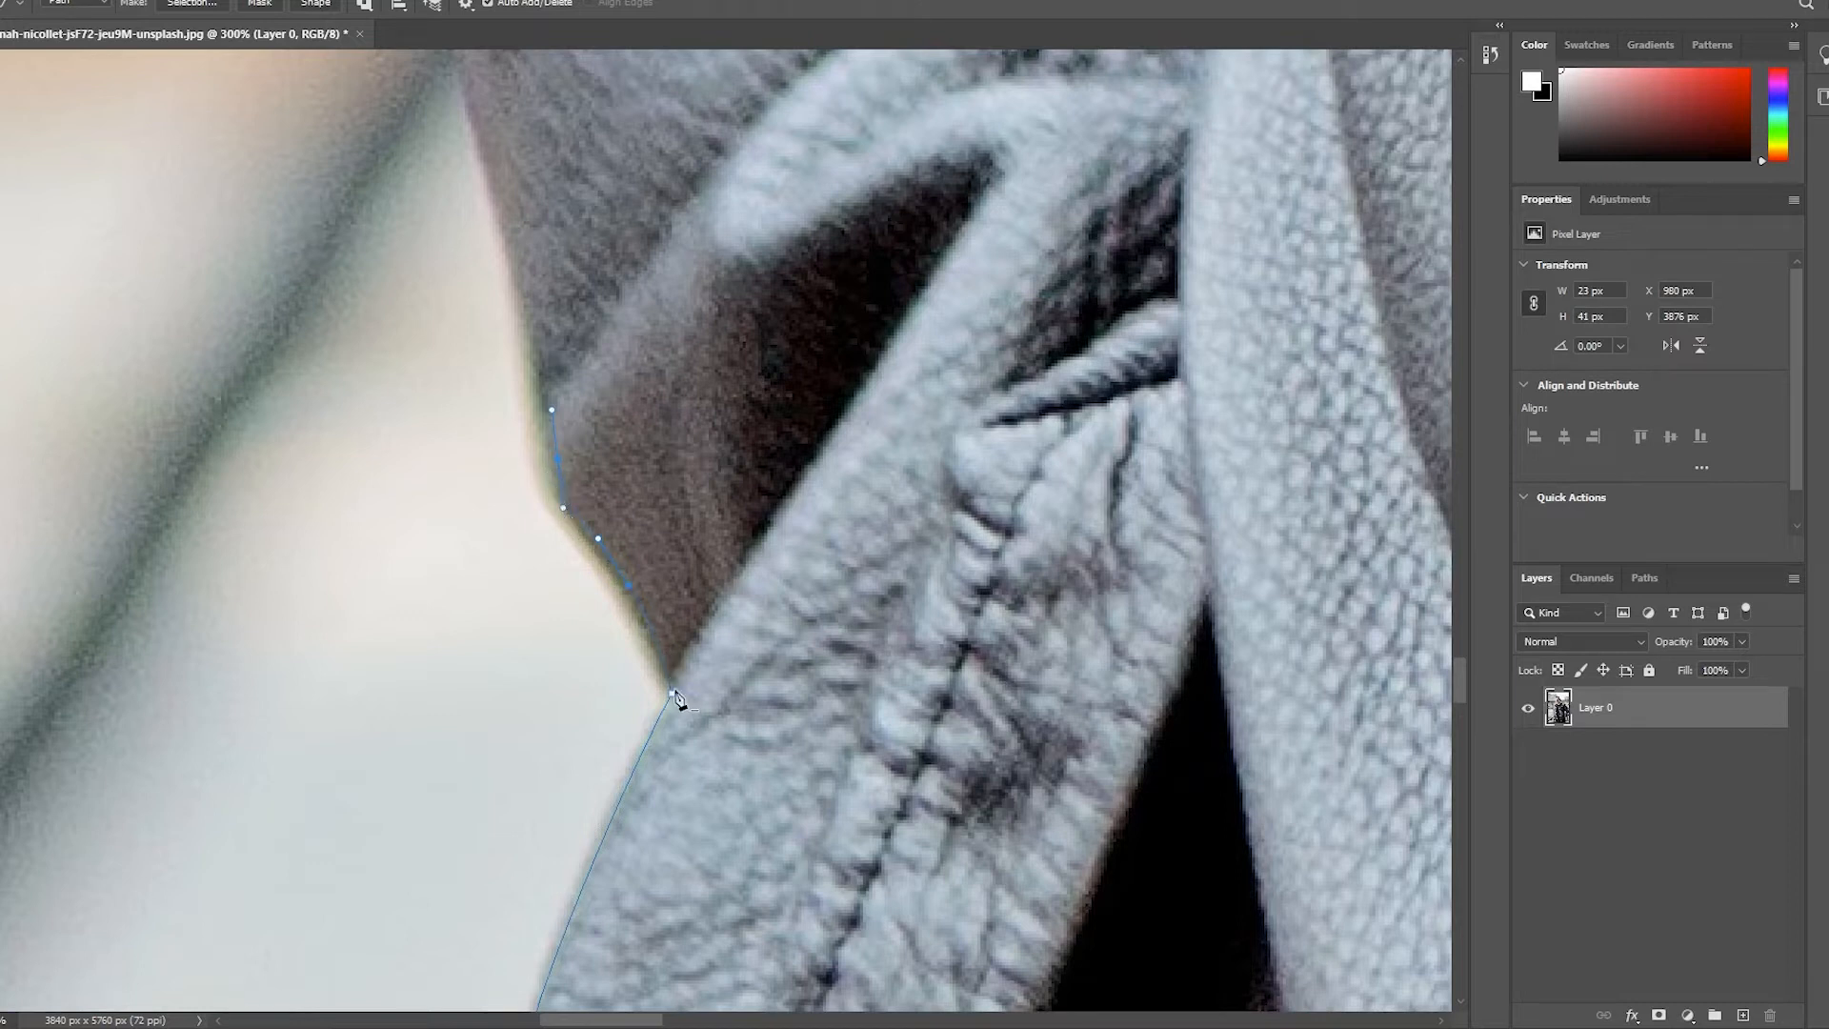
Trace the outer edge of the same sleeve with closely spaced anchor points up toward the elbow
{"action": "scroll", "coordinate": [629, 667], "scroll_direction": "down", "scroll_amount": 1}
{"action": "scroll", "coordinate": [633, 719], "scroll_direction": "up", "scroll_amount": 3}
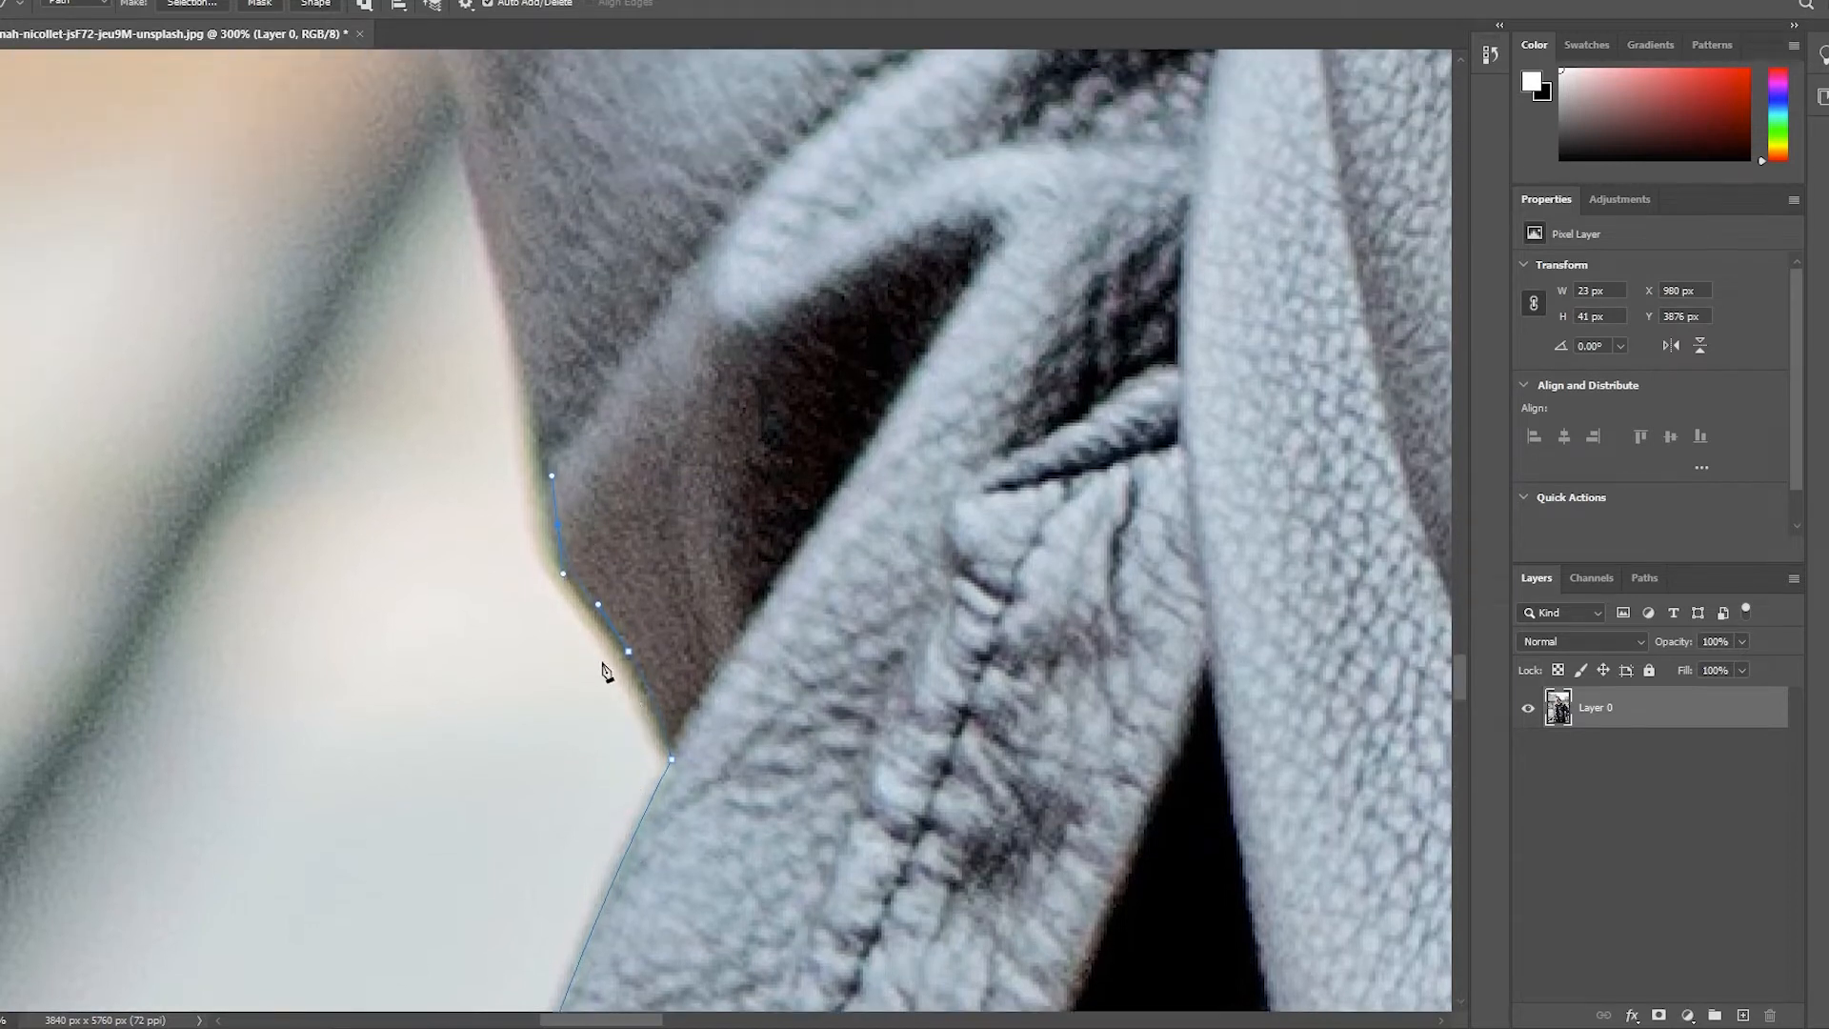
{"action": "scroll", "coordinate": [612, 673], "scroll_direction": "up", "scroll_amount": 3}
{"action": "left_click", "coordinate": [505, 439]}
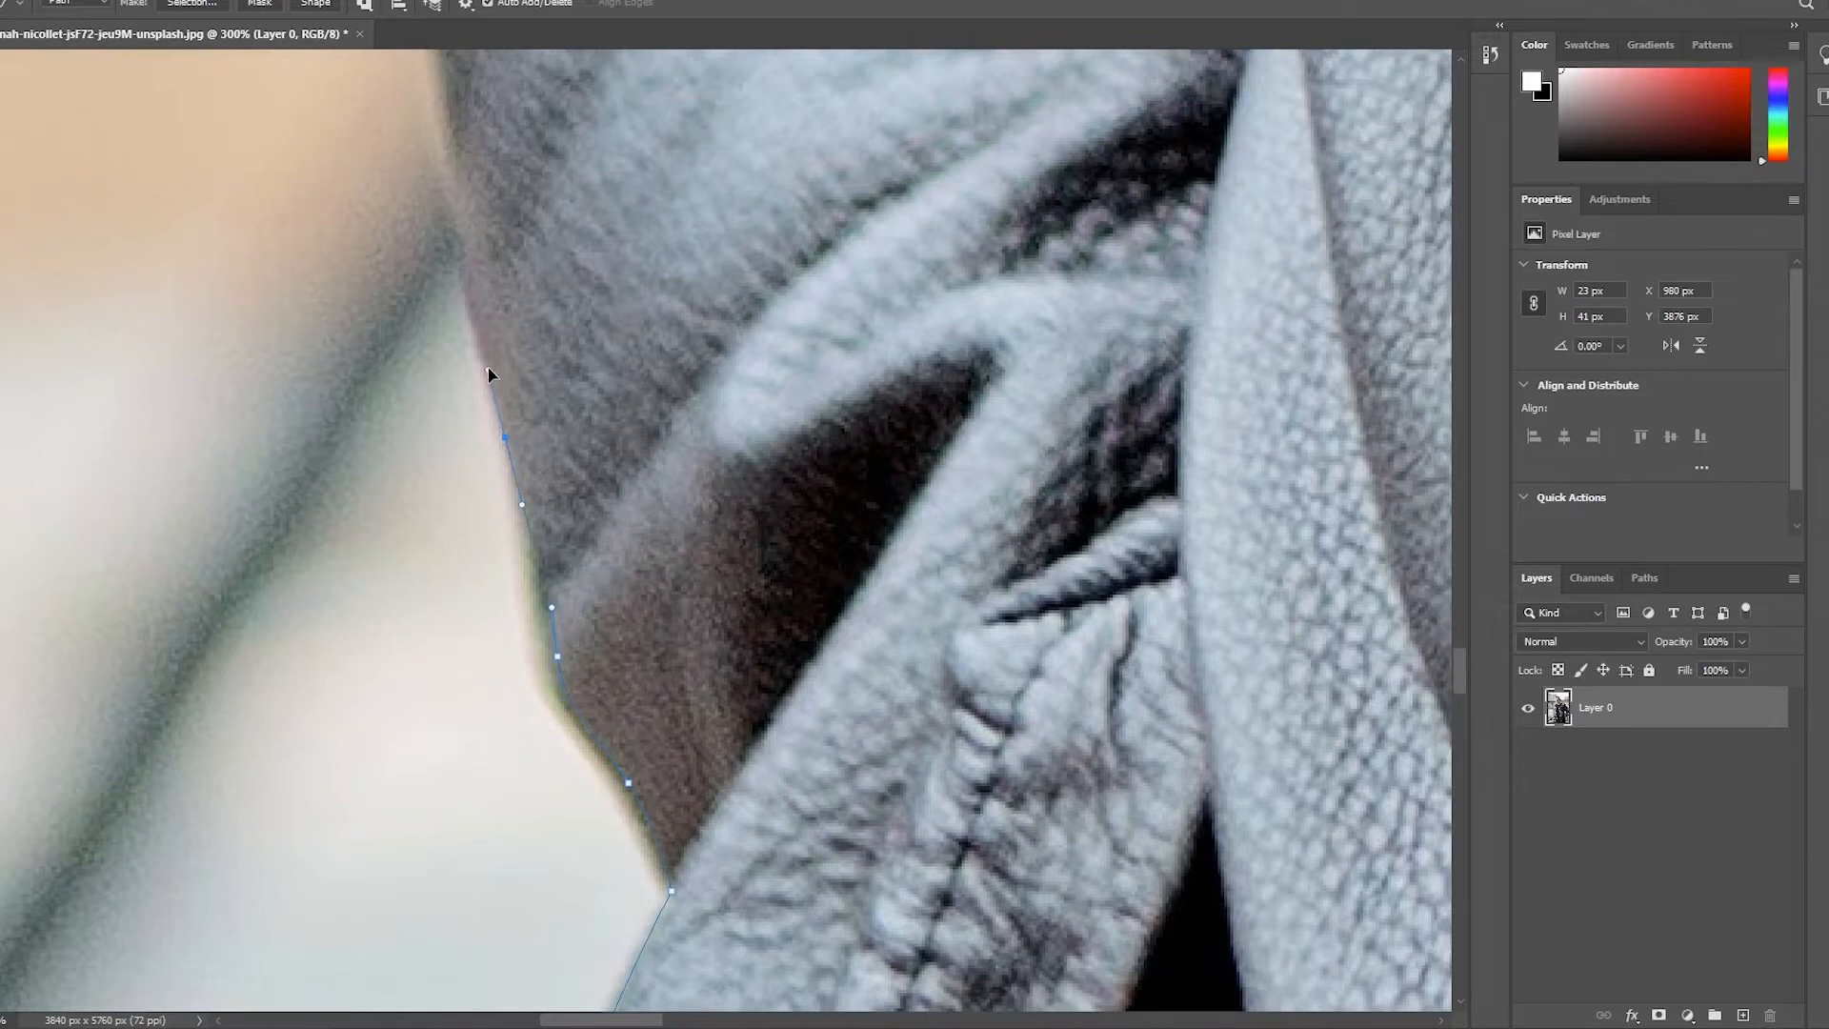
{"action": "left_click", "coordinate": [487, 372]}
{"action": "scroll", "coordinate": [471, 400], "scroll_direction": "up", "scroll_amount": 3}
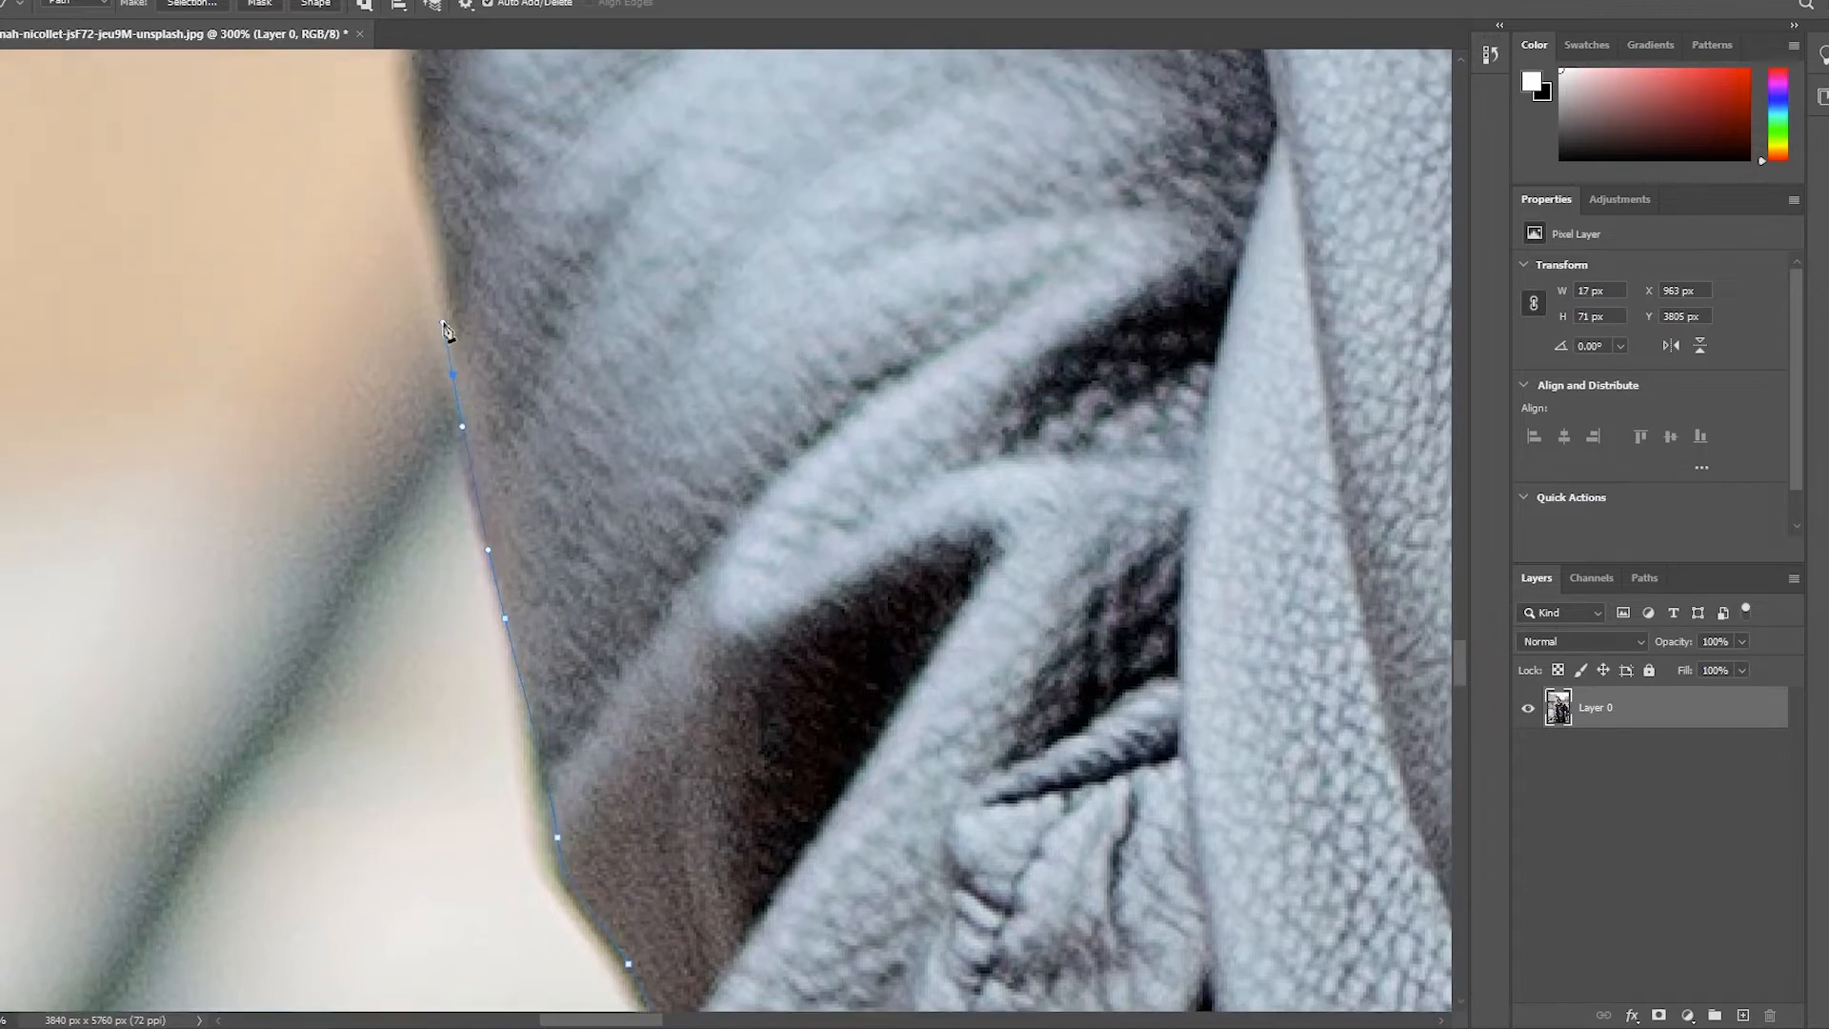
{"action": "scroll", "coordinate": [433, 428], "scroll_direction": "up", "scroll_amount": 6}
{"action": "left_click", "coordinate": [418, 497]}
{"action": "left_click", "coordinate": [416, 452]}
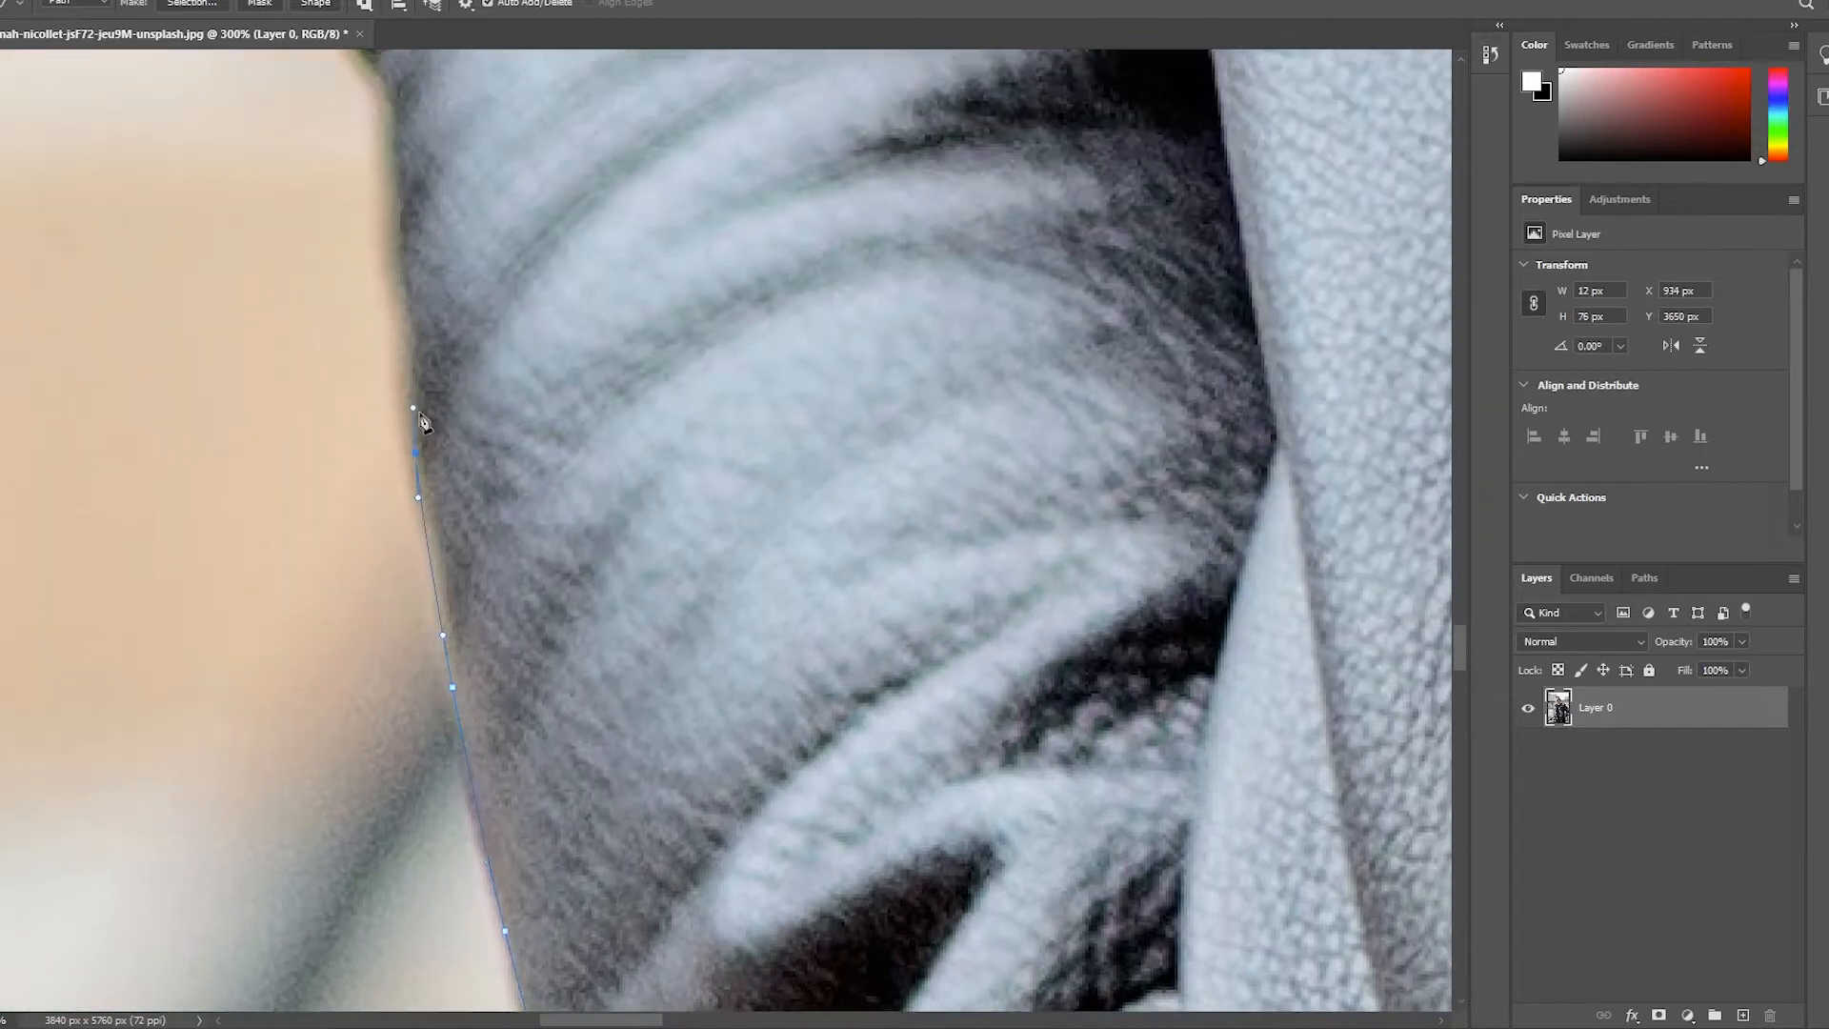
{"action": "scroll", "coordinate": [424, 438], "scroll_direction": "up", "scroll_amount": 2}
{"action": "left_click", "coordinate": [404, 454]}
{"action": "left_click", "coordinate": [404, 408]}
{"action": "left_click", "coordinate": [403, 362]}
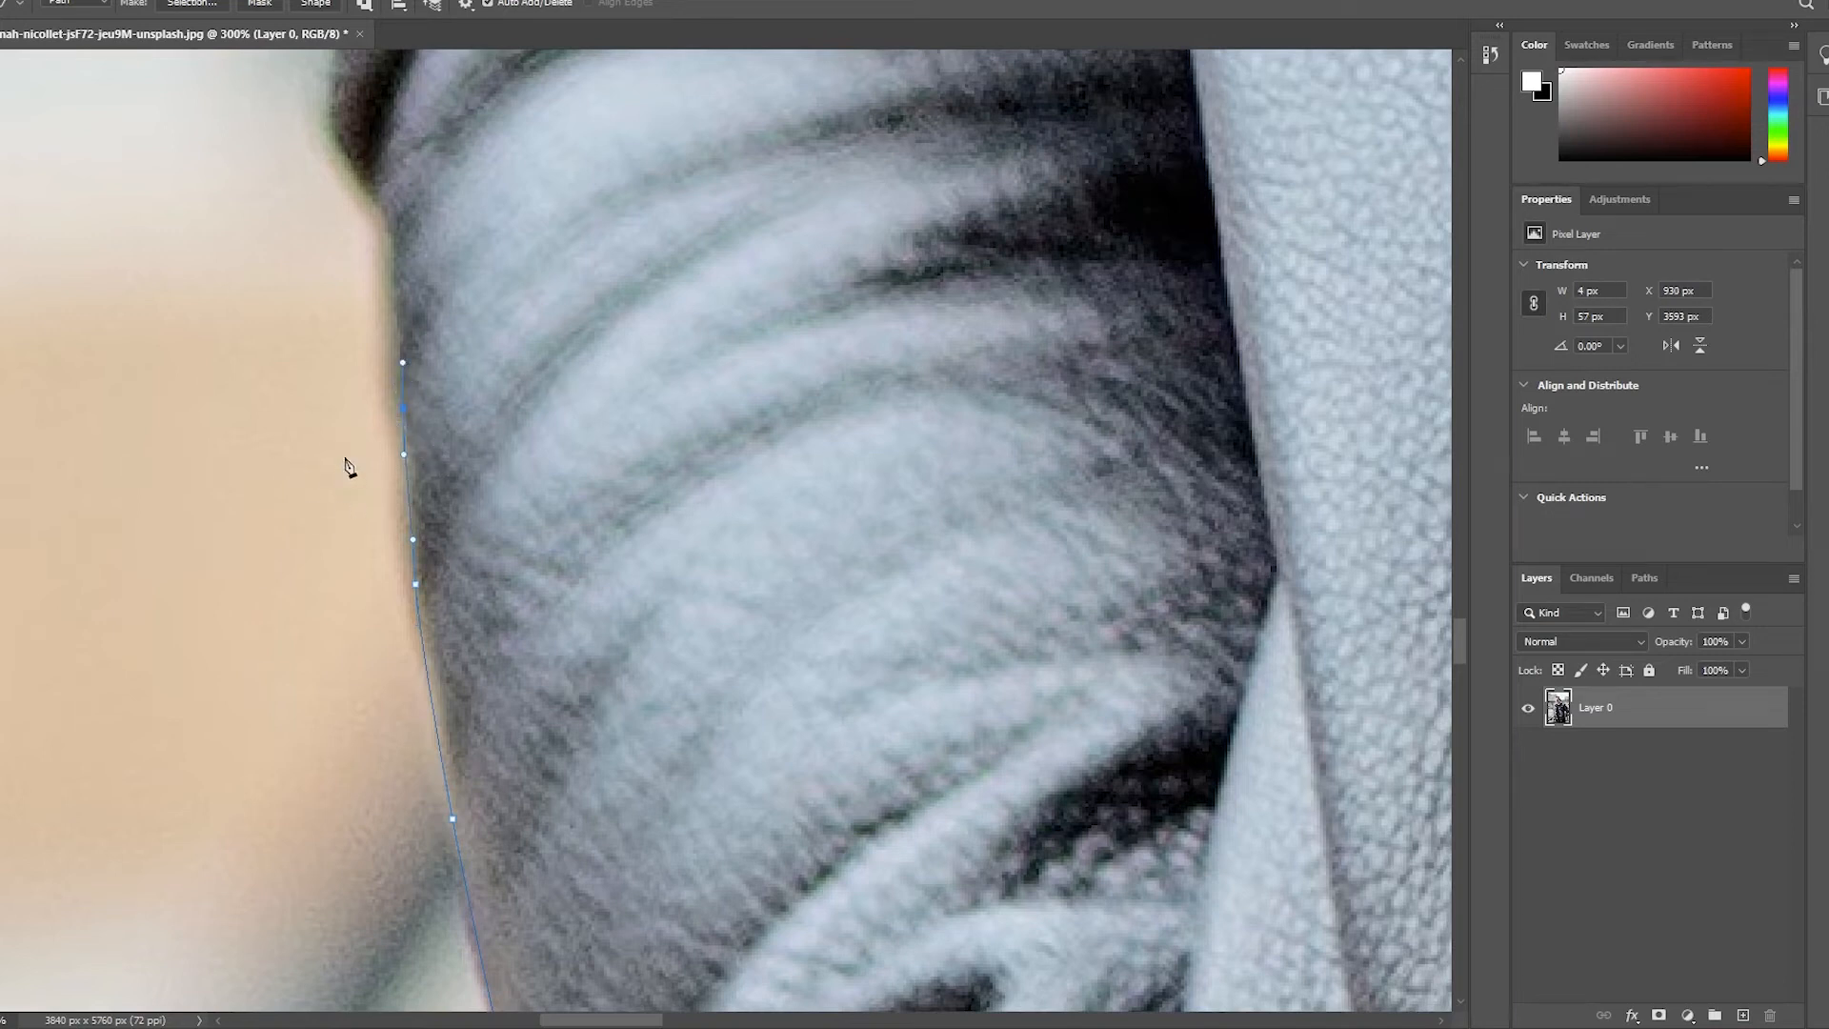
Continue the pen outline over the hair, around the starred shoulder strap and down the opposite sleeve
{"action": "scroll", "coordinate": [343, 543], "scroll_direction": "up", "scroll_amount": 4}
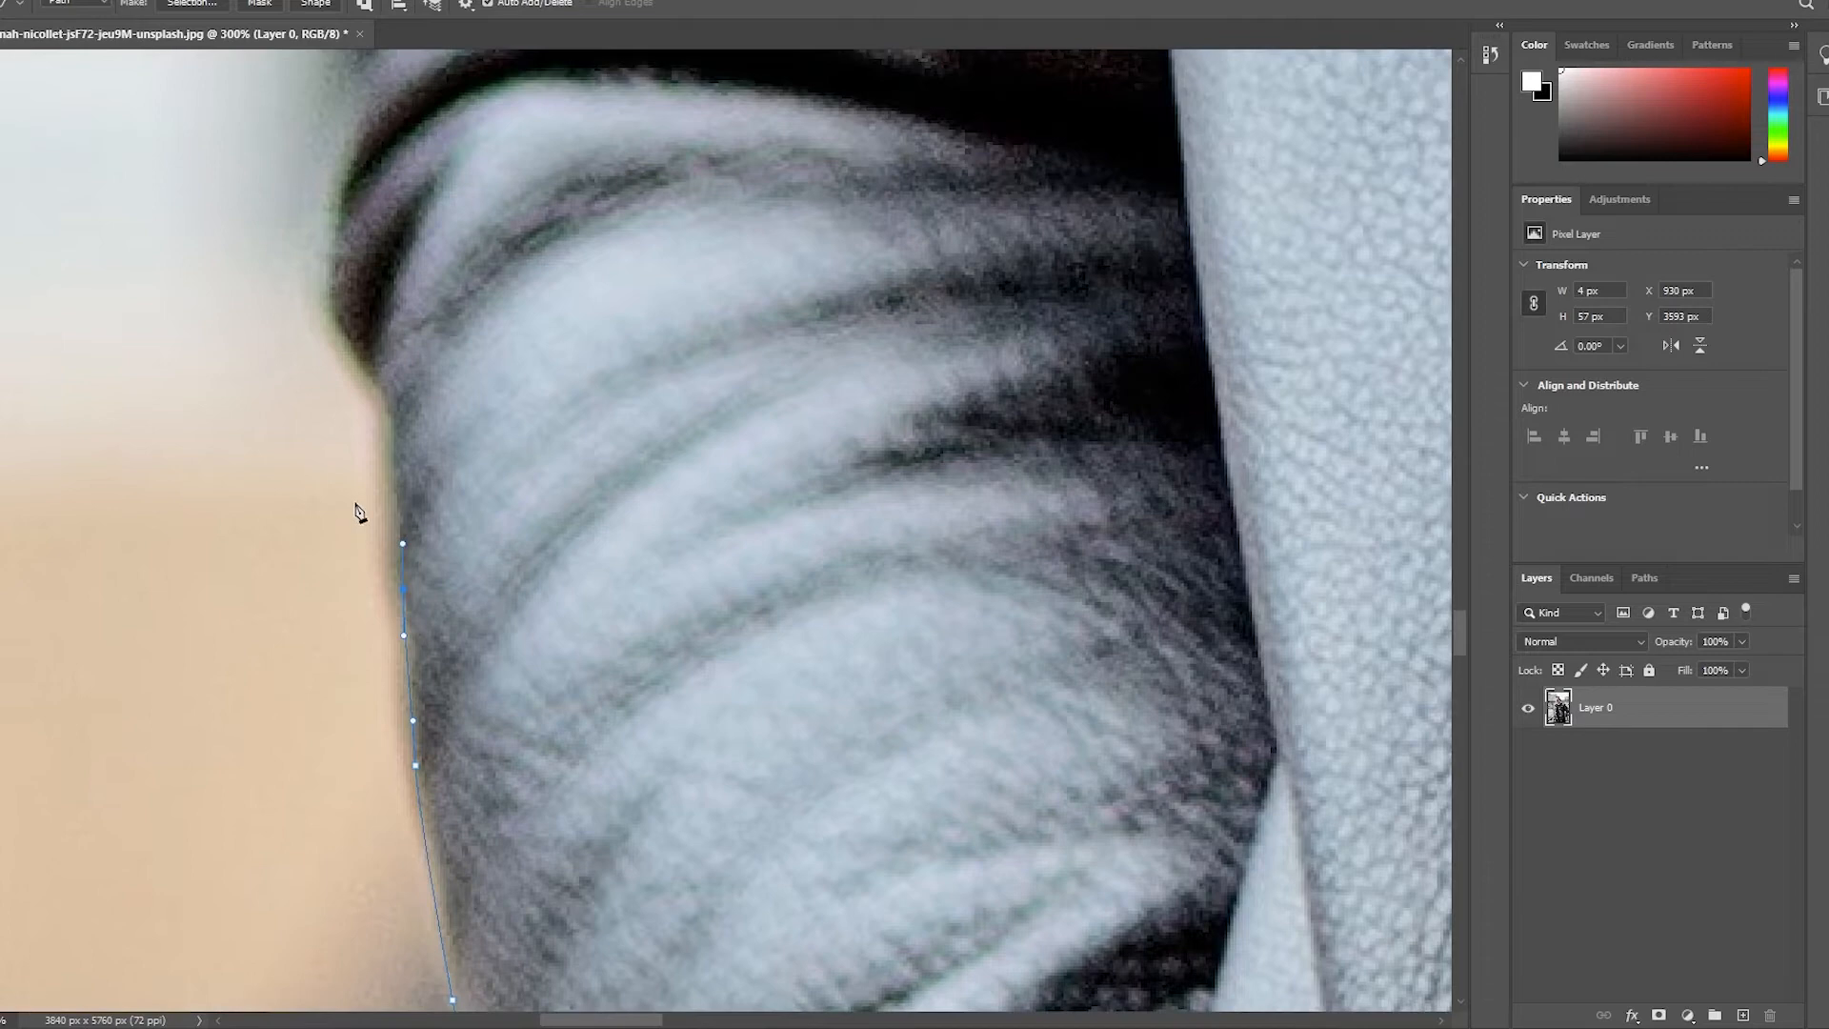
{"action": "scroll", "coordinate": [357, 512], "scroll_direction": "up", "scroll_amount": 10}
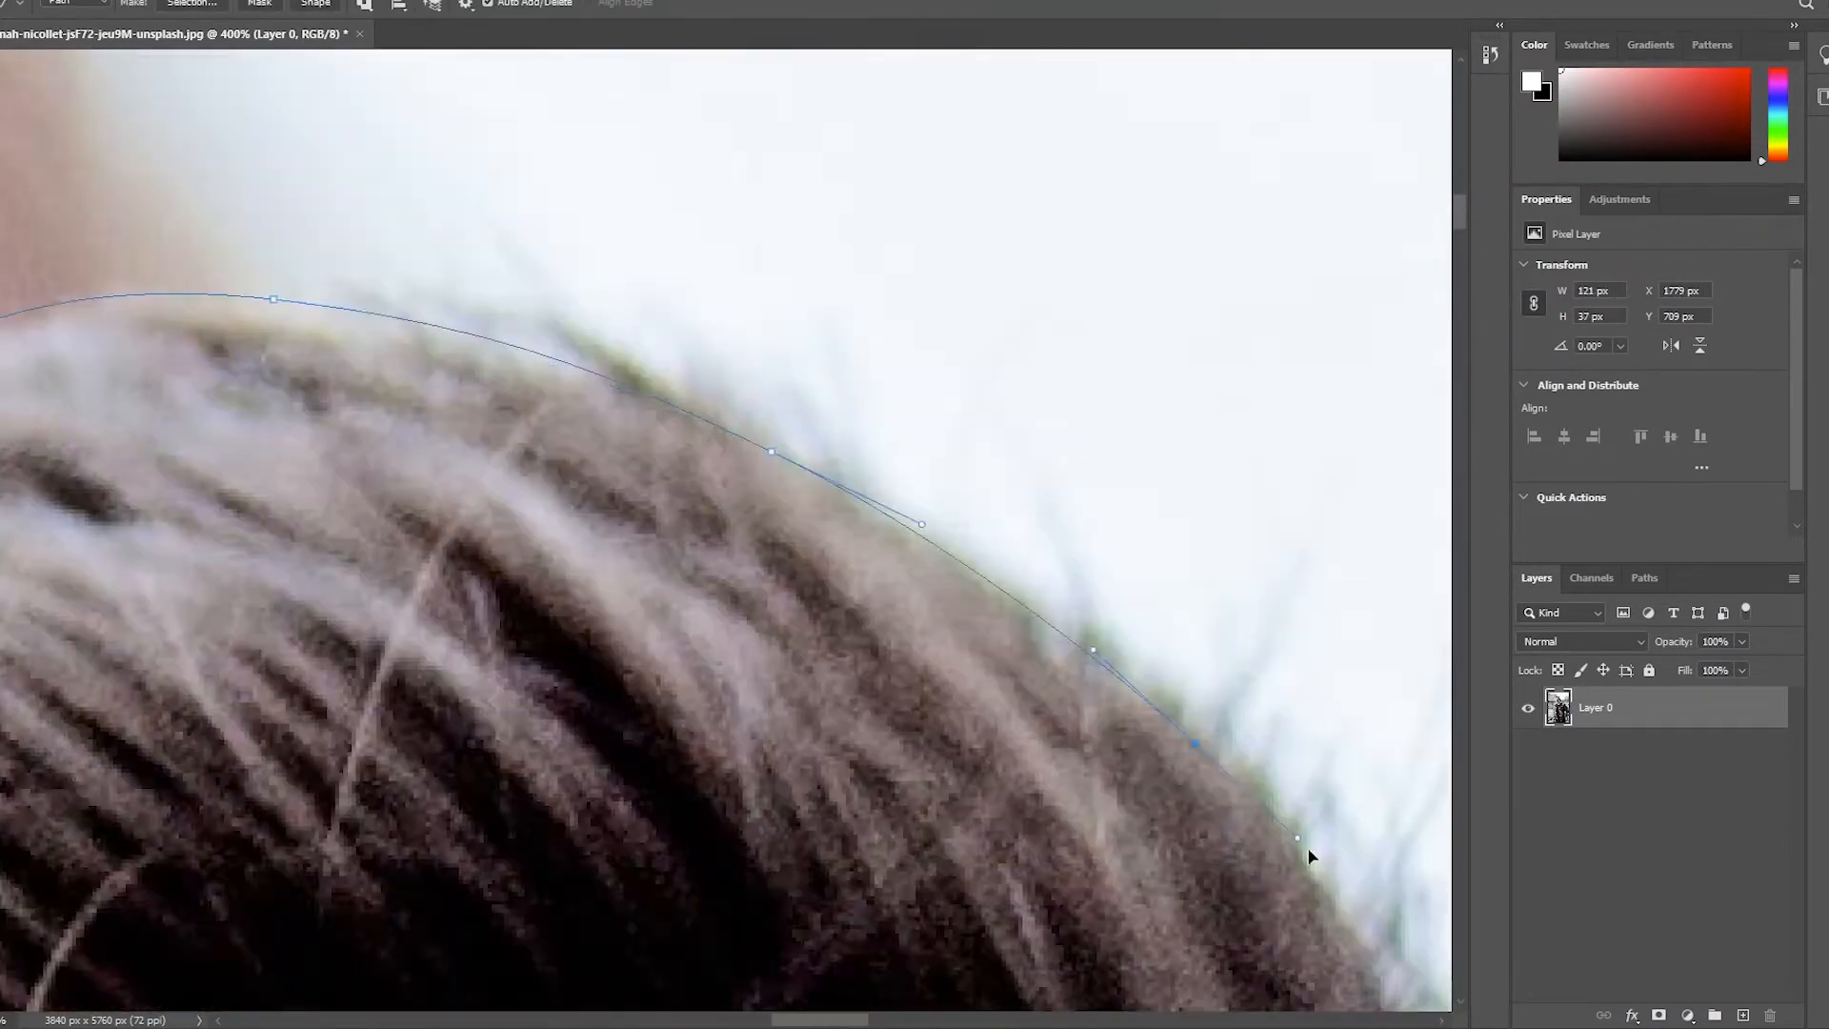
{"action": "left_click_drag", "start_coordinate": [1102, 627], "coordinate": [1225, 697]}
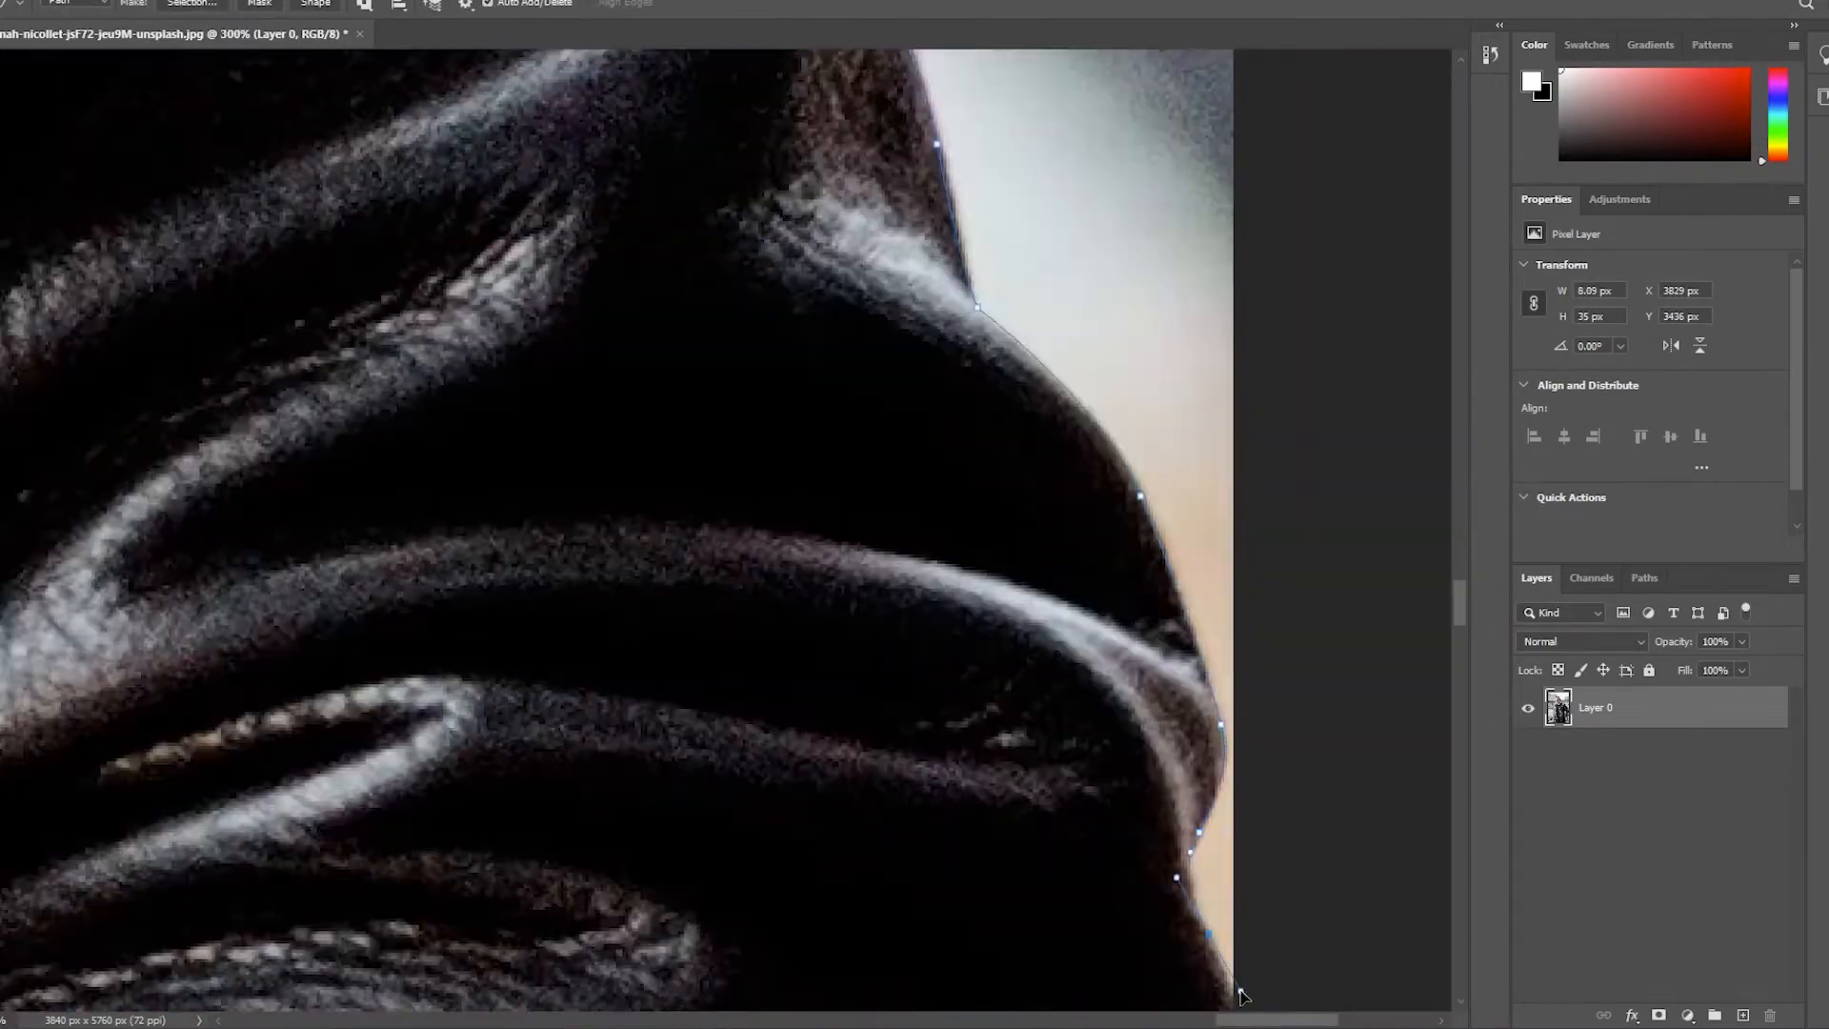
{"action": "left_click_drag", "start_coordinate": [1089, 332], "coordinate": [1026, 414]}
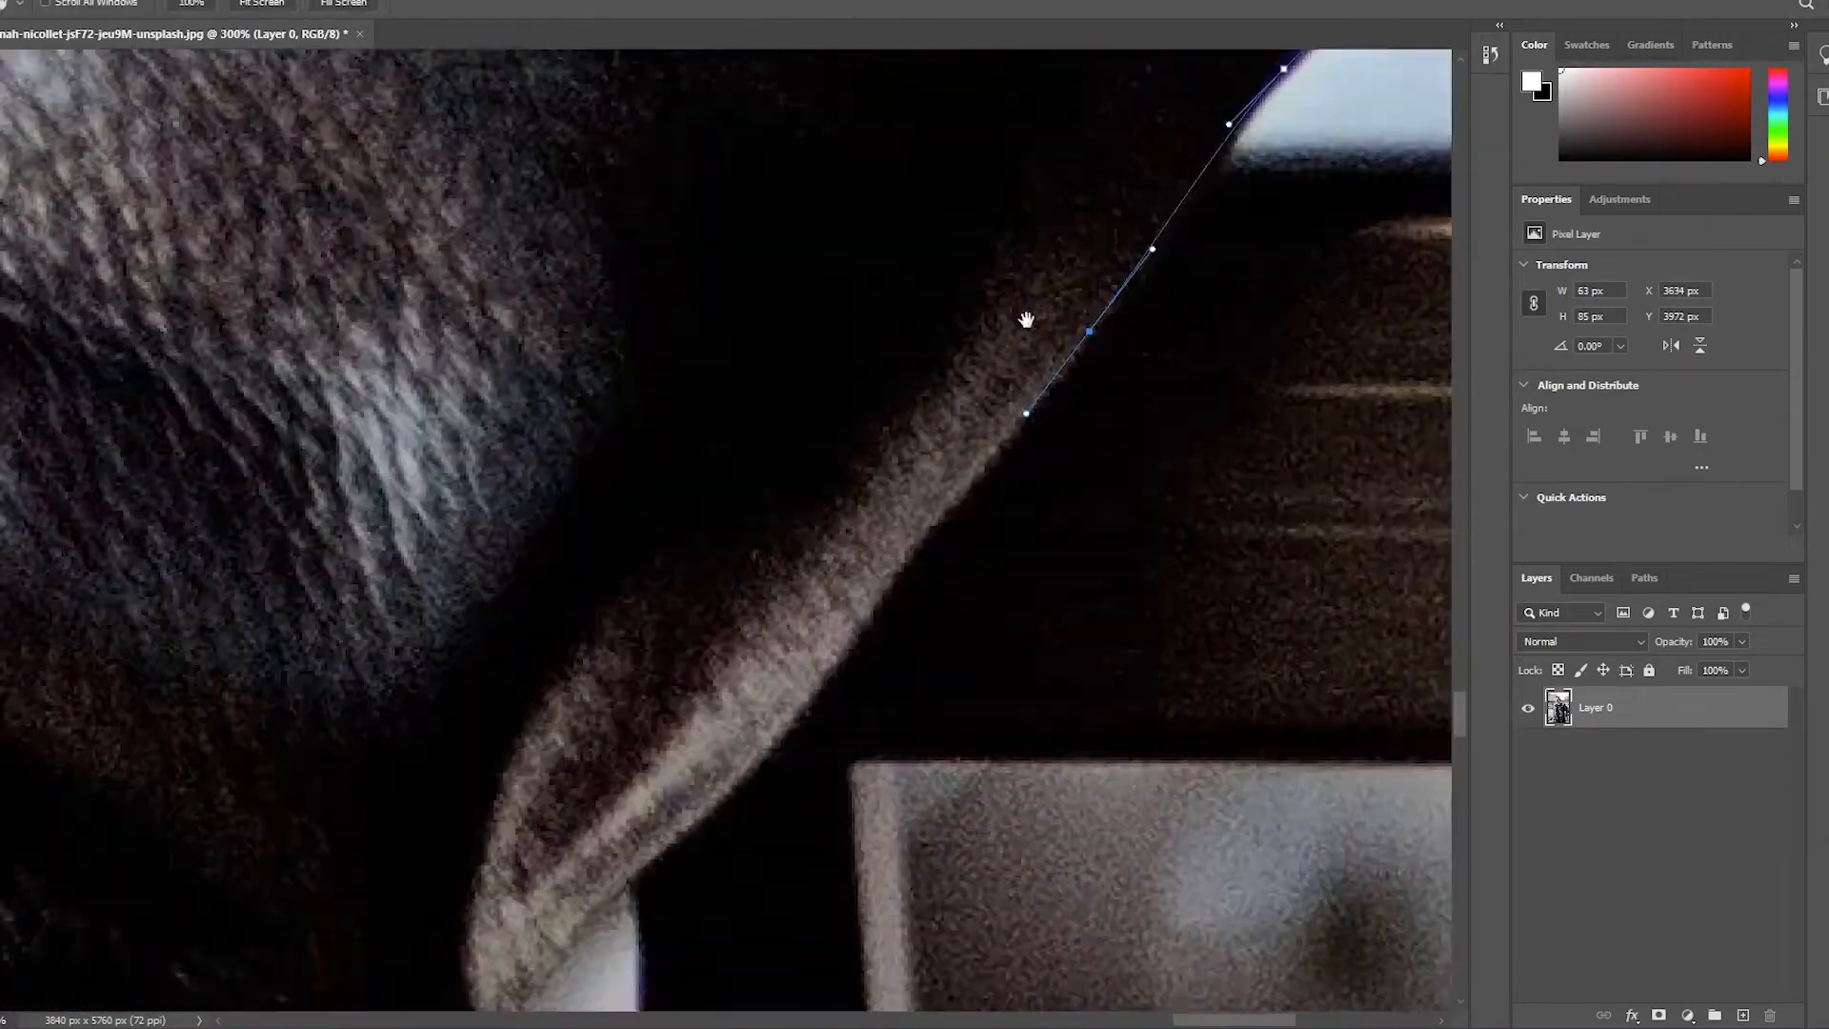
{"action": "left_click_drag", "start_coordinate": [991, 593], "coordinate": [1012, 711]}
Convert the finished outline to an anti-aliased selection with a 0-pixel feather and mask out the photo's background
{"action": "left_click", "coordinate": [181, 3]}
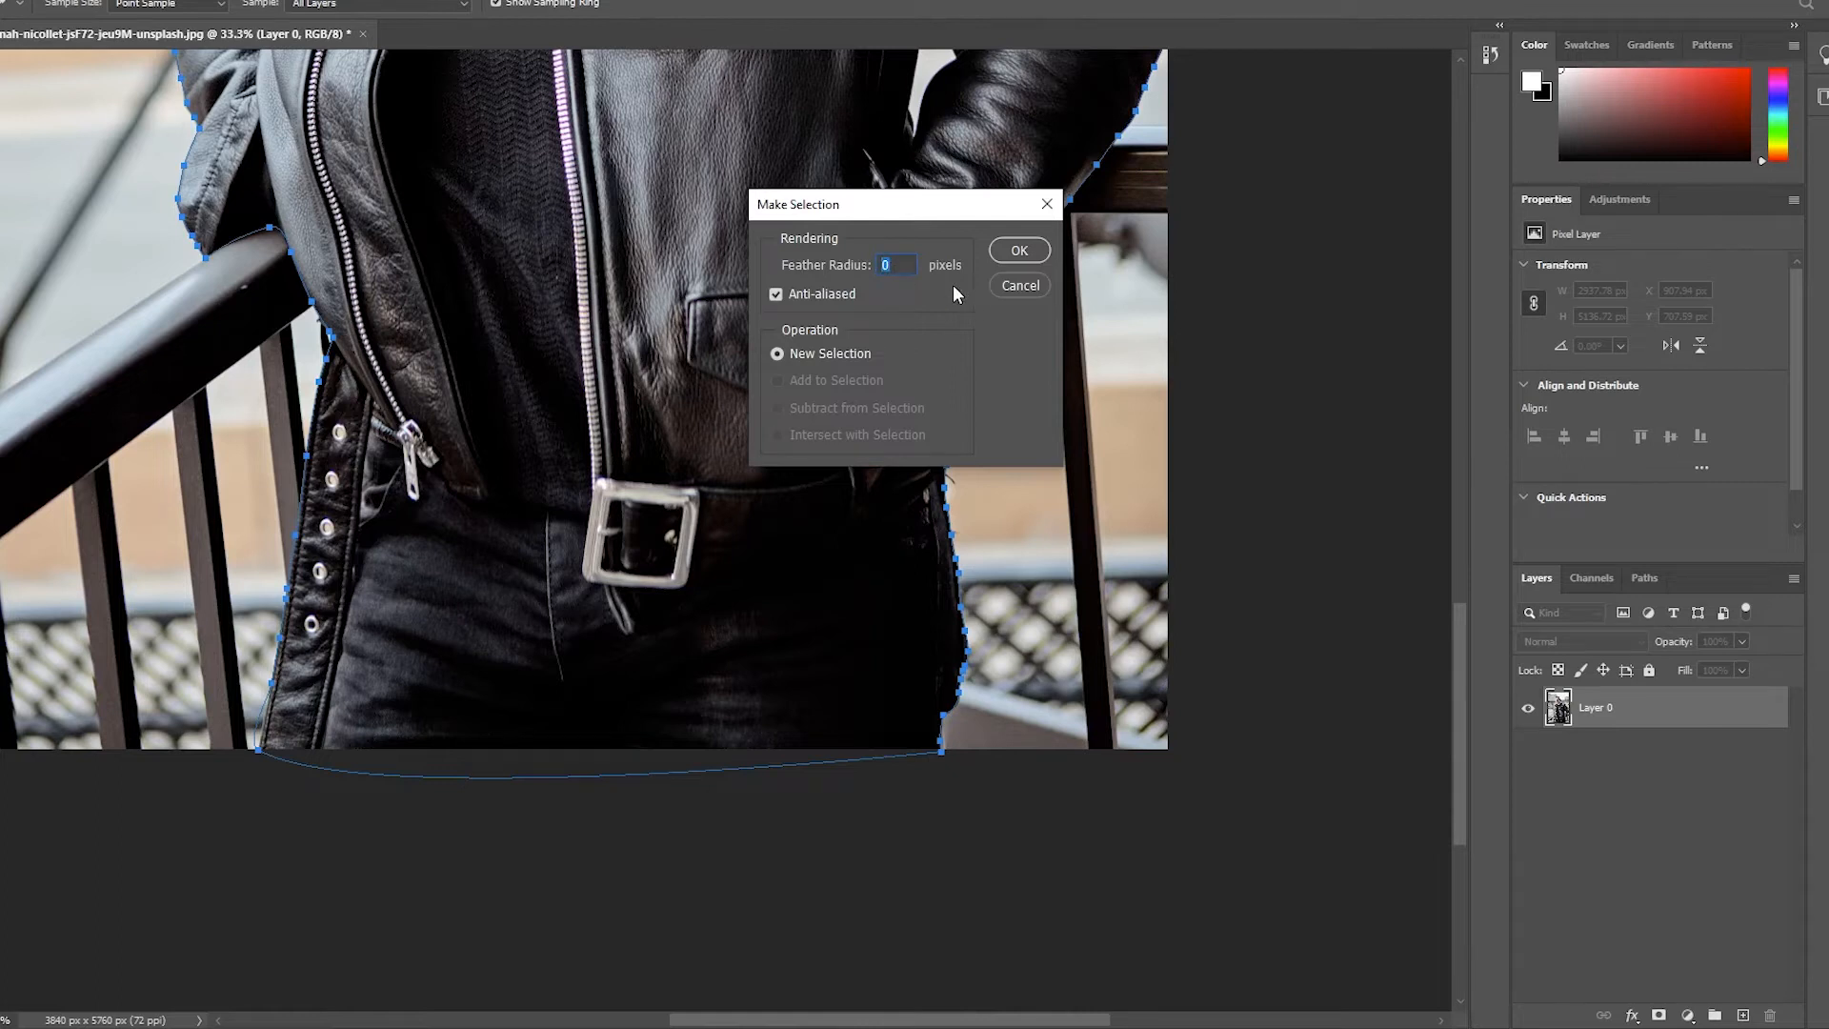
{"action": "left_click", "coordinate": [1016, 253]}
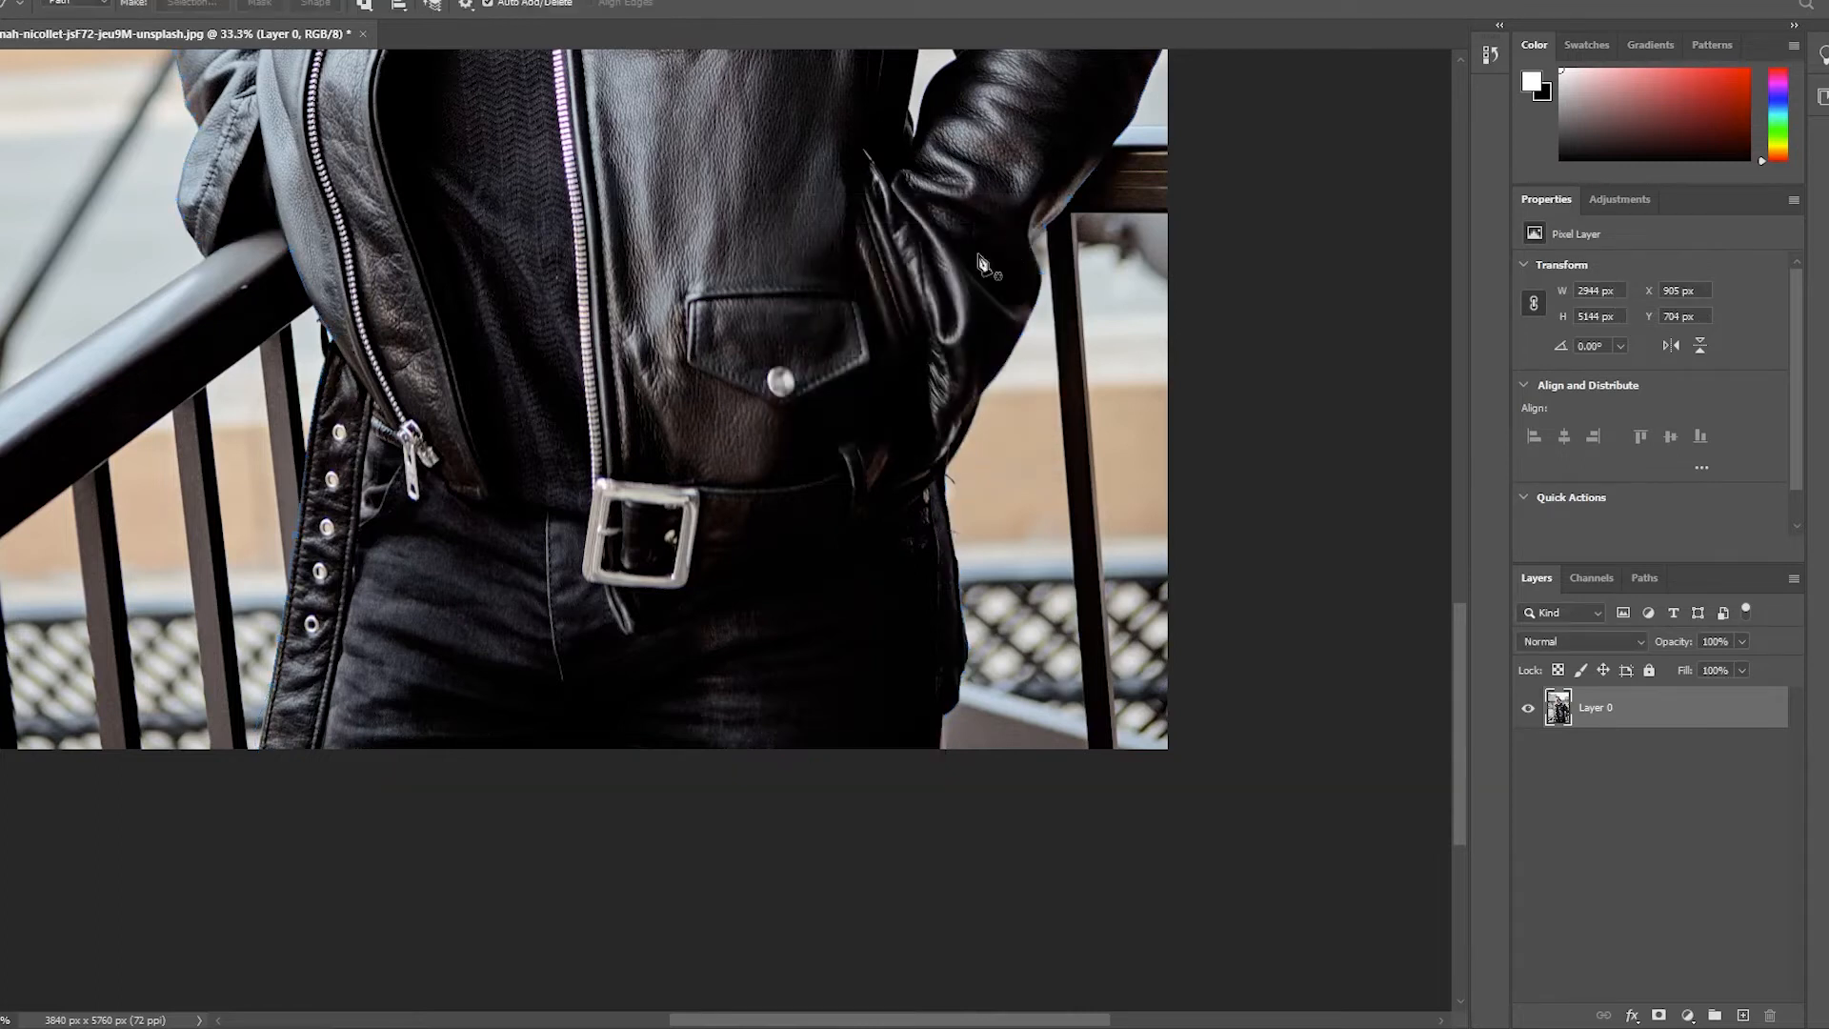
{"action": "key", "text": "m"}
{"action": "left_click_drag", "start_coordinate": [872, 356], "coordinate": [1073, 521]}
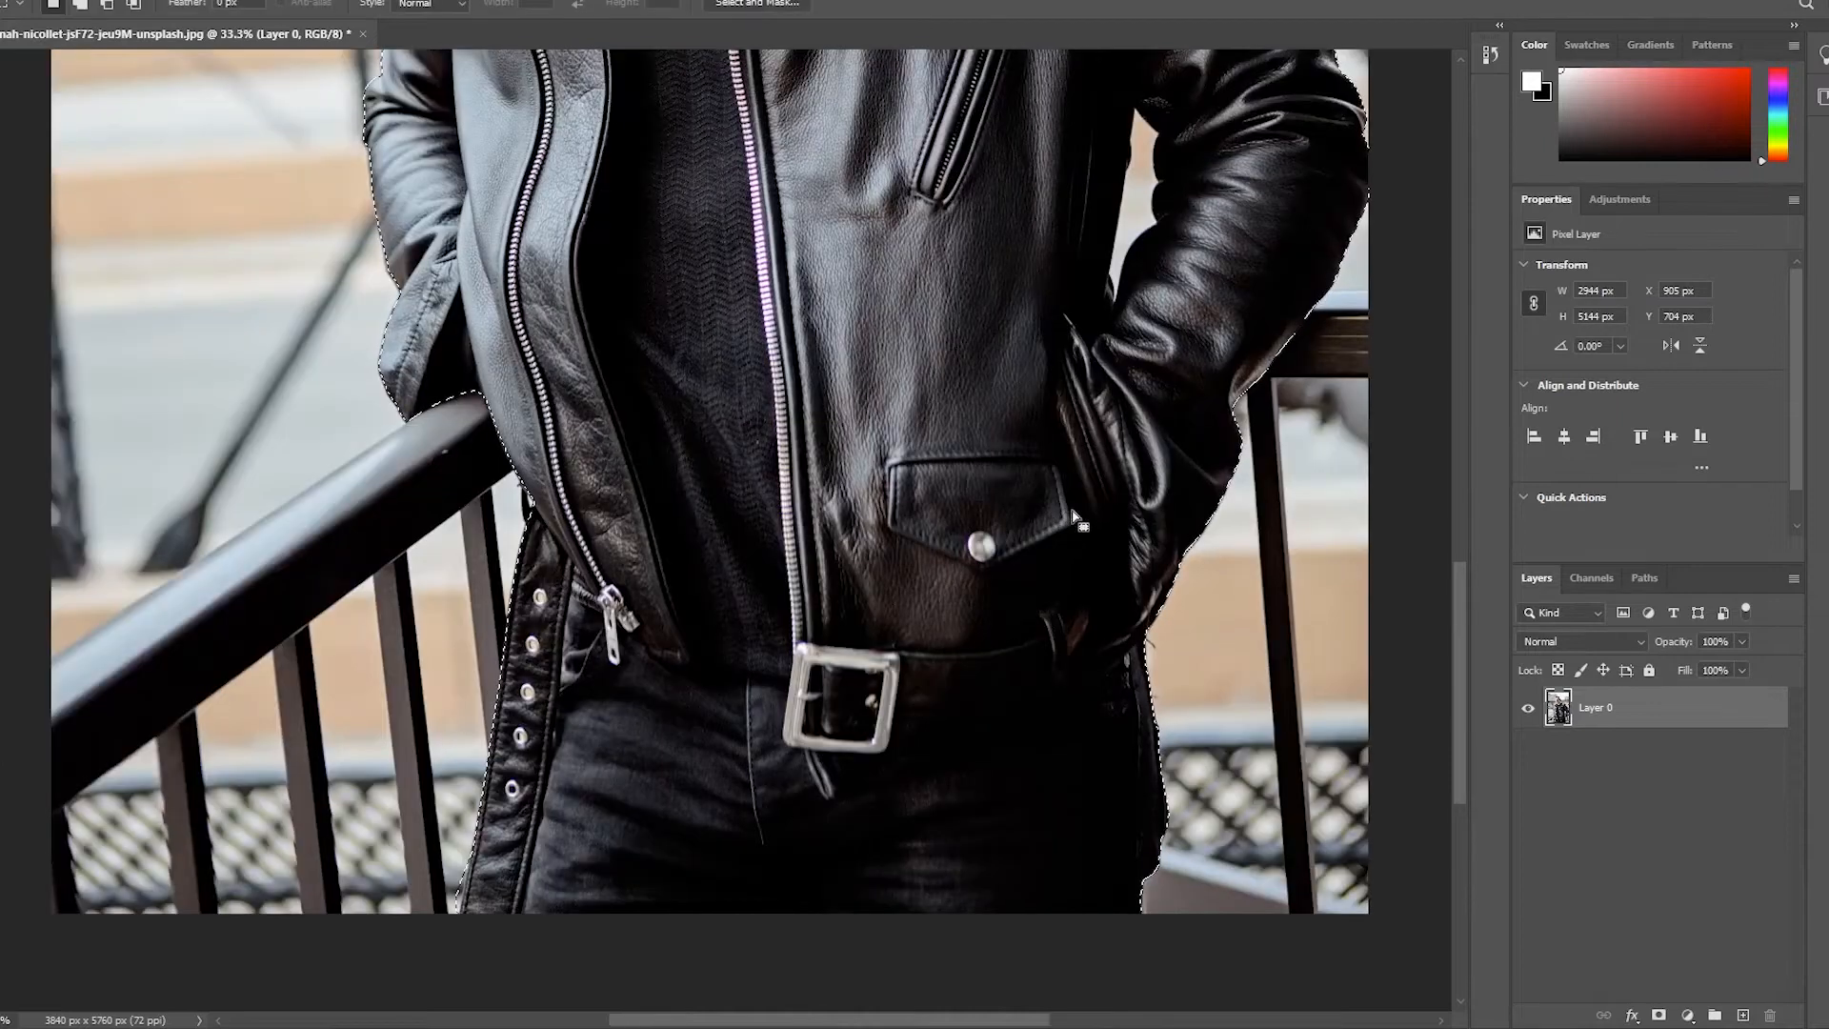
{"action": "left_click", "coordinate": [1659, 1015]}
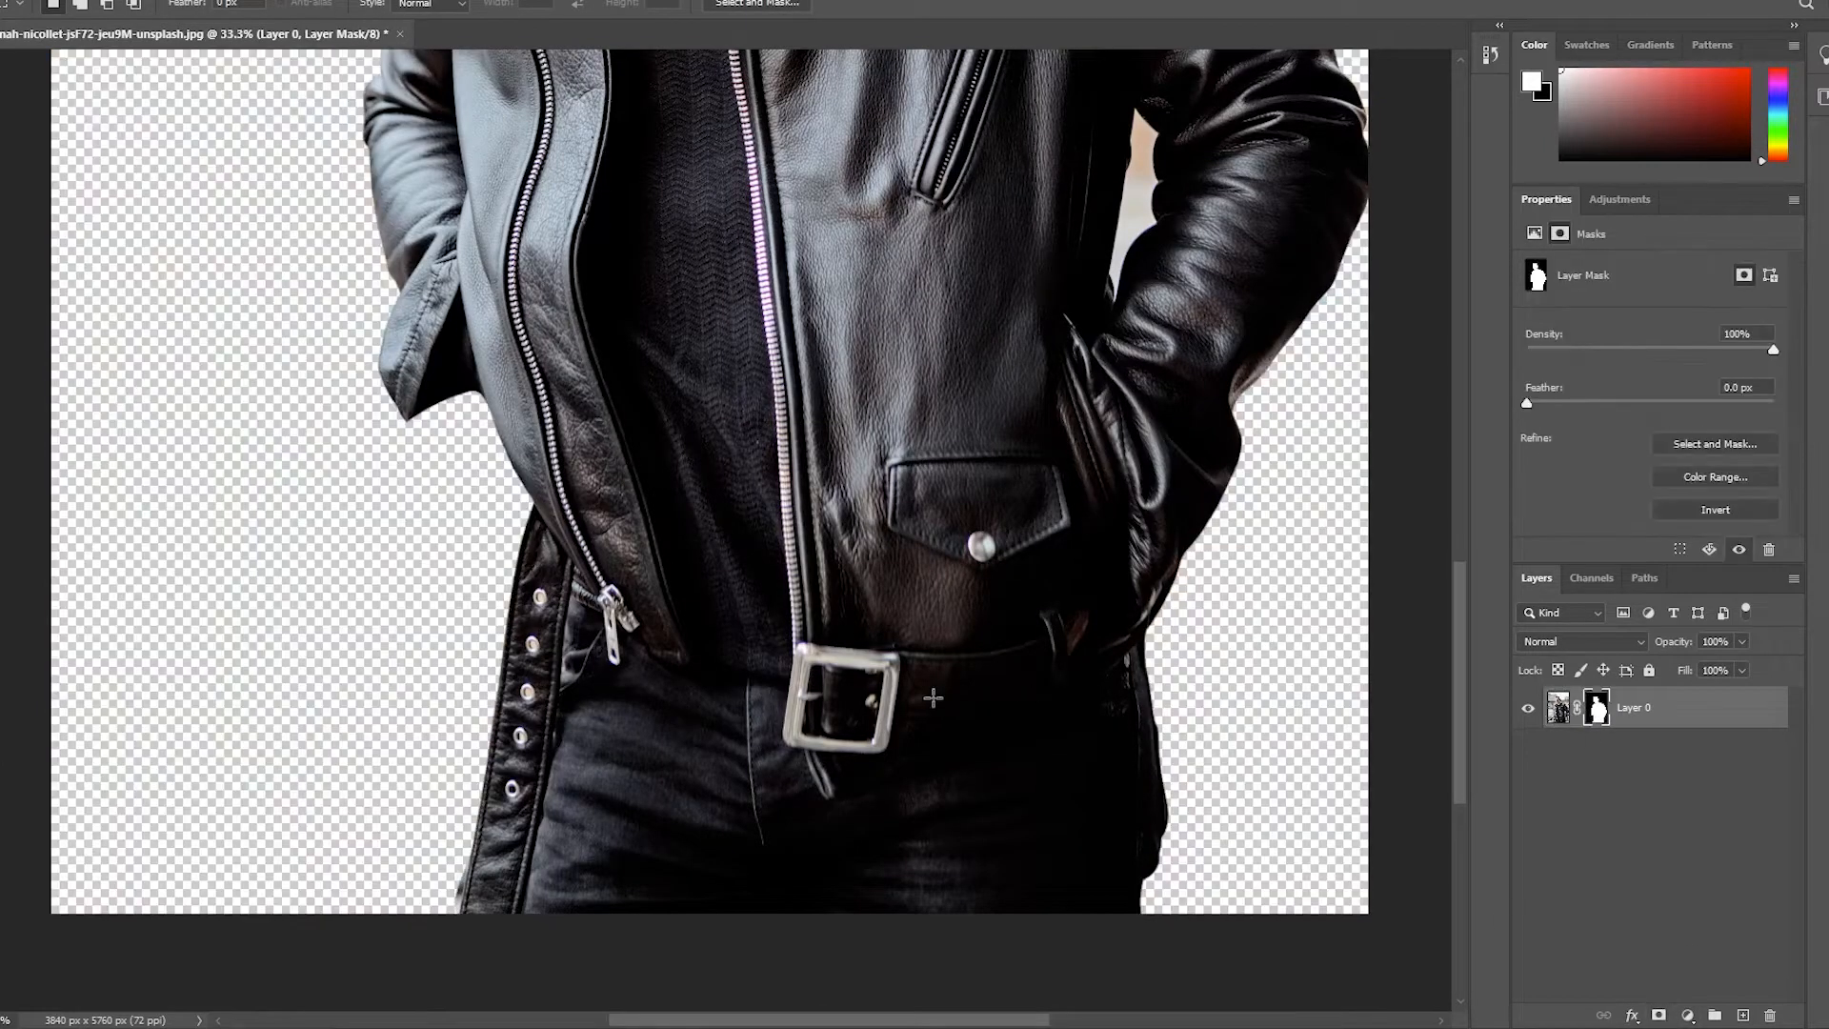
Trace a closed pen path around the leftover background in the gap between the bent arm and the torso
{"action": "scroll", "coordinate": [951, 686], "scroll_direction": "up", "scroll_amount": 5}
{"action": "scroll", "coordinate": [930, 737], "scroll_direction": "up", "scroll_amount": 3}
{"action": "scroll", "coordinate": [1138, 643], "scroll_direction": "up", "scroll_amount": 3}
{"action": "key", "text": "p"}
{"action": "scroll", "coordinate": [980, 726], "scroll_direction": "up", "scroll_amount": 1}
{"action": "left_click", "coordinate": [807, 775]}
{"action": "left_click_drag", "start_coordinate": [853, 478], "coordinate": [861, 176]}
{"action": "scroll", "coordinate": [1050, 532], "scroll_direction": "down", "scroll_amount": 3}
{"action": "left_click_drag", "start_coordinate": [815, 834], "coordinate": [808, 887]}
{"action": "left_click", "coordinate": [779, 944]}
Turn the gap path into a selection, fill it with black on the layer mask, and deselect
{"action": "key", "text": "ctrl+Return"}
{"action": "key", "text": "x"}
{"action": "key", "text": "alt+BackSpace"}
{"action": "key", "text": "ctrl+d"}
Draw a rectangle behind the cutout to check its edges against a solid backdrop, and delete the rectangle
{"action": "key", "text": "z"}
{"action": "scroll", "coordinate": [588, 537], "scroll_direction": "down", "scroll_amount": 6}
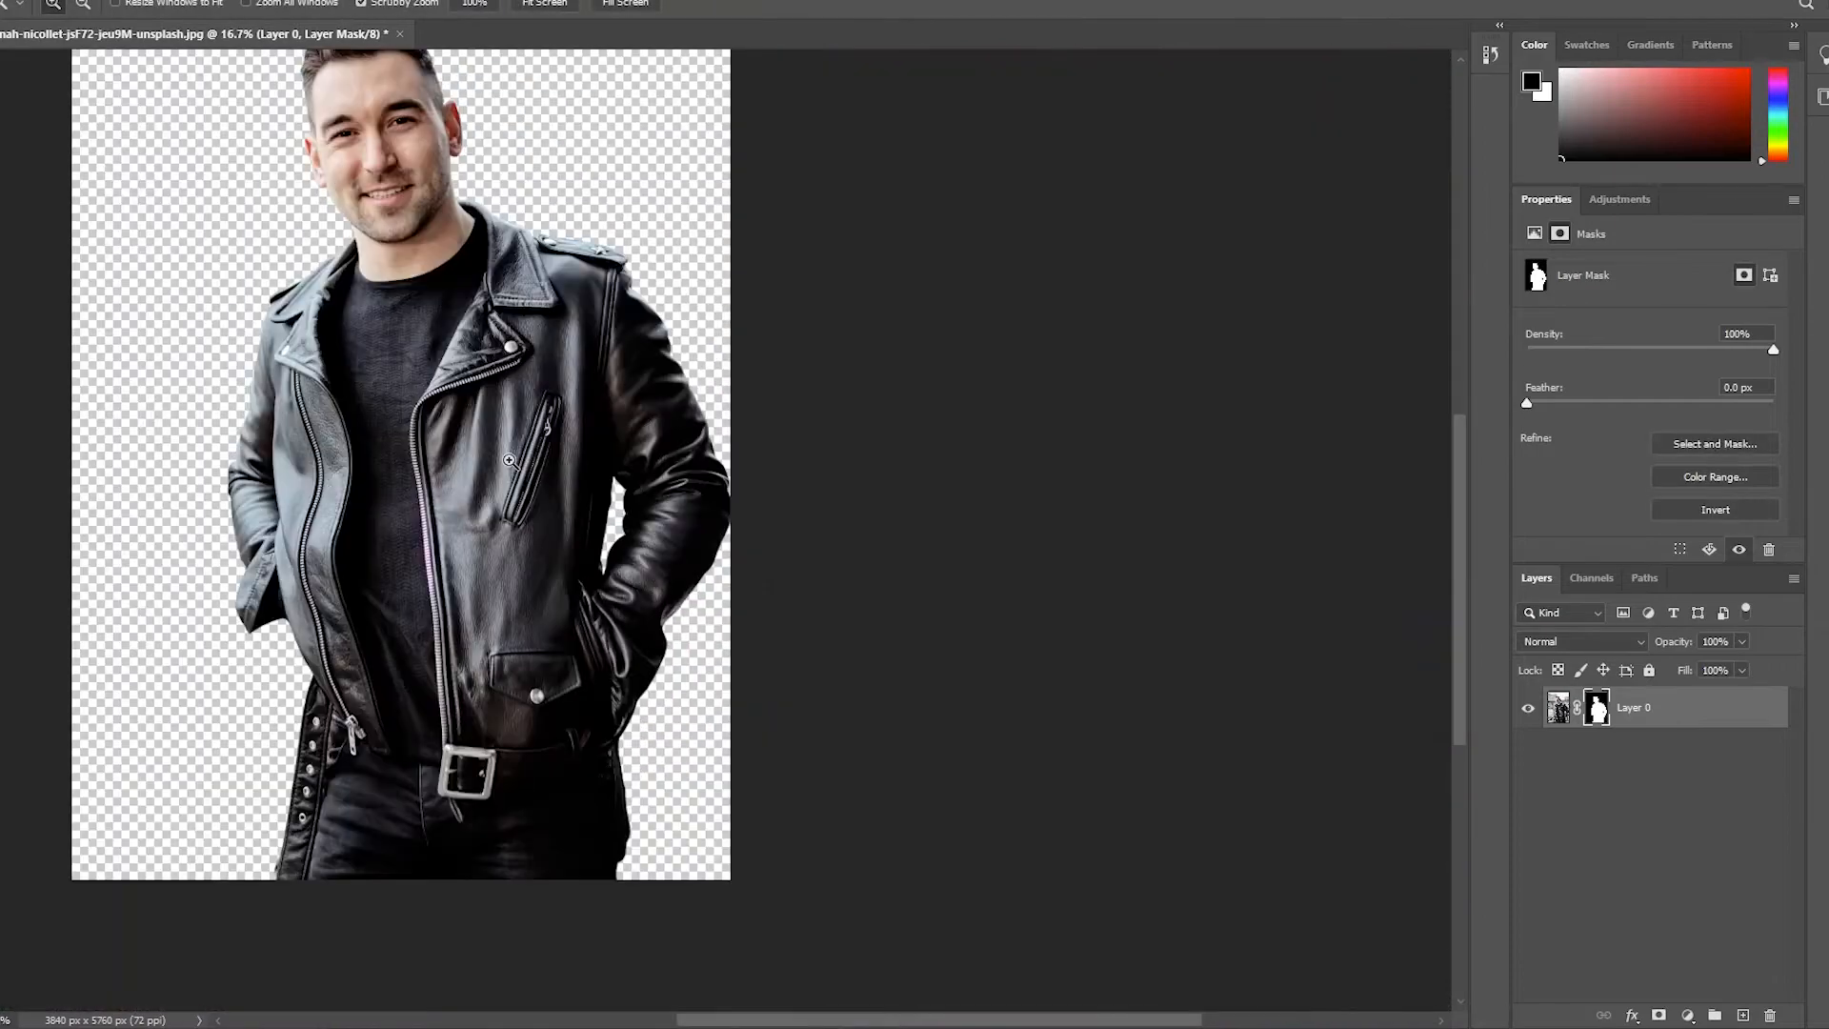
{"action": "scroll", "coordinate": [509, 460], "scroll_direction": "up", "scroll_amount": 1}
{"action": "key", "text": "u"}
{"action": "left_click_drag", "start_coordinate": [331, 86], "coordinate": [1191, 1000]}
{"action": "key", "text": "ctrl+bracketleft"}
{"action": "key", "text": "Delete"}
Crop the canvas closer around the man's cutout
{"action": "key", "text": "c"}
{"action": "left_click_drag", "start_coordinate": [800, 185], "coordinate": [800, 266]}
{"action": "left_click_drag", "start_coordinate": [384, 84], "coordinate": [514, 187]}
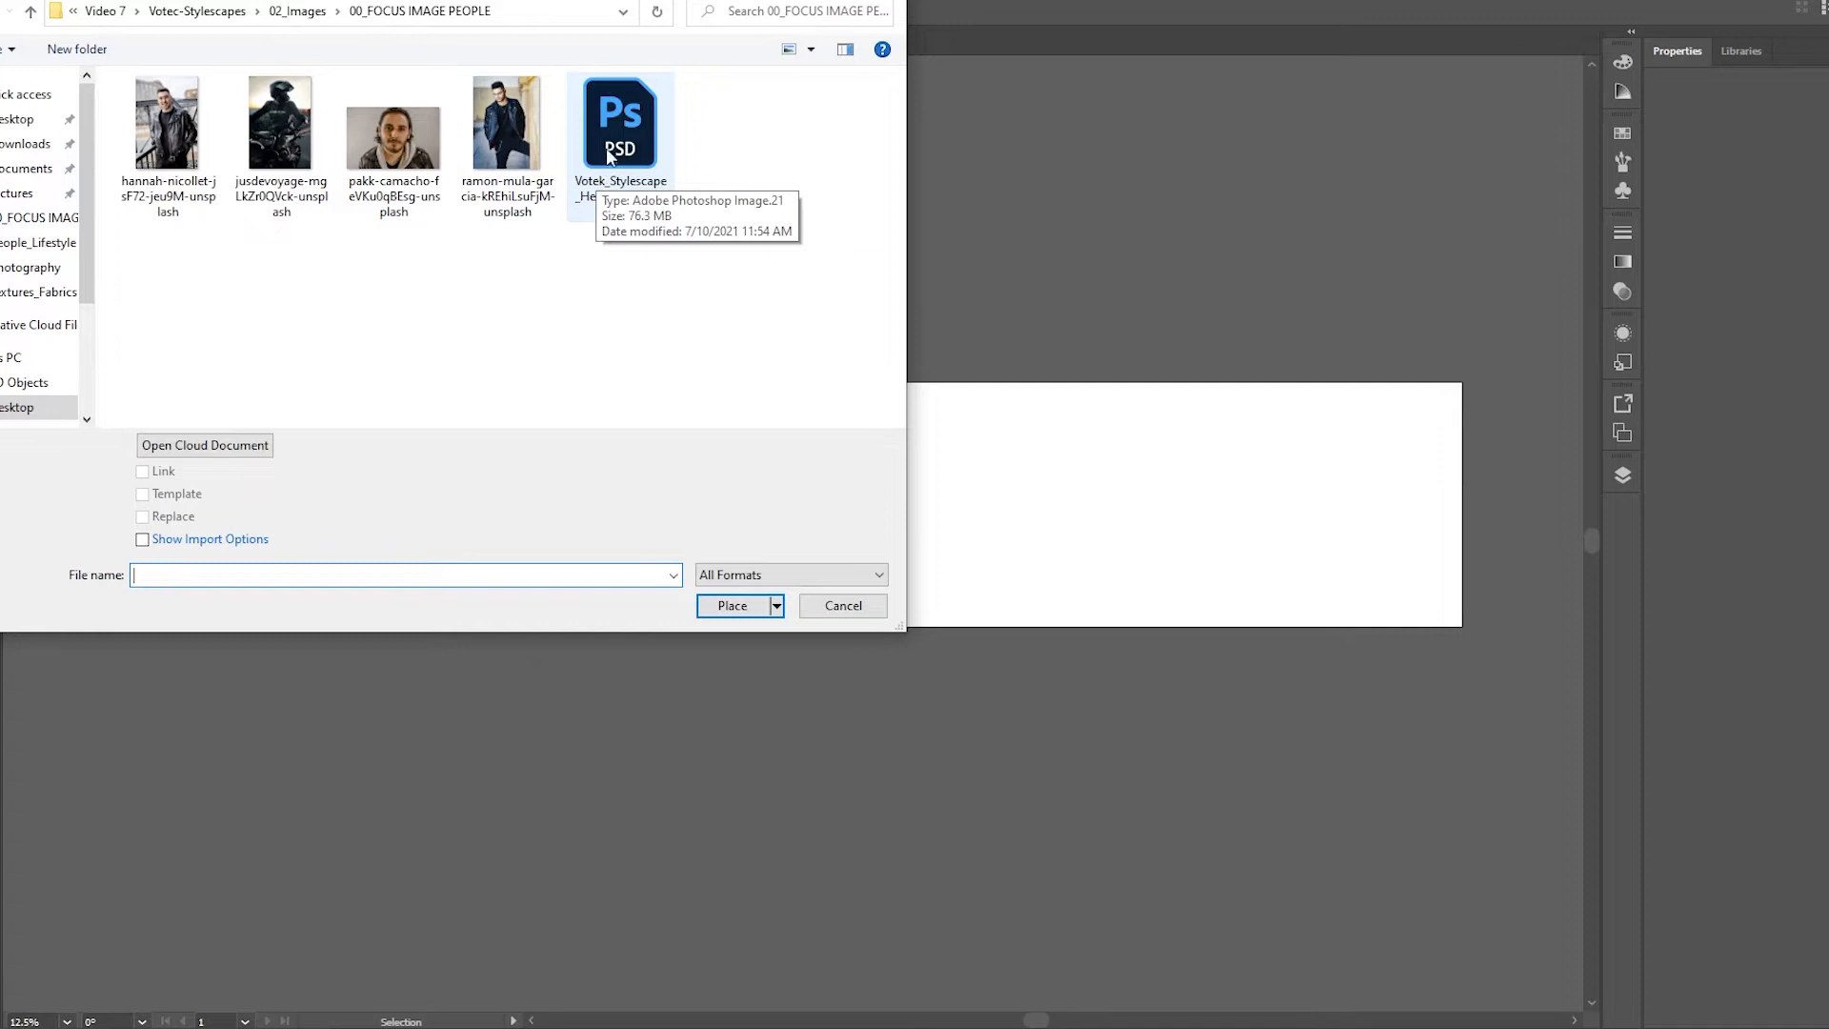
In Illustrator, place the Photoshop cutout into Votec Stylescape.ai, enlarge it and position it over the white panel right of center
{"action": "left_click", "coordinate": [609, 143]}
{"action": "left_click", "coordinate": [762, 606]}
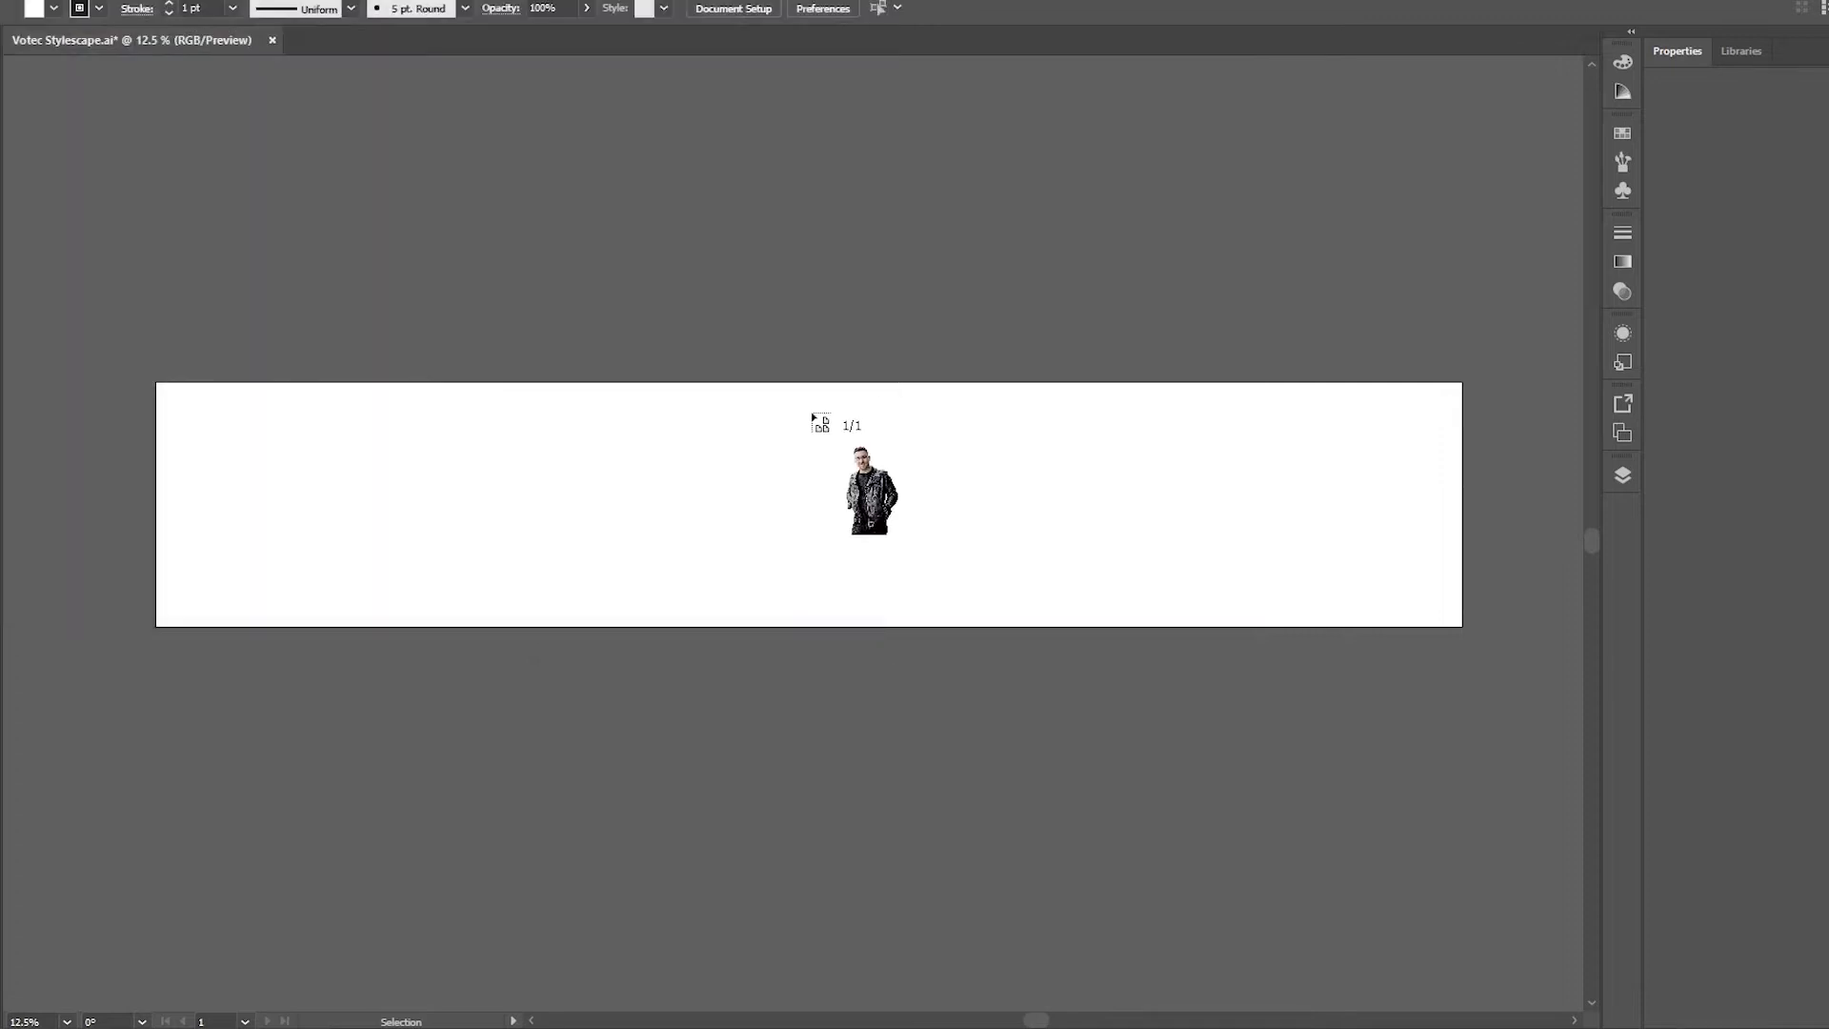
{"action": "left_click_drag", "start_coordinate": [782, 383], "coordinate": [1114, 714]}
{"action": "left_click_drag", "start_coordinate": [897, 645], "coordinate": [991, 630]}
{"action": "left_click_drag", "start_coordinate": [1059, 709], "coordinate": [1086, 805]}
{"action": "left_click", "coordinate": [399, 394]}
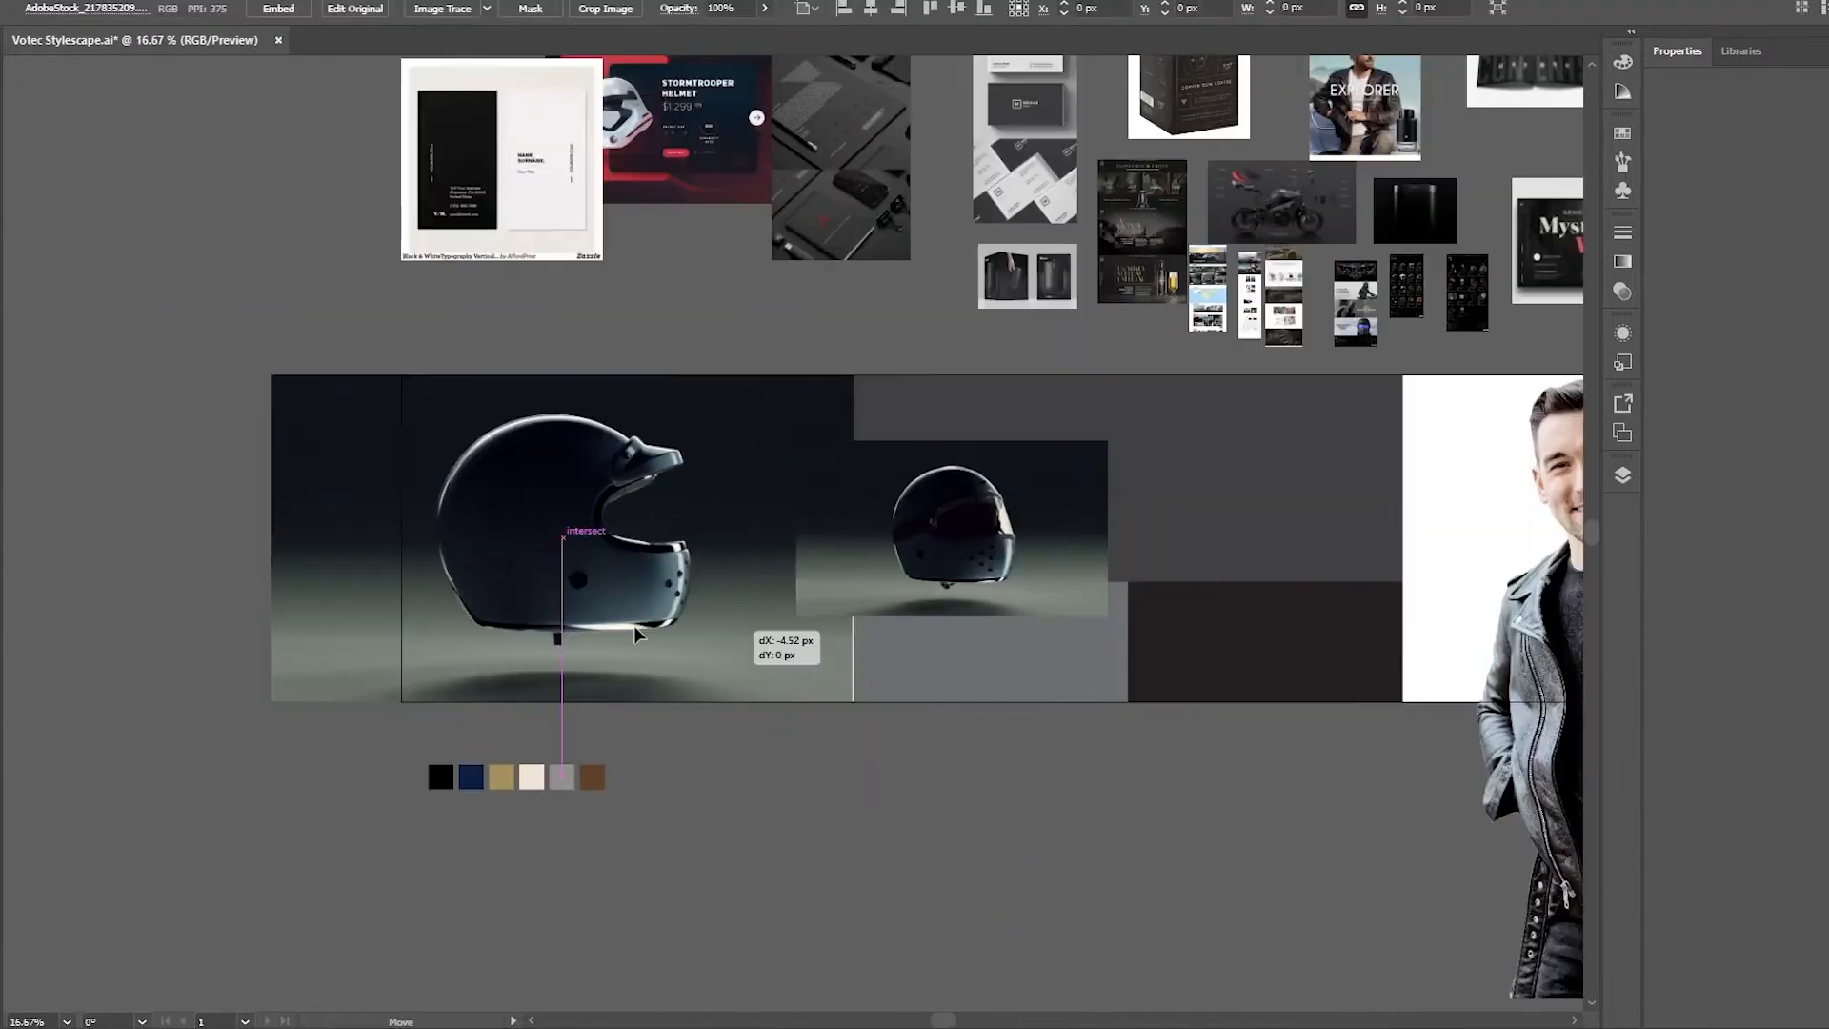
{"action": "left_click_drag", "start_coordinate": [734, 612], "coordinate": [1089, 616]}
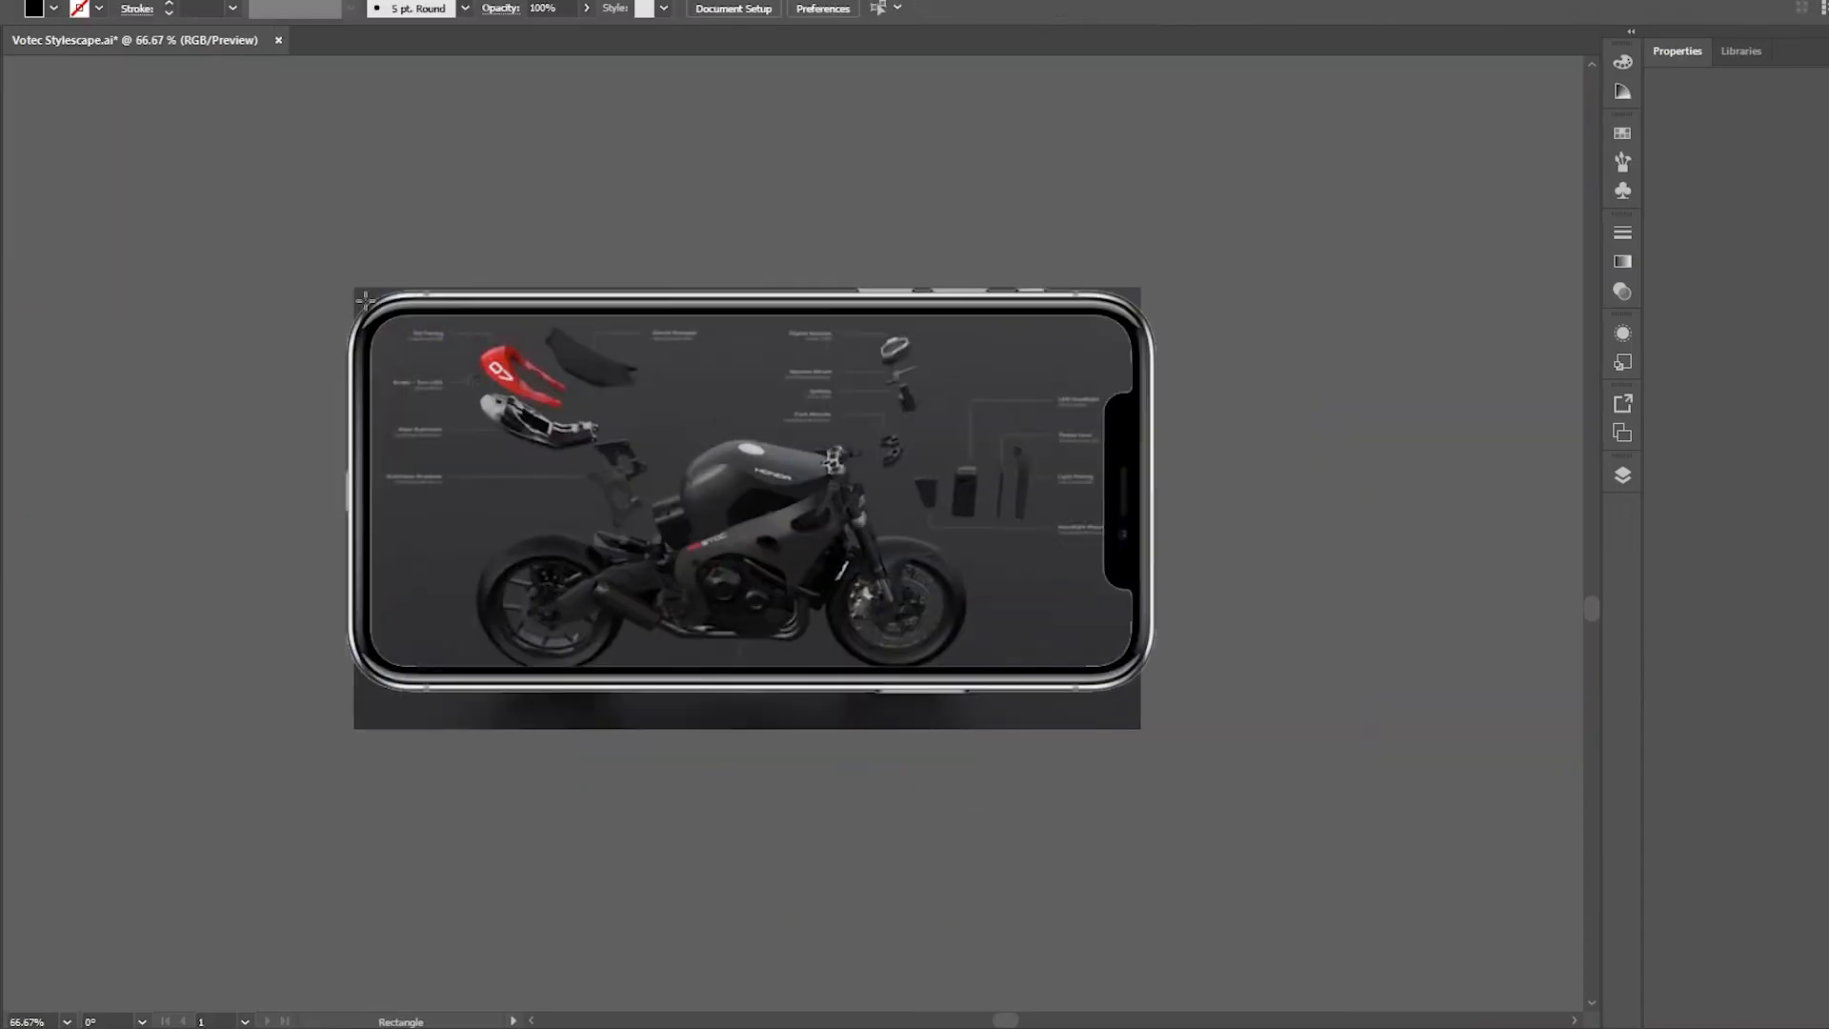
Clip the helmet shop page capture to the rounded phone-screen shape and fit it into the phone mockup
{"action": "right_click", "coordinate": [874, 502]}
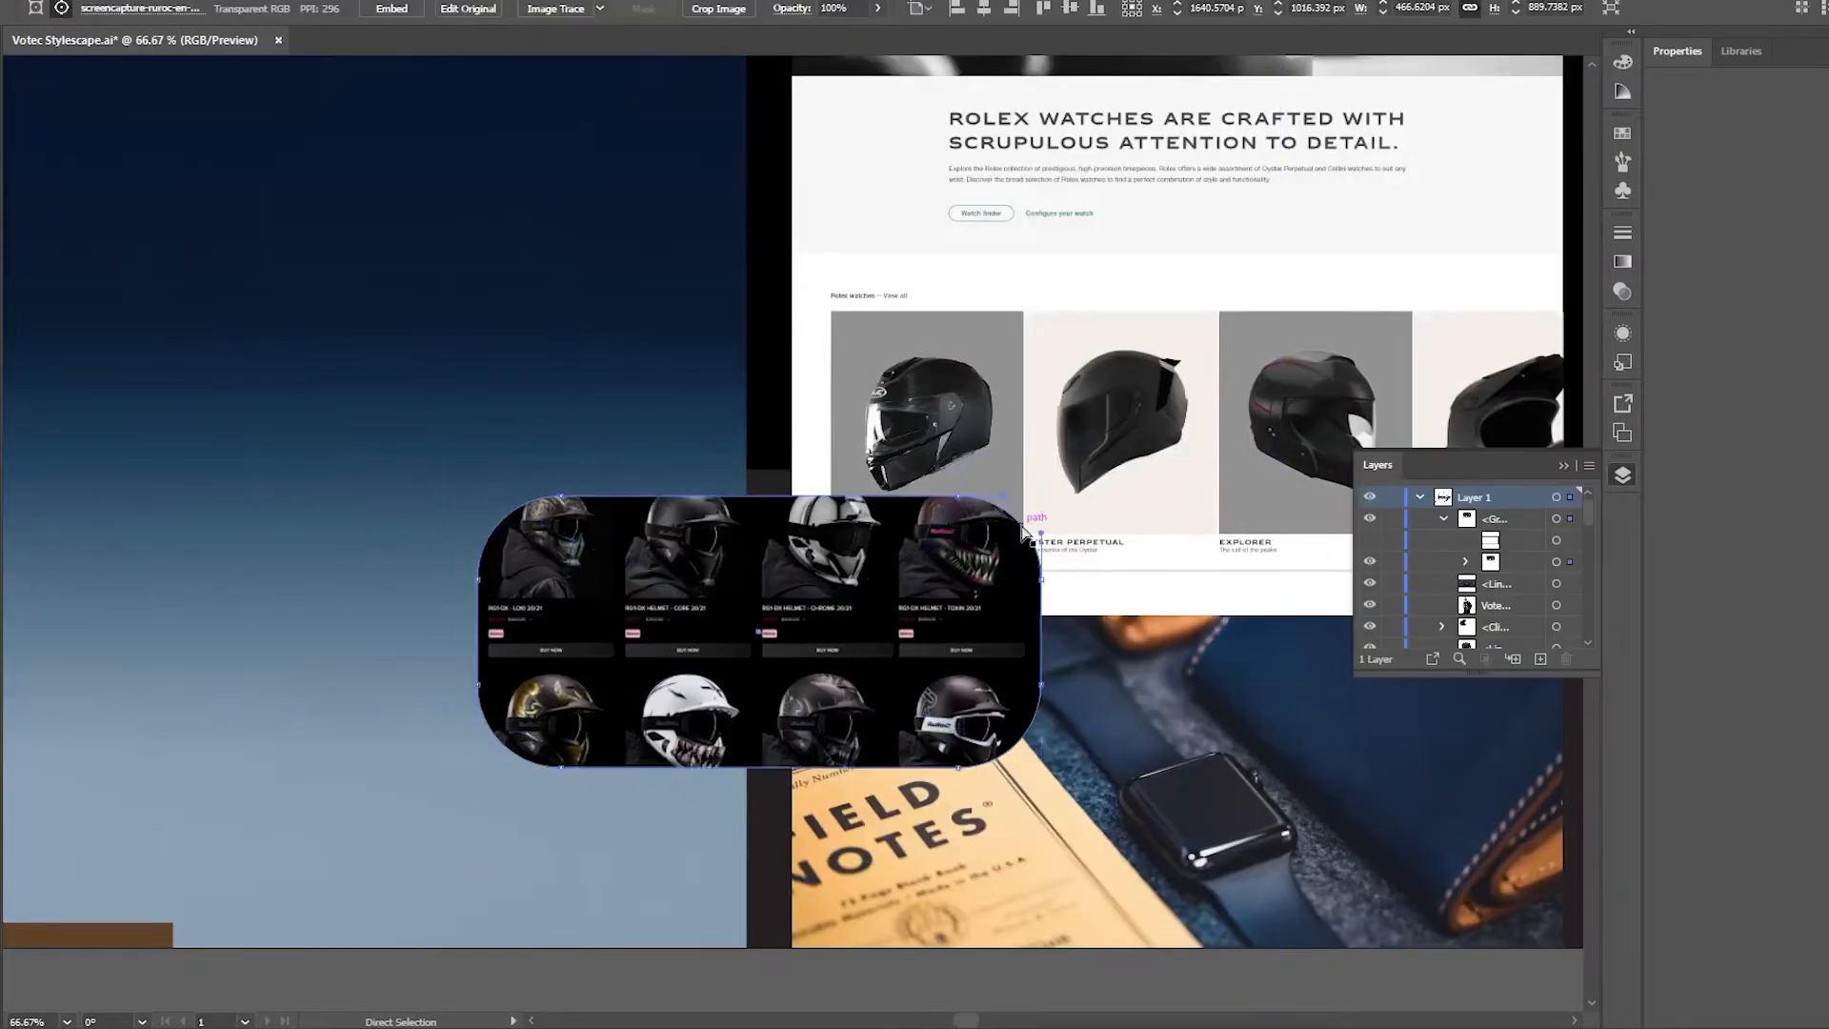
{"action": "right_click", "coordinate": [680, 504]}
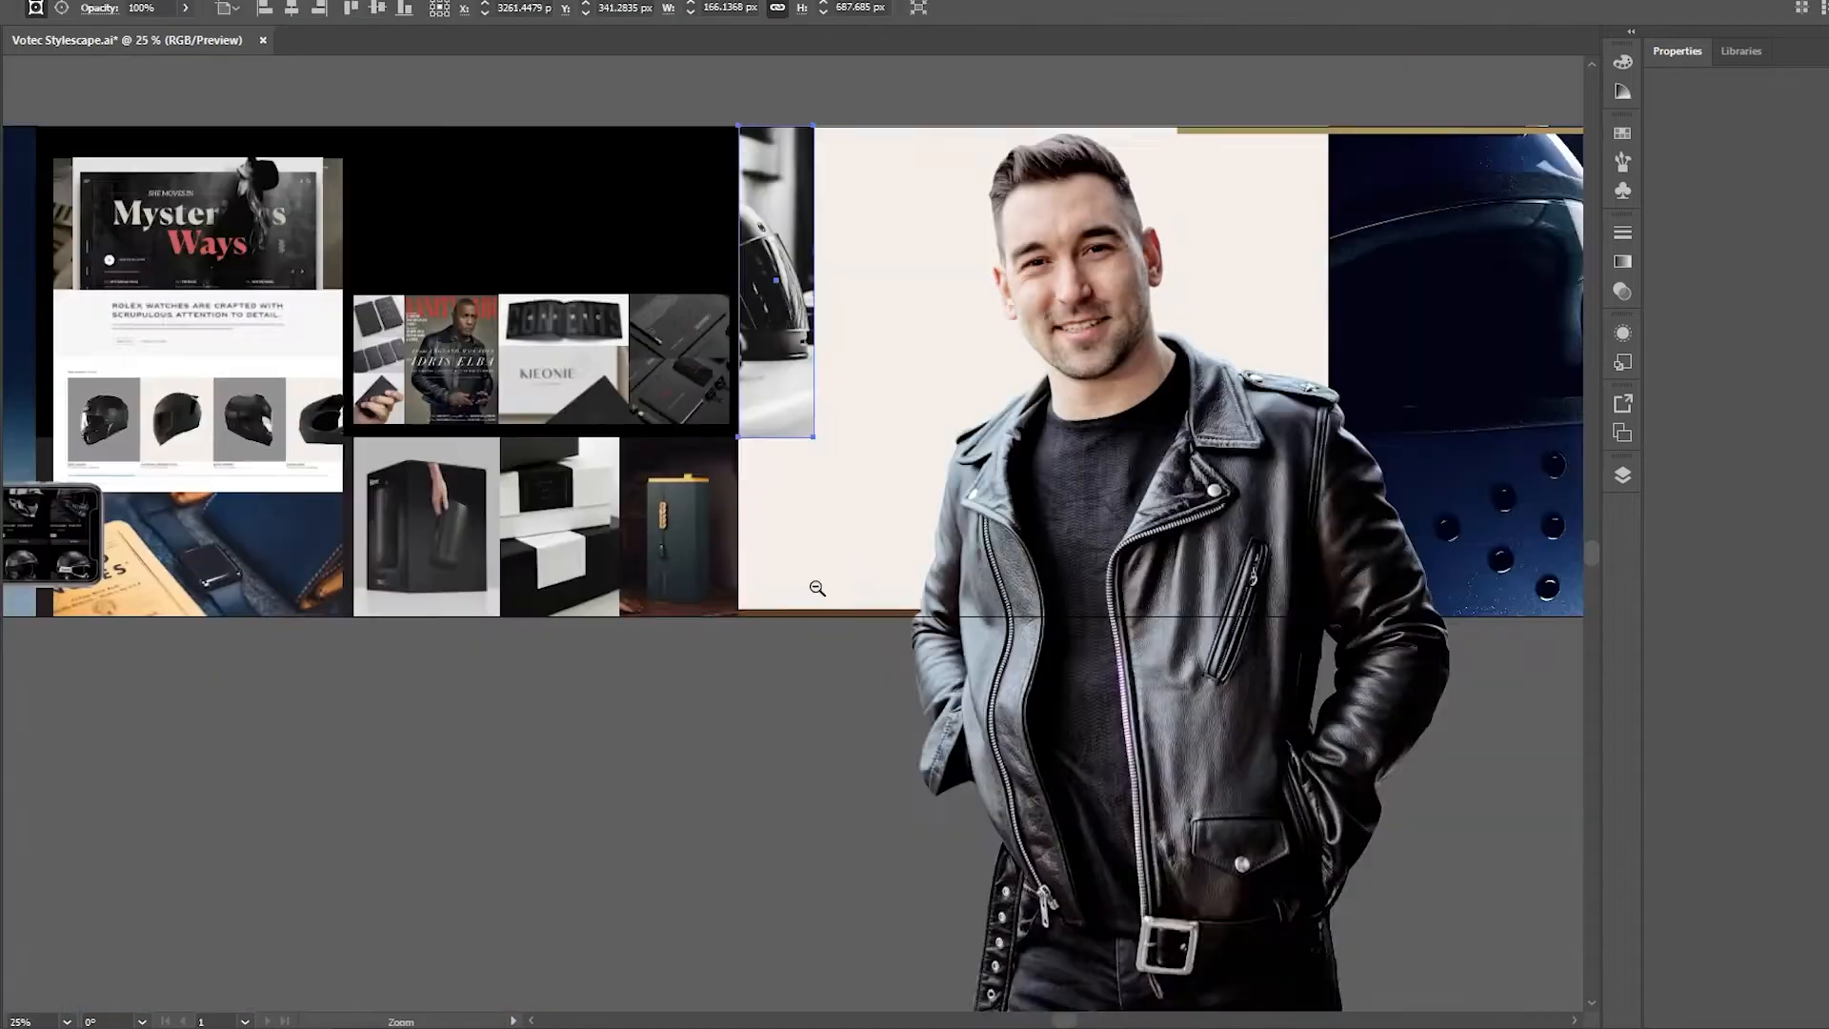
Examine the whole stylescape from the blue helmet panel across the mockups and portrait to the road images at the far end
{"action": "left_click", "coordinate": [1423, 914]}
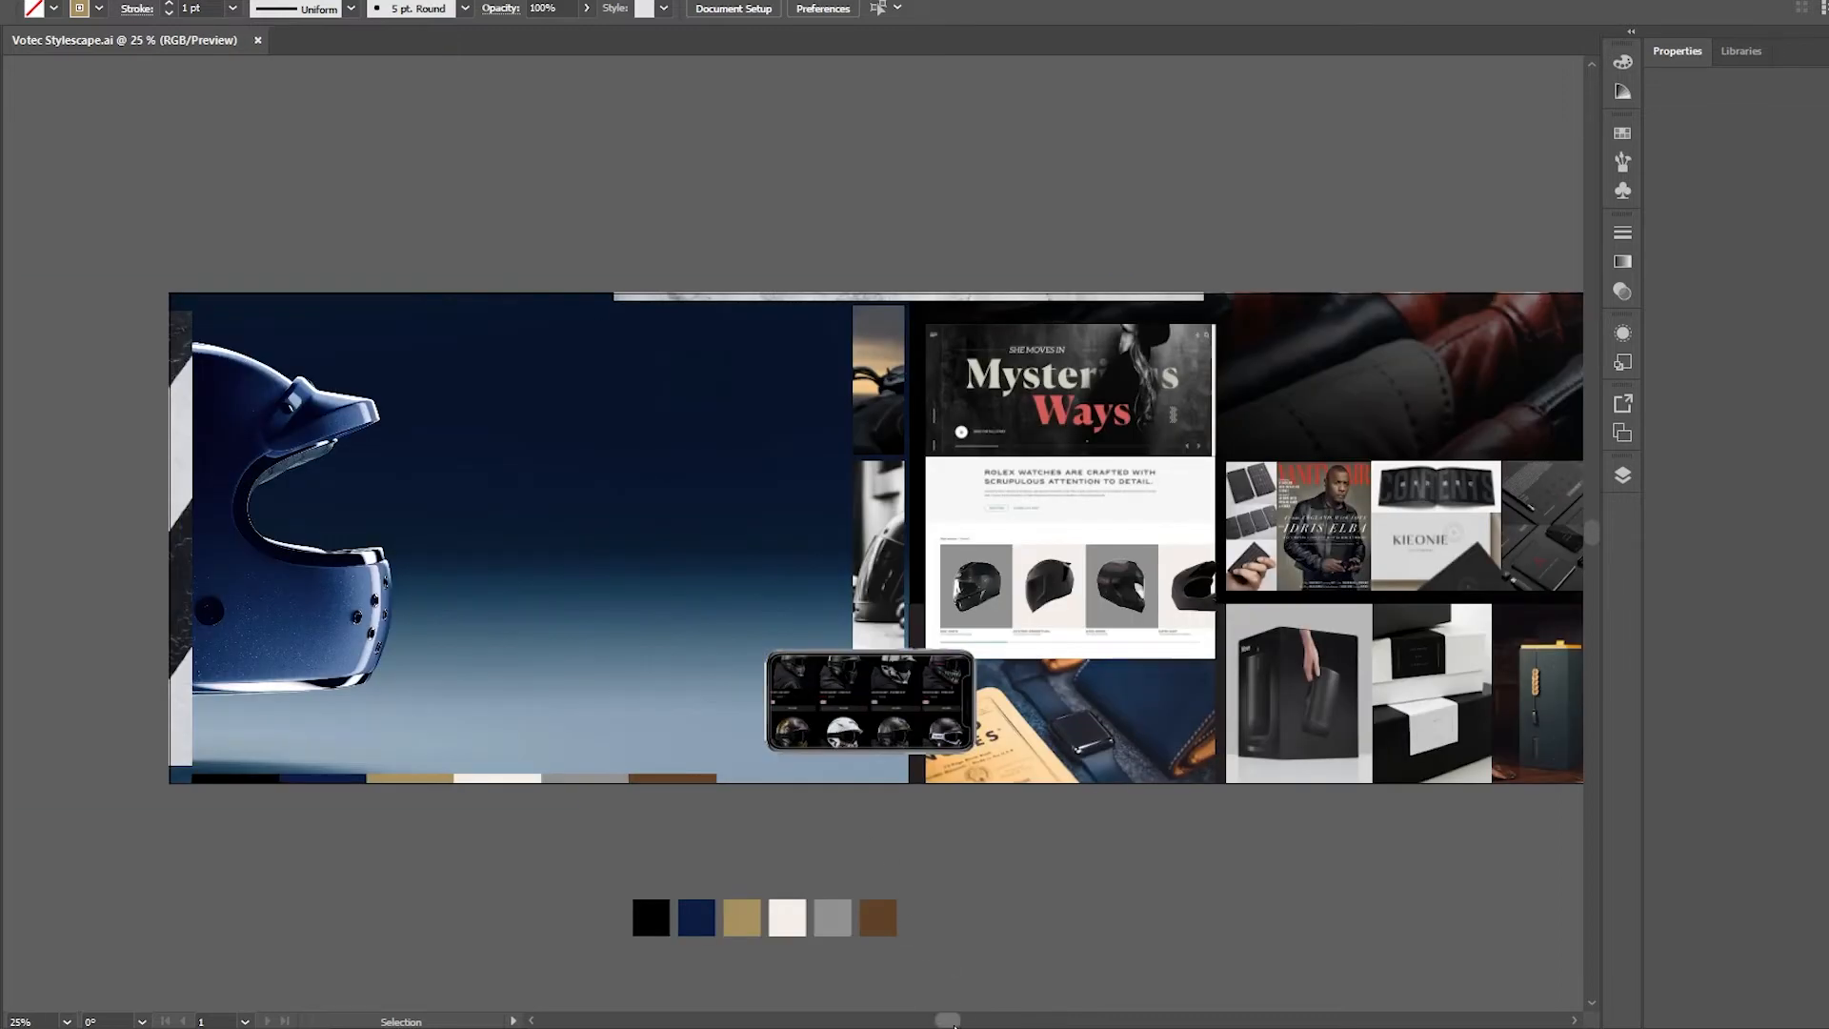
{"action": "left_click_drag", "start_coordinate": [953, 1022], "coordinate": [1143, 1000]}
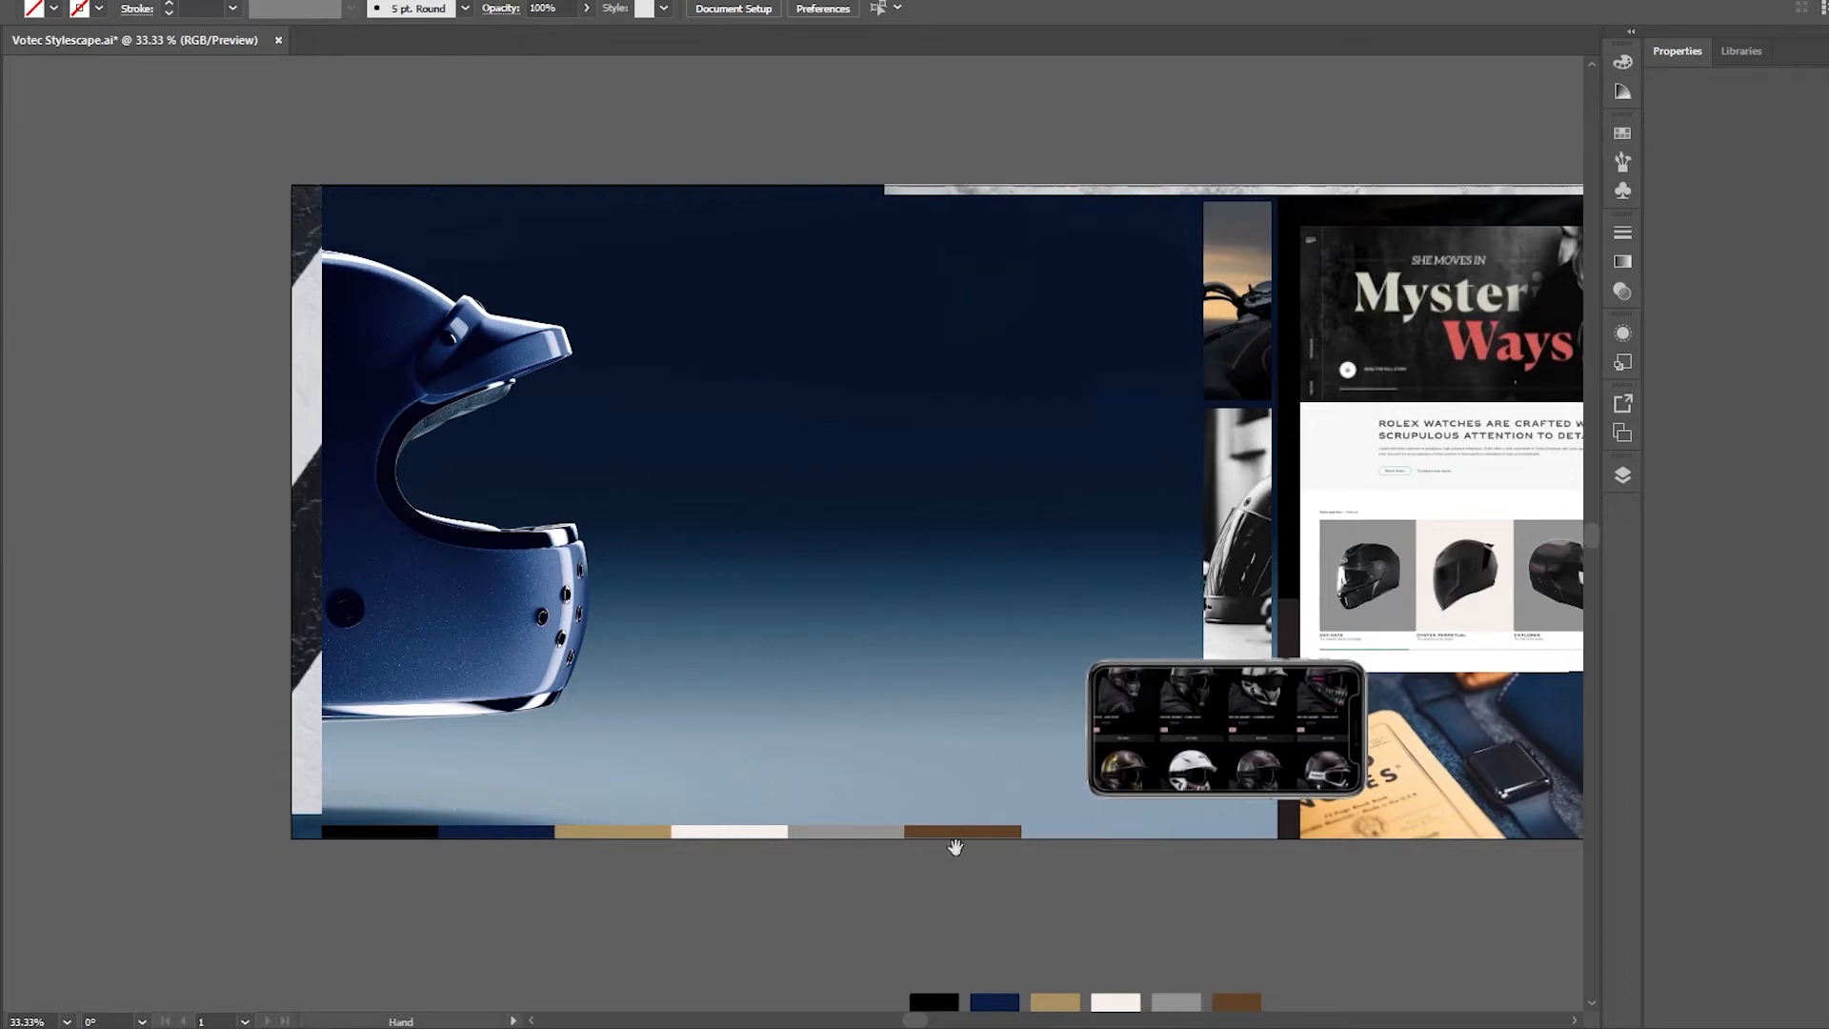
{"action": "left_click_drag", "start_coordinate": [1395, 912], "coordinate": [801, 907]}
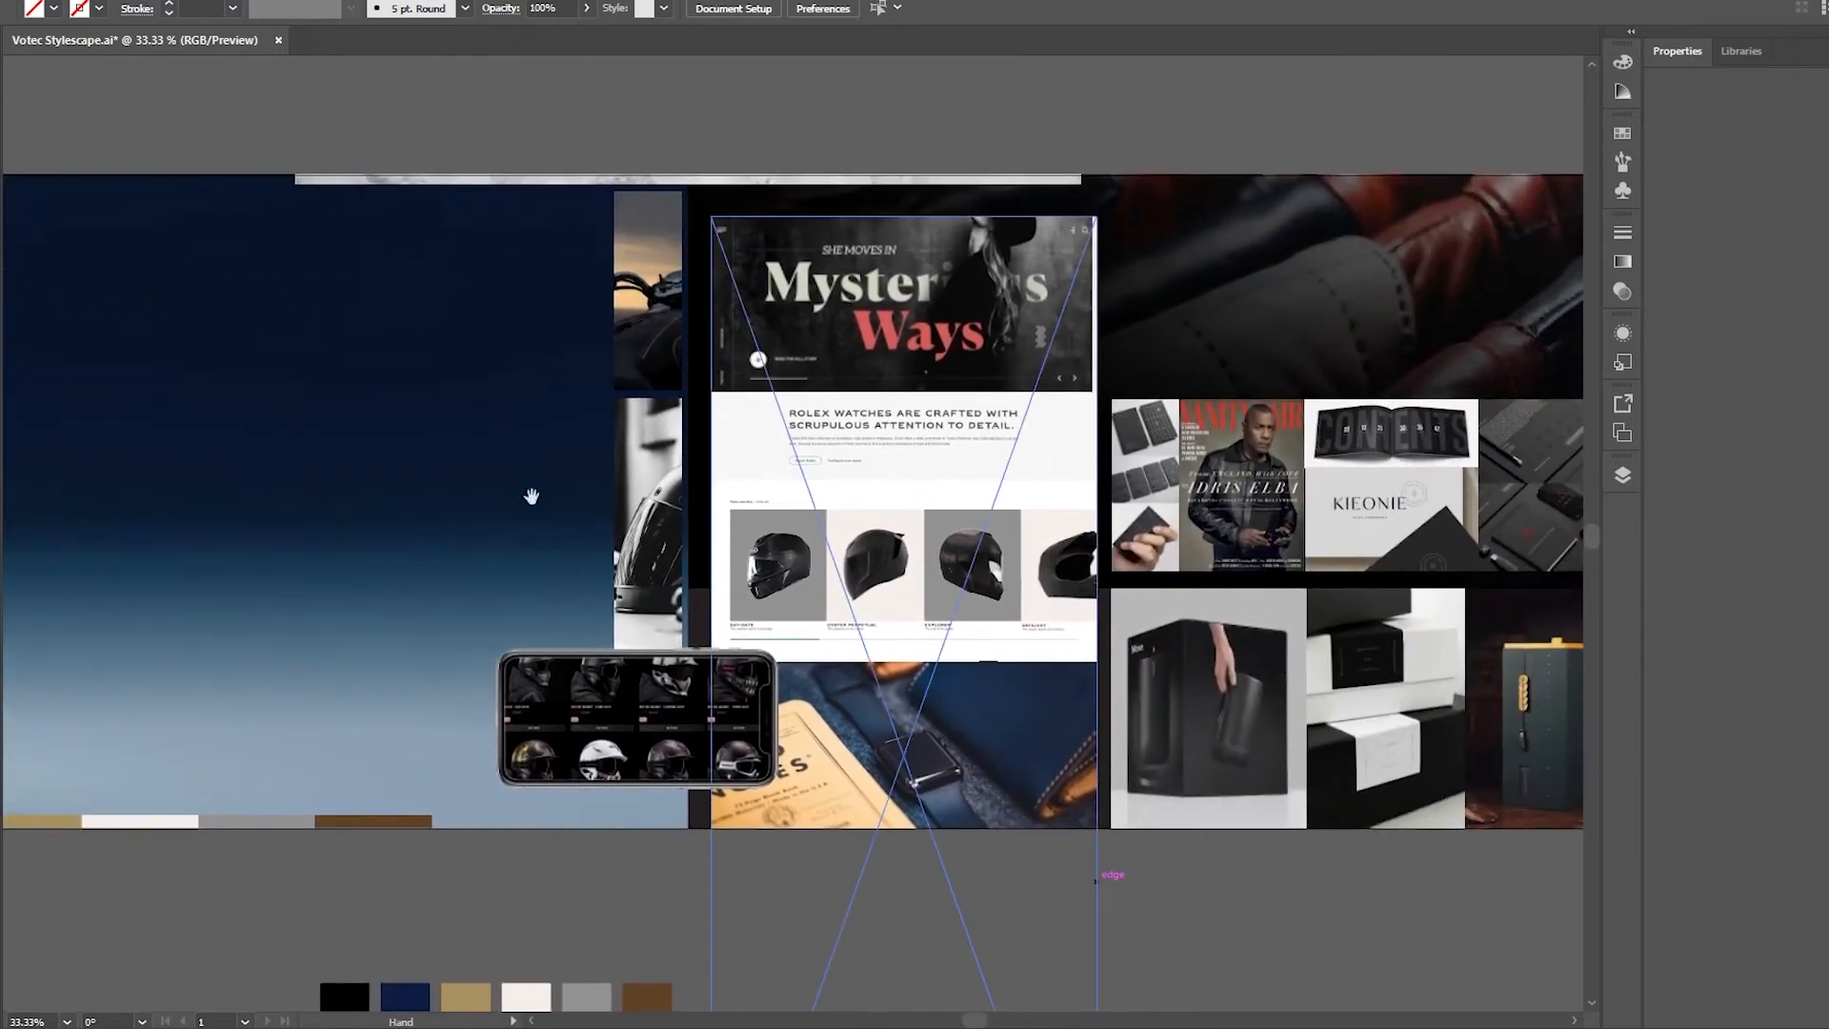
{"action": "left_click_drag", "start_coordinate": [1408, 862], "coordinate": [964, 867]}
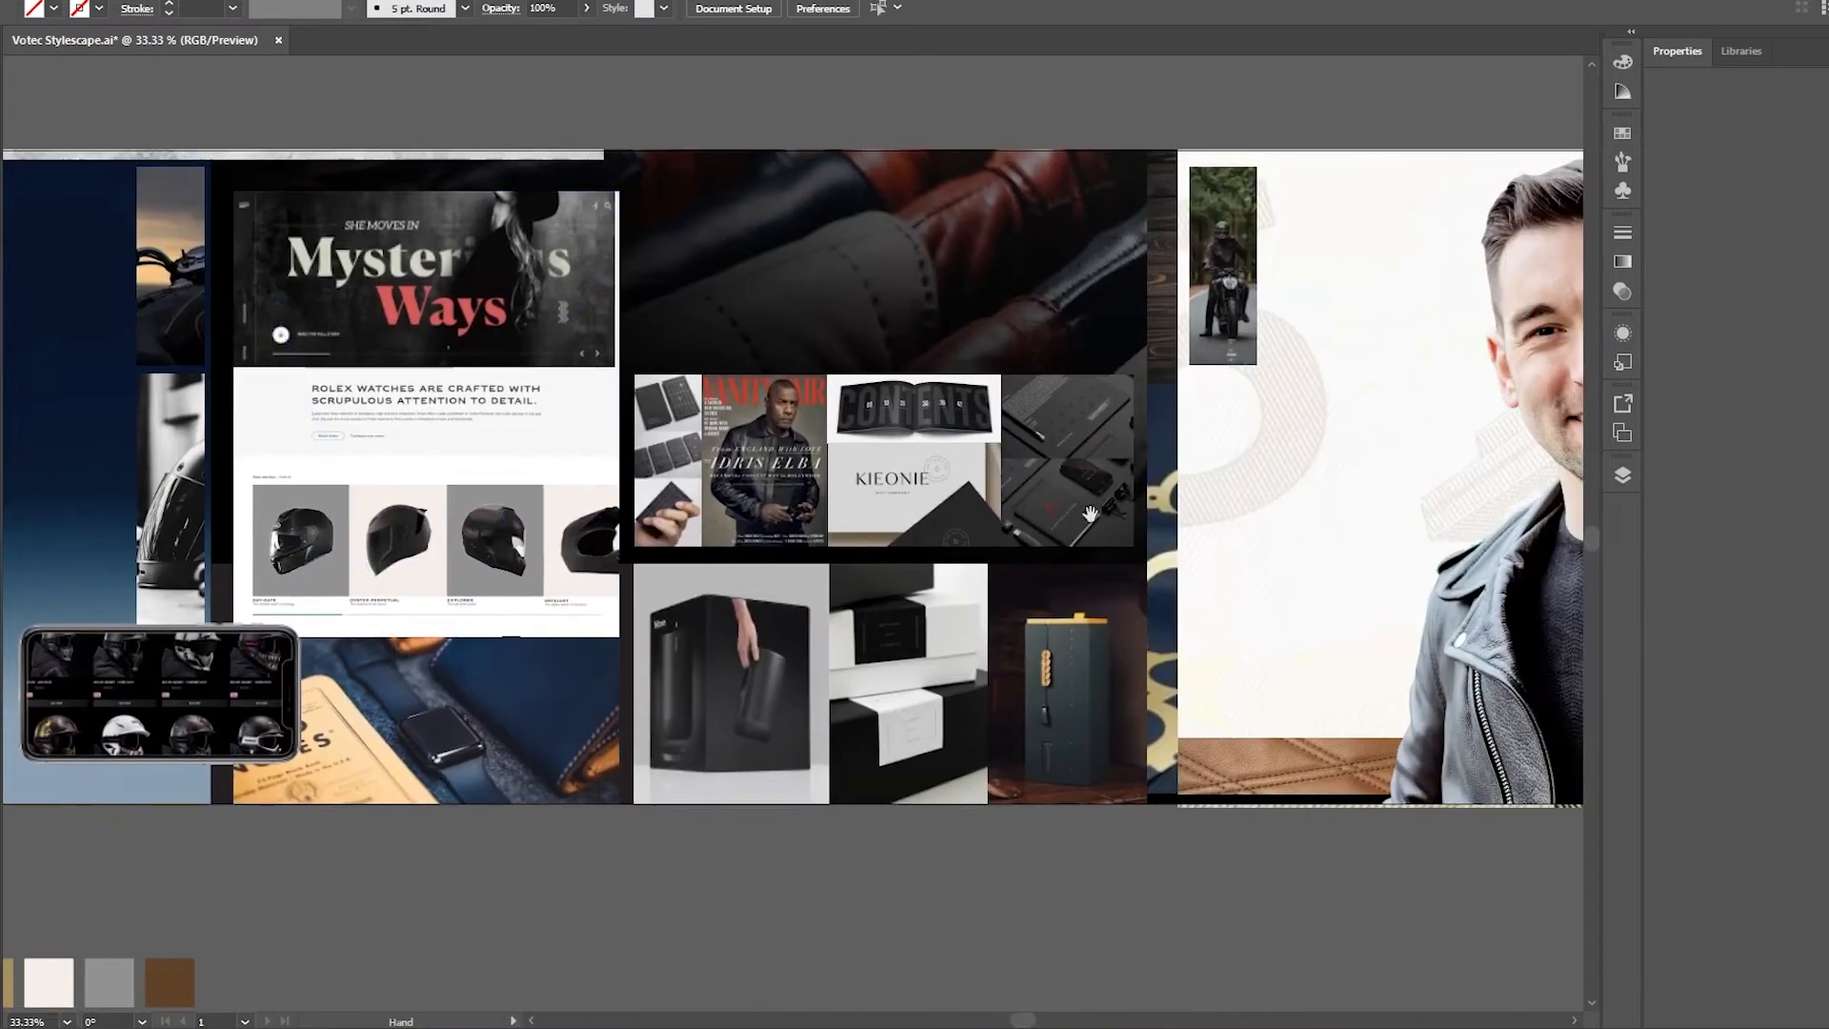
{"action": "left_click_drag", "start_coordinate": [1374, 808], "coordinate": [1173, 895]}
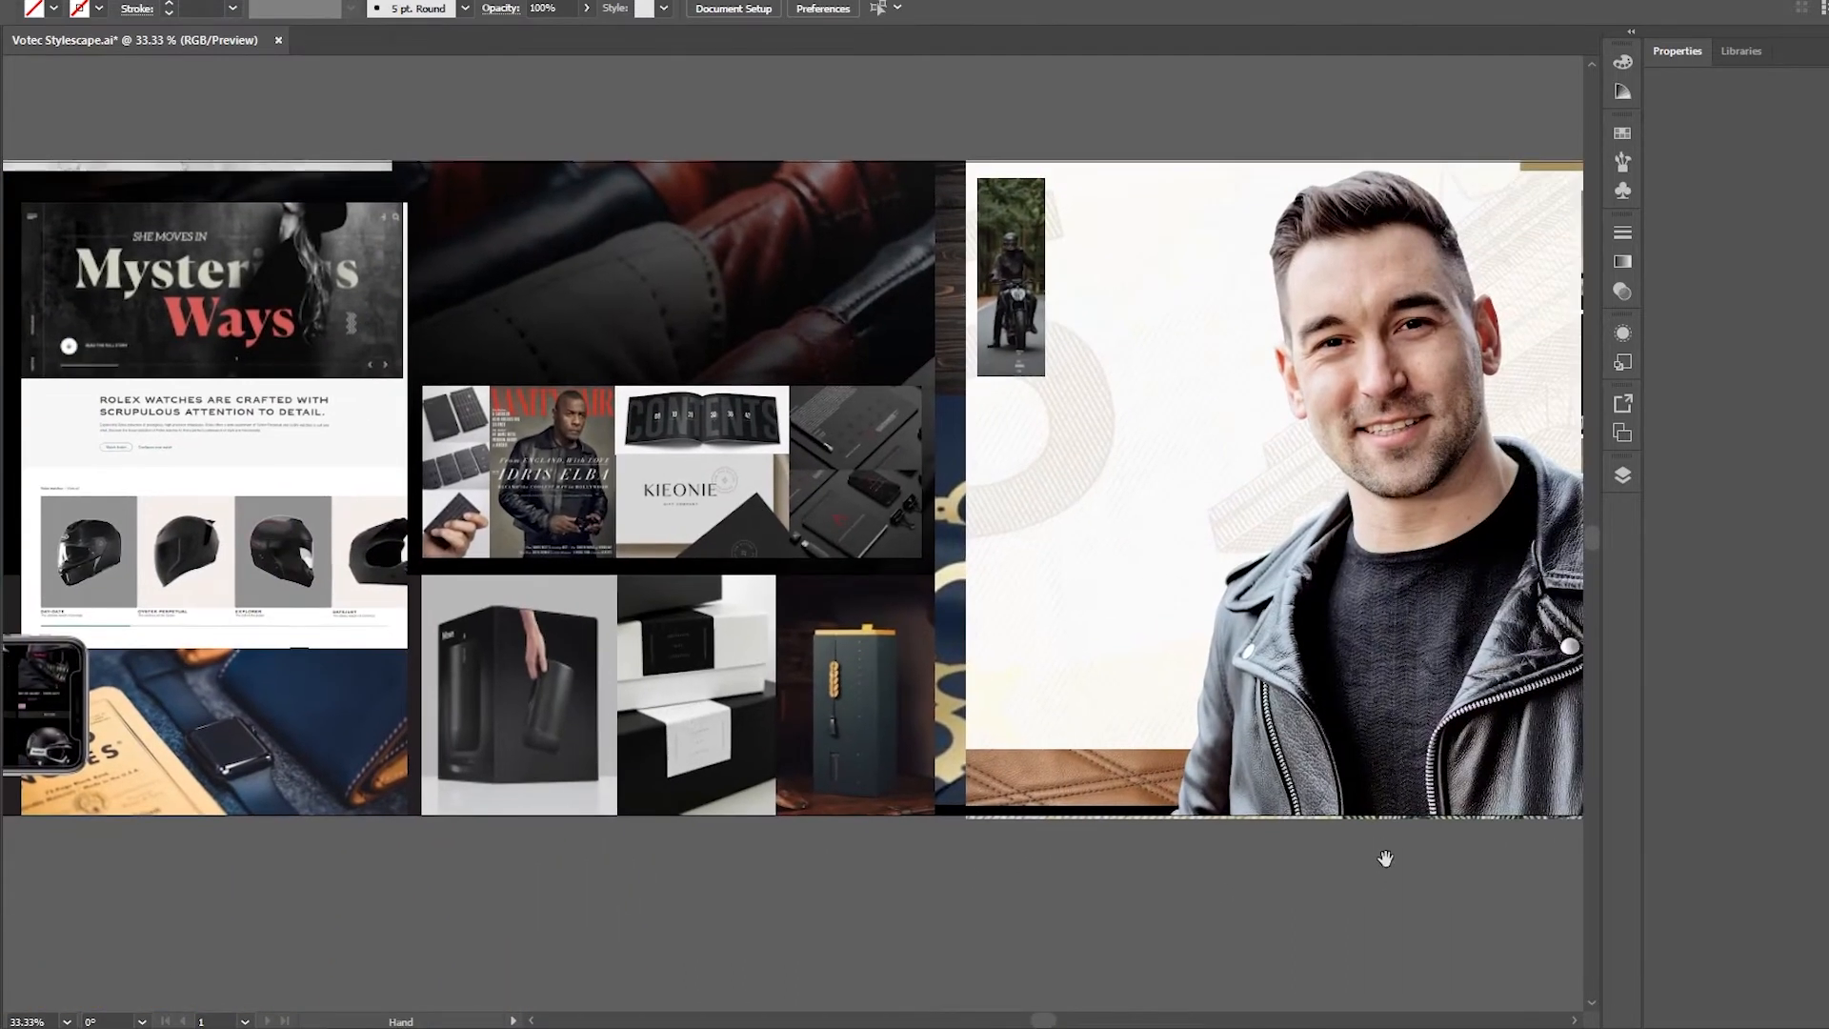
{"action": "left_click_drag", "start_coordinate": [1384, 858], "coordinate": [1003, 899]}
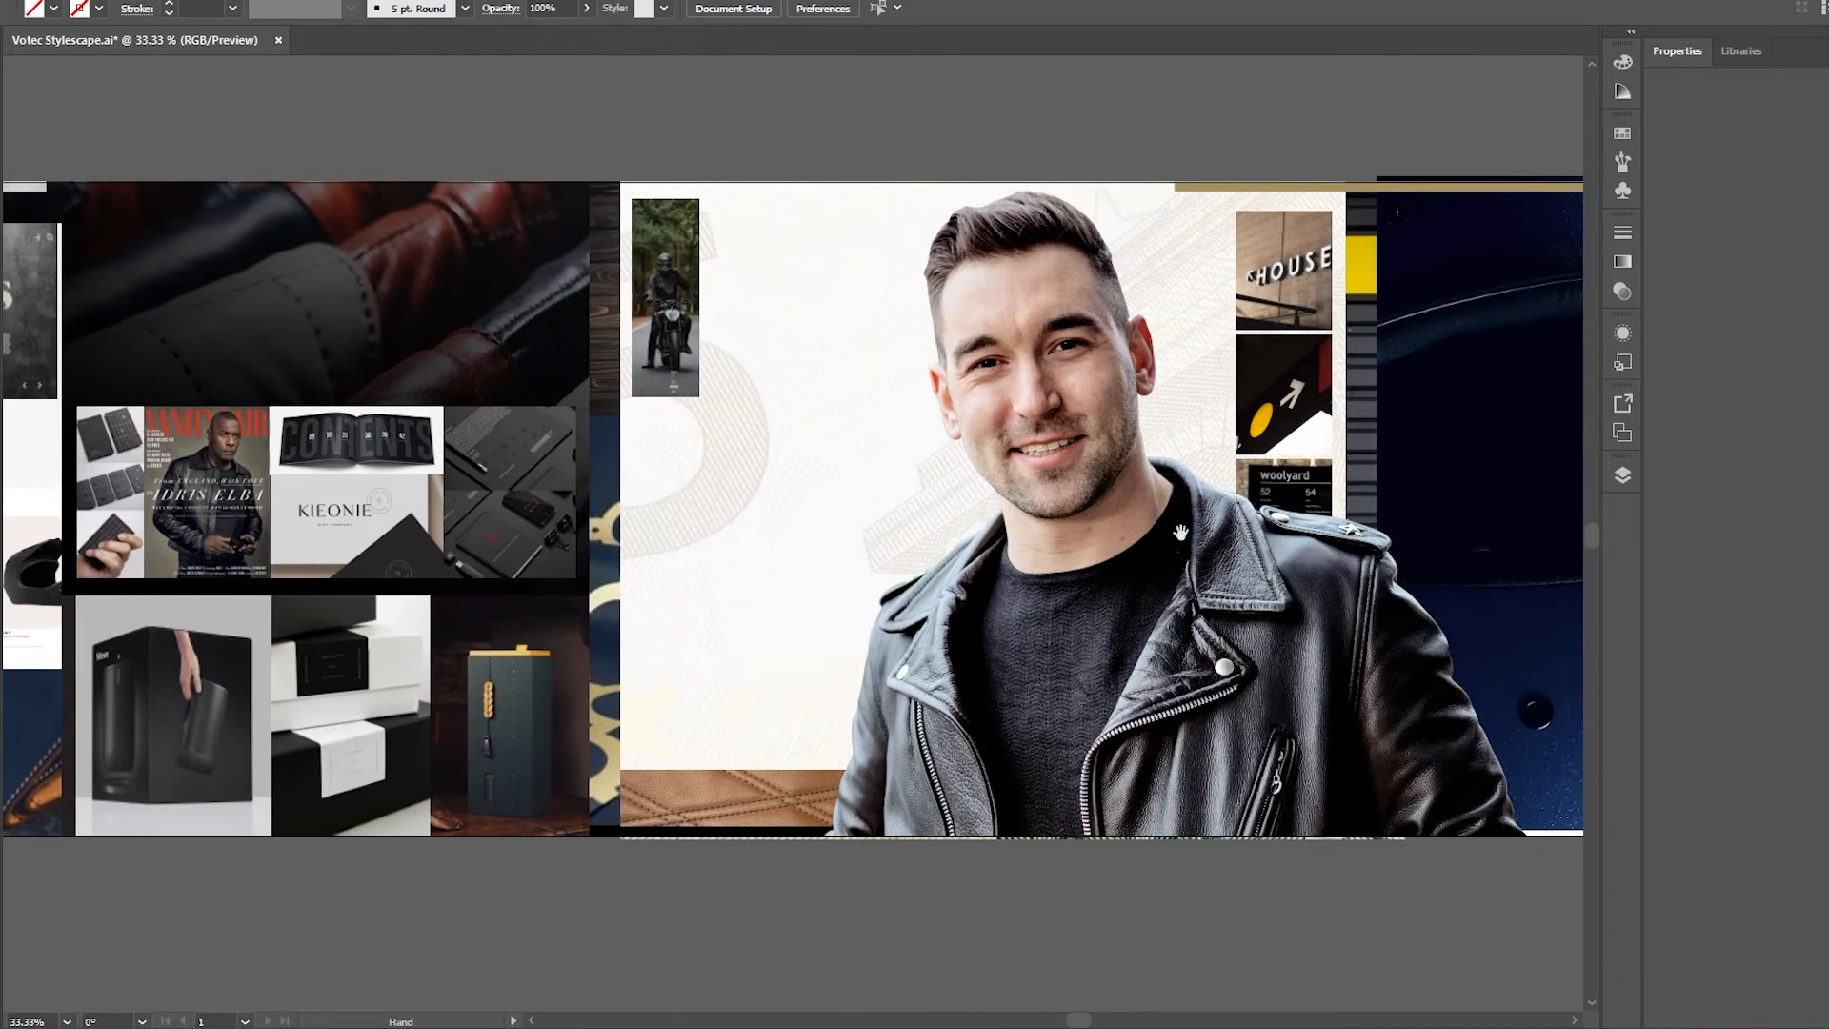
{"action": "left_click_drag", "start_coordinate": [1331, 499], "coordinate": [770, 494]}
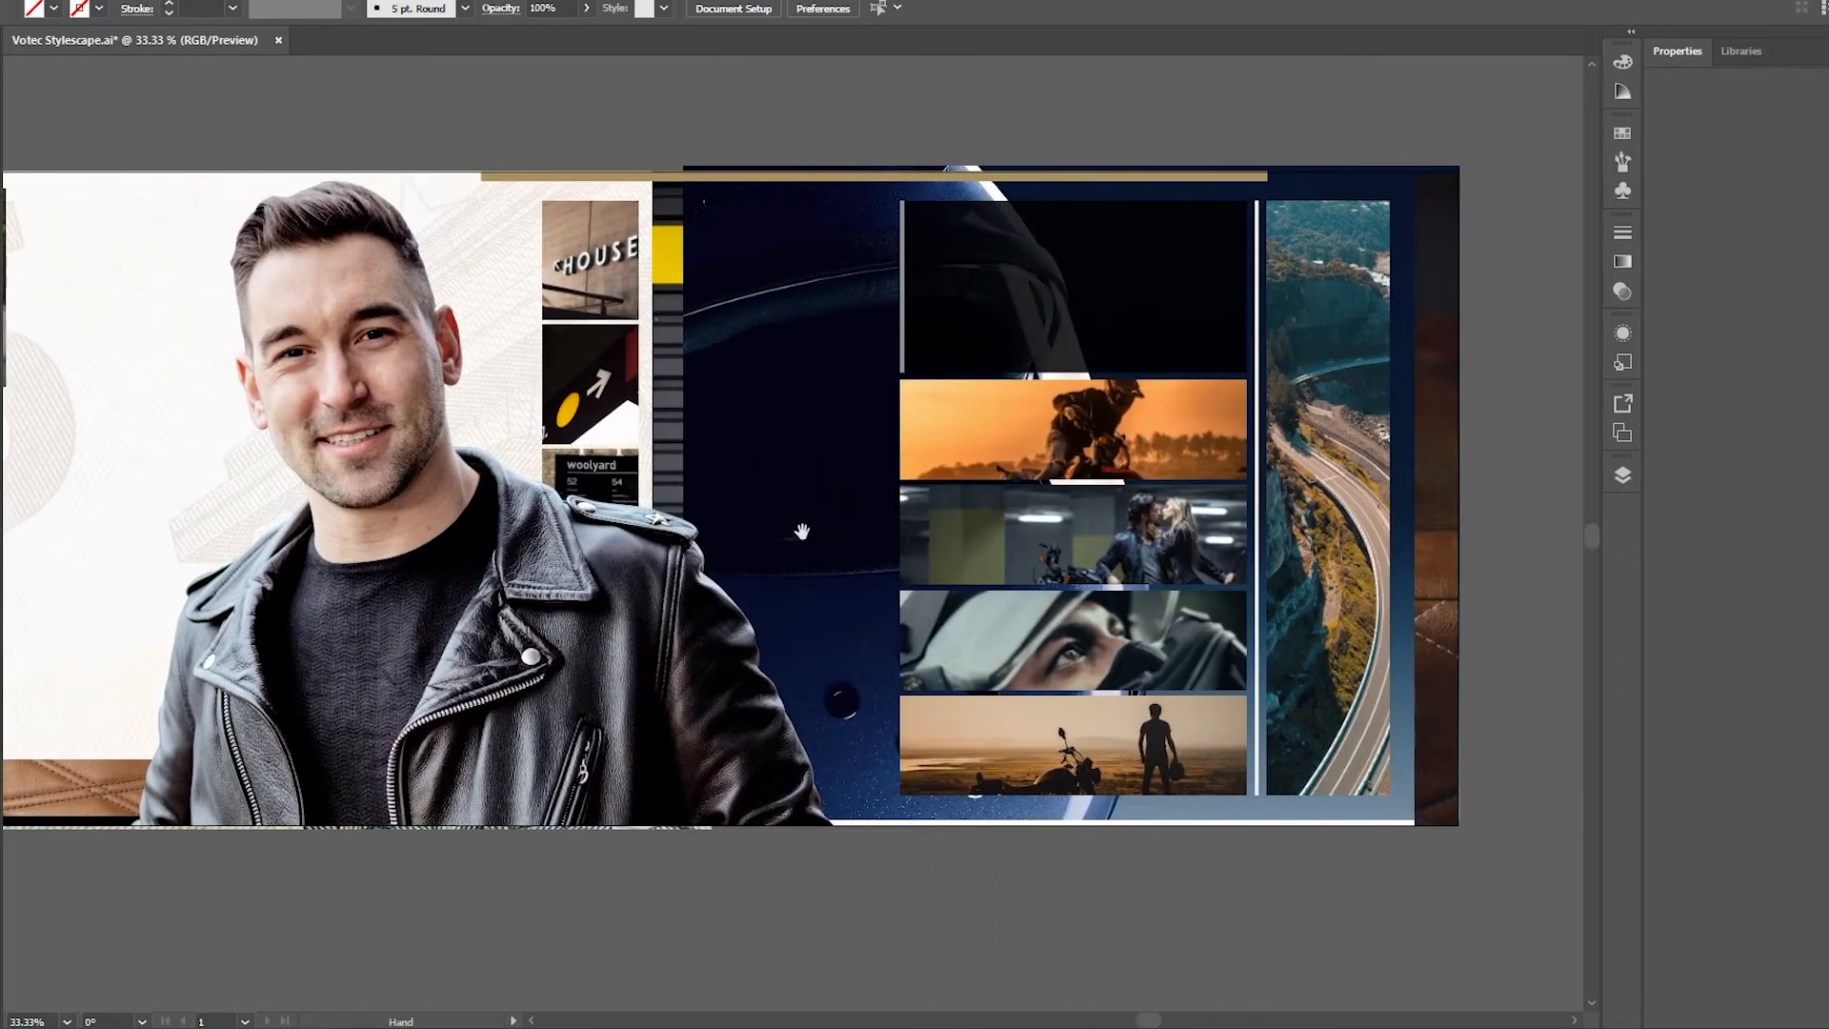
{"action": "key", "text": "ctrl+minus"}
{"action": "key", "text": "ctrl+minus"}
{"action": "key", "text": "ctrl+minus"}
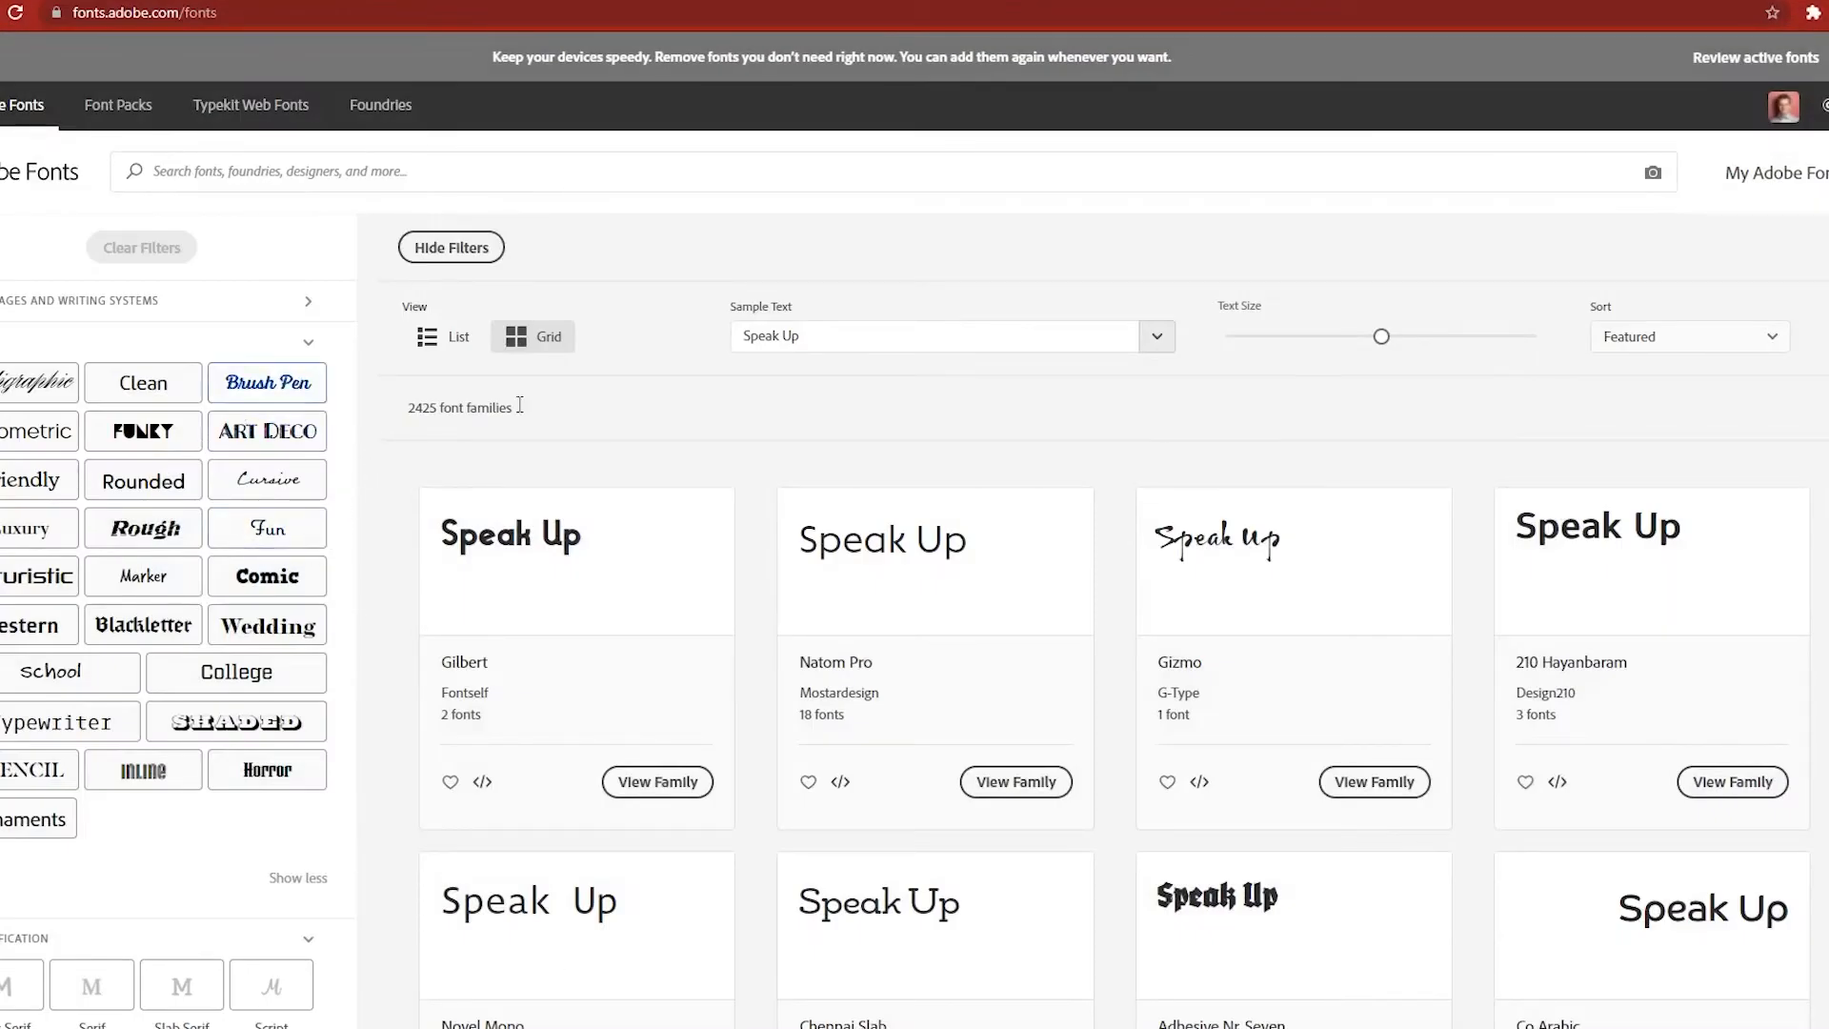
In Adobe Fonts, filter the font families to serif with high contrast, regular width and regular weight, and browse the matches
{"action": "scroll", "coordinate": [502, 431], "scroll_direction": "down", "scroll_amount": 1}
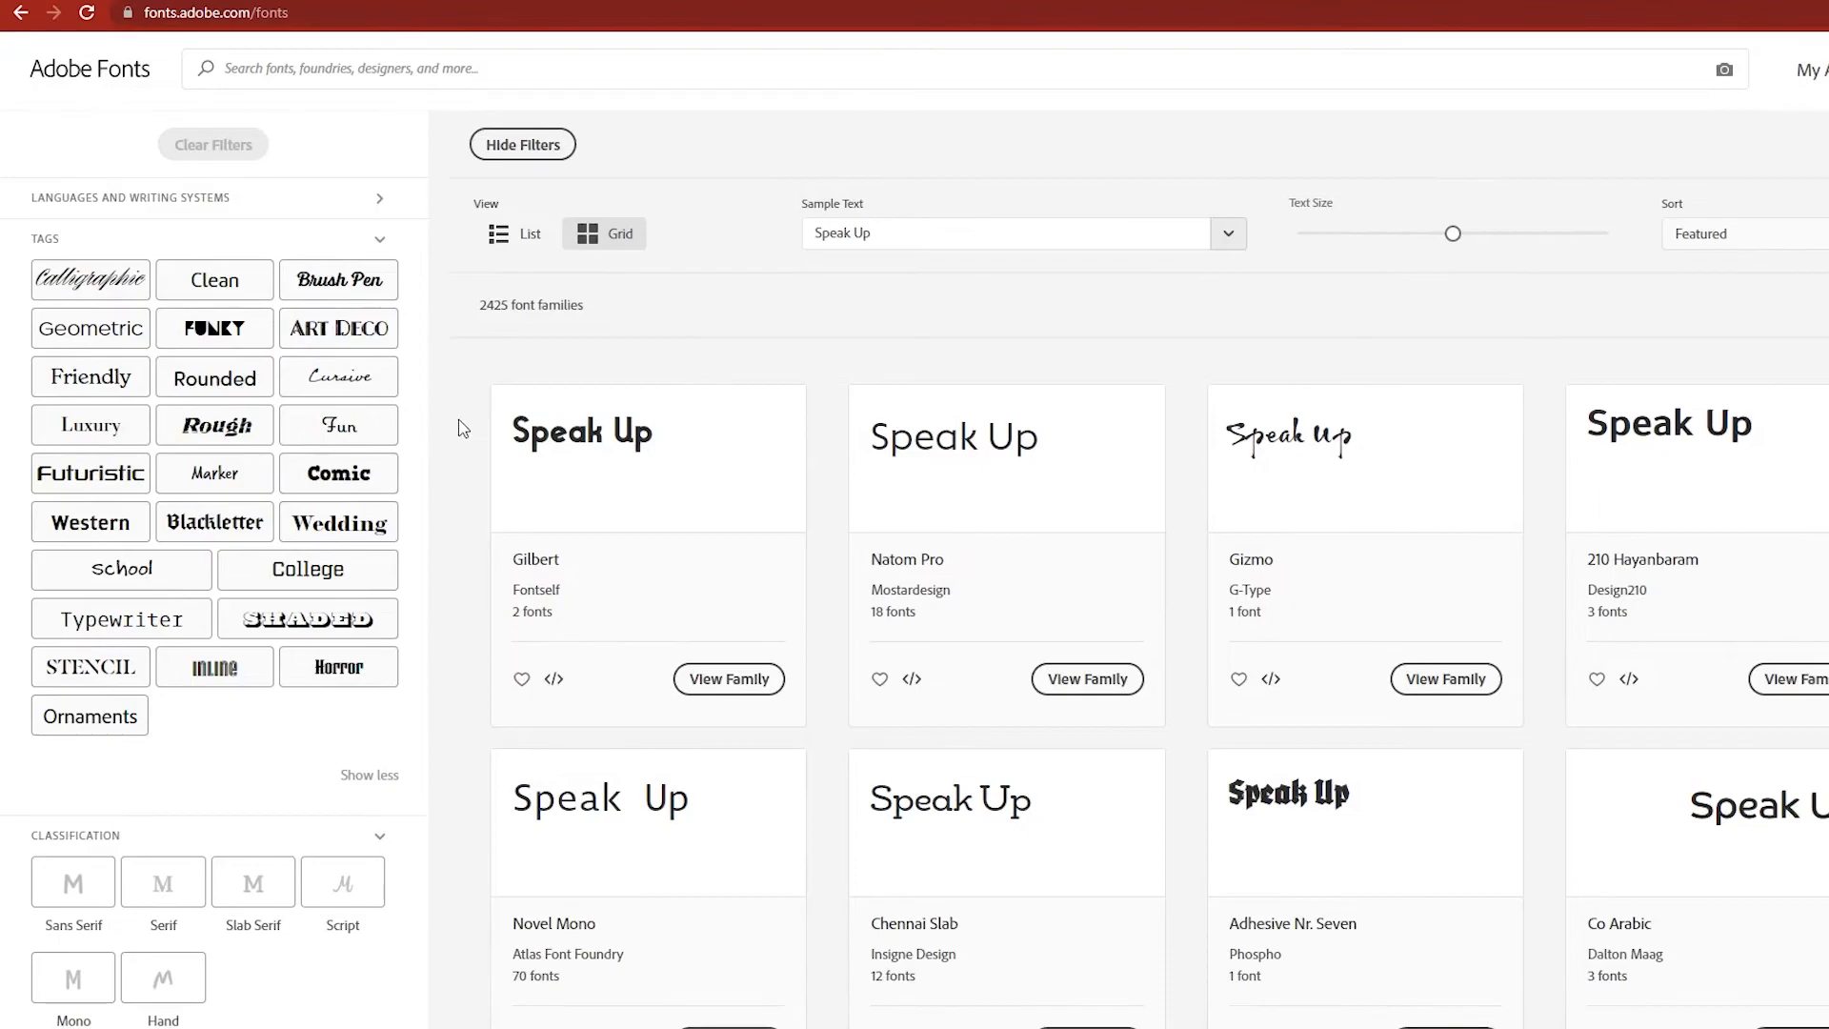
{"action": "scroll", "coordinate": [464, 429], "scroll_direction": "down", "scroll_amount": 4}
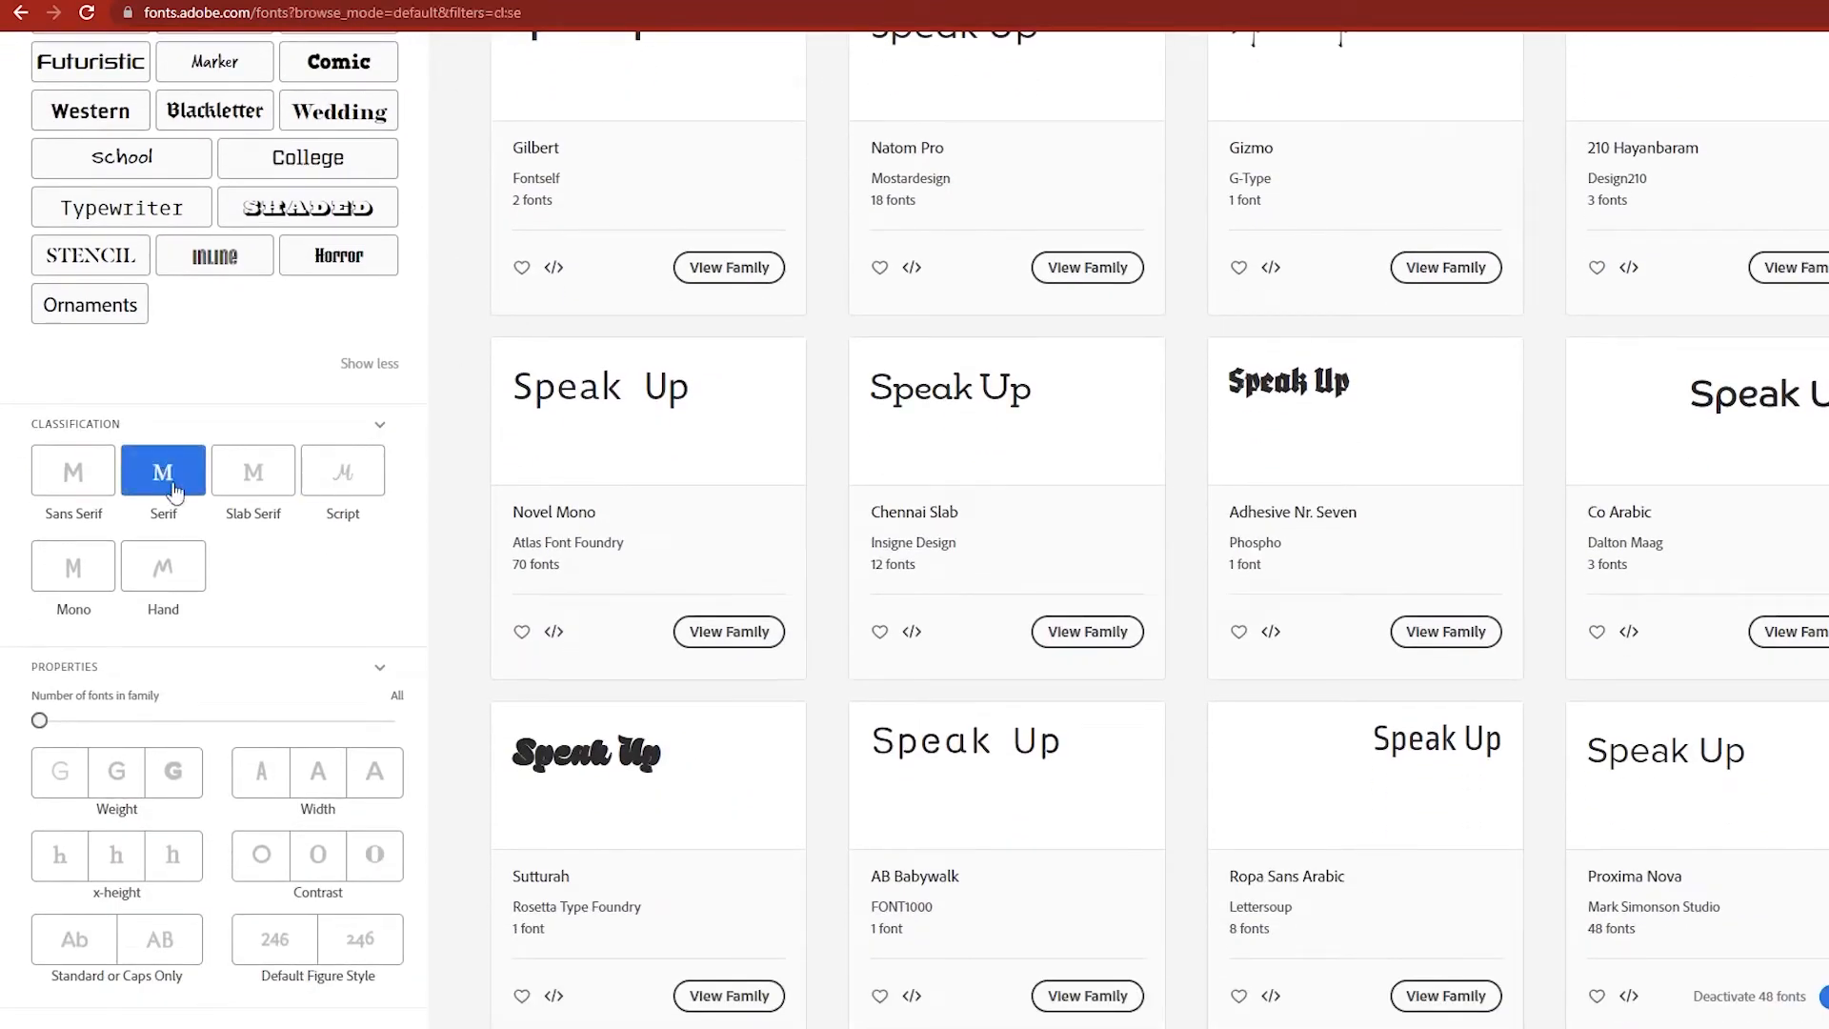
{"action": "scroll", "coordinate": [191, 495], "scroll_direction": "down", "scroll_amount": 2}
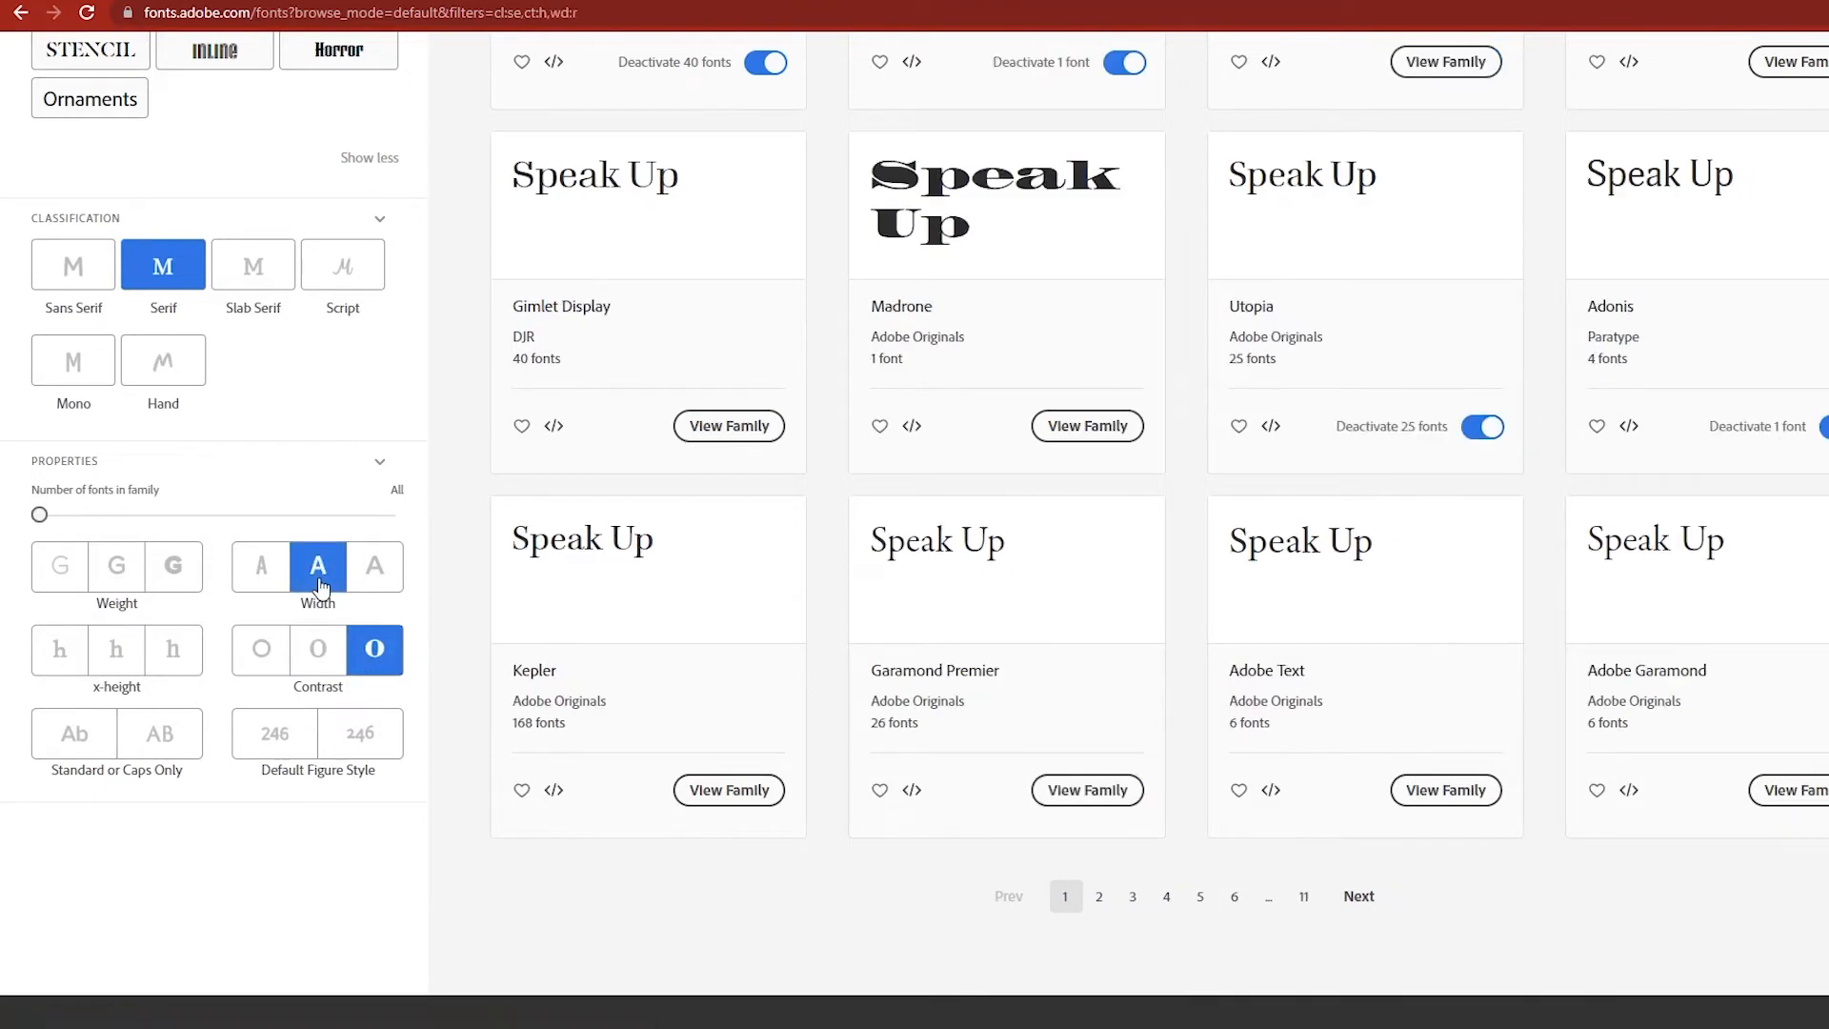
{"action": "left_click", "coordinate": [116, 566]}
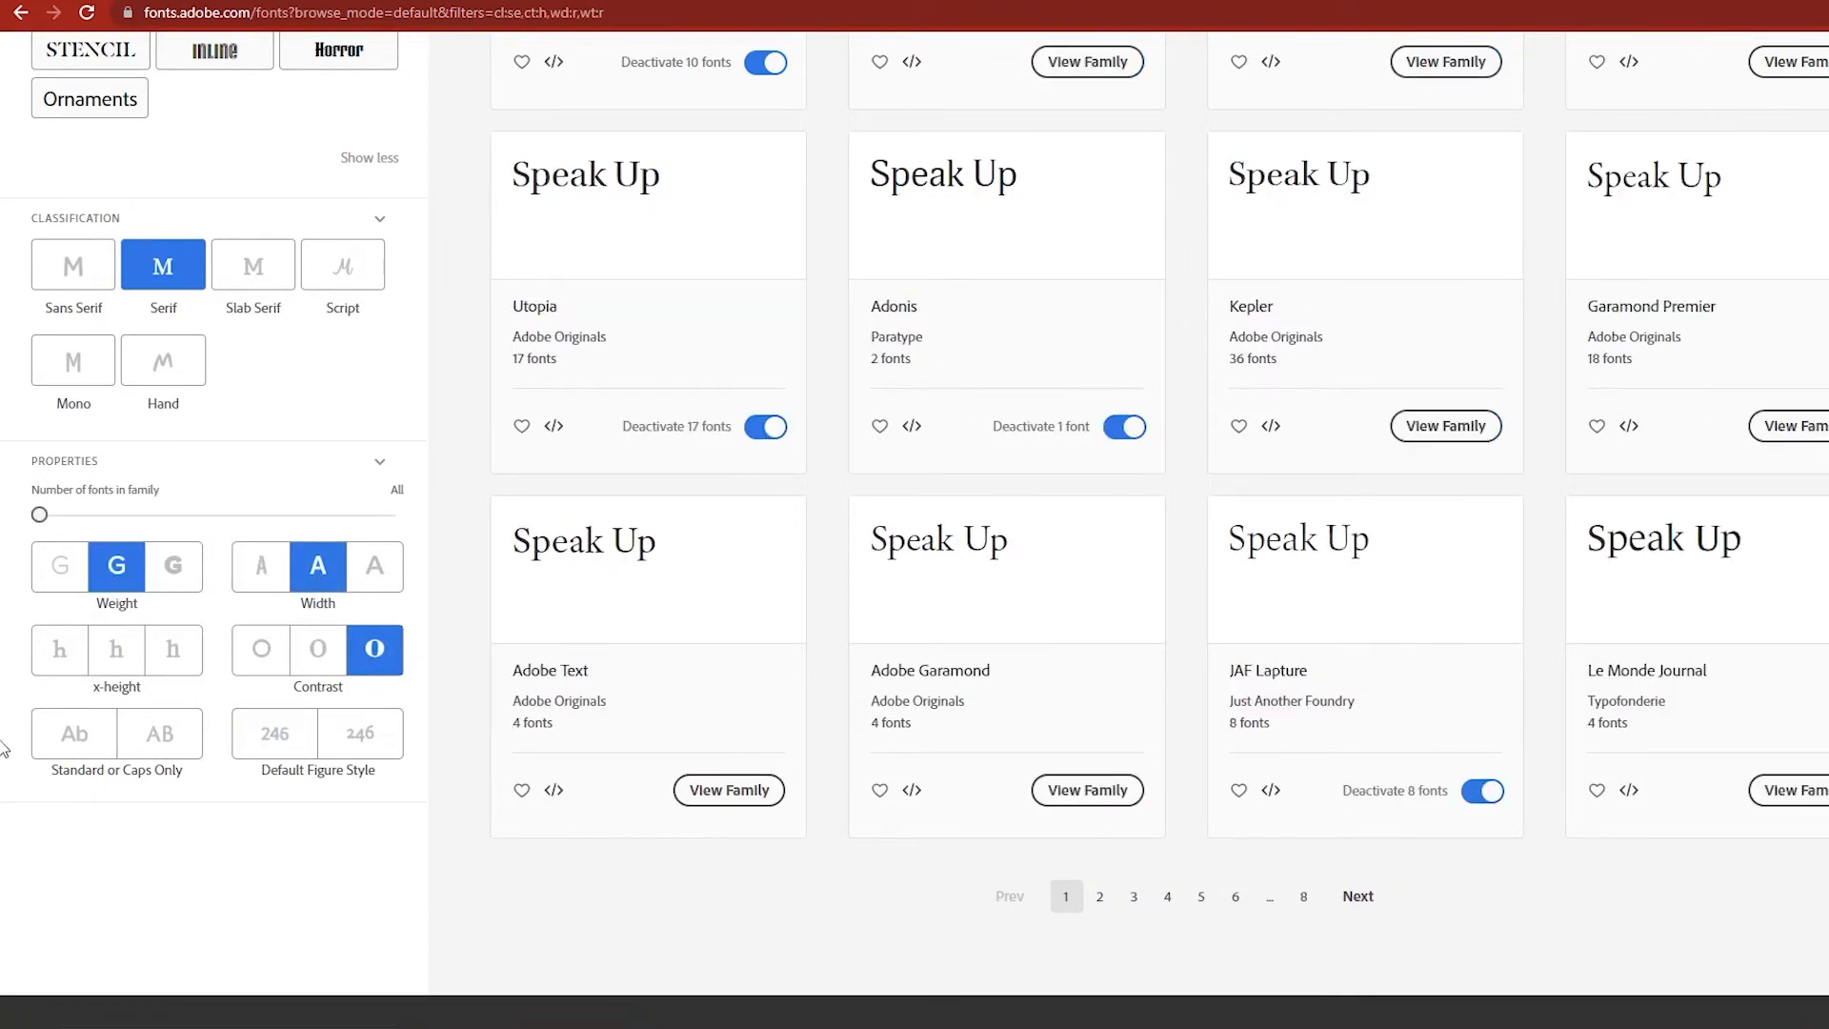
{"action": "scroll", "coordinate": [282, 691], "scroll_direction": "down", "scroll_amount": 1}
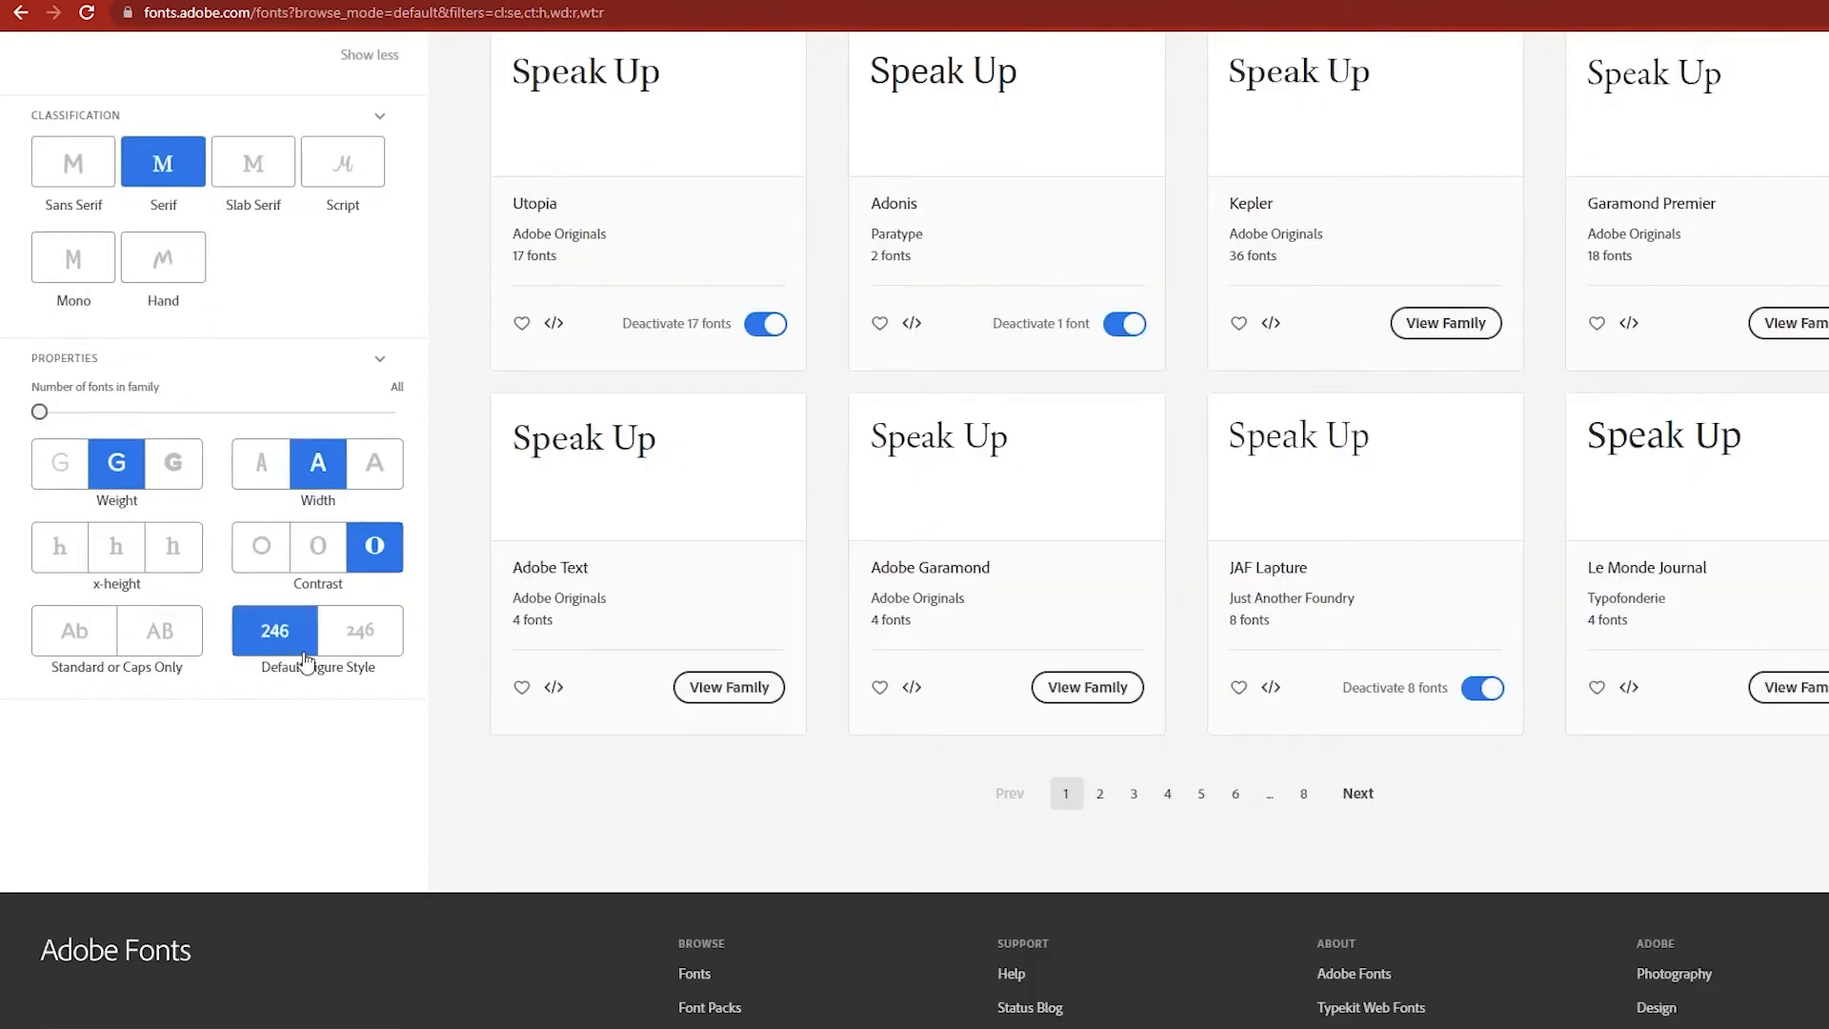
{"action": "scroll", "coordinate": [306, 660], "scroll_direction": "up", "scroll_amount": 3}
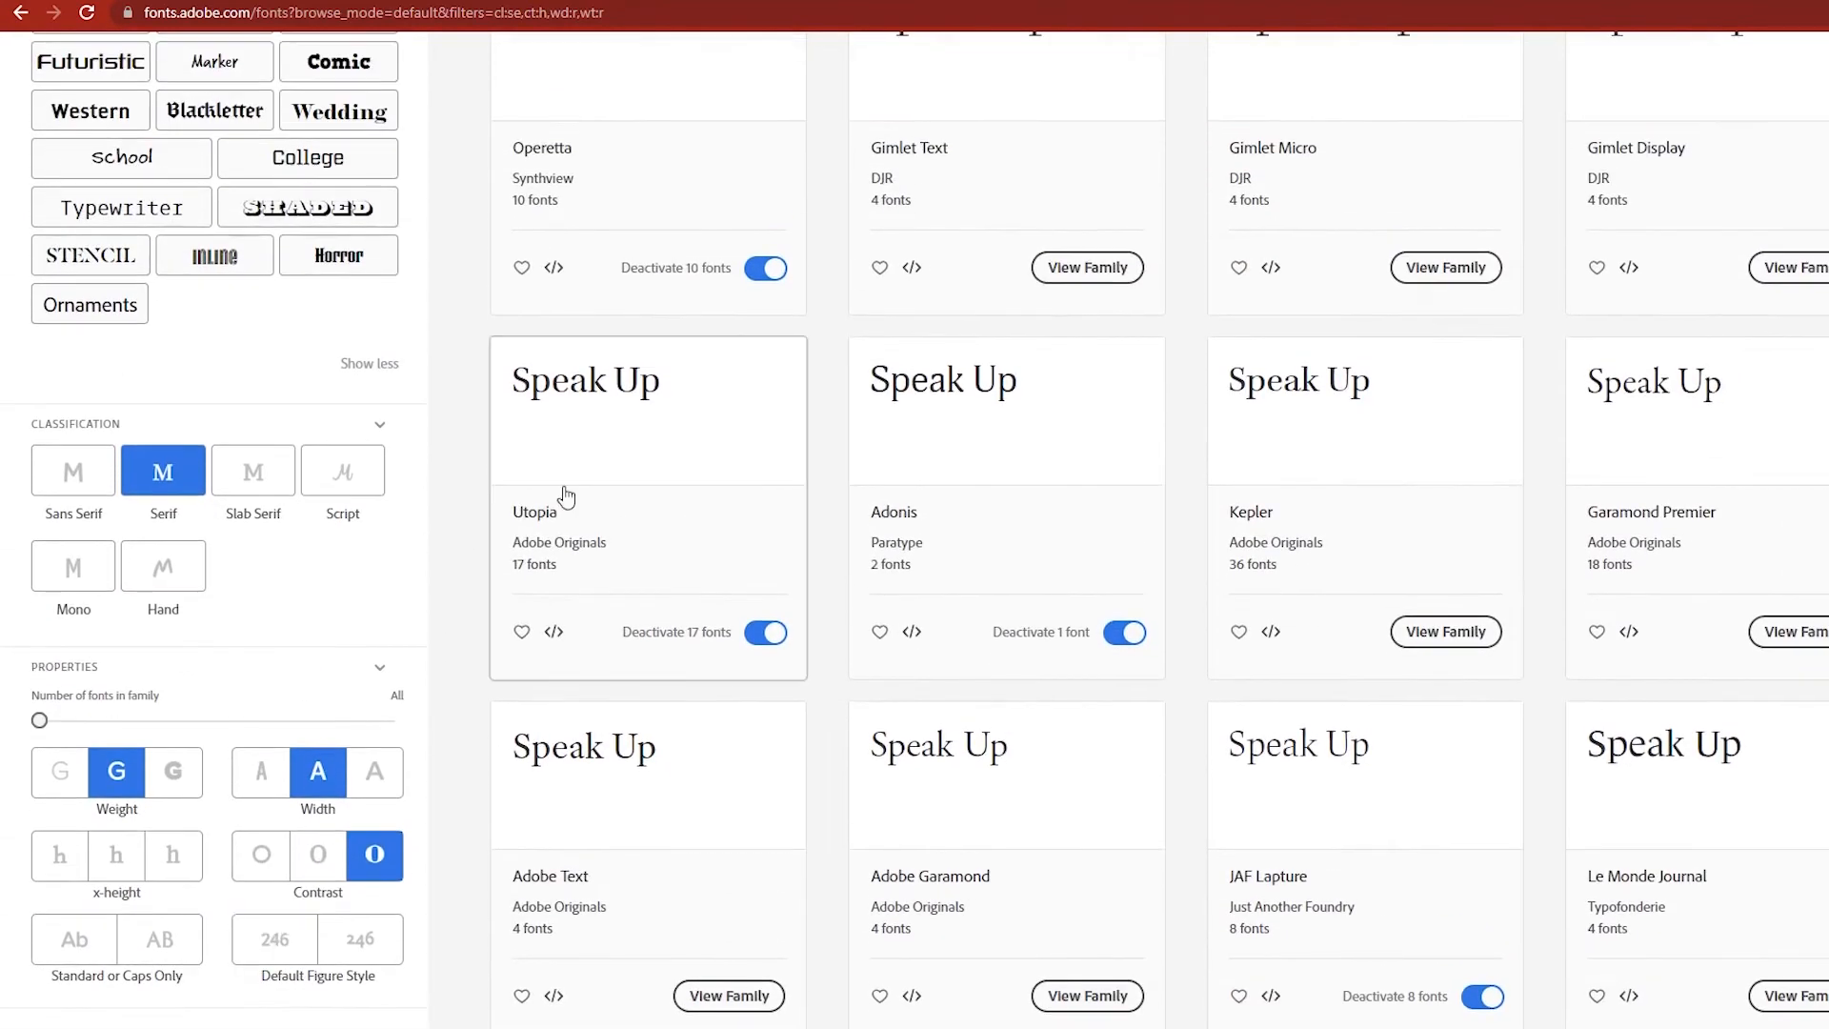
{"action": "scroll", "coordinate": [543, 502], "scroll_direction": "down", "scroll_amount": 1}
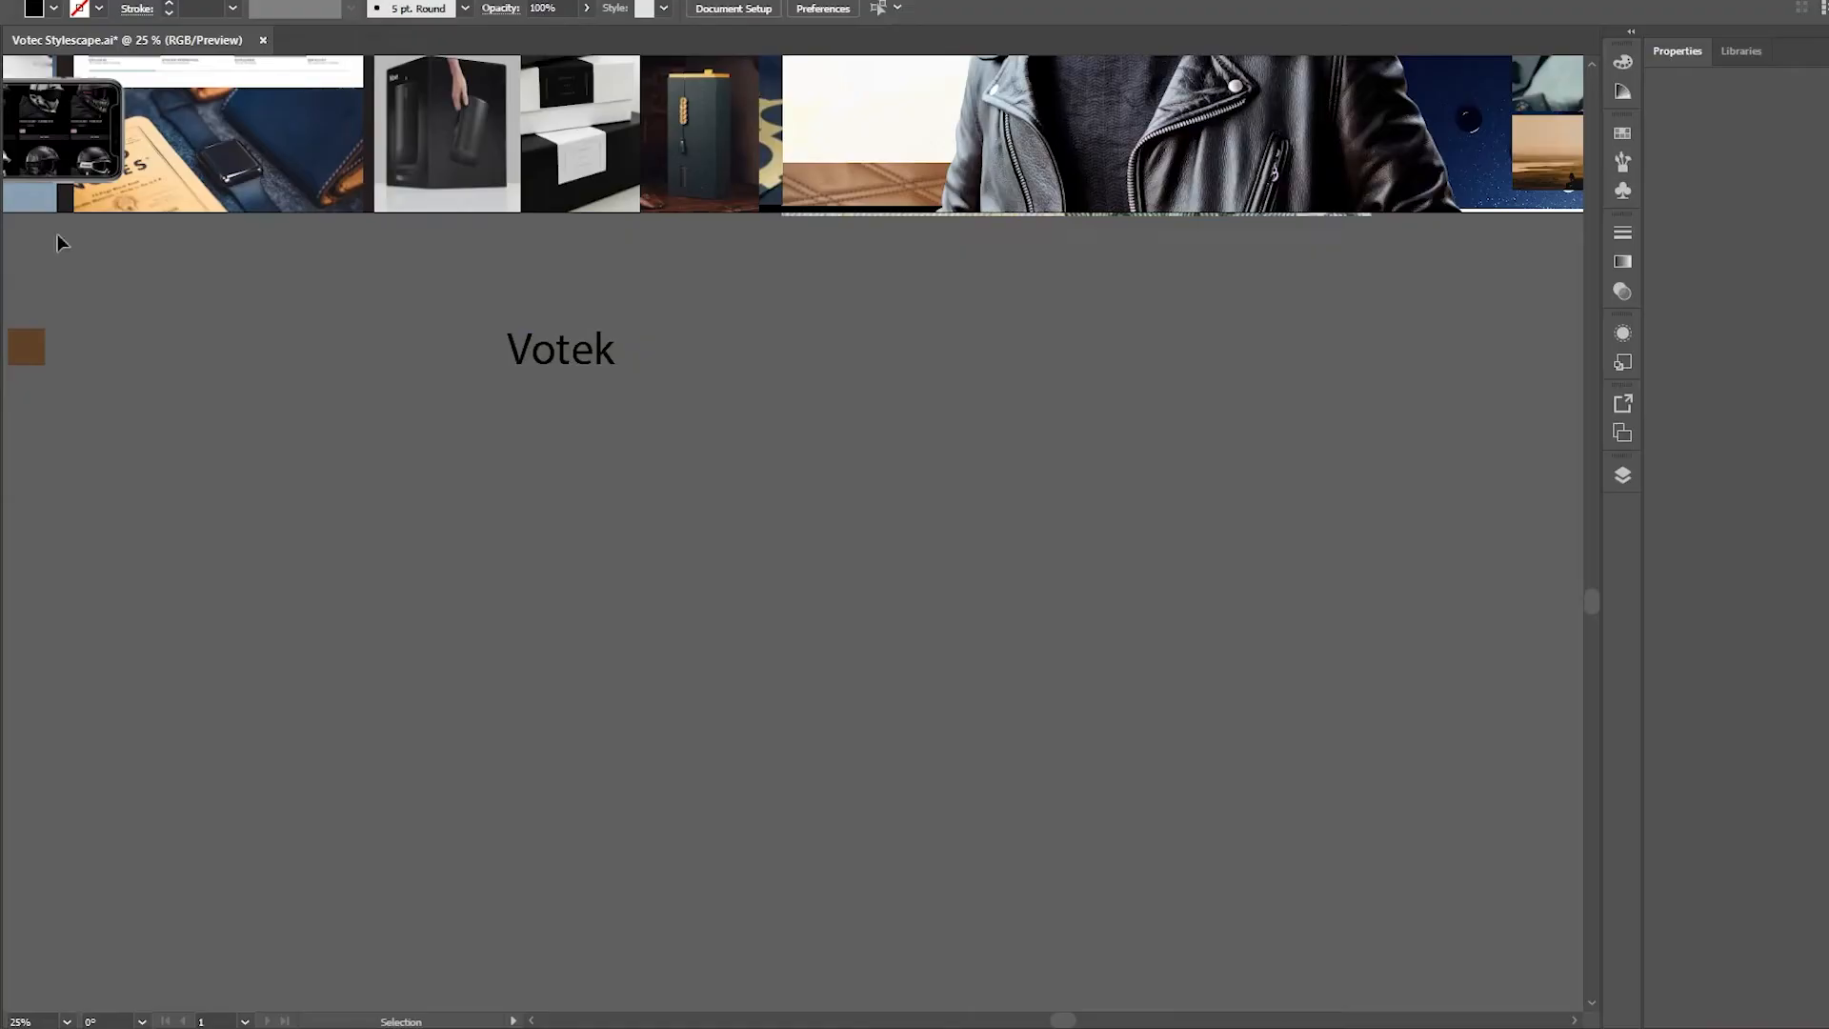
In Illustrator, set the Votek sample text below the artboard in Adobe Text Pro Semibold
{"action": "scroll", "coordinate": [792, 533], "scroll_direction": "up", "scroll_amount": 2}
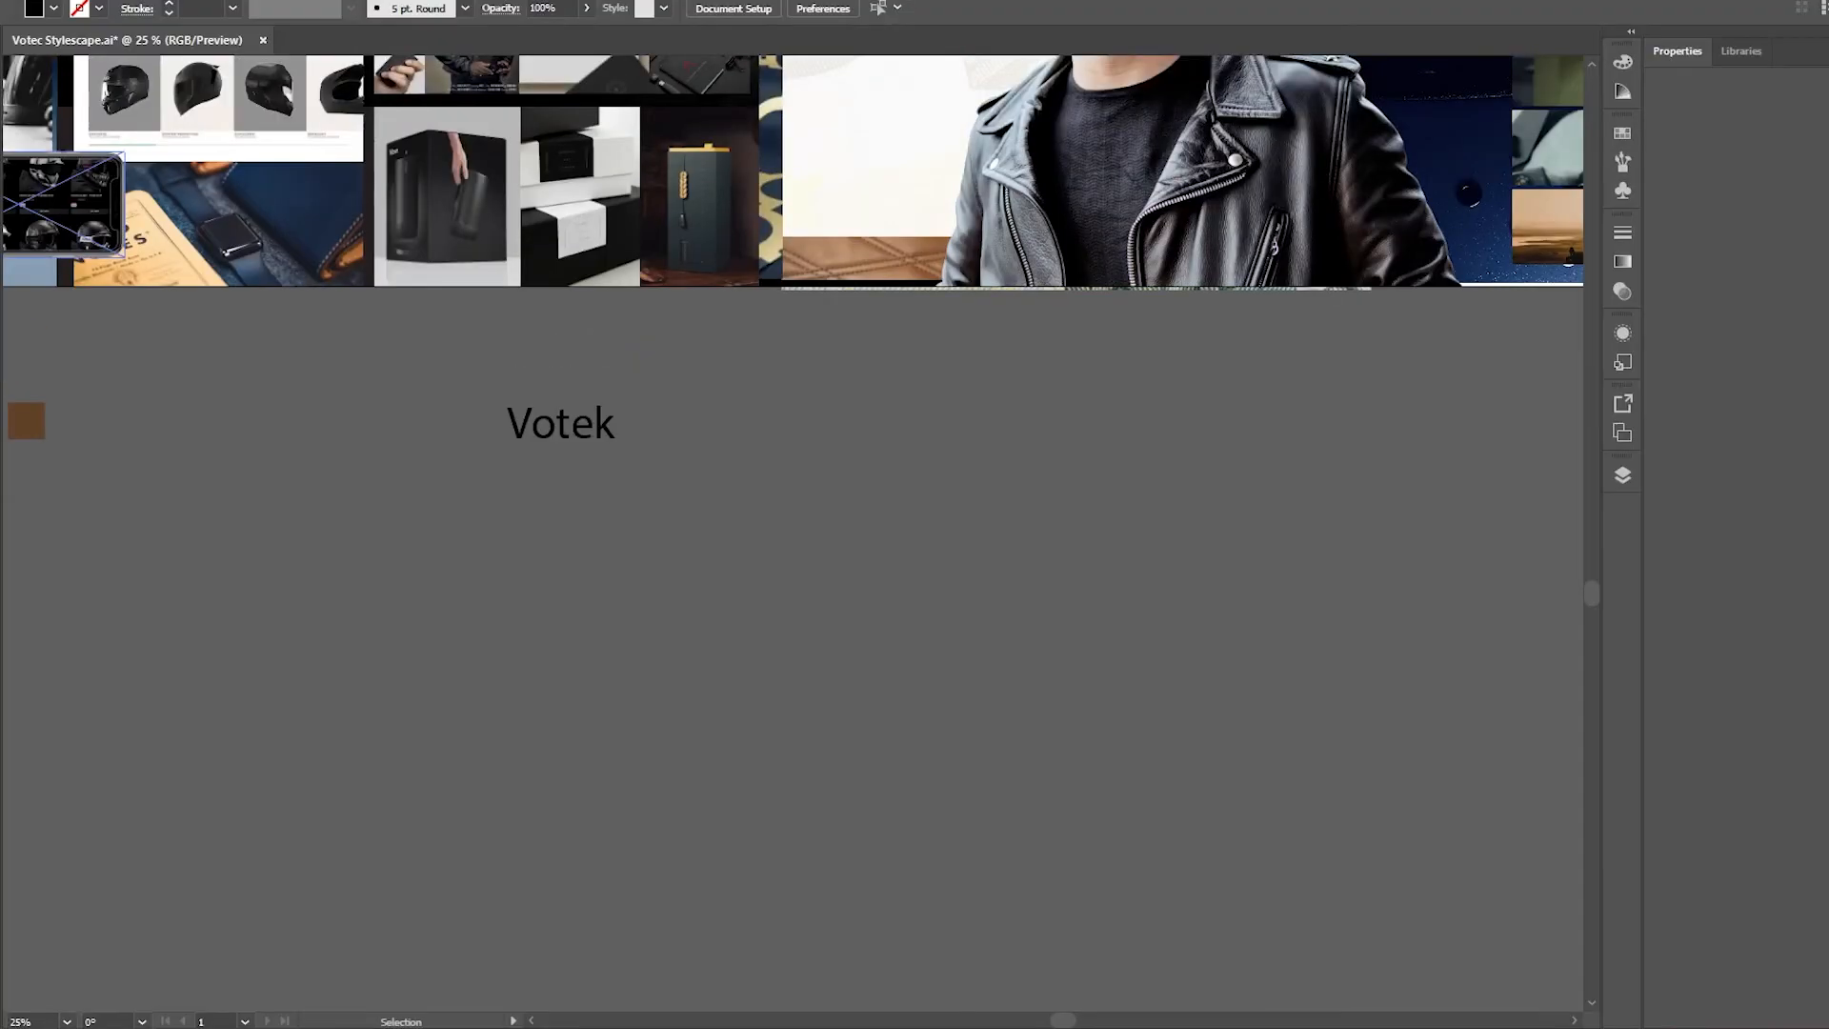
{"action": "double_click", "coordinate": [553, 428]}
{"action": "left_click", "coordinate": [699, 8]}
{"action": "type", "text": "a"}
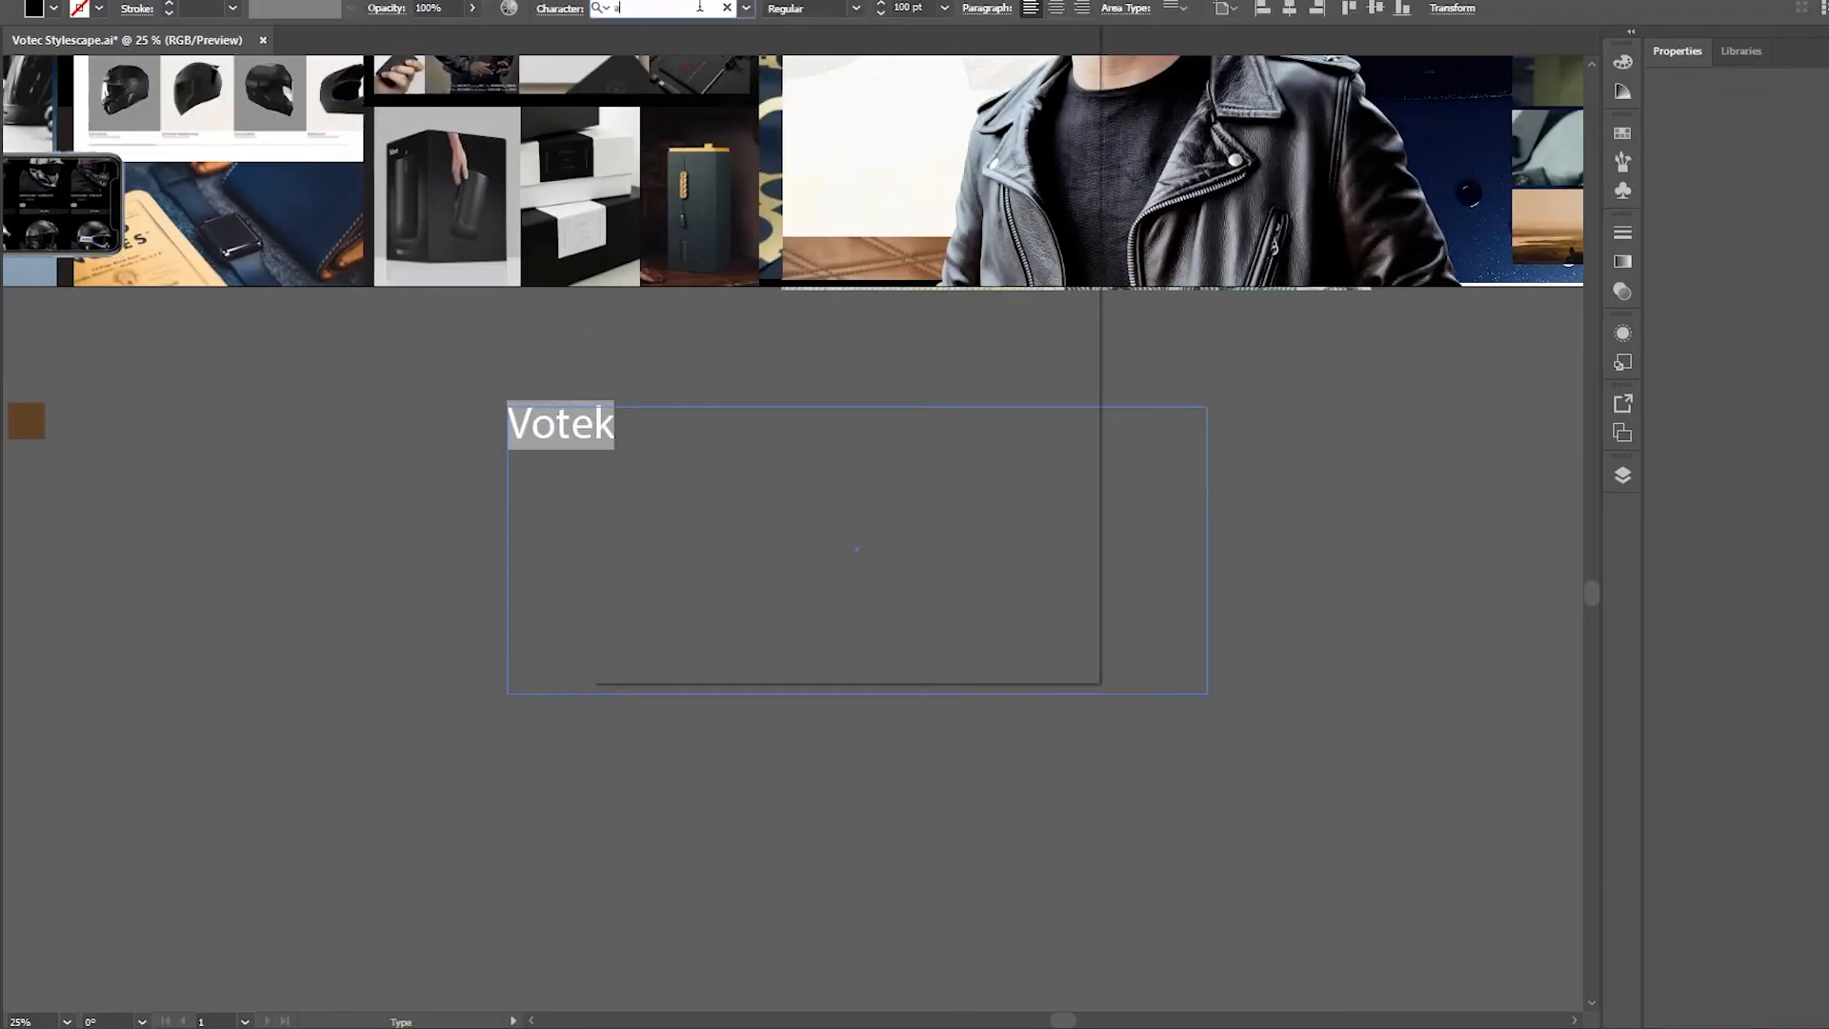
{"action": "type", "text": "dobe"}
{"action": "left_click", "coordinate": [775, 177]}
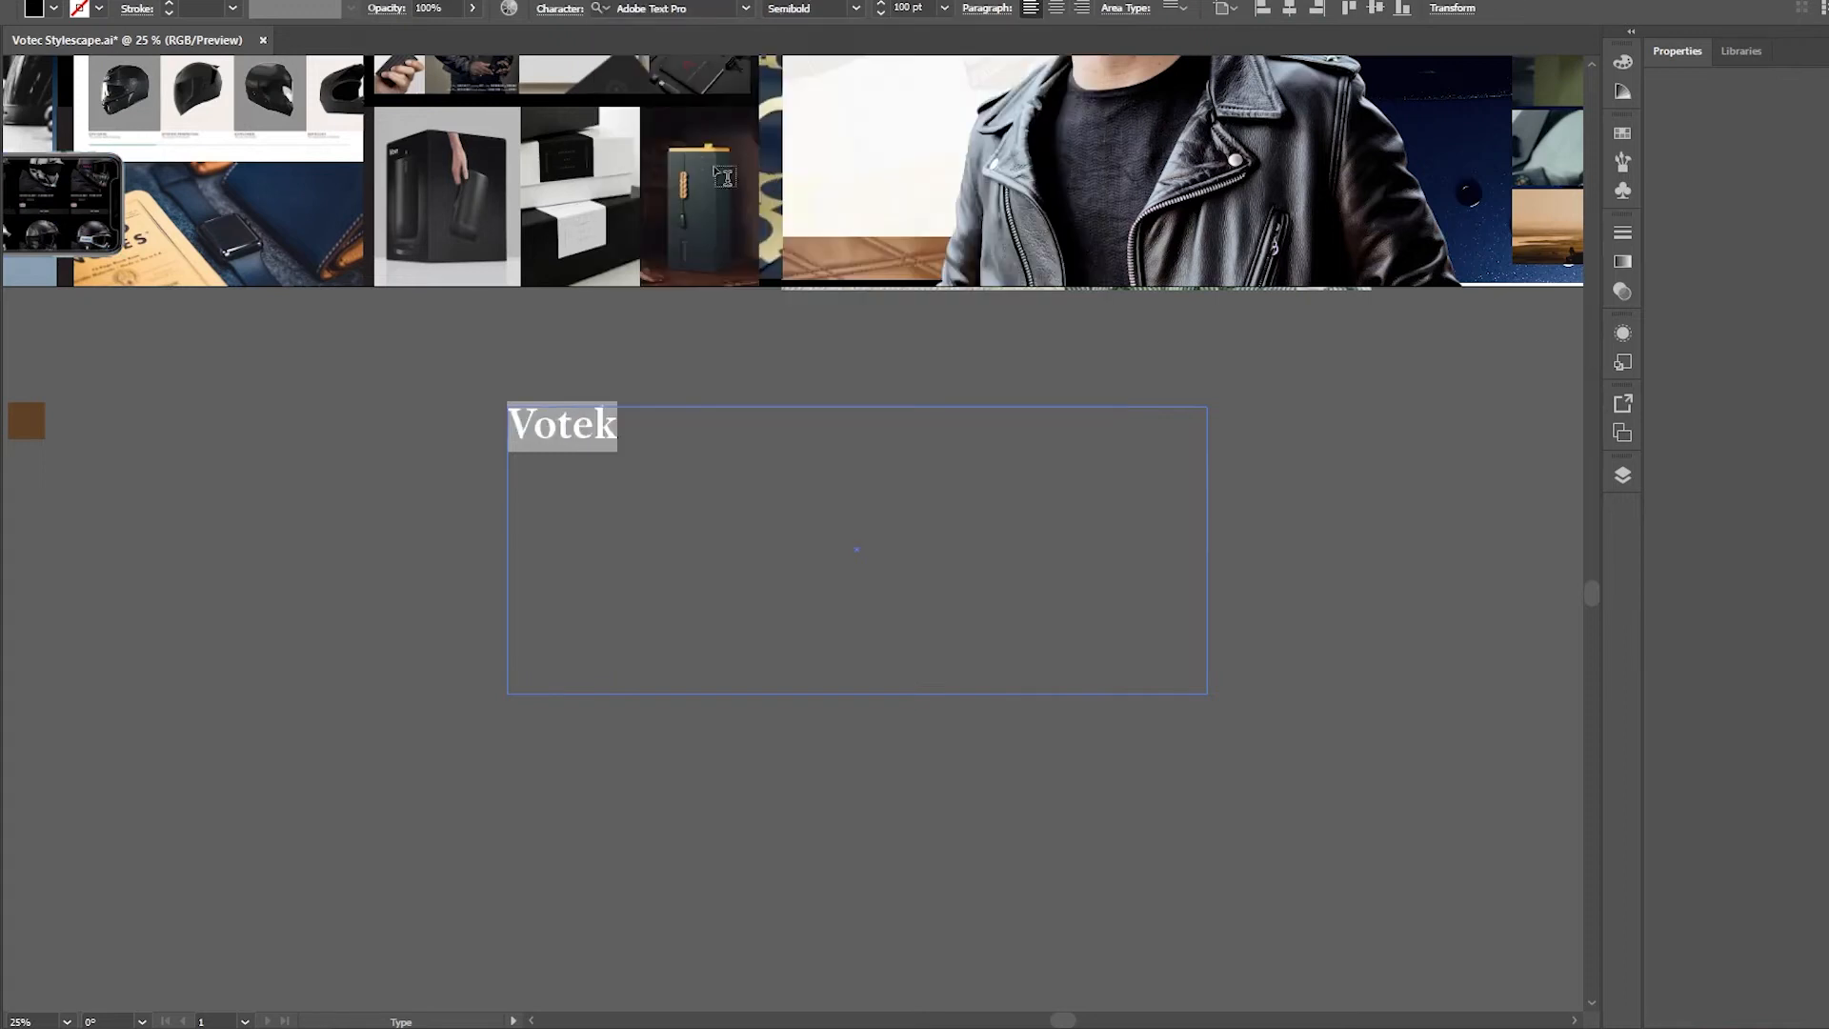
{"action": "left_click", "coordinate": [434, 395]}
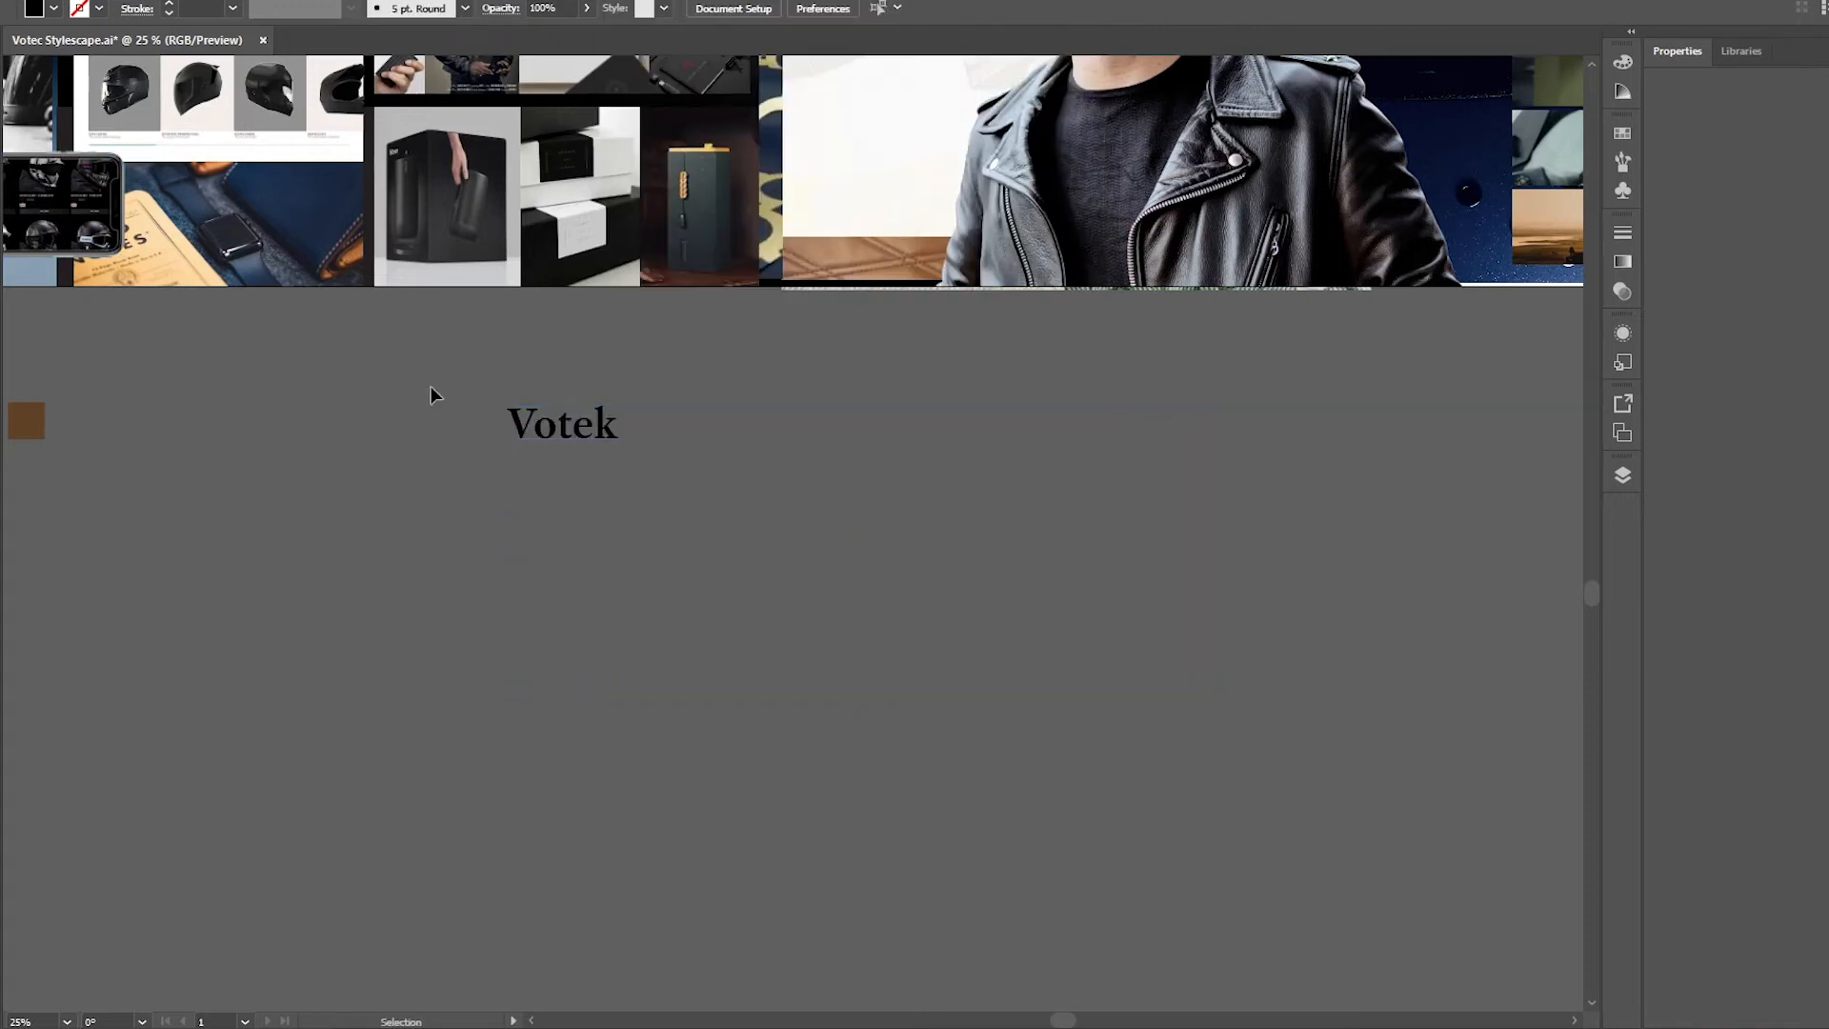
Browse the Art Deco font families on Adobe Fonts for a wordmark typeface
{"action": "scroll", "coordinate": [397, 620], "scroll_direction": "up", "scroll_amount": 5}
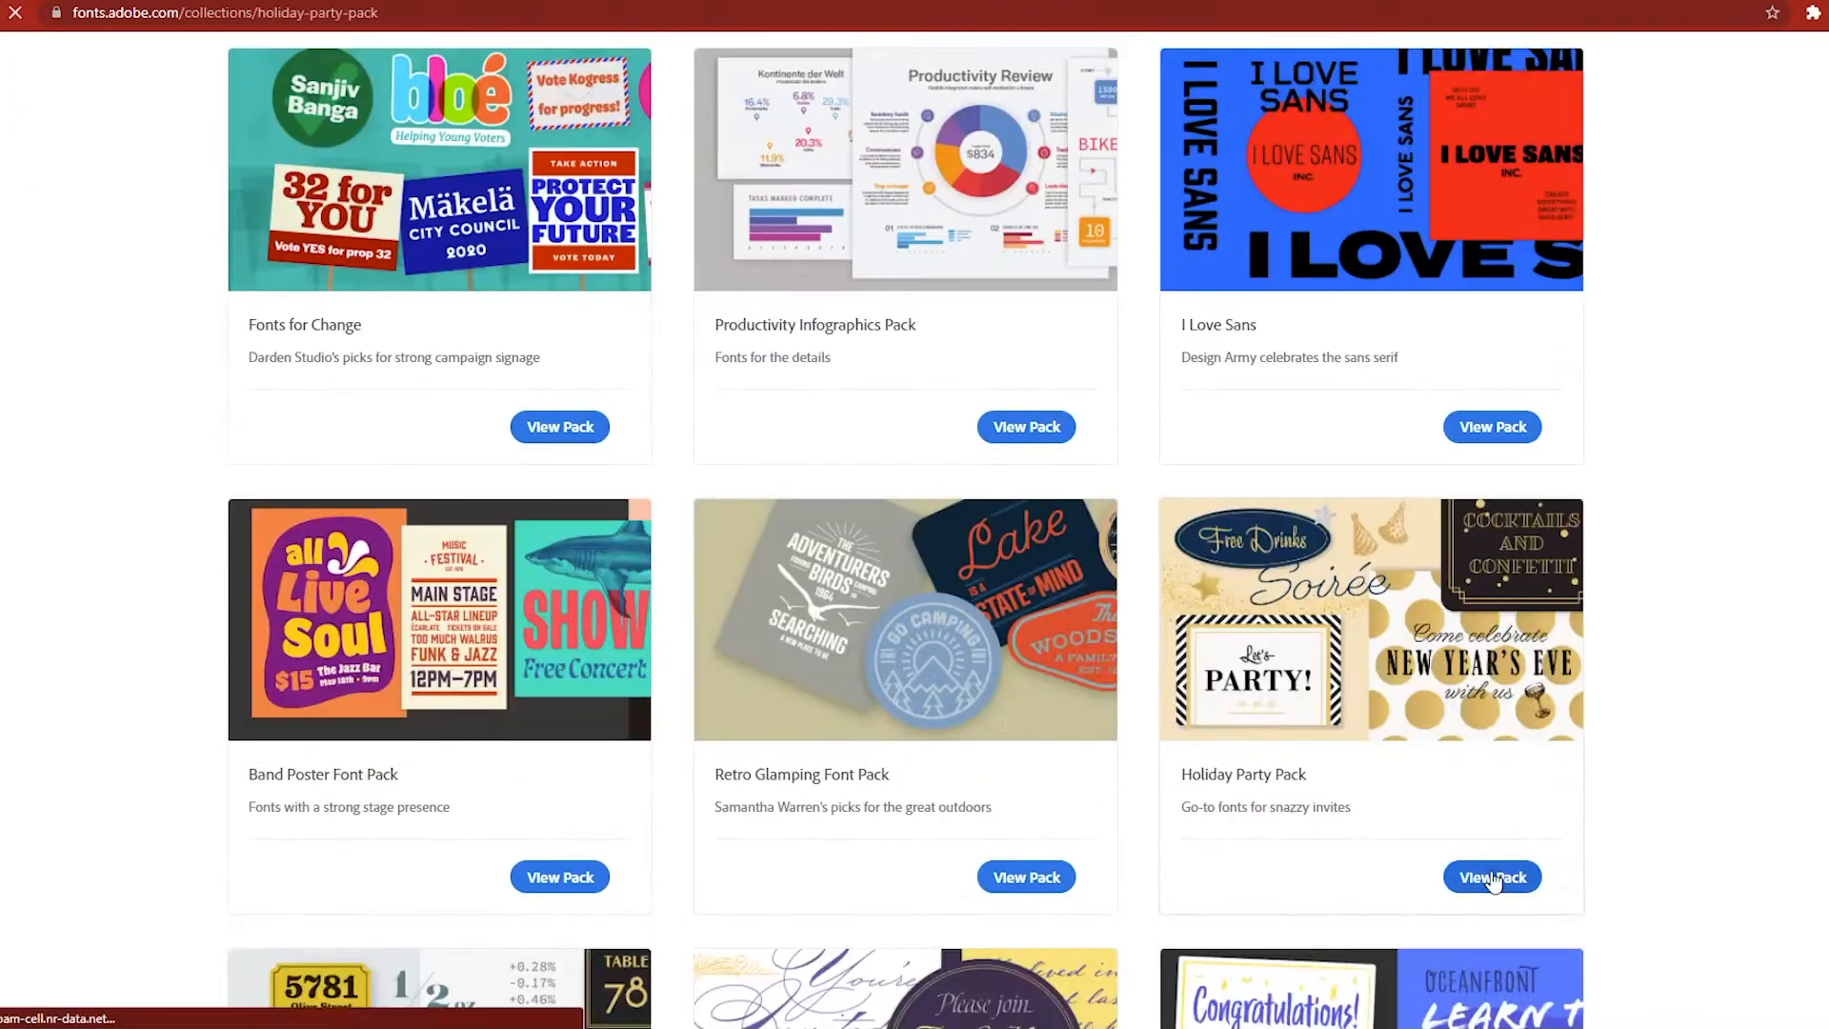
{"action": "left_click", "coordinate": [1490, 870]}
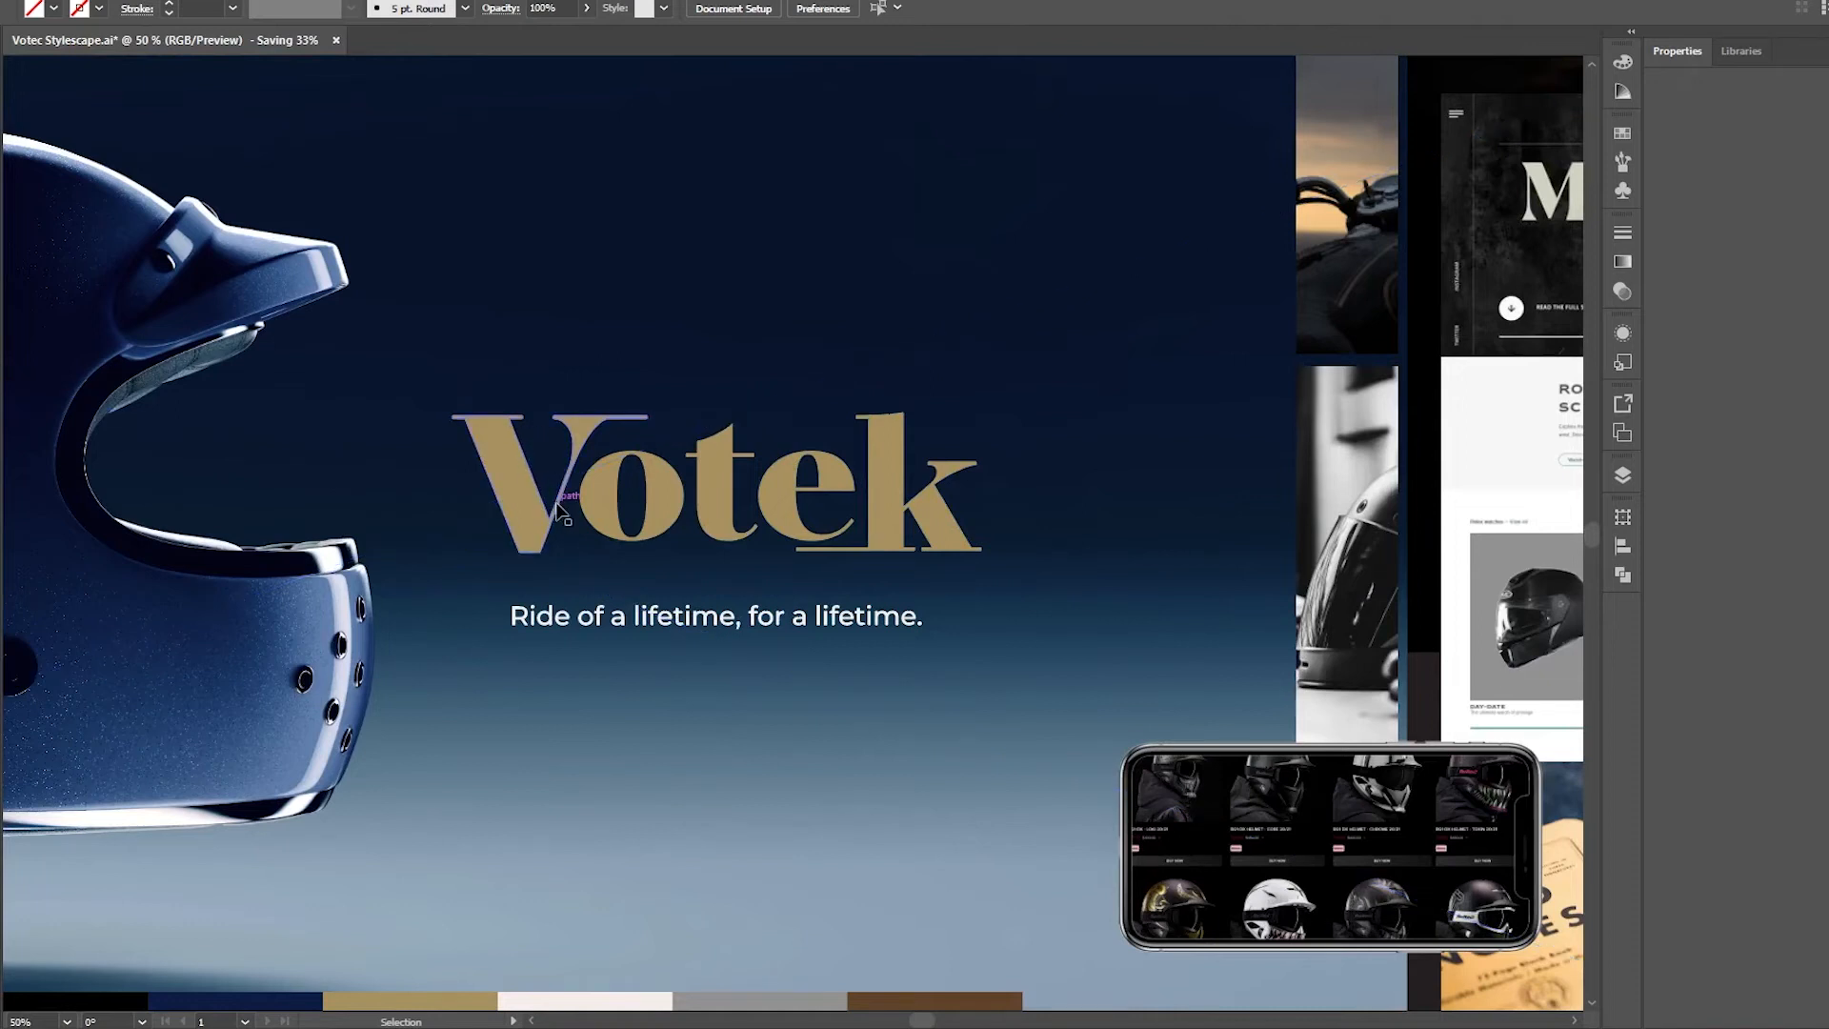
In Illustrator, examine the gold Votek wordmark, its tagline and the neighbouring panels up to the man's portrait
{"action": "left_click", "coordinate": [371, 342]}
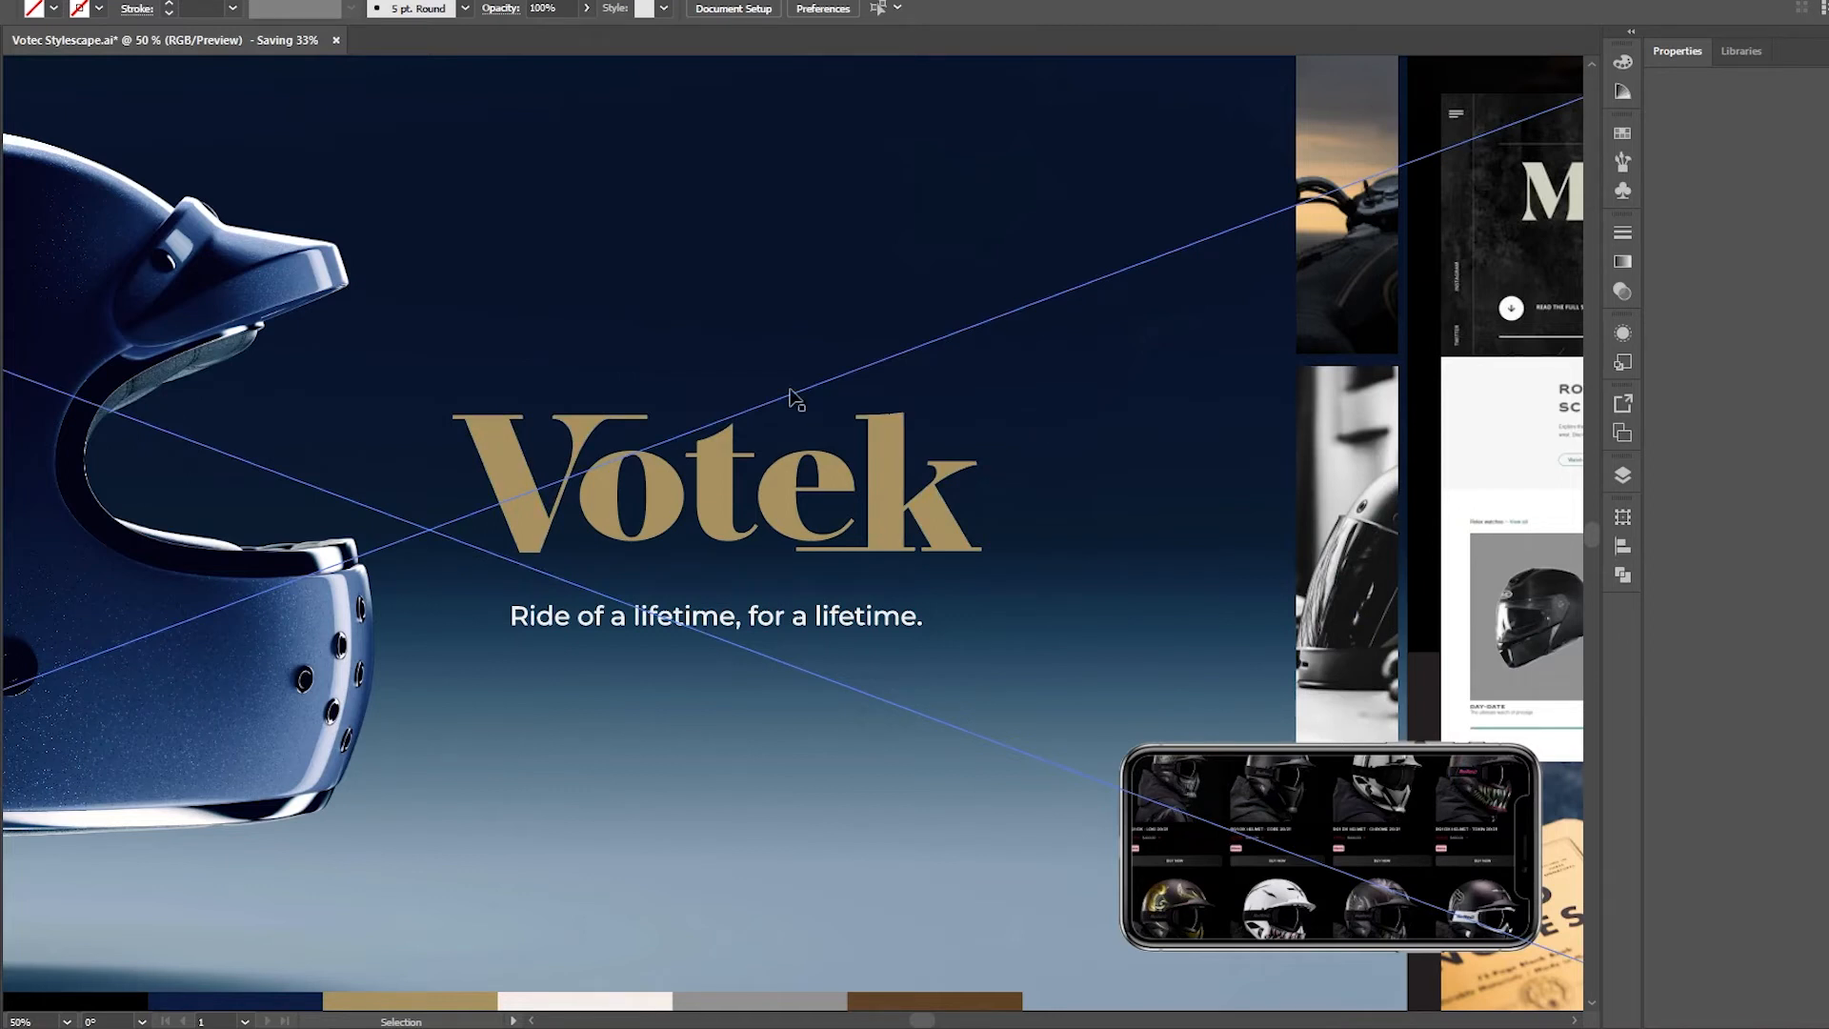
{"action": "left_click", "coordinate": [797, 399]}
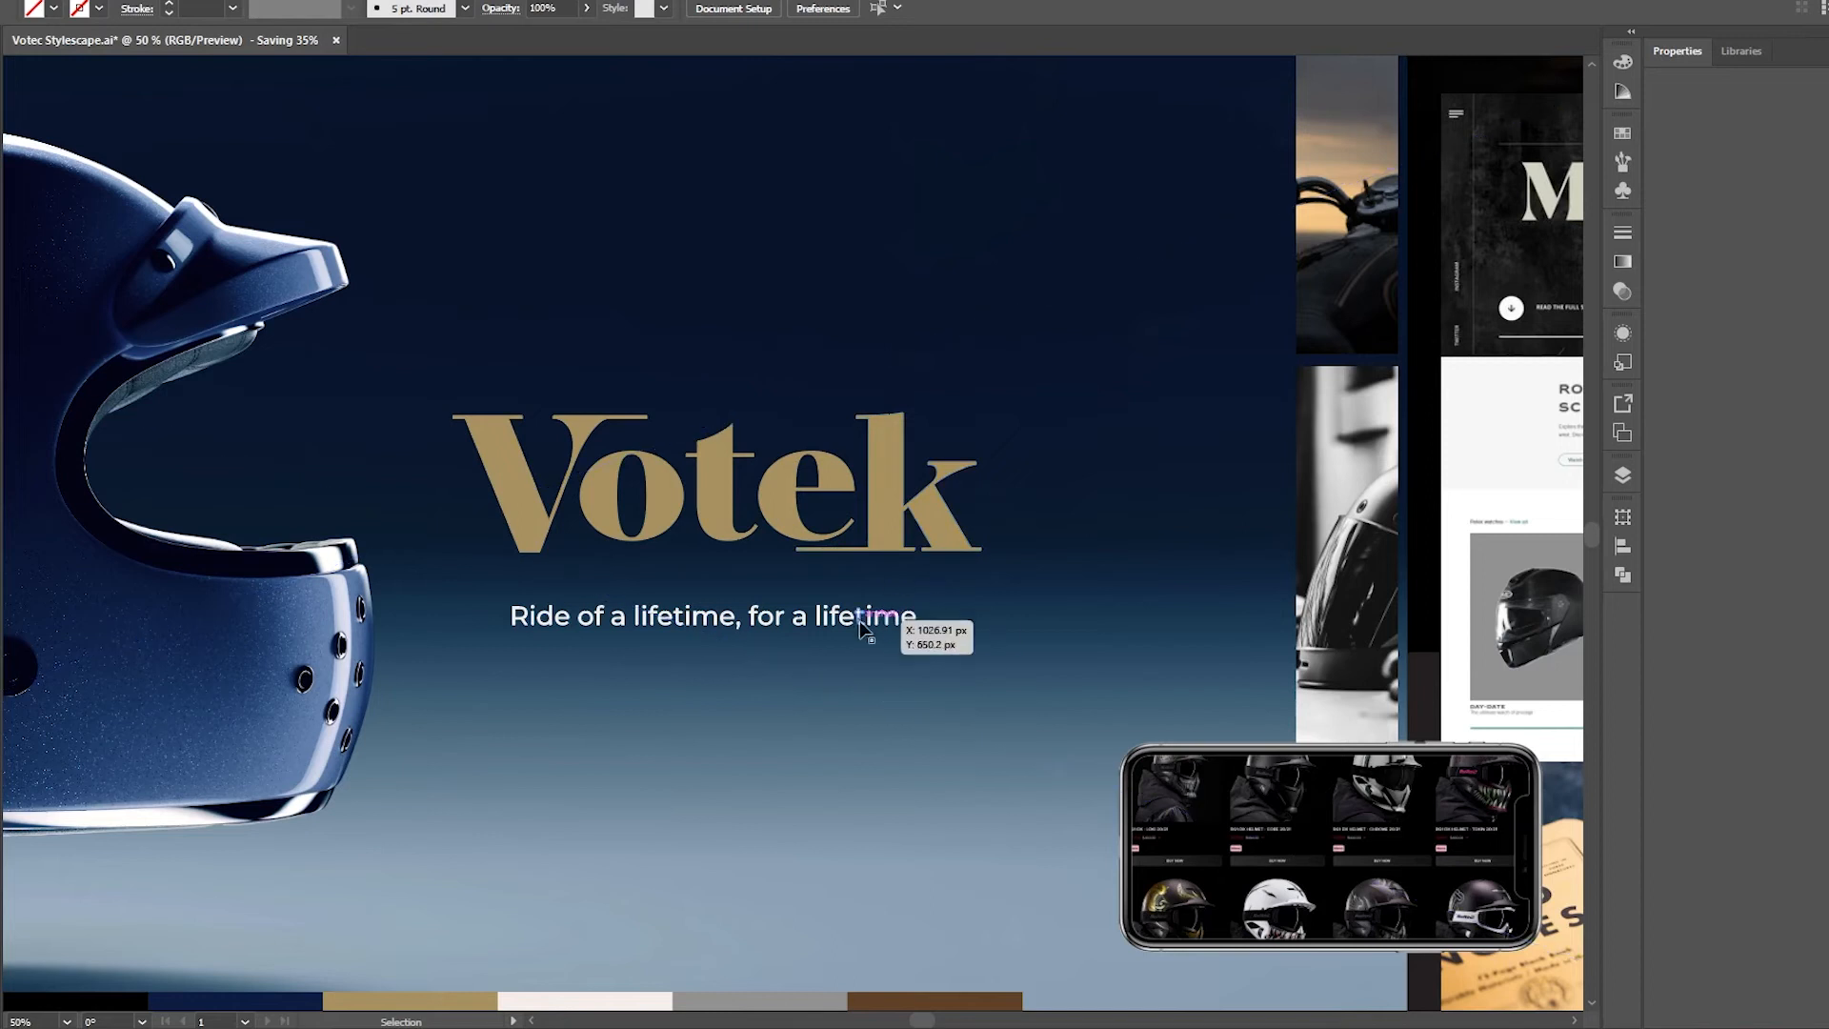
{"action": "mouse_move", "coordinate": [760, 1026]}
{"action": "left_click", "coordinate": [820, 981]}
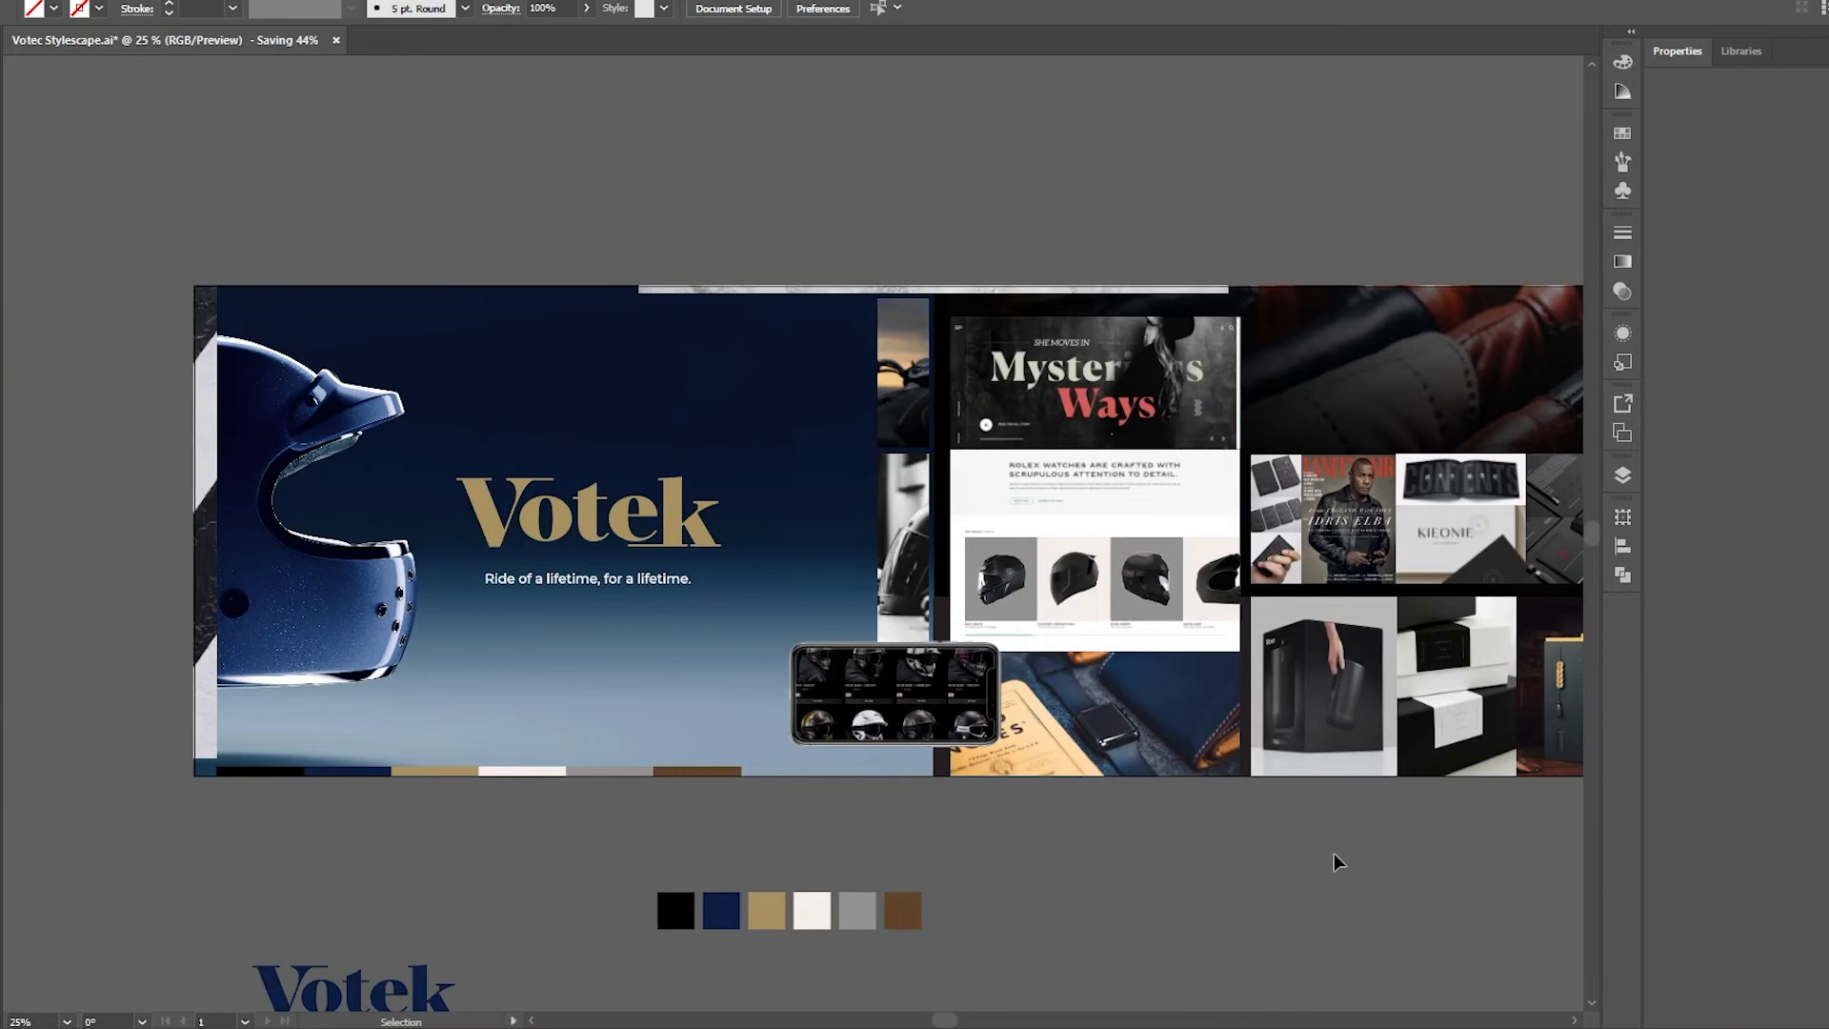
{"action": "key", "text": "space"}
{"action": "left_click_drag", "start_coordinate": [1255, 683], "coordinate": [413, 652]}
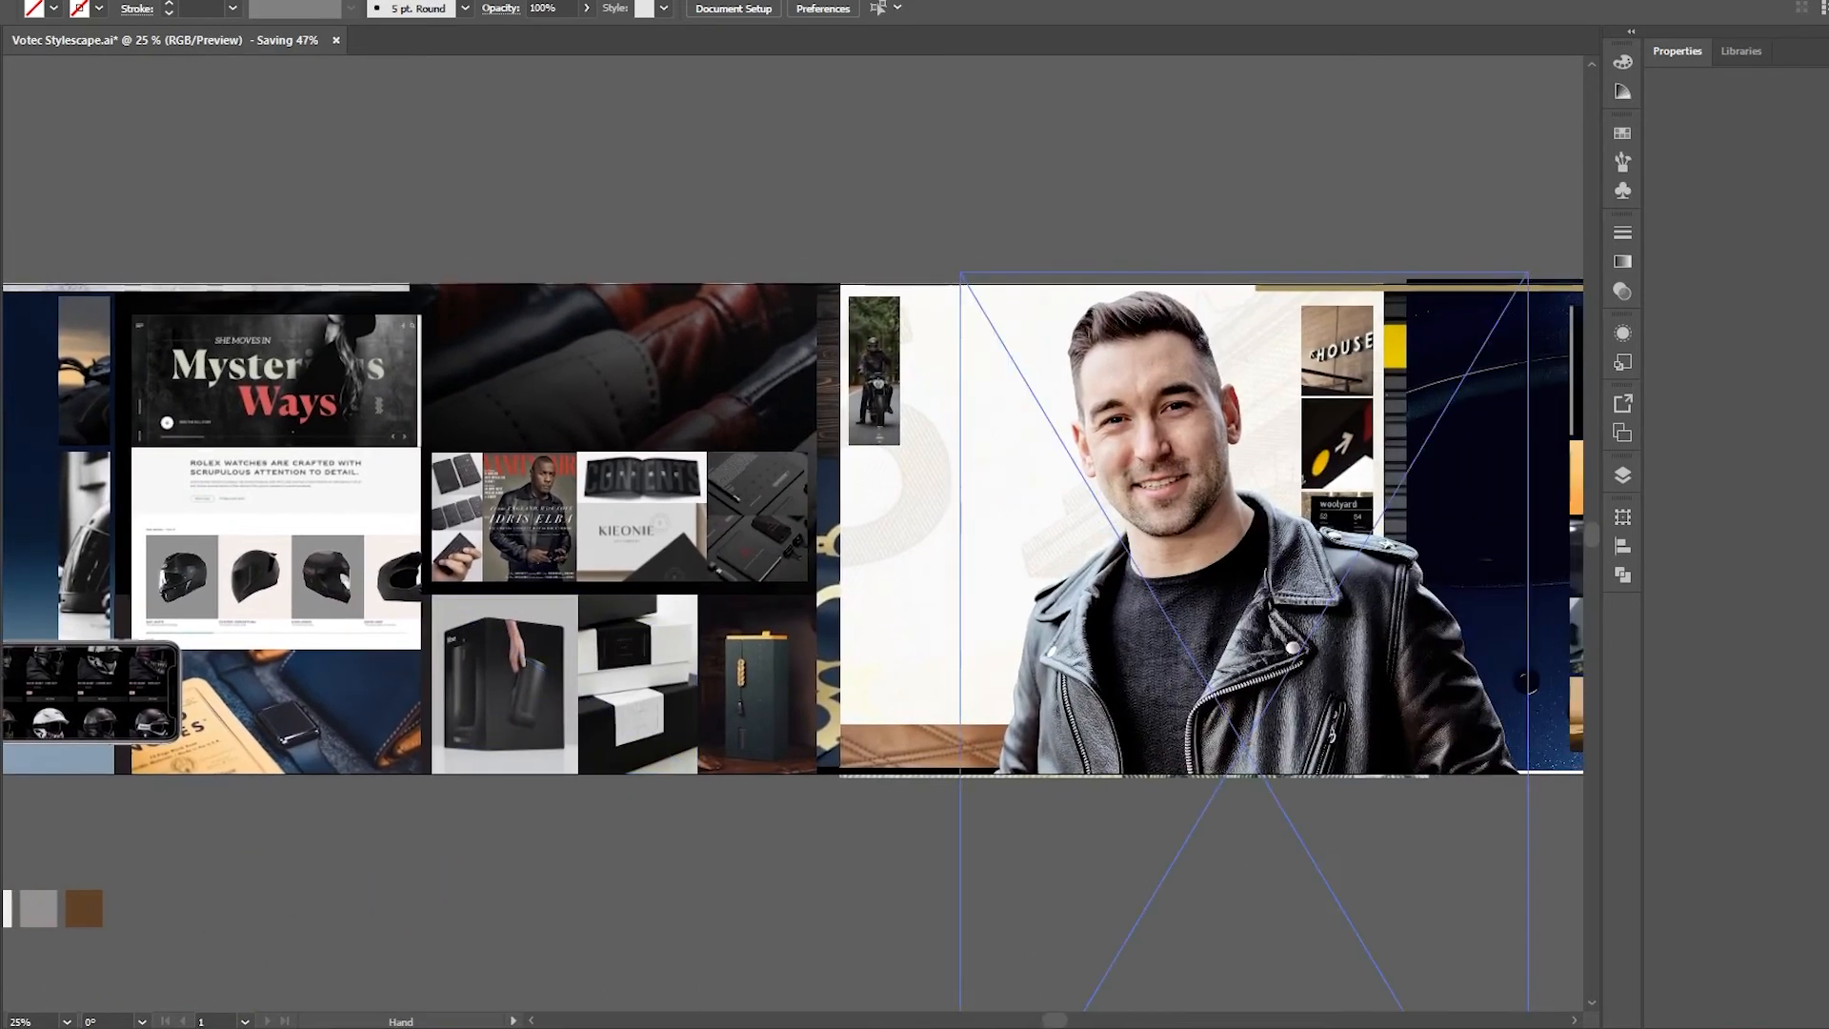
{"action": "left_click", "coordinate": [717, 973]}
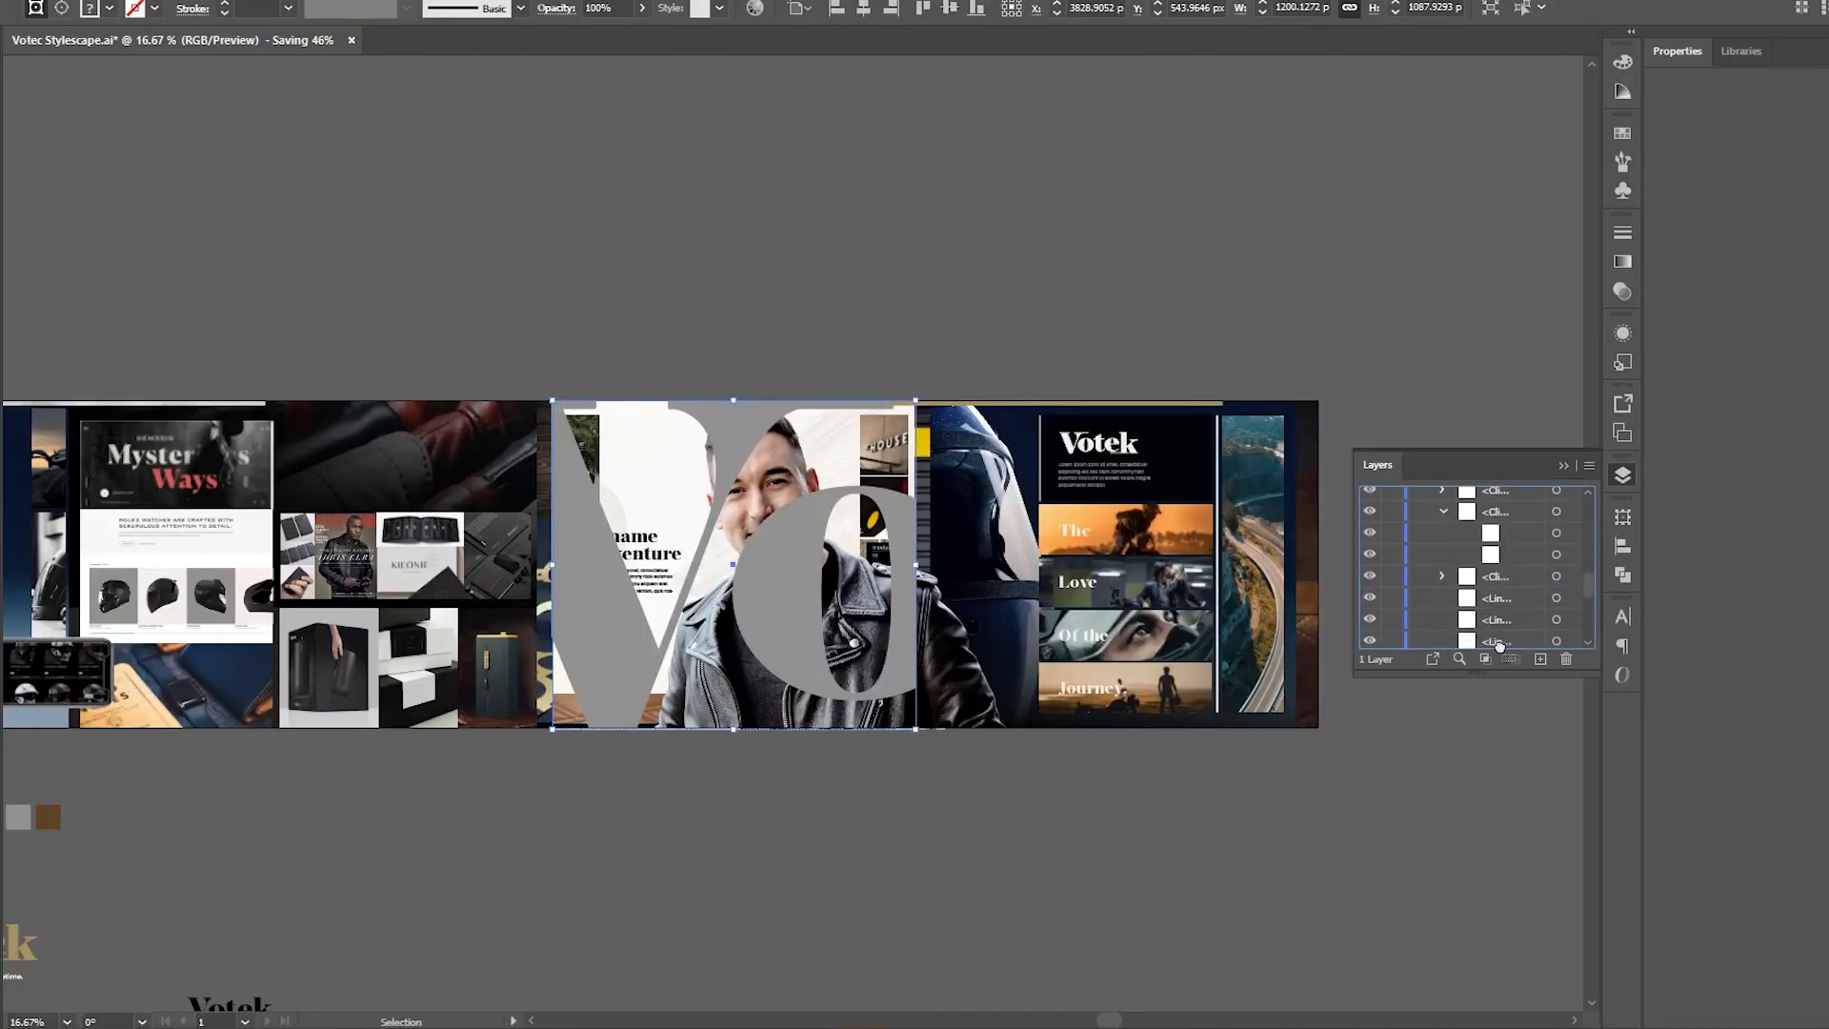
Examine the finished stylescape image in the Photos viewer from the website mockup toward the adventure panel
{"action": "left_click_drag", "start_coordinate": [619, 34], "coordinate": [585, 33]}
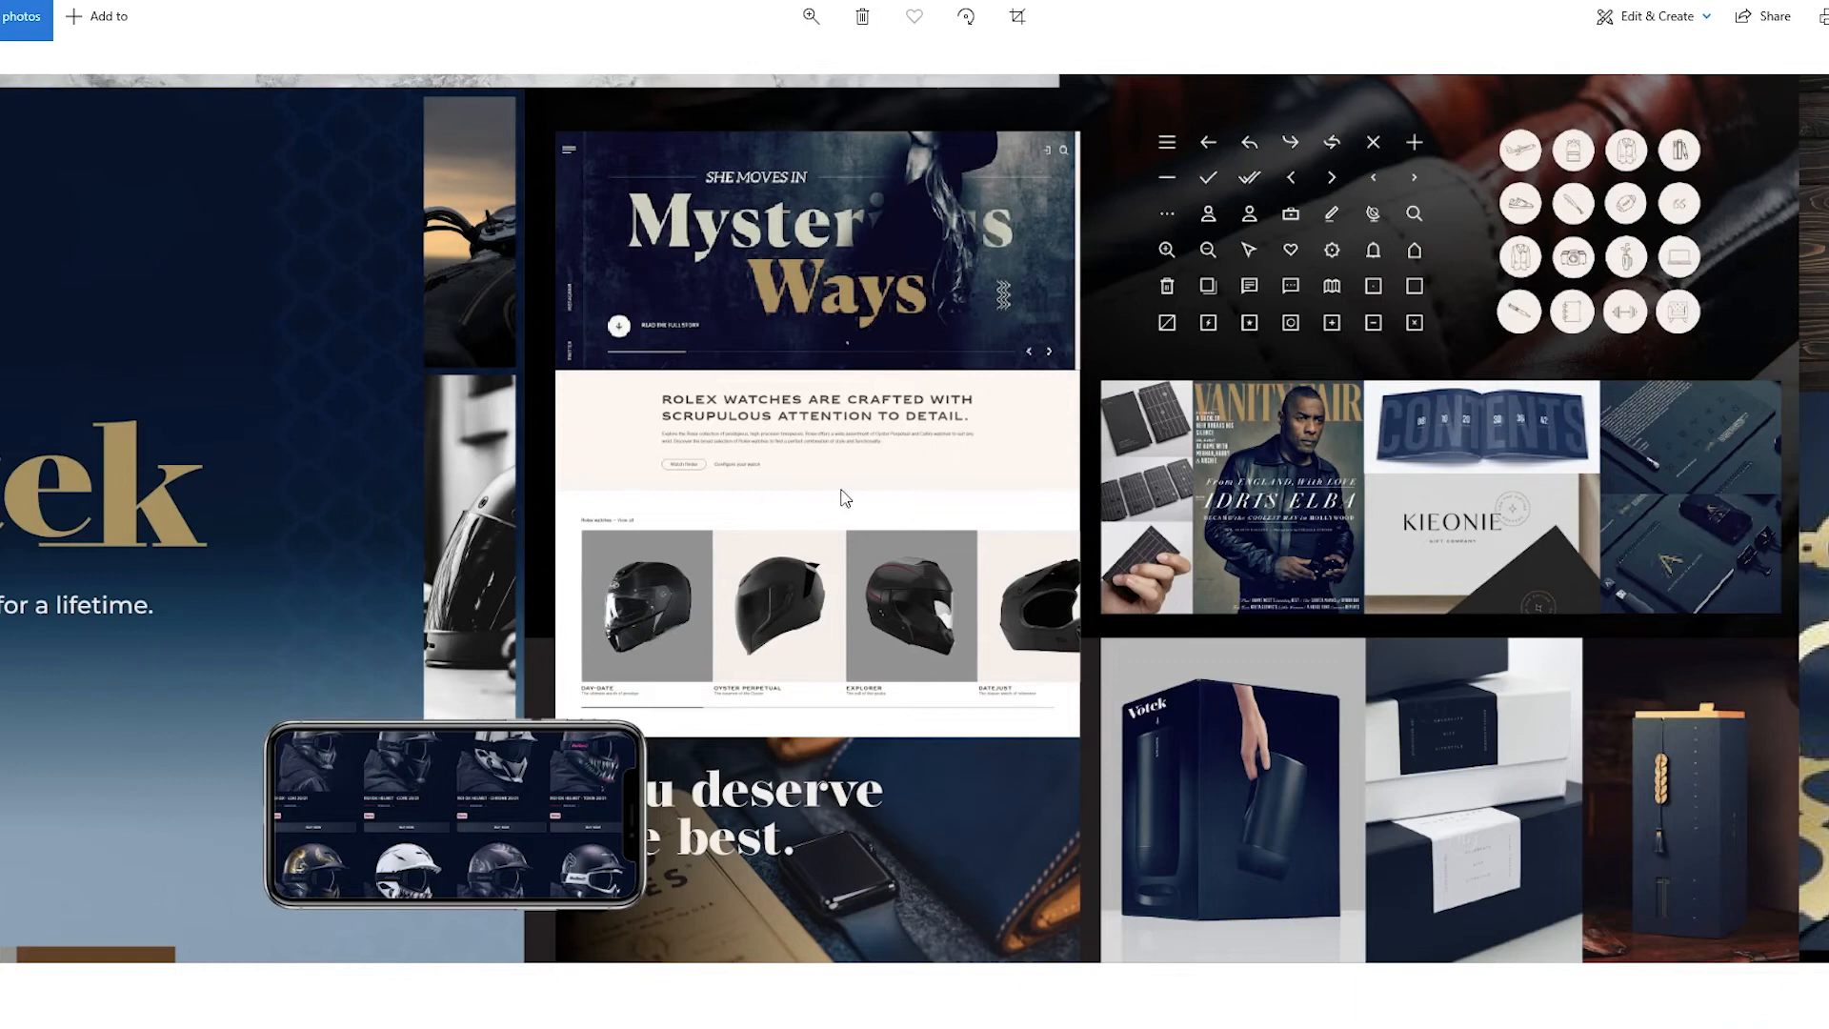
{"action": "left_click_drag", "start_coordinate": [845, 496], "coordinate": [522, 590]}
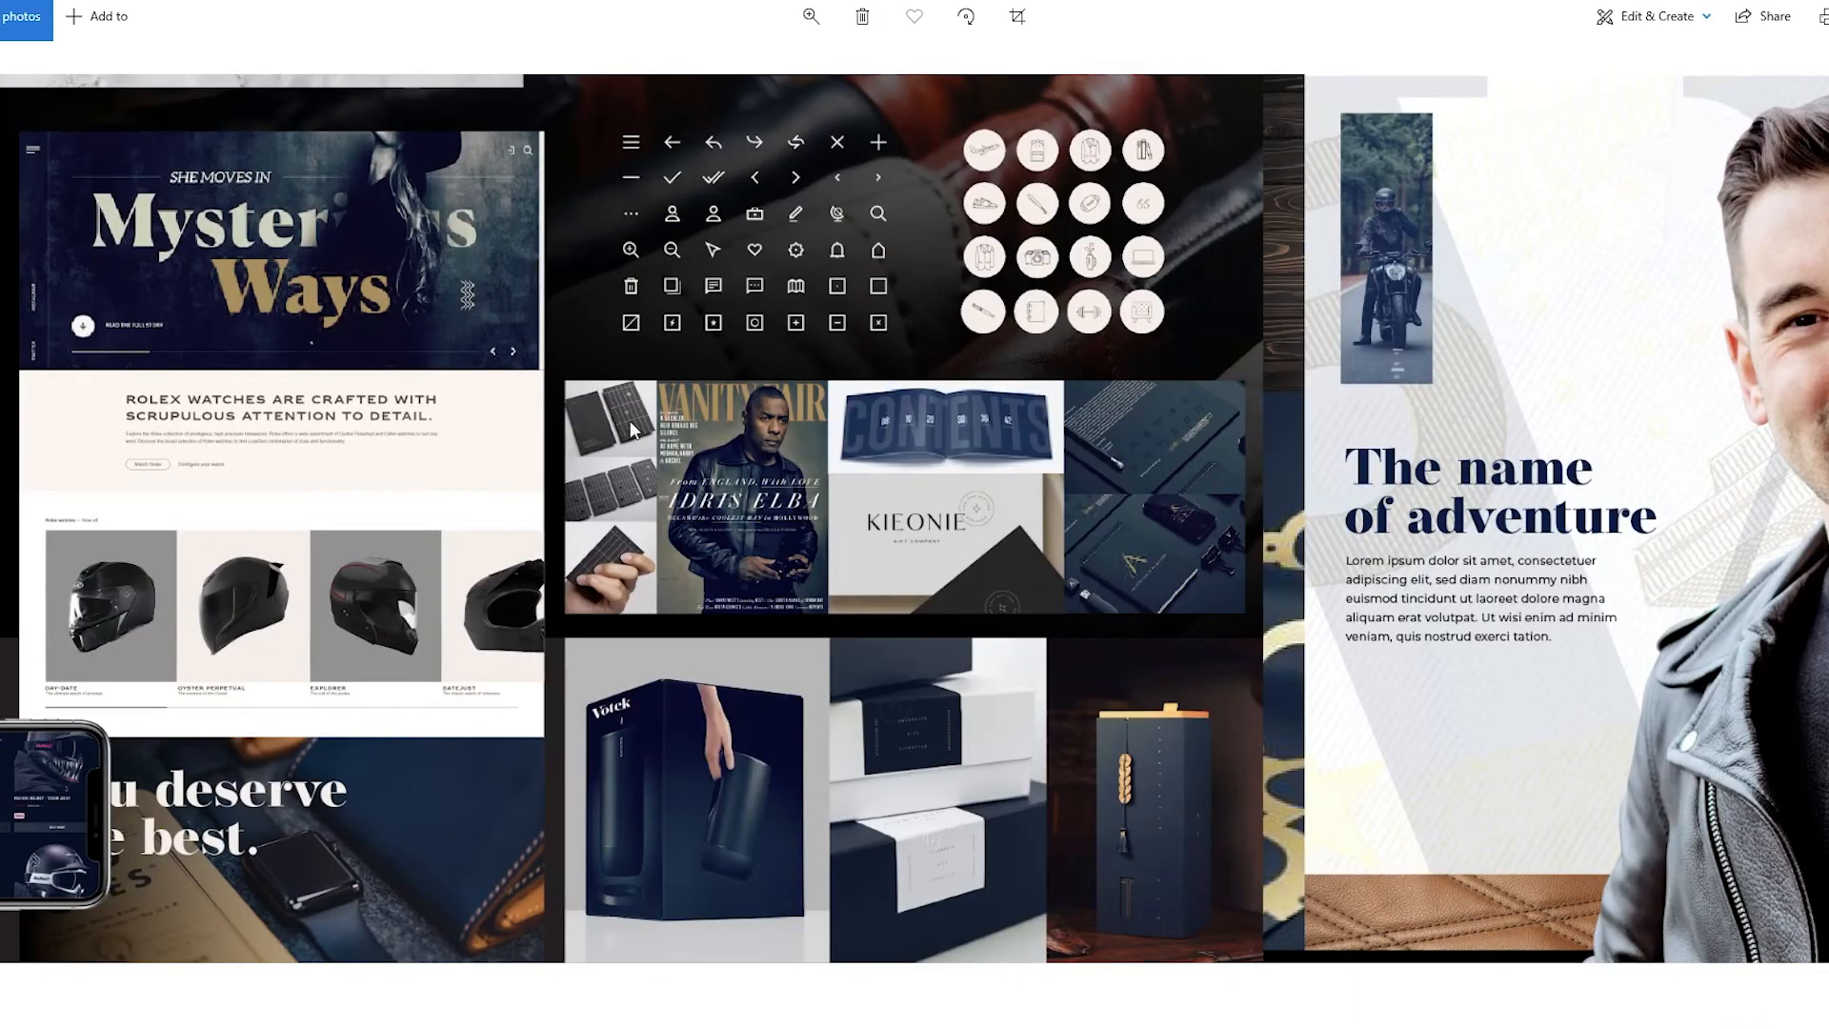